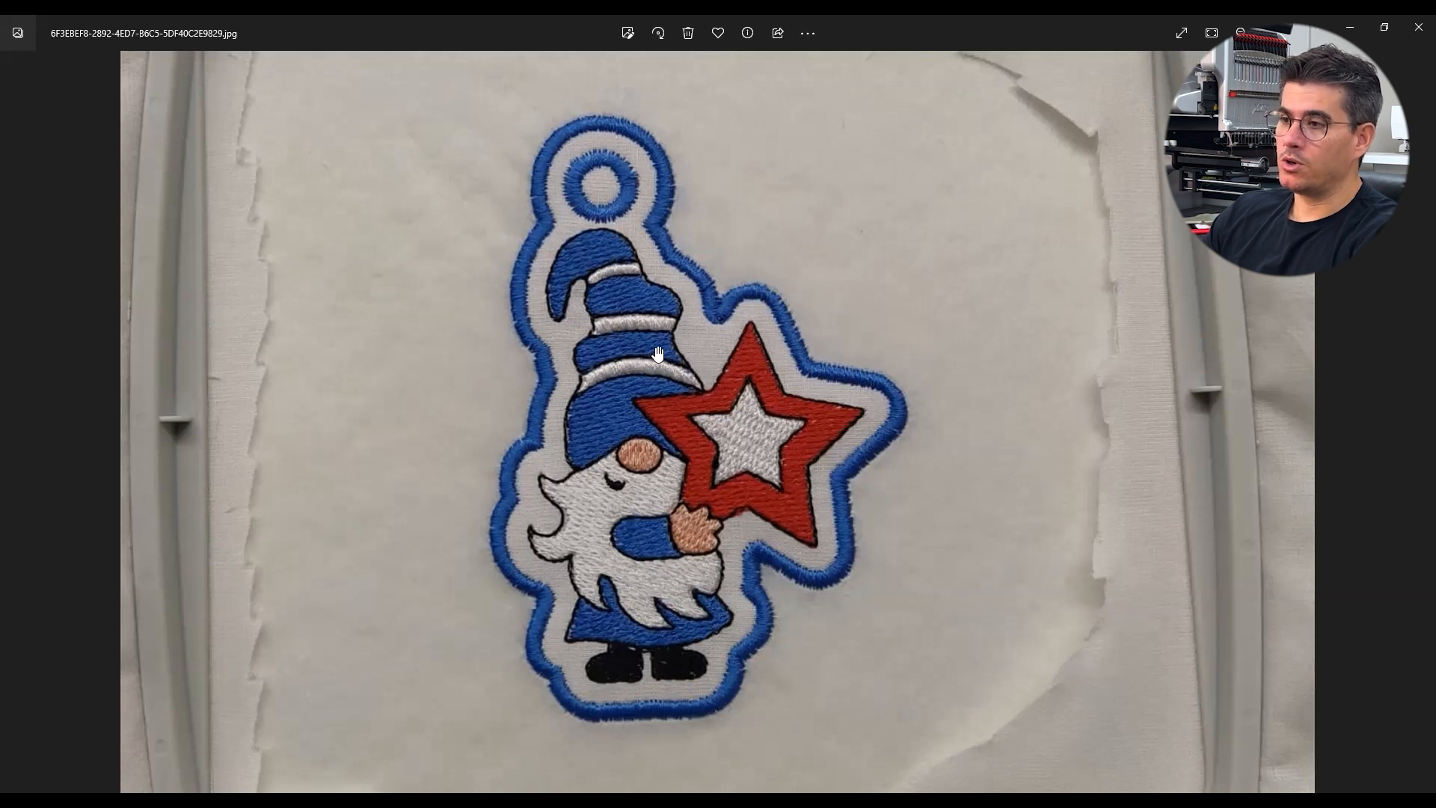
Step: Examine the photo of the stitched gnome key fob's front, including its fills, black outlines and blue satin border
scroll(671, 371, down, 2)
scroll(716, 374, up, 2)
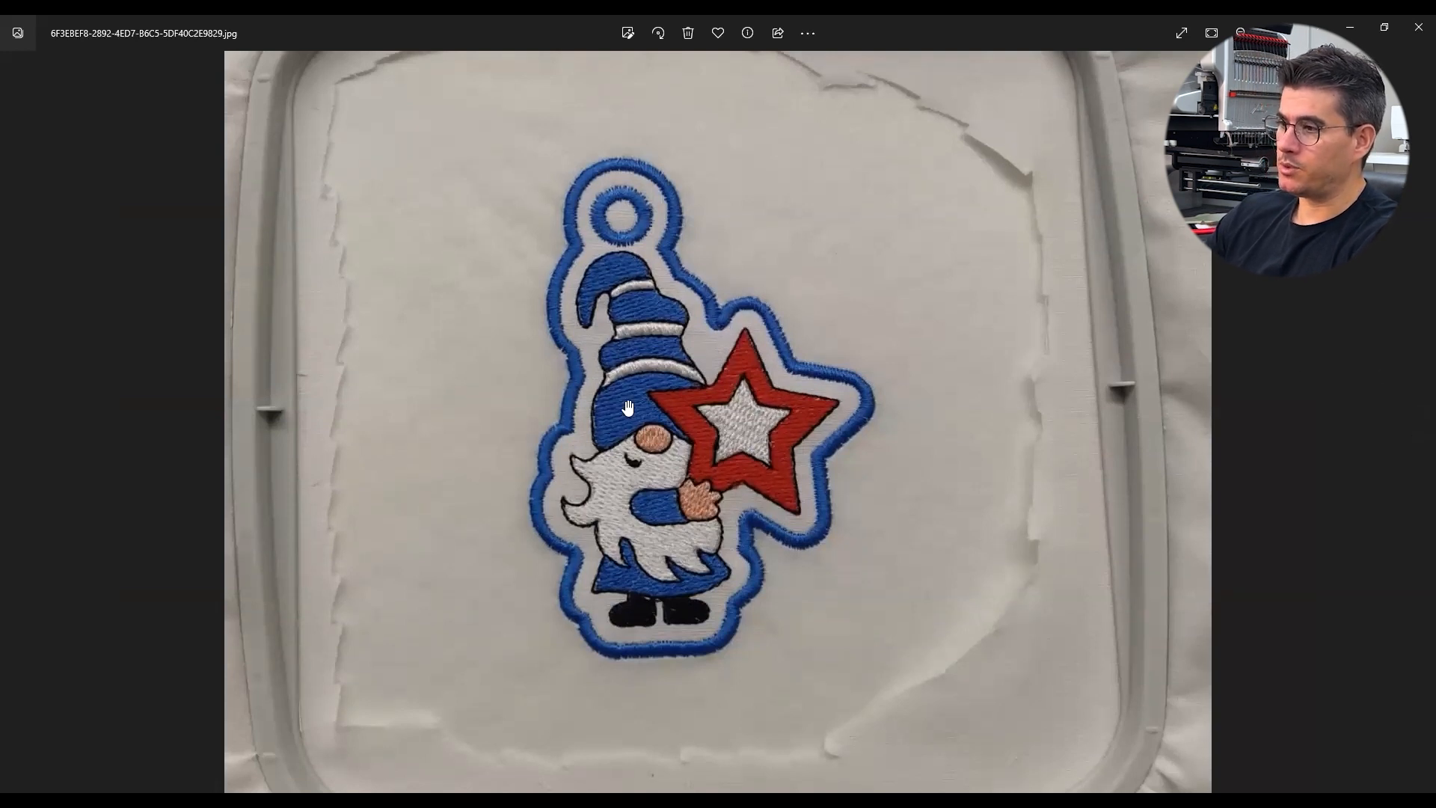
scroll(710, 448, down, 2)
scroll(790, 443, up, 2)
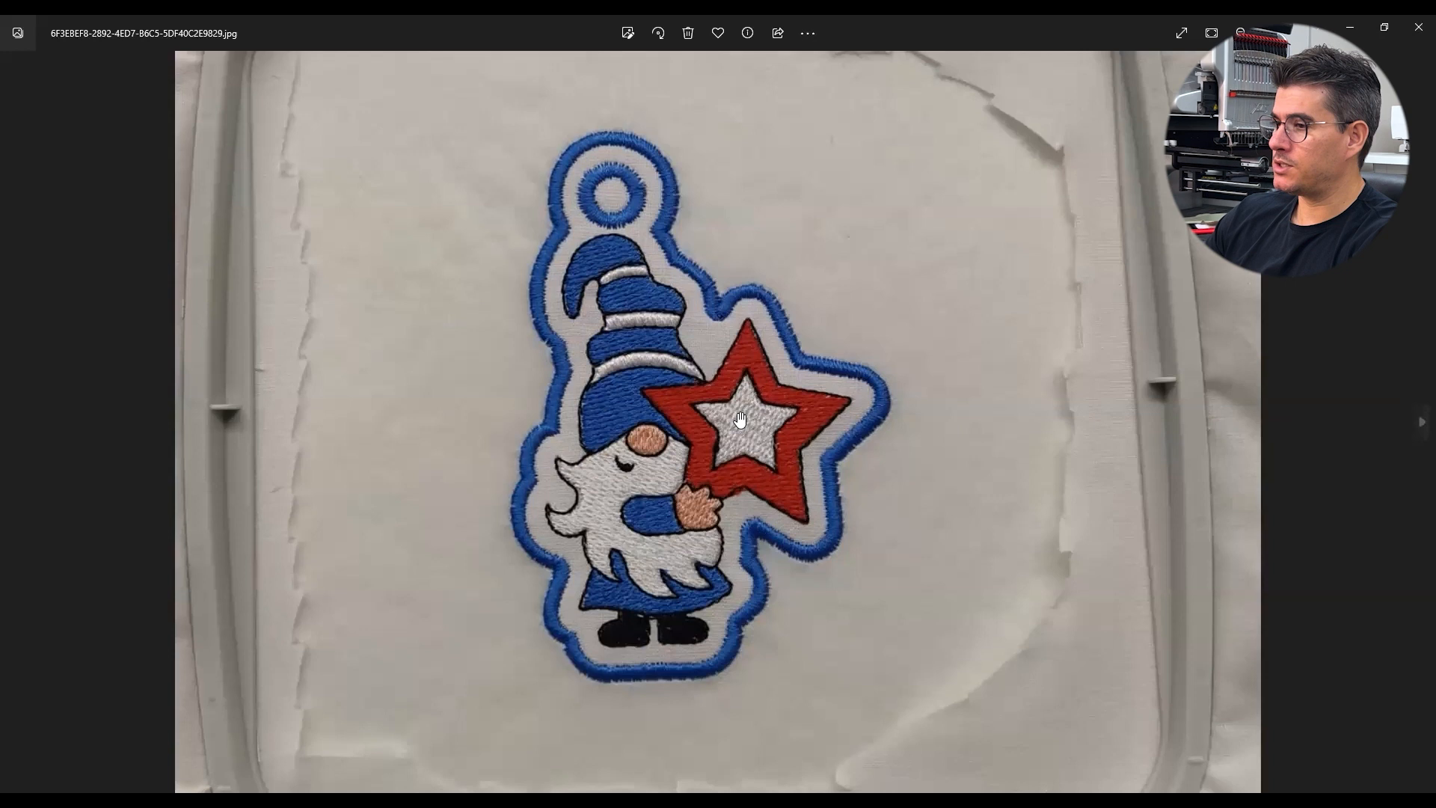
scroll(739, 419, up, 3)
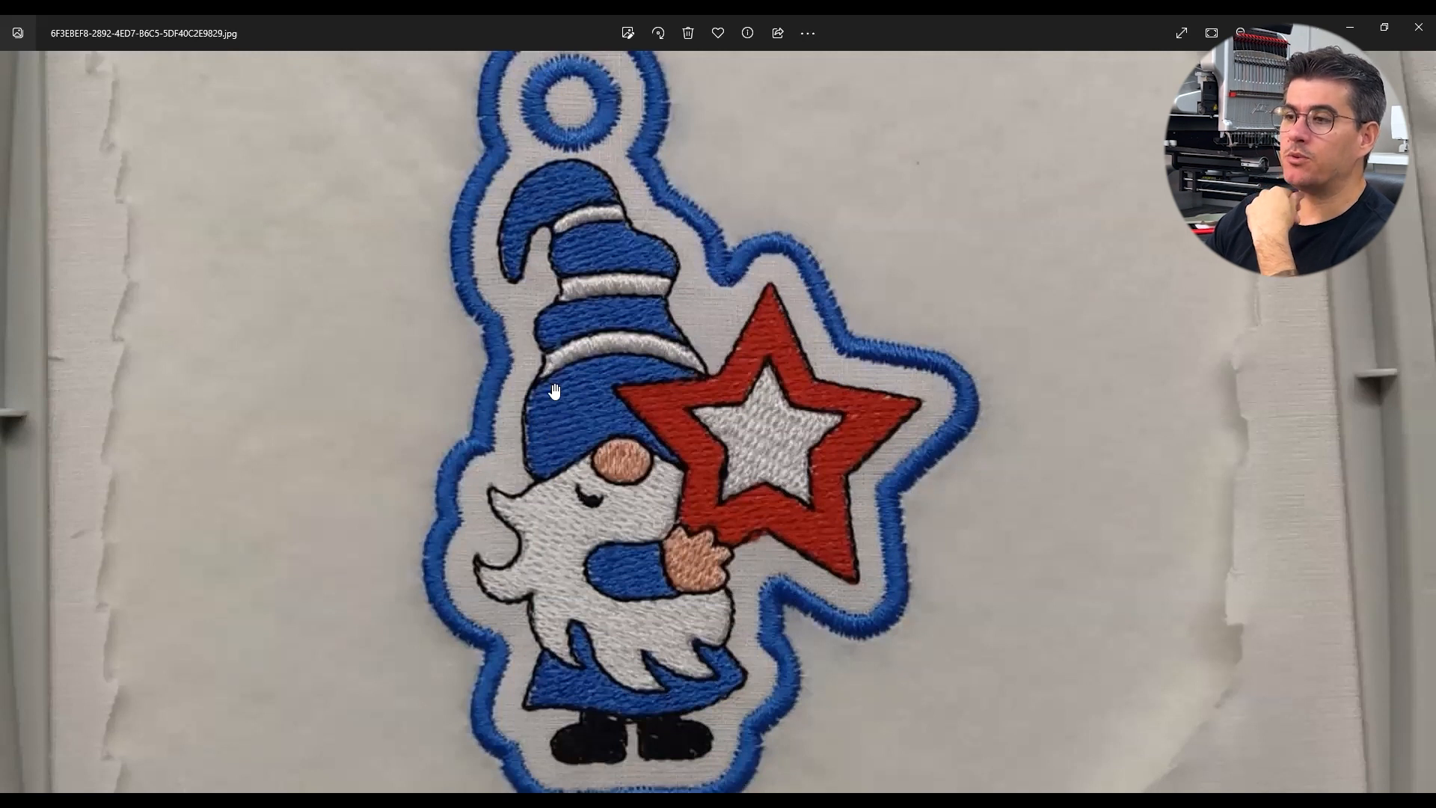
scroll(540, 413, up, 3)
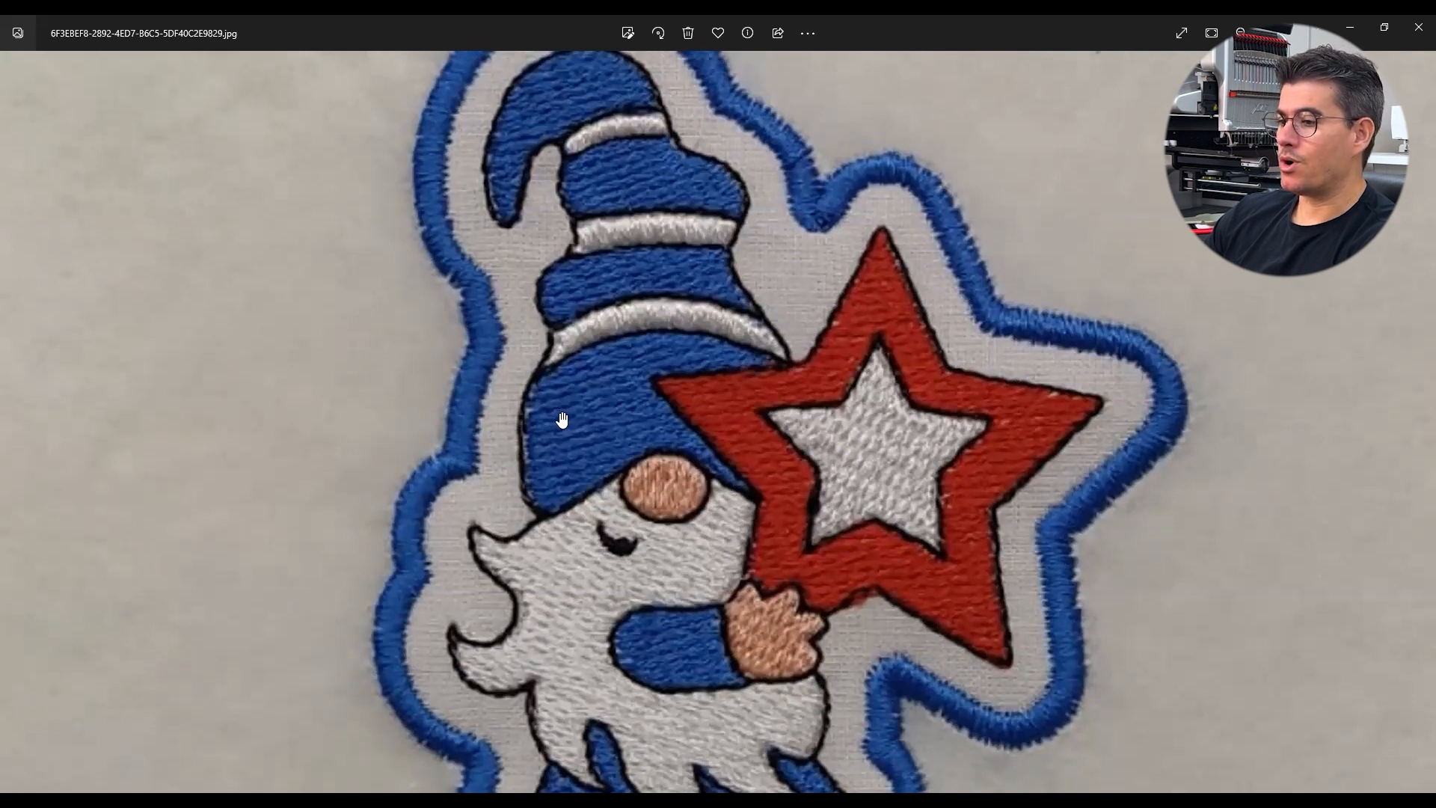
scroll(532, 431, down, 2)
scroll(531, 438, up, 3)
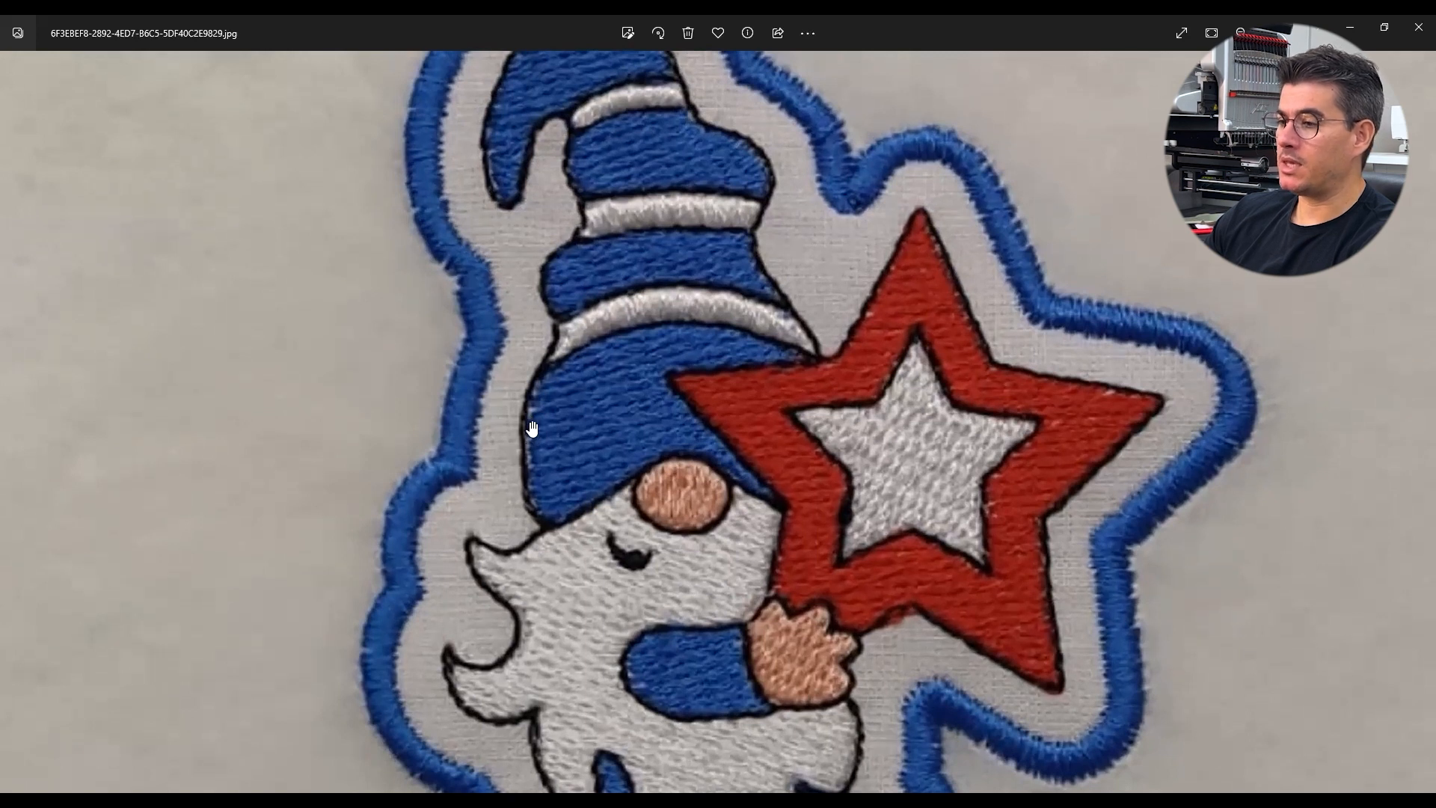
scroll(531, 429, down, 2)
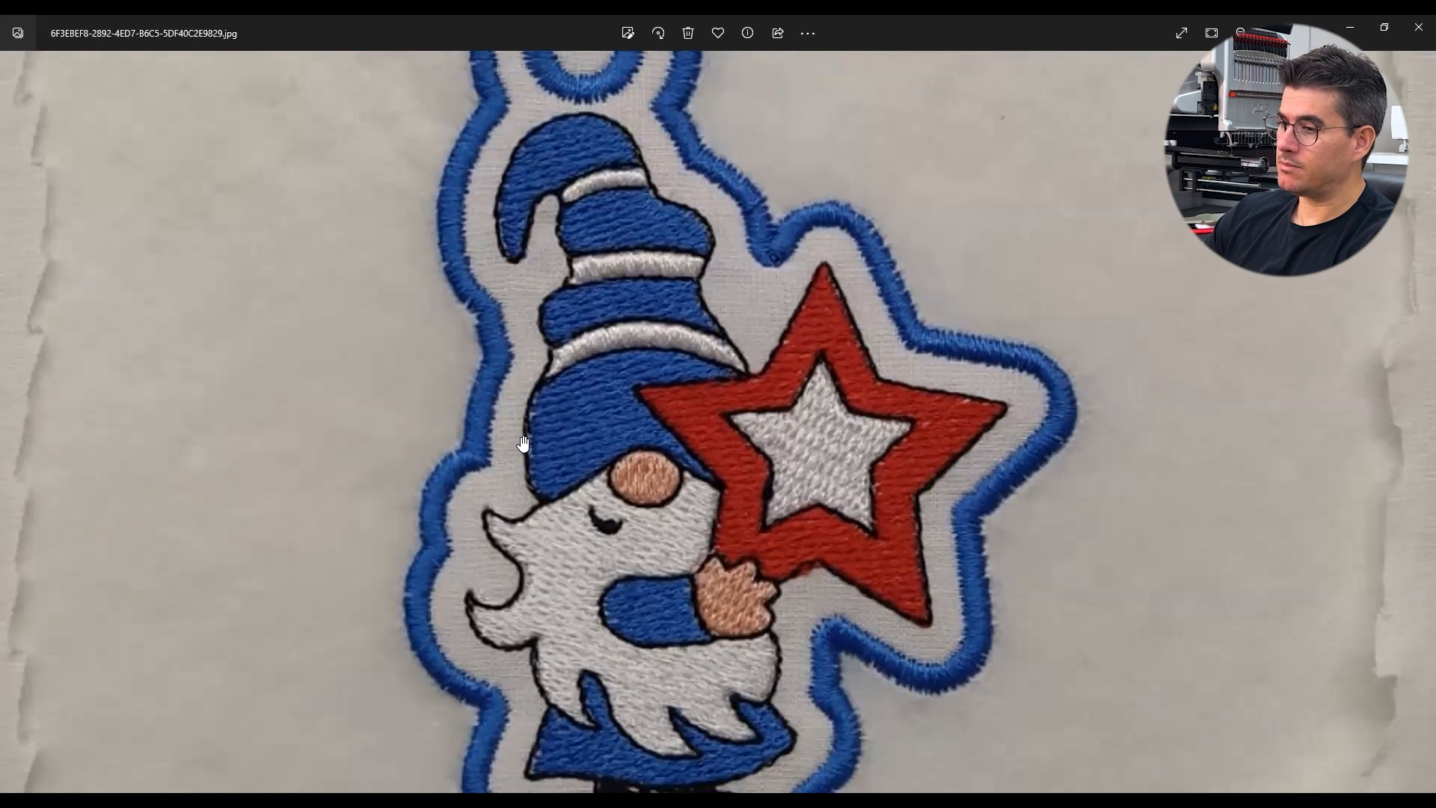
scroll(626, 420, down, 2)
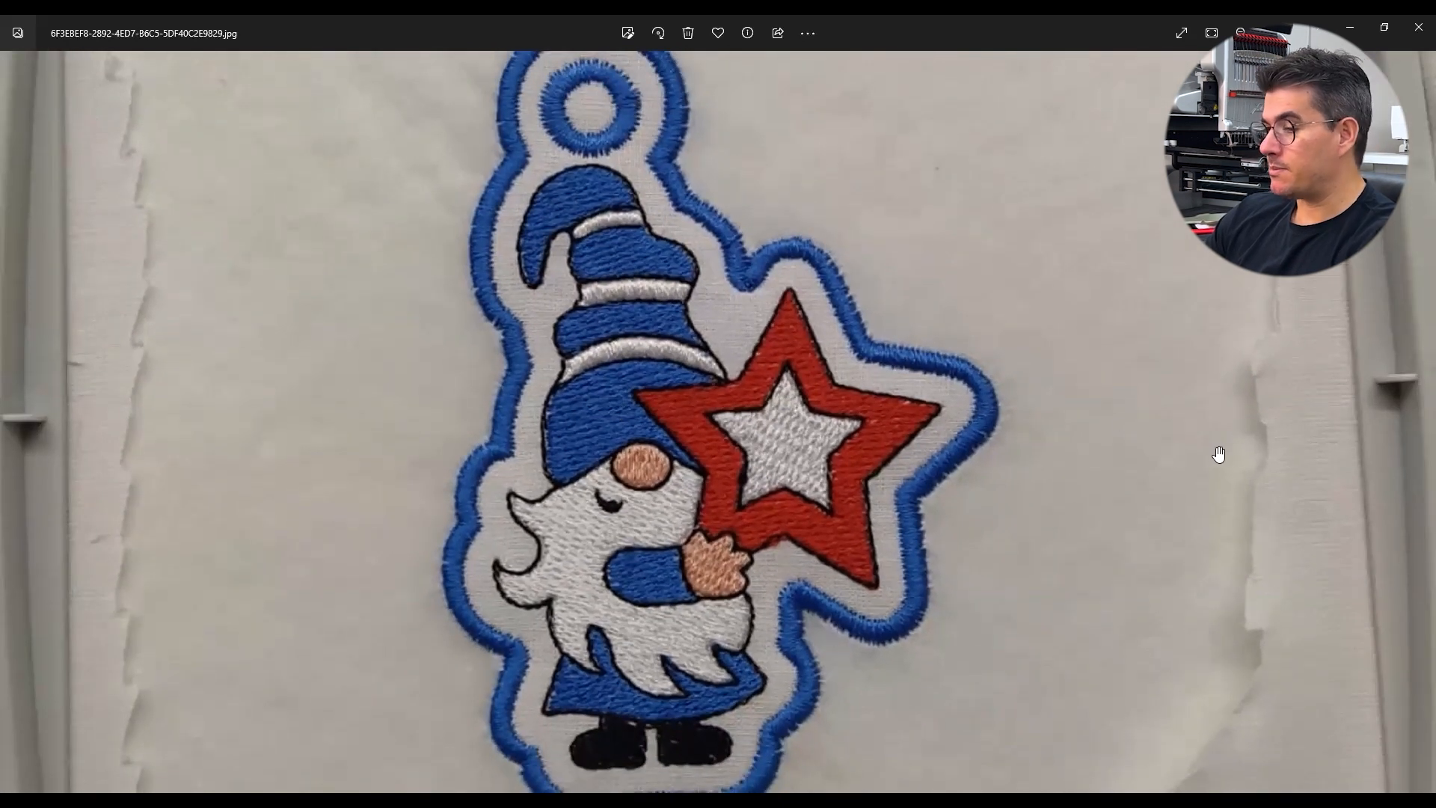
Step: View the photo of the key fob's back and examine its "4th of July" lettering and satin border up close
click(1418, 426)
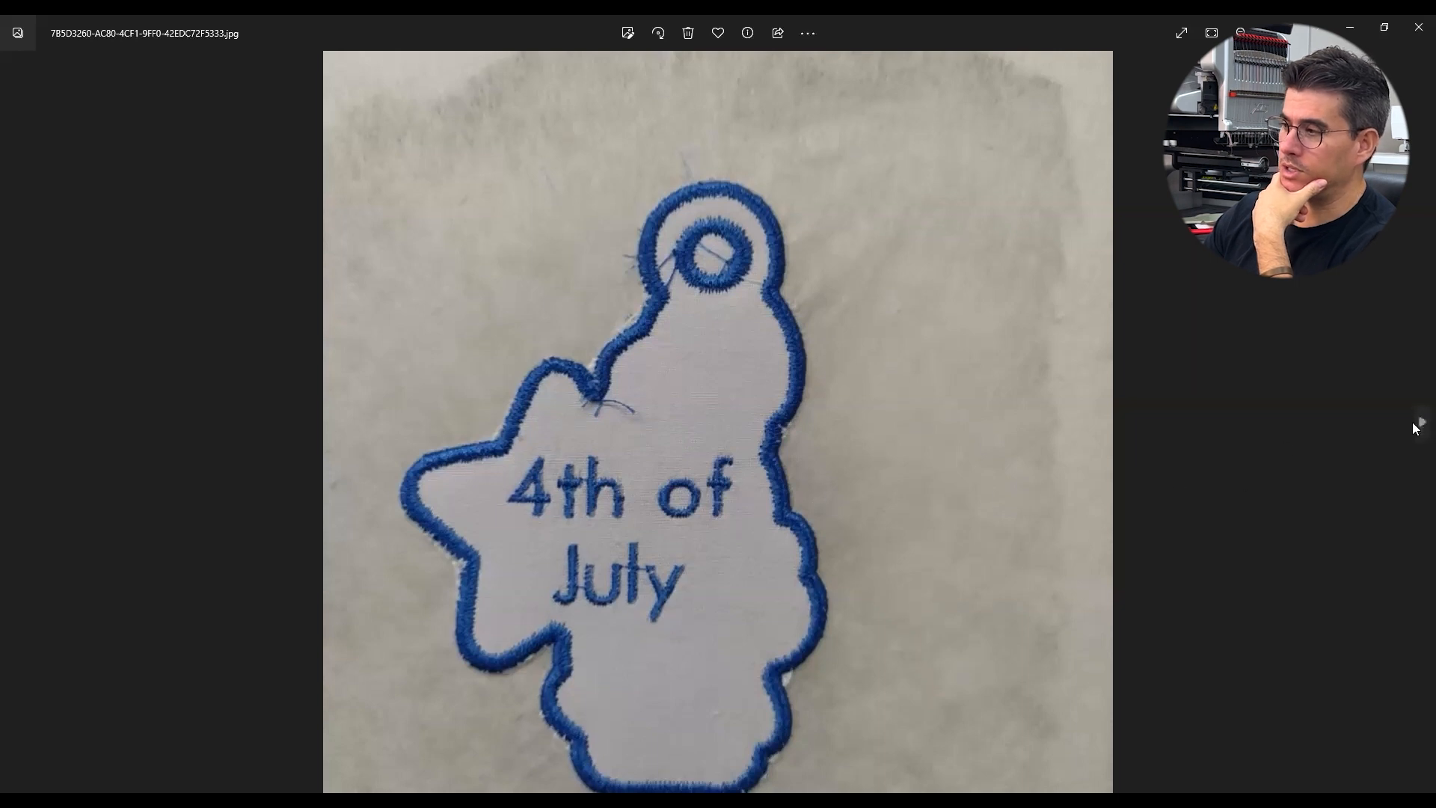
click(1418, 425)
scroll(728, 463, up, 5)
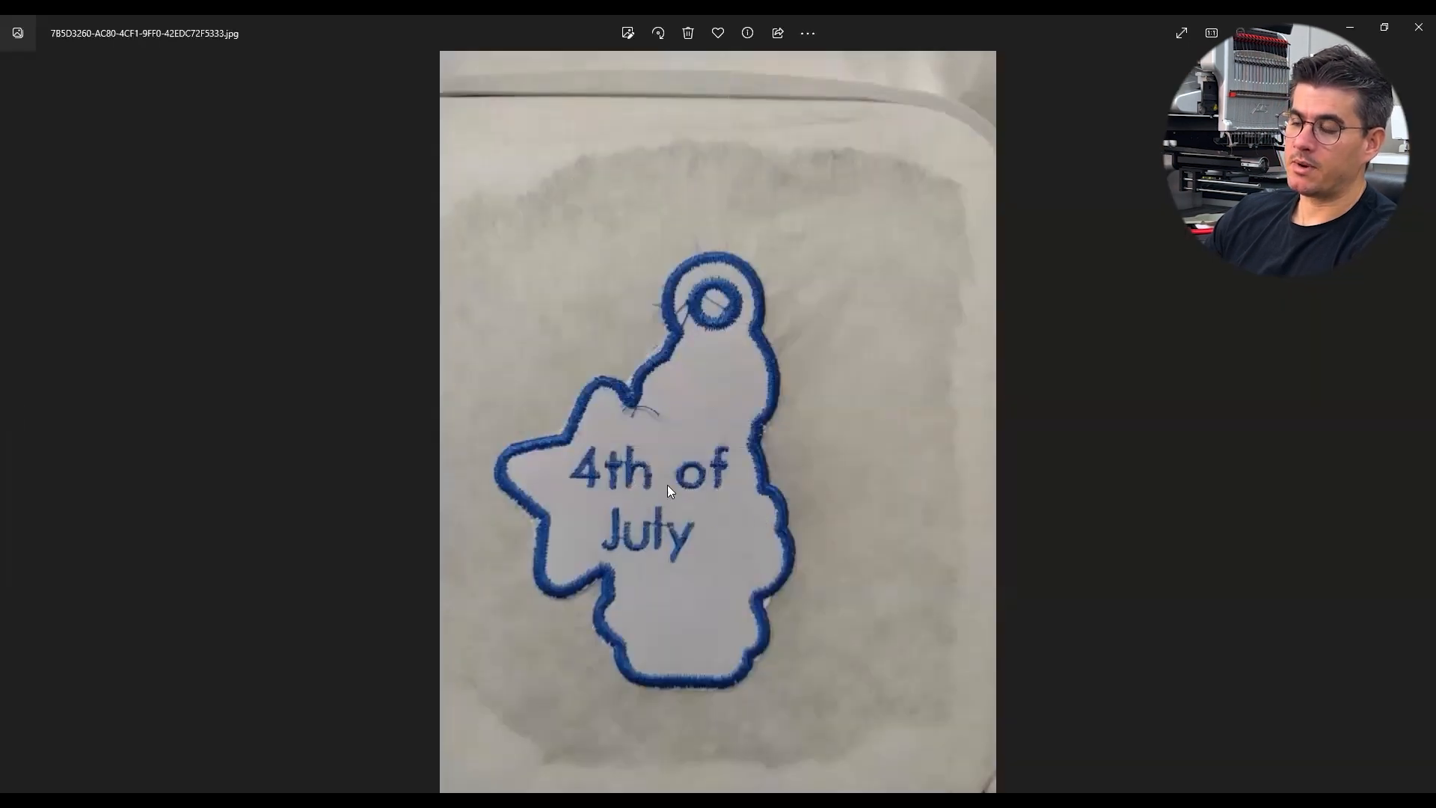
scroll(641, 486, up, 3)
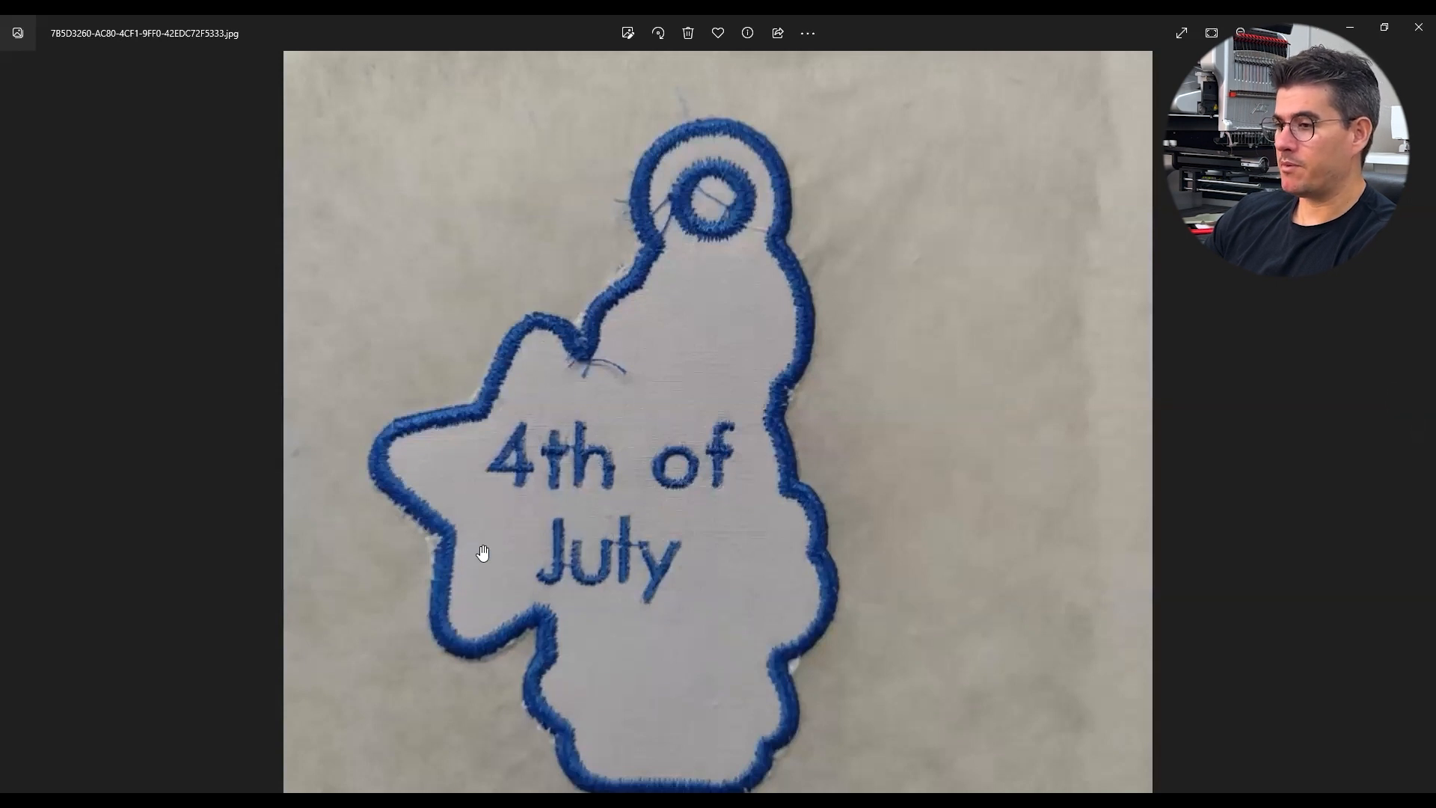
Step: Compare the photo of the hoop's underside with the photo of the finished "4th of July" back
click(1419, 423)
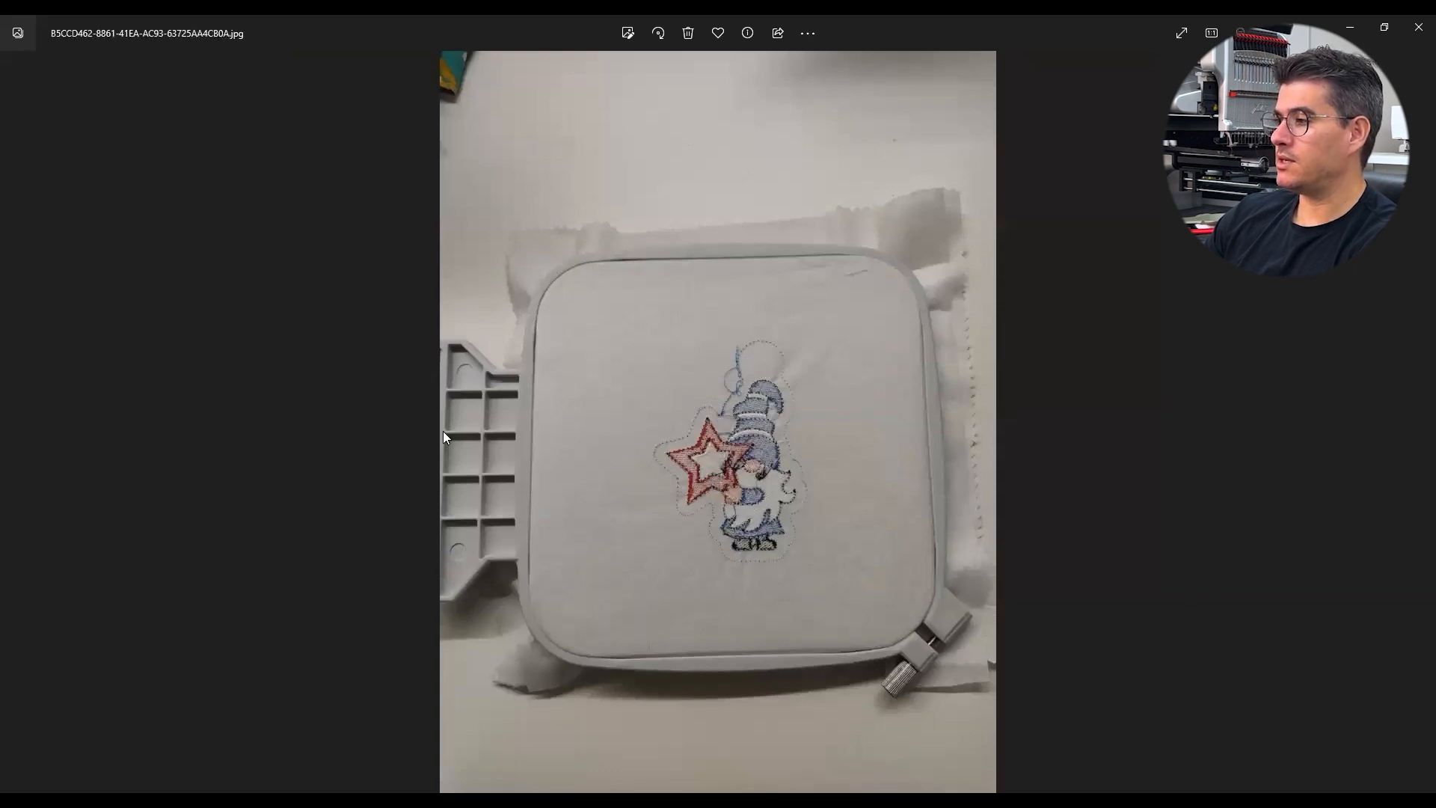
click(13, 423)
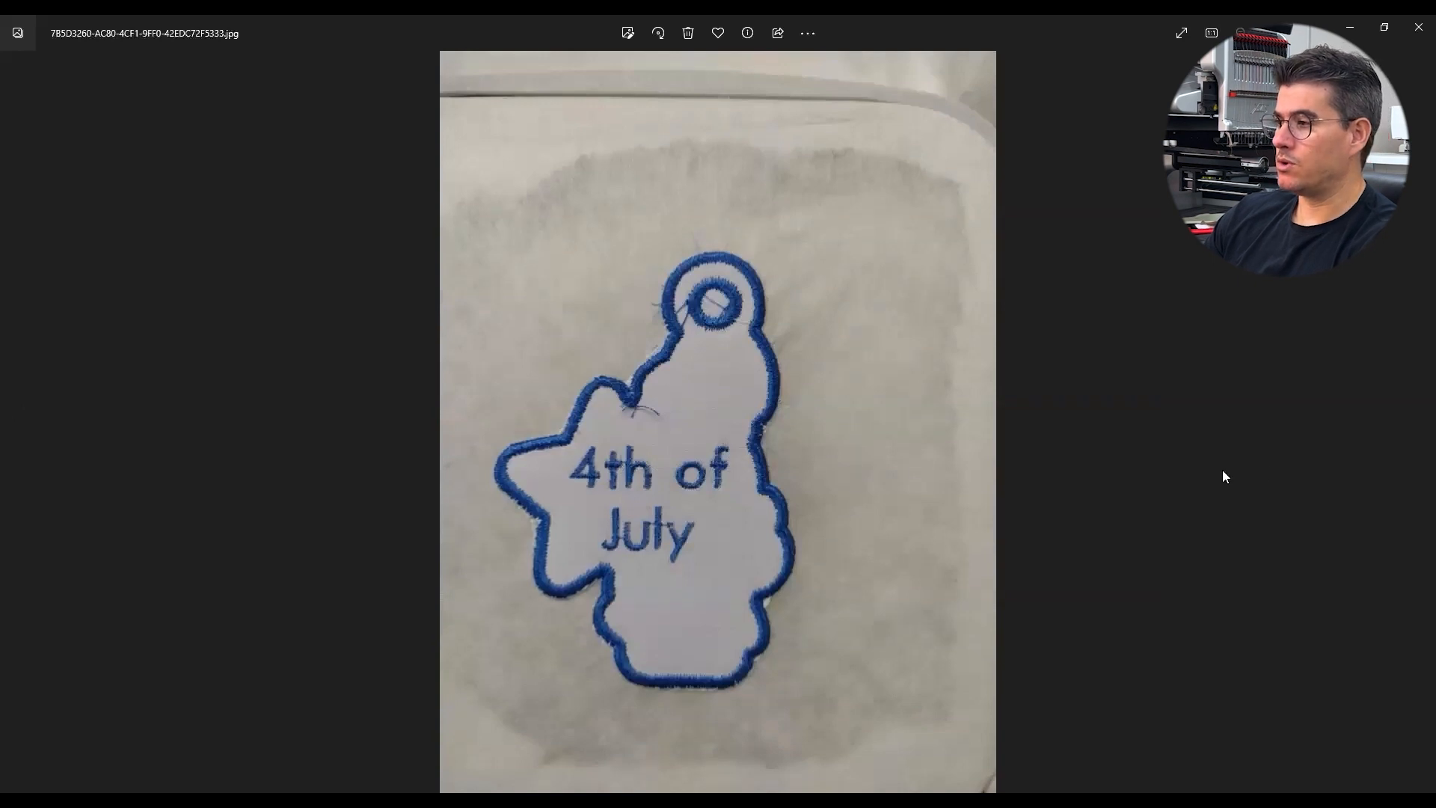
click(1415, 425)
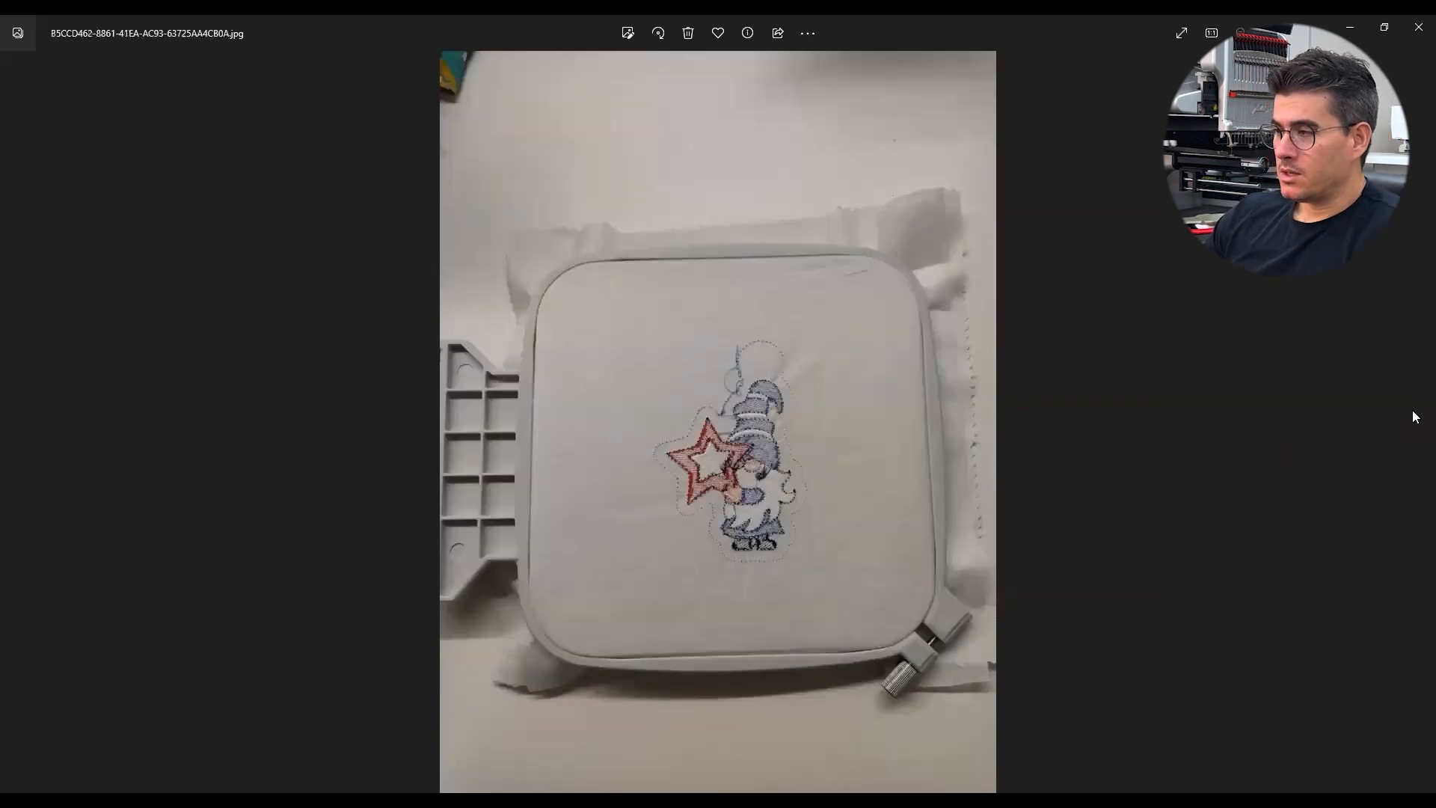
click(16, 422)
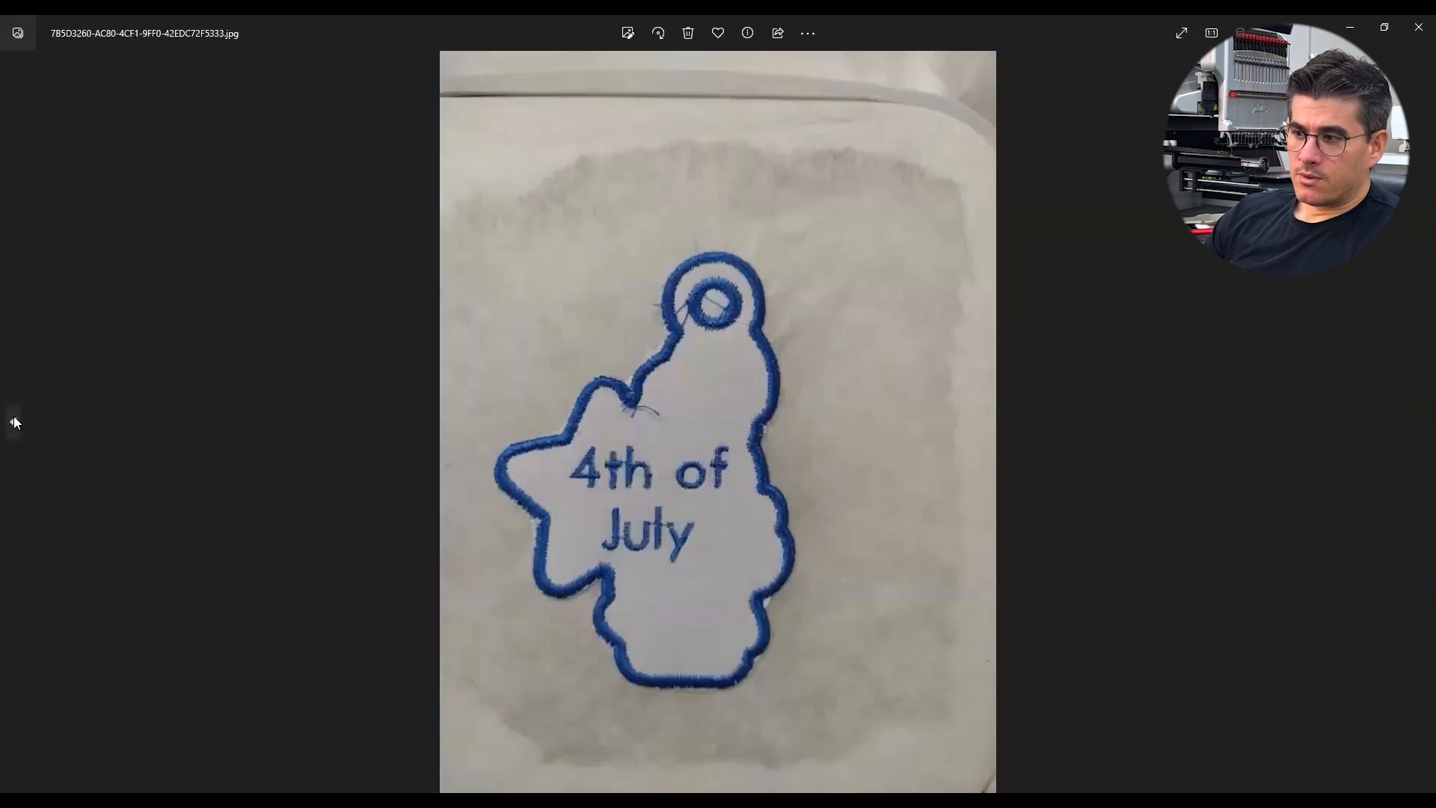
Step: Return to the front photo and inspect the gnome's eyelet, hat, star, beard and shoes up close
click(15, 421)
scroll(743, 444, up, 5)
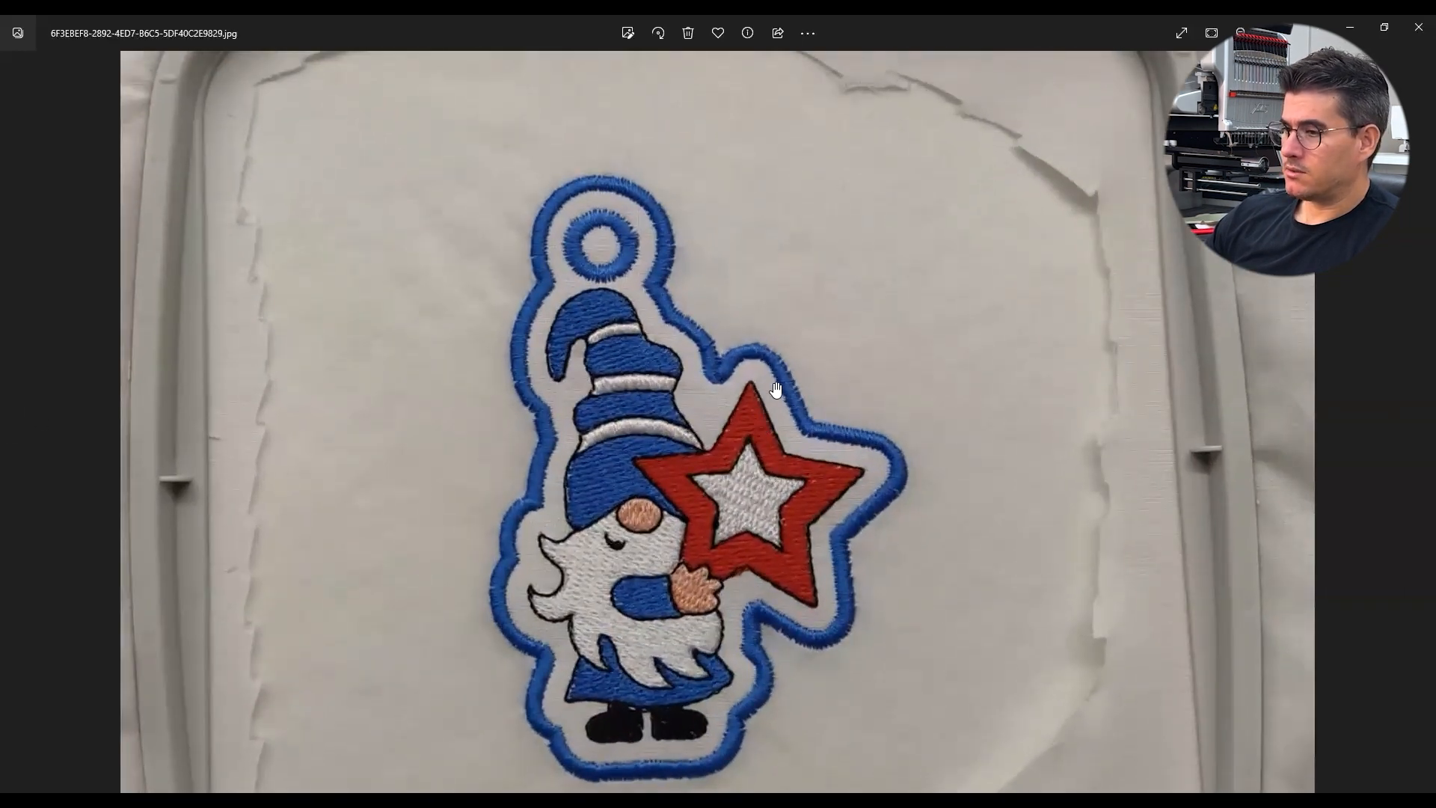
scroll(677, 480, up, 3)
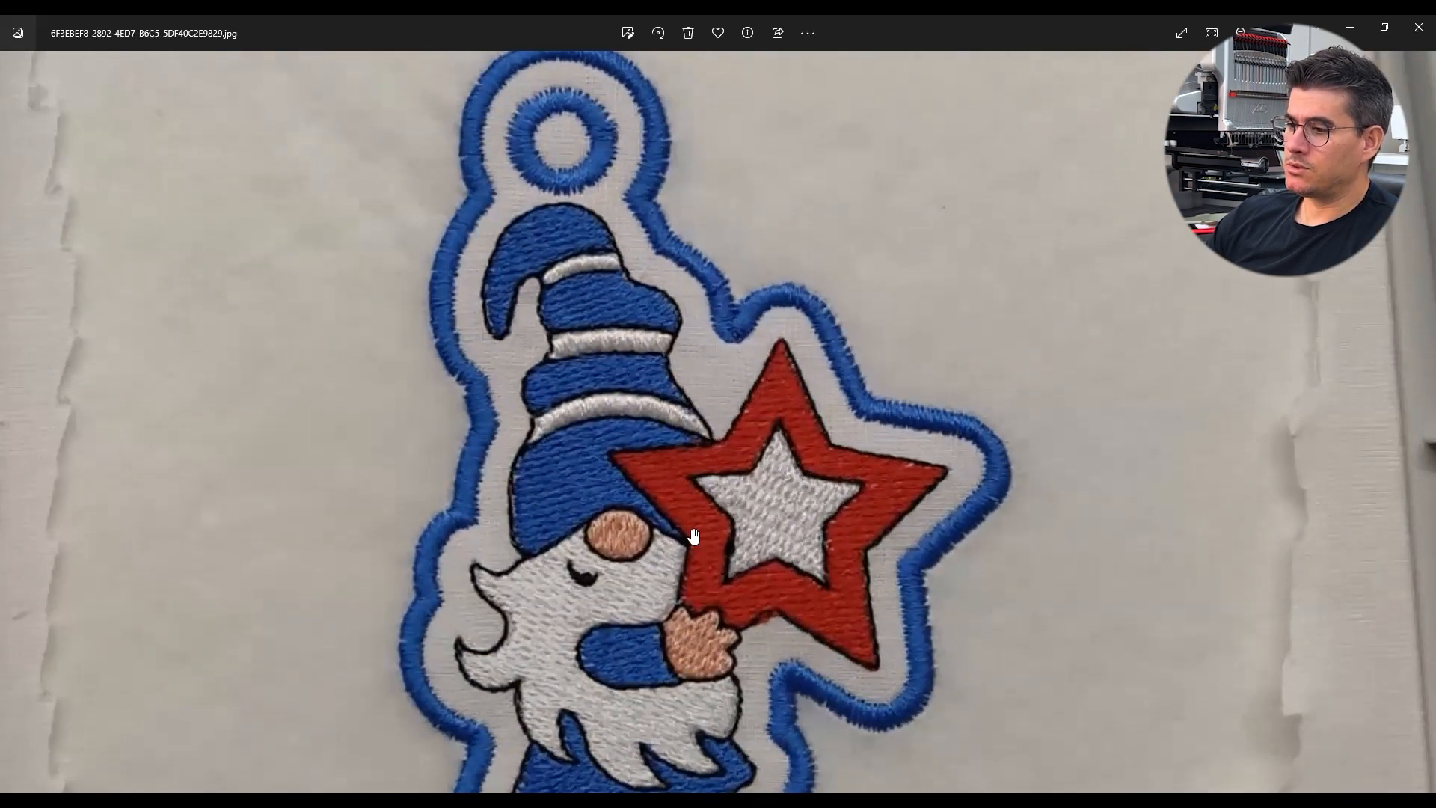
scroll(693, 537, up, 2)
drag(546, 276, 547, 440)
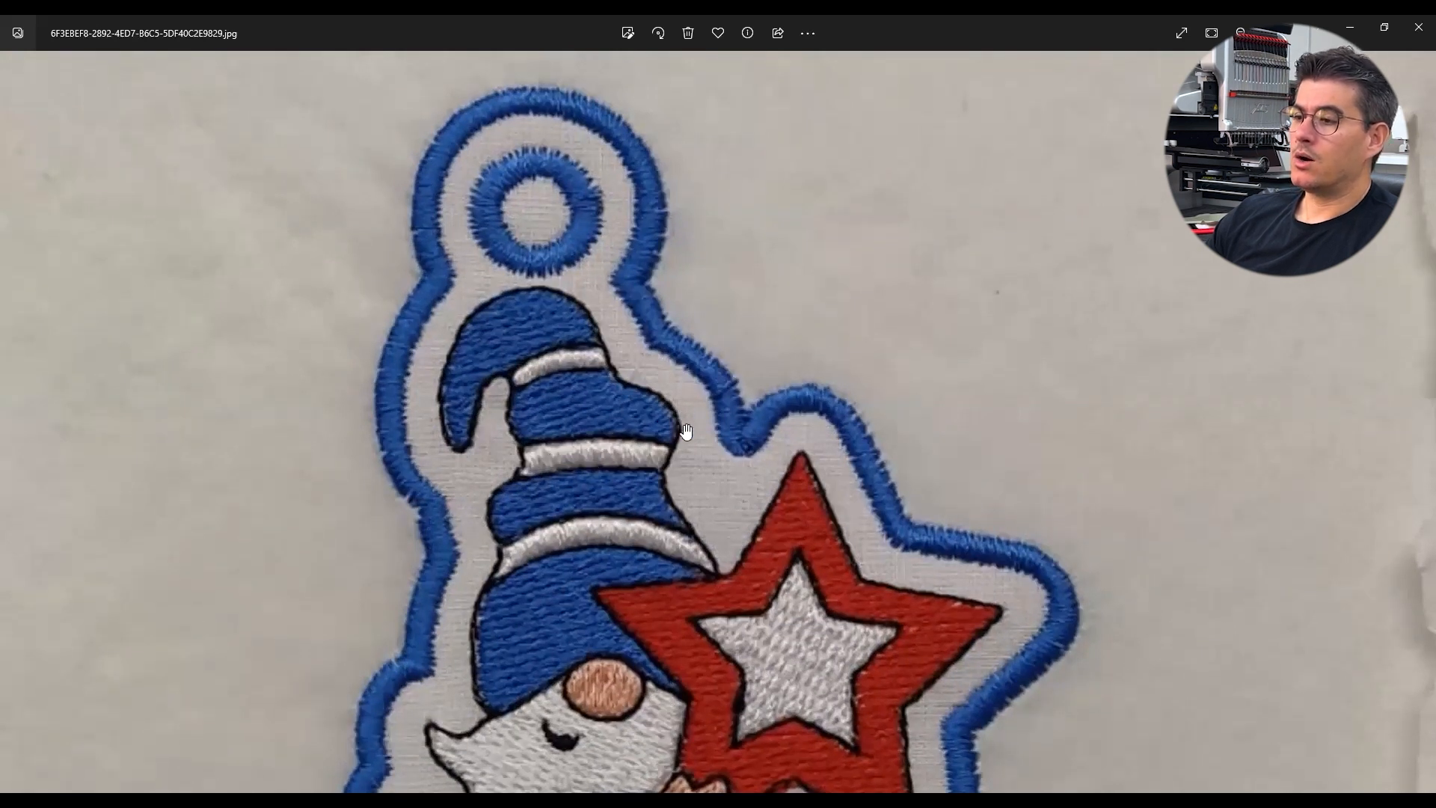
drag(794, 620, 776, 475)
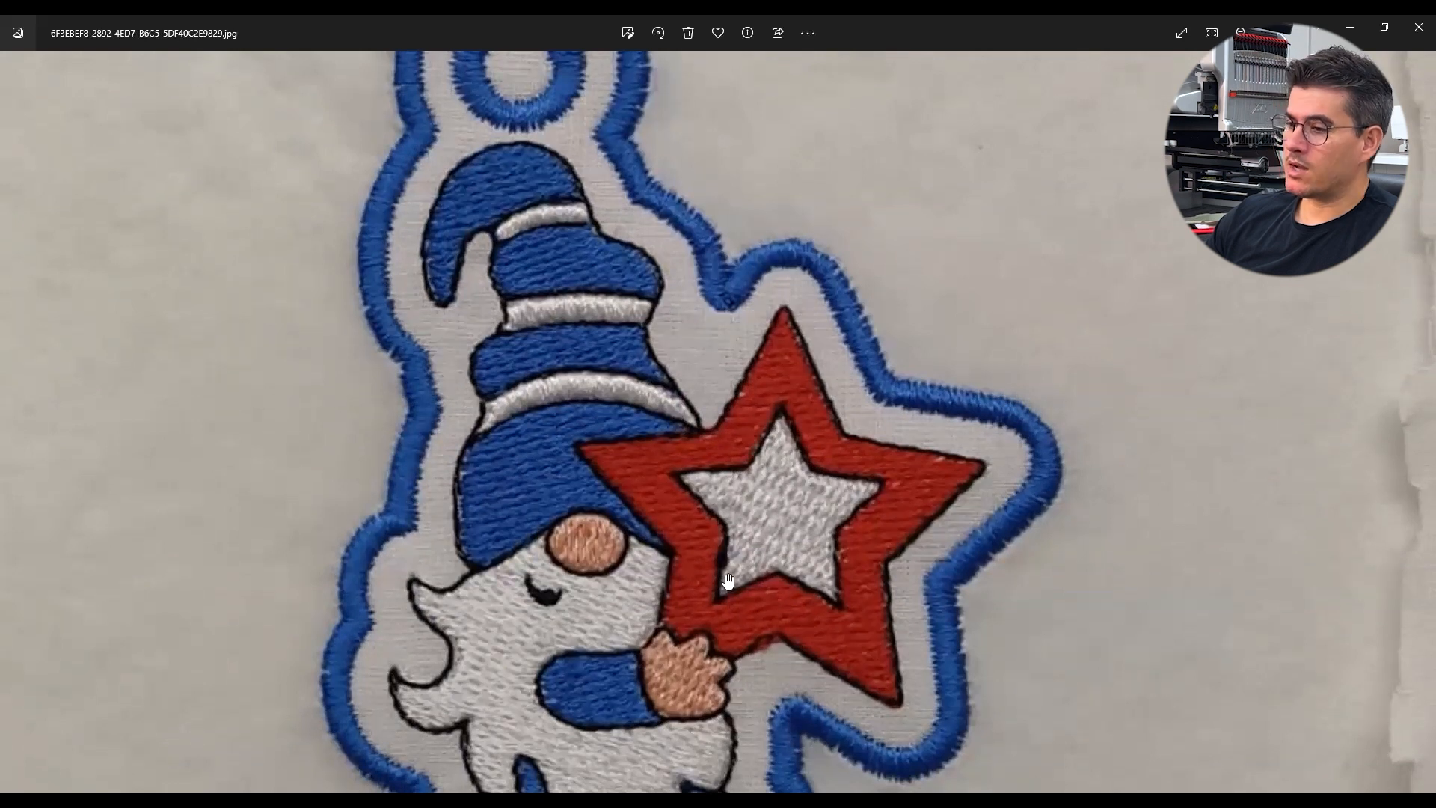
scroll(741, 531, down, 2)
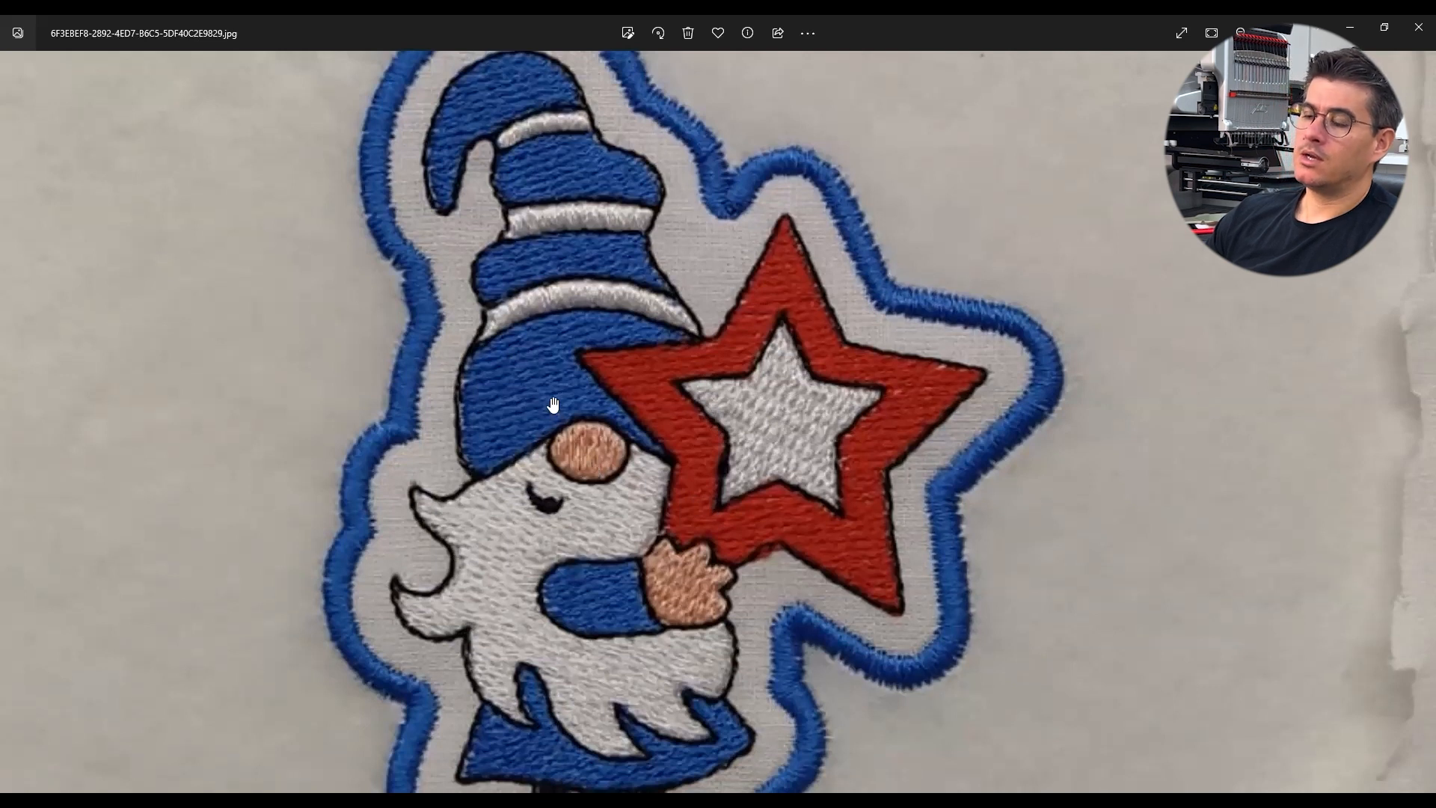
scroll(667, 589, down, 3)
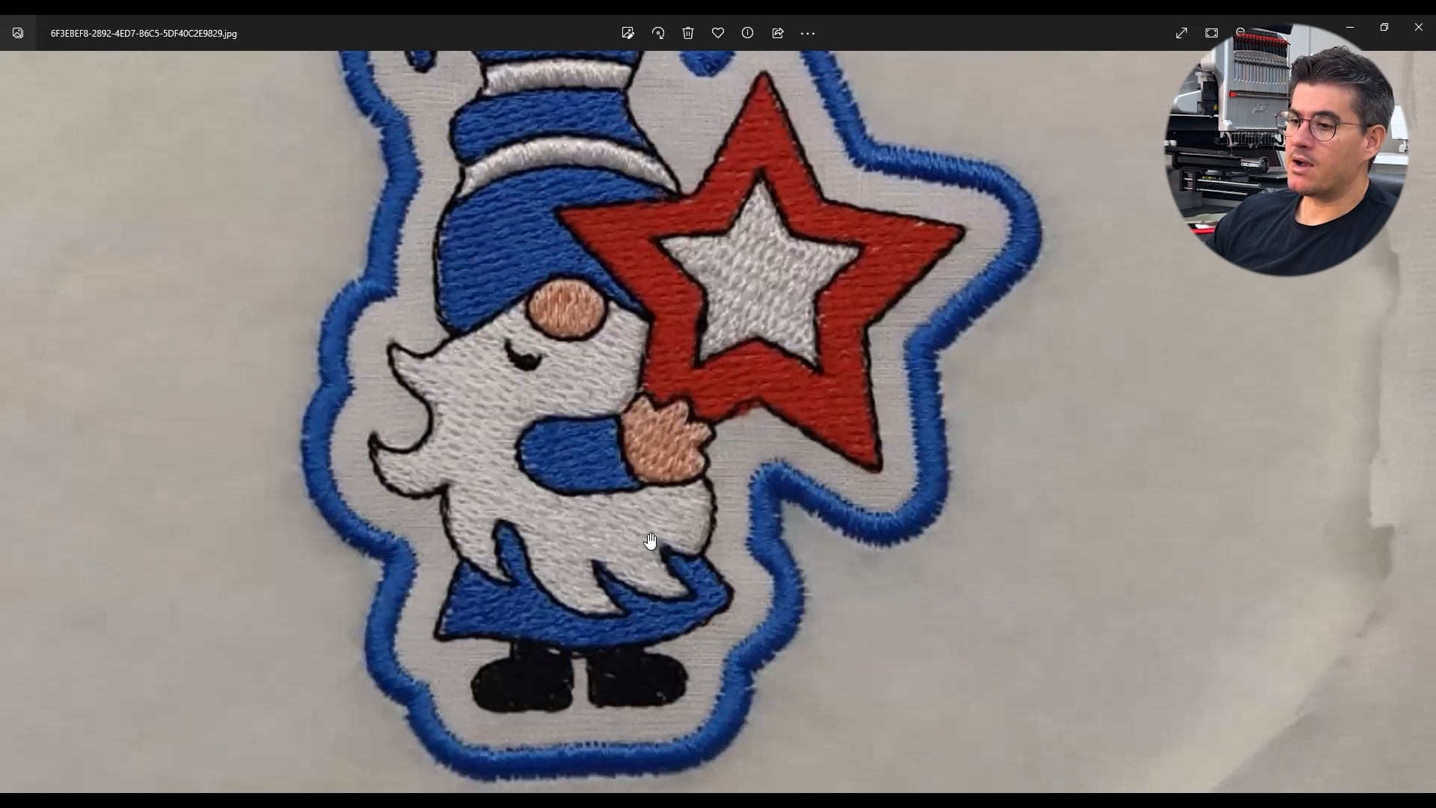
scroll(536, 308, up, 2)
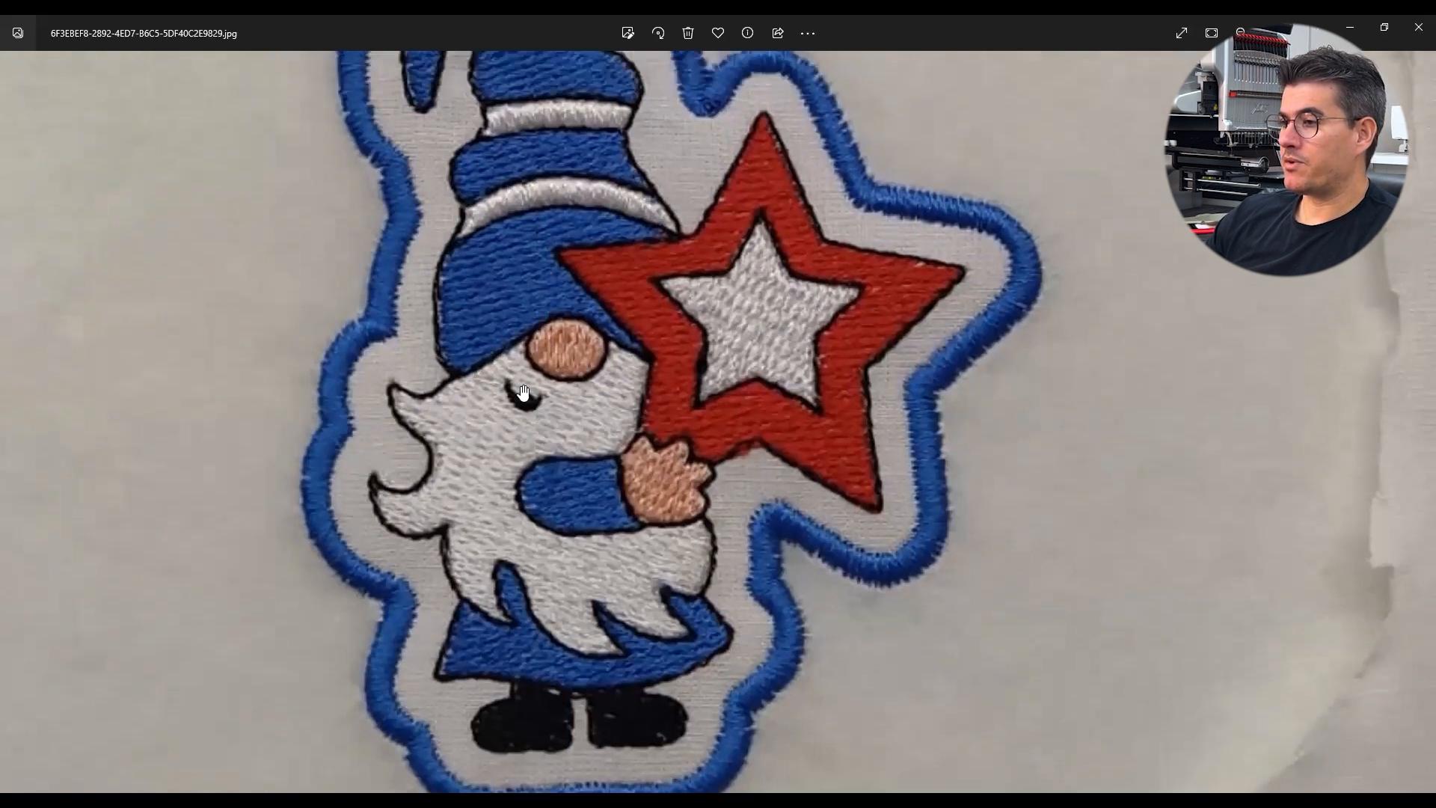
scroll(476, 360, up, 1)
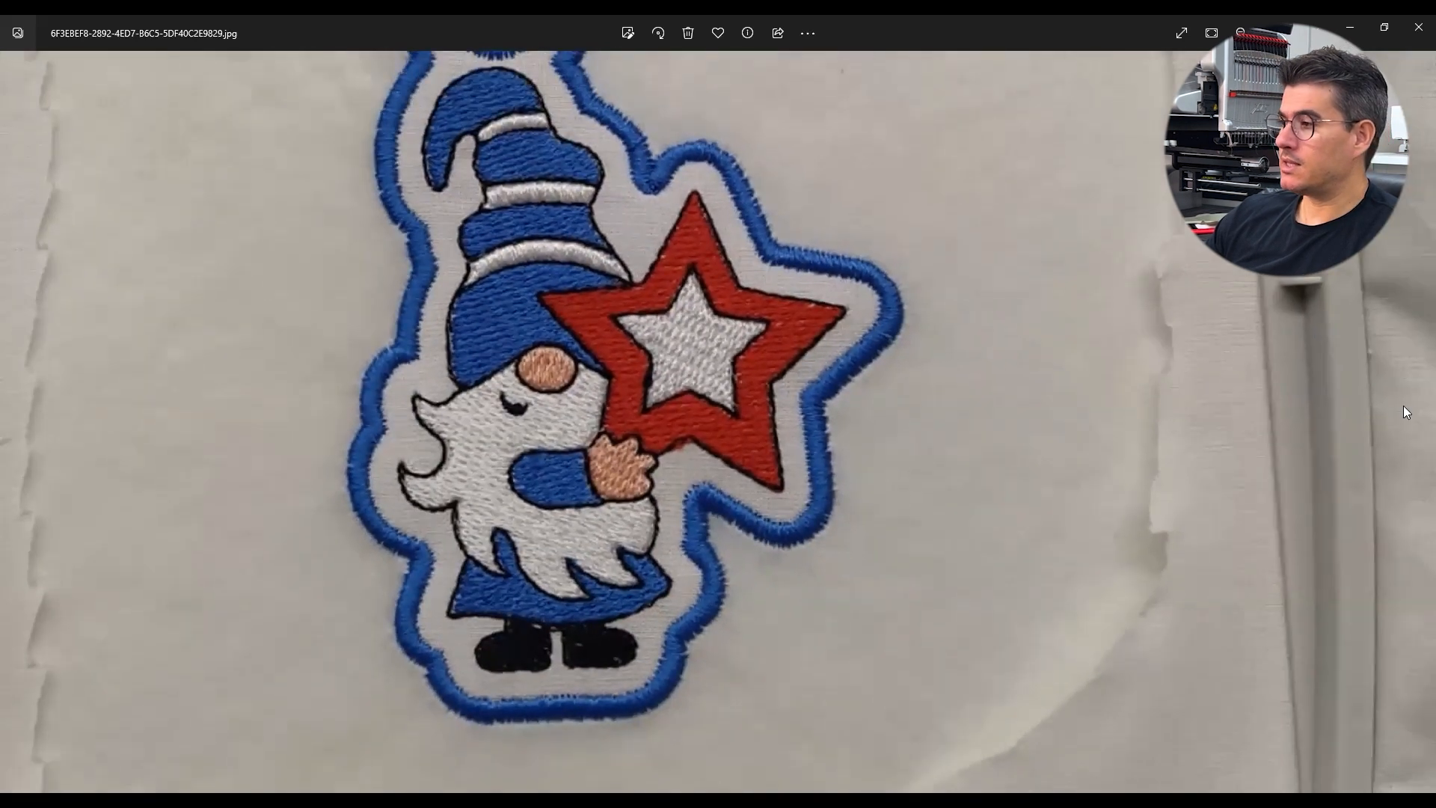
Step: Open the photo of the hoop's underside and inspect the bobbin-side stitches and loose connecting threads of the gnome
click(1416, 425)
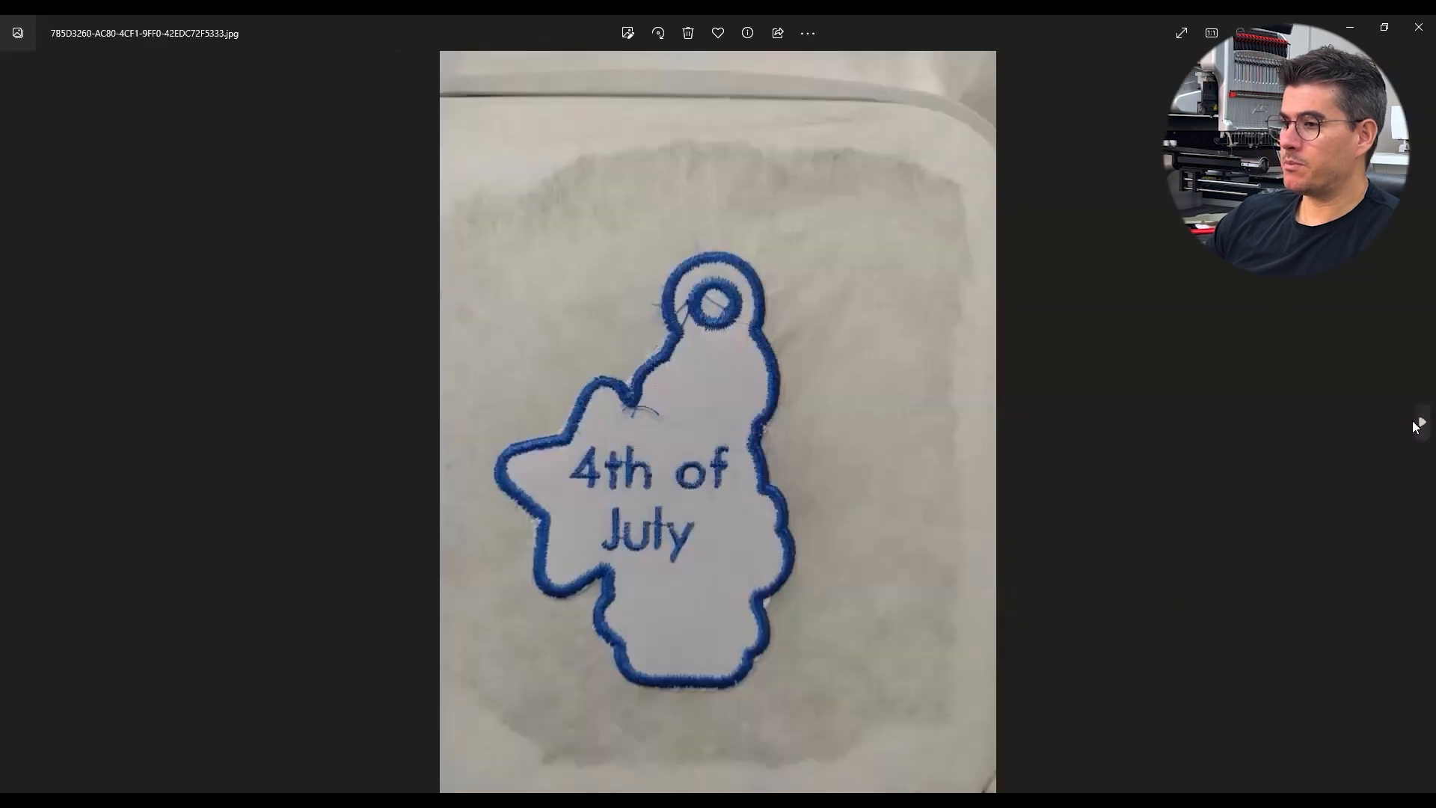
click(1415, 426)
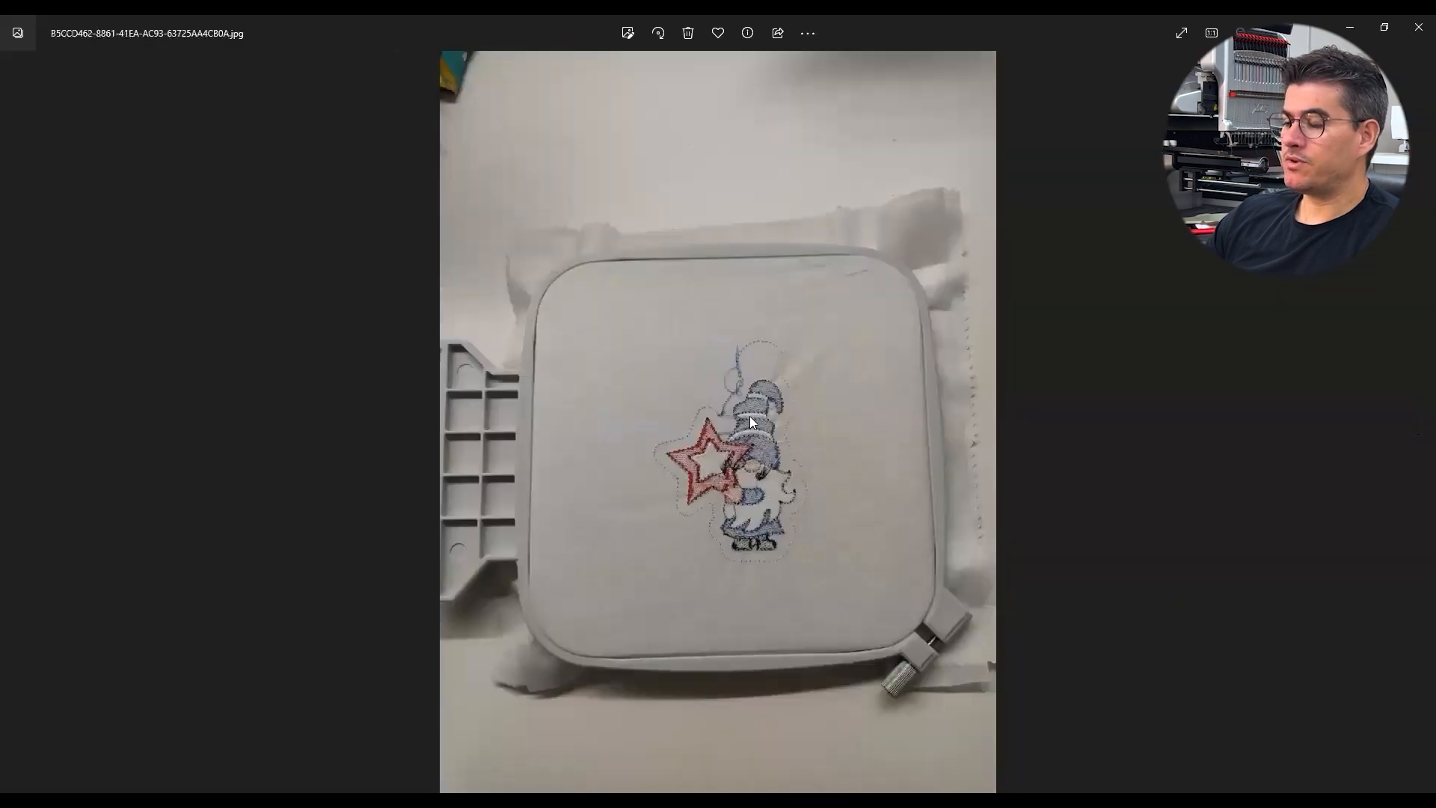
scroll(751, 420, up, 5)
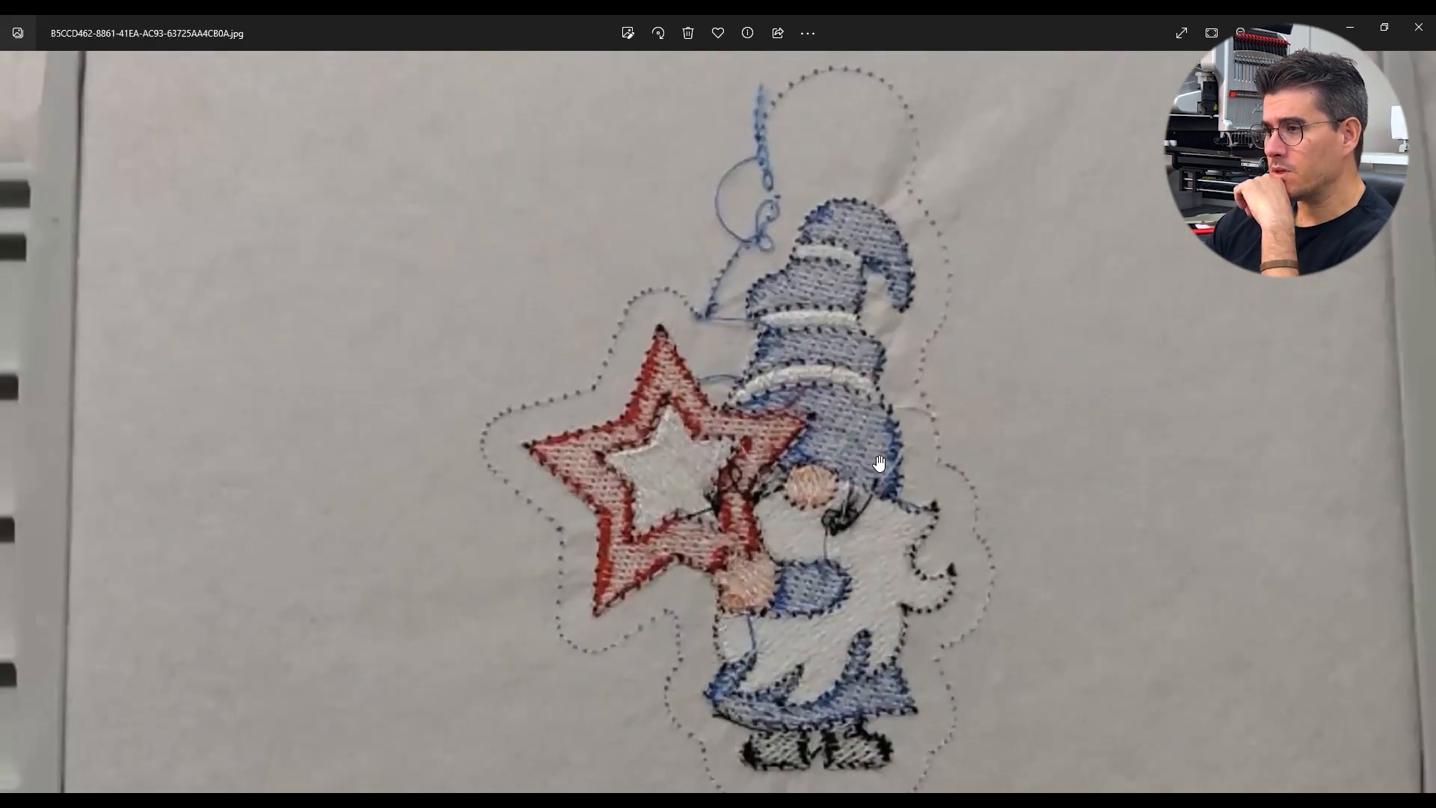
scroll(820, 426, up, 3)
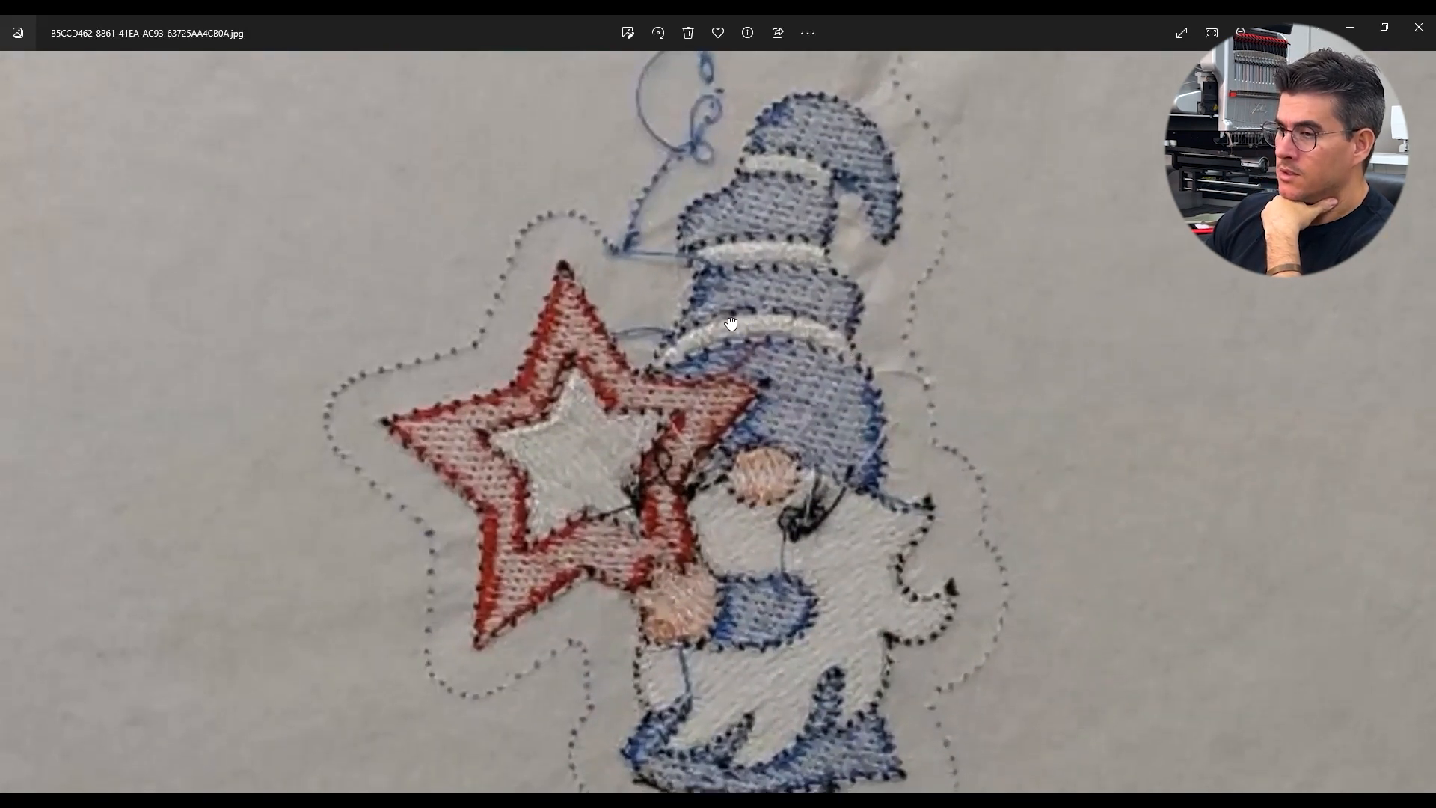
drag(732, 323, 724, 221)
drag(790, 393, 760, 323)
drag(723, 268, 728, 378)
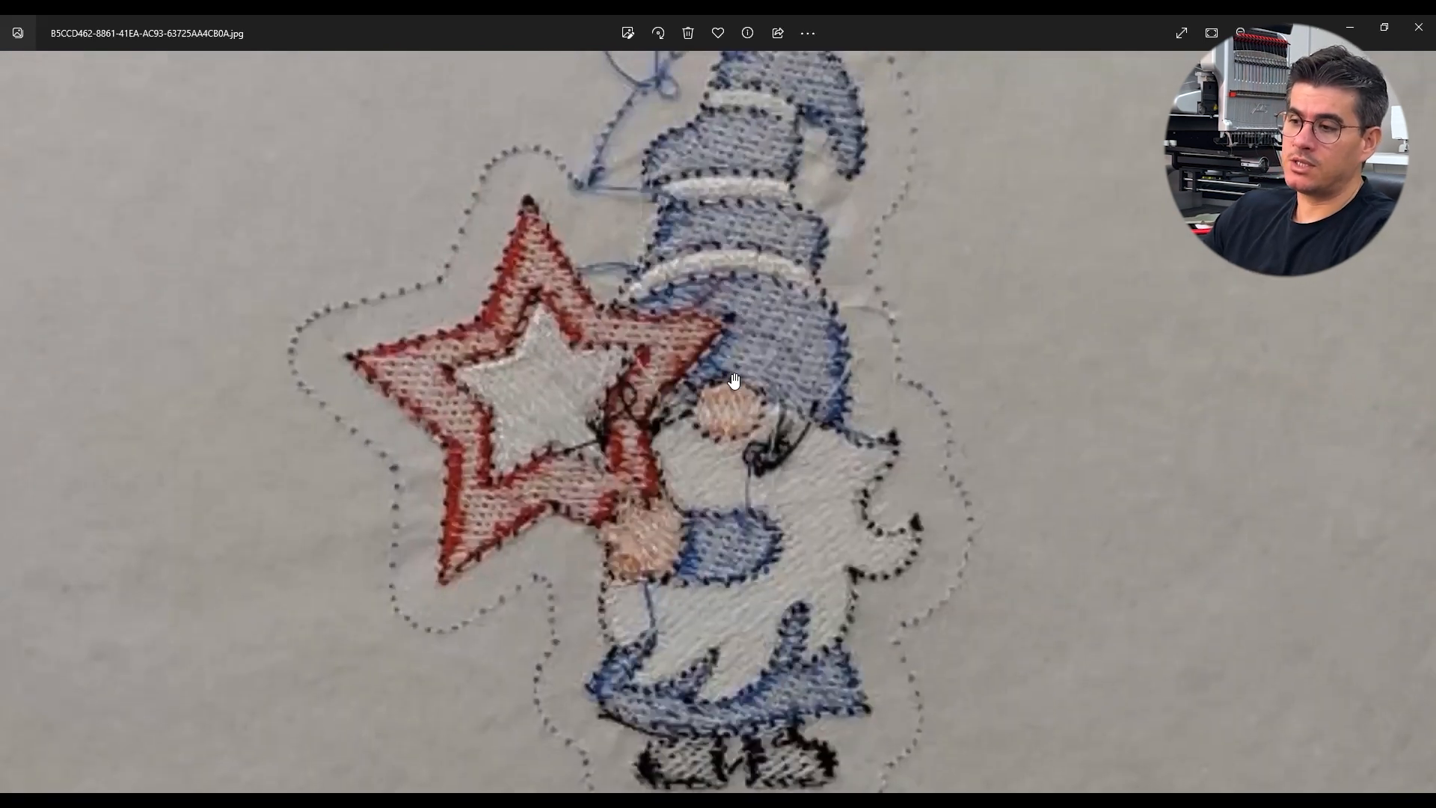
scroll(743, 372, down, 2)
drag(697, 244, 697, 335)
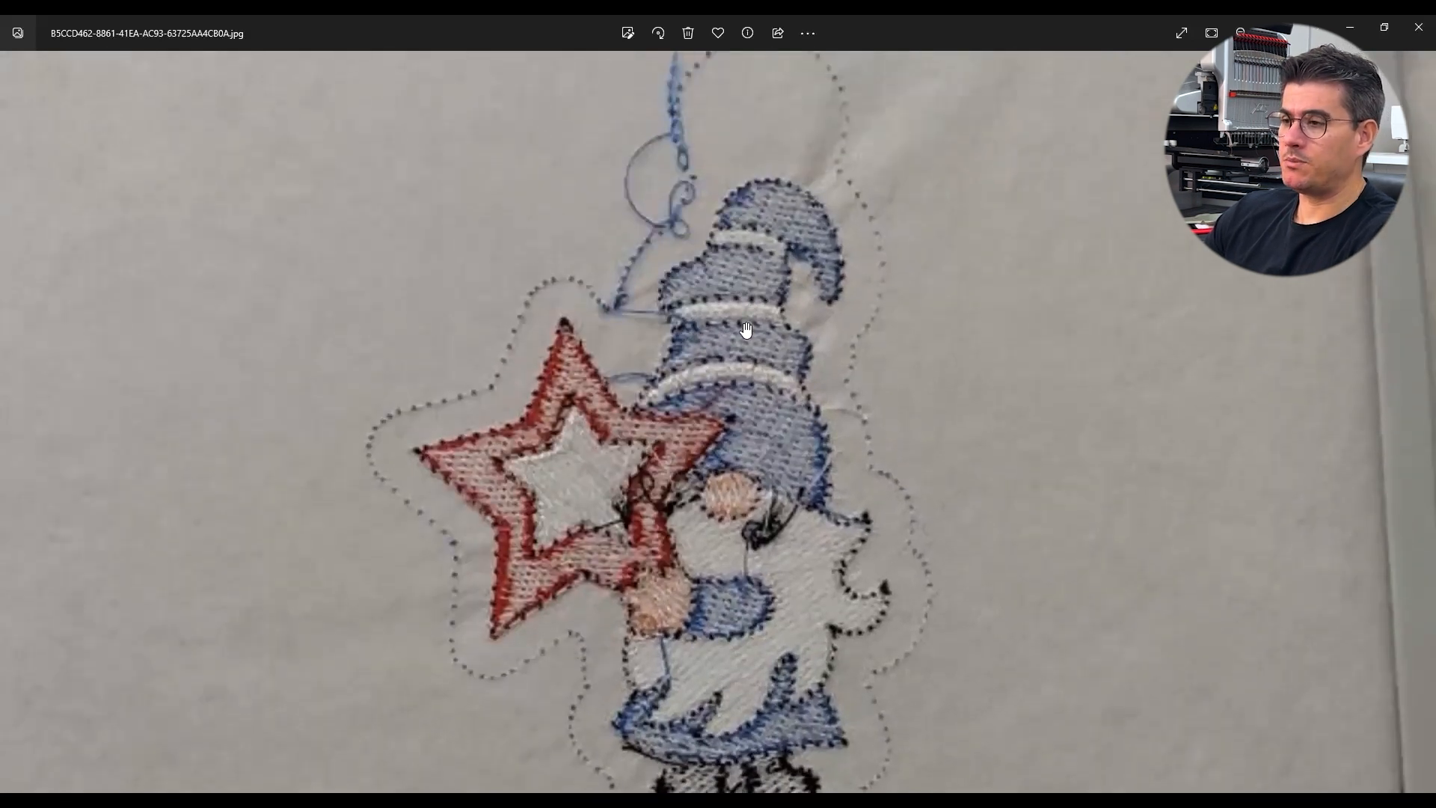
scroll(741, 335, up, 3)
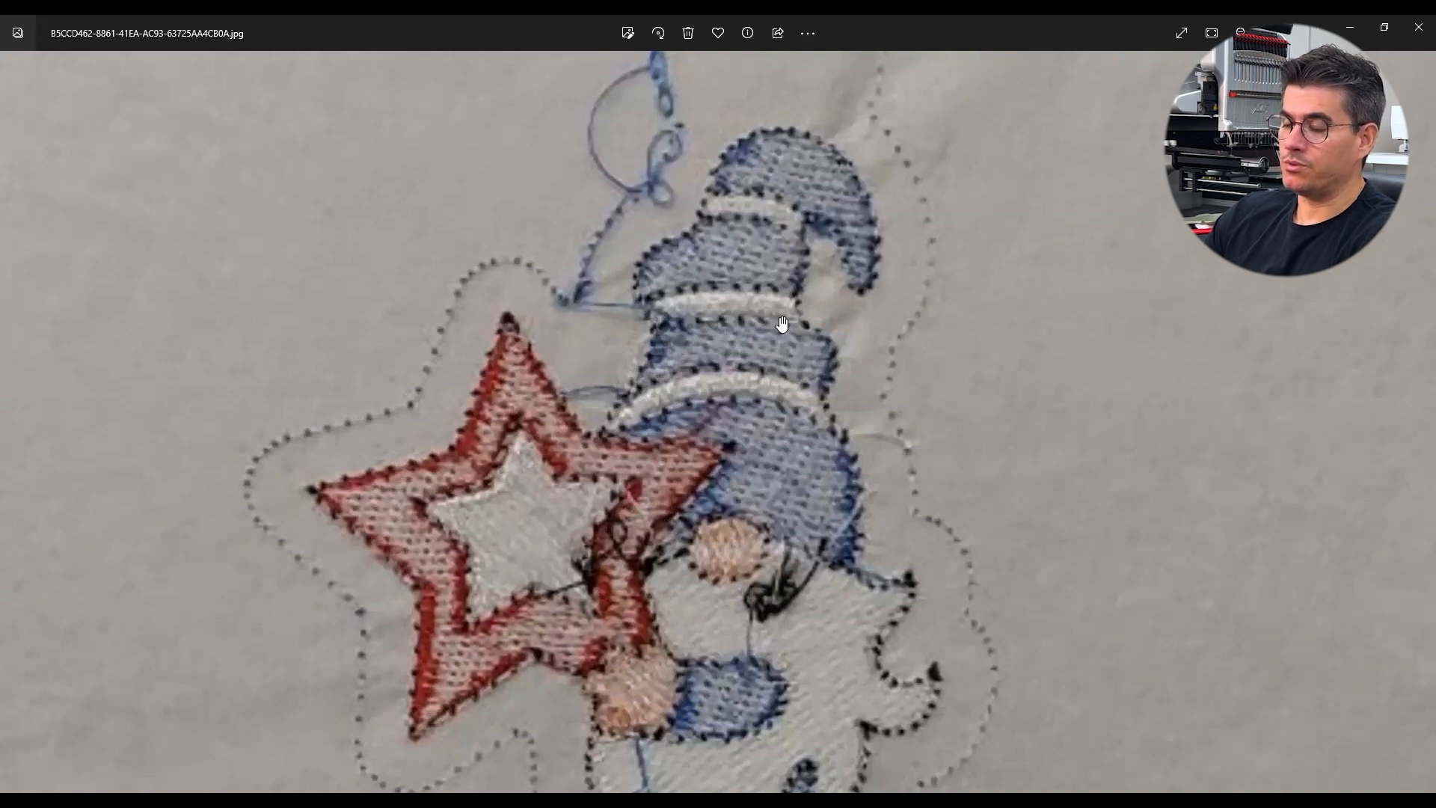
scroll(807, 322, down, 5)
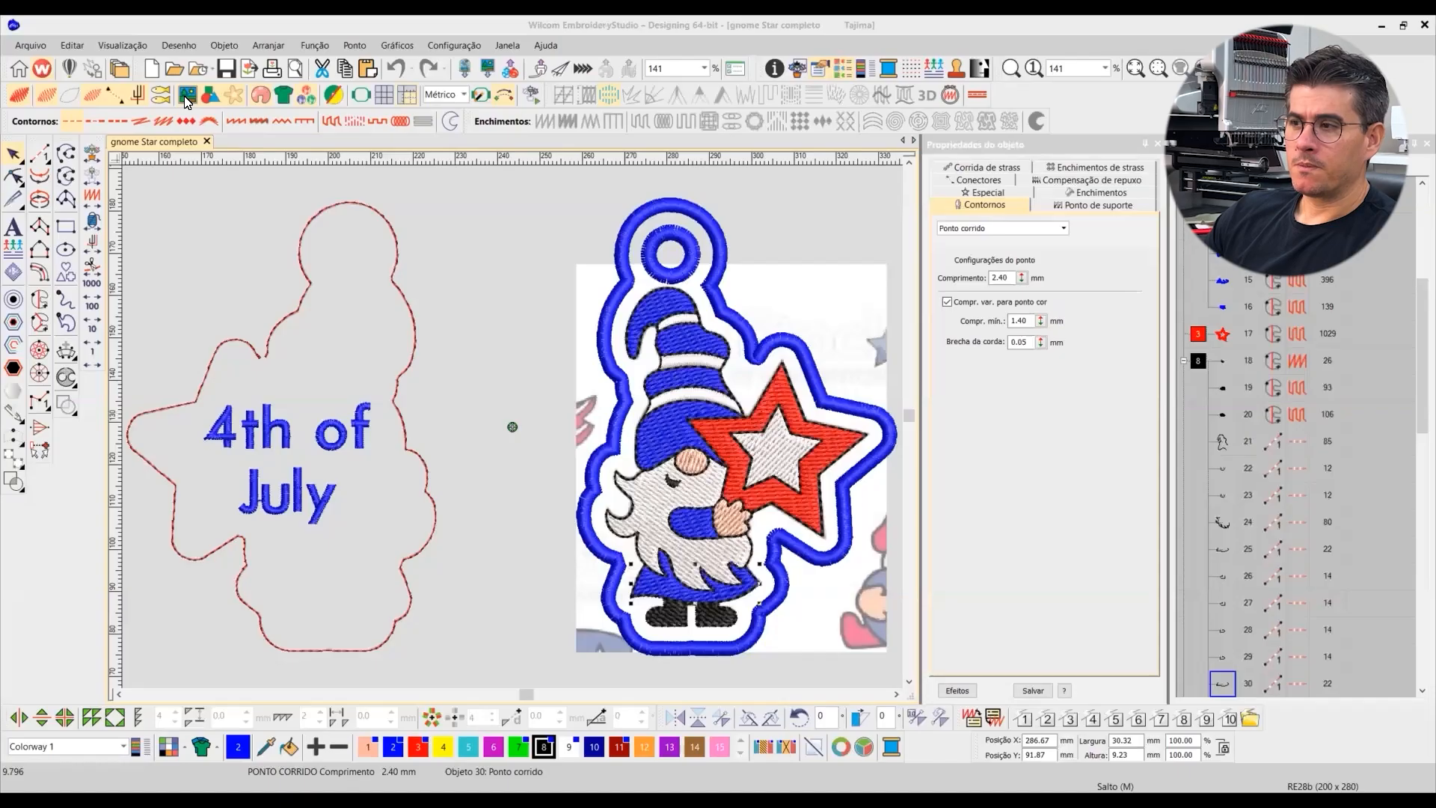
Step: In Wilcom EmbroideryStudio, hide the reference picture behind the gnome and collapse the object list into colour groups
click(185, 95)
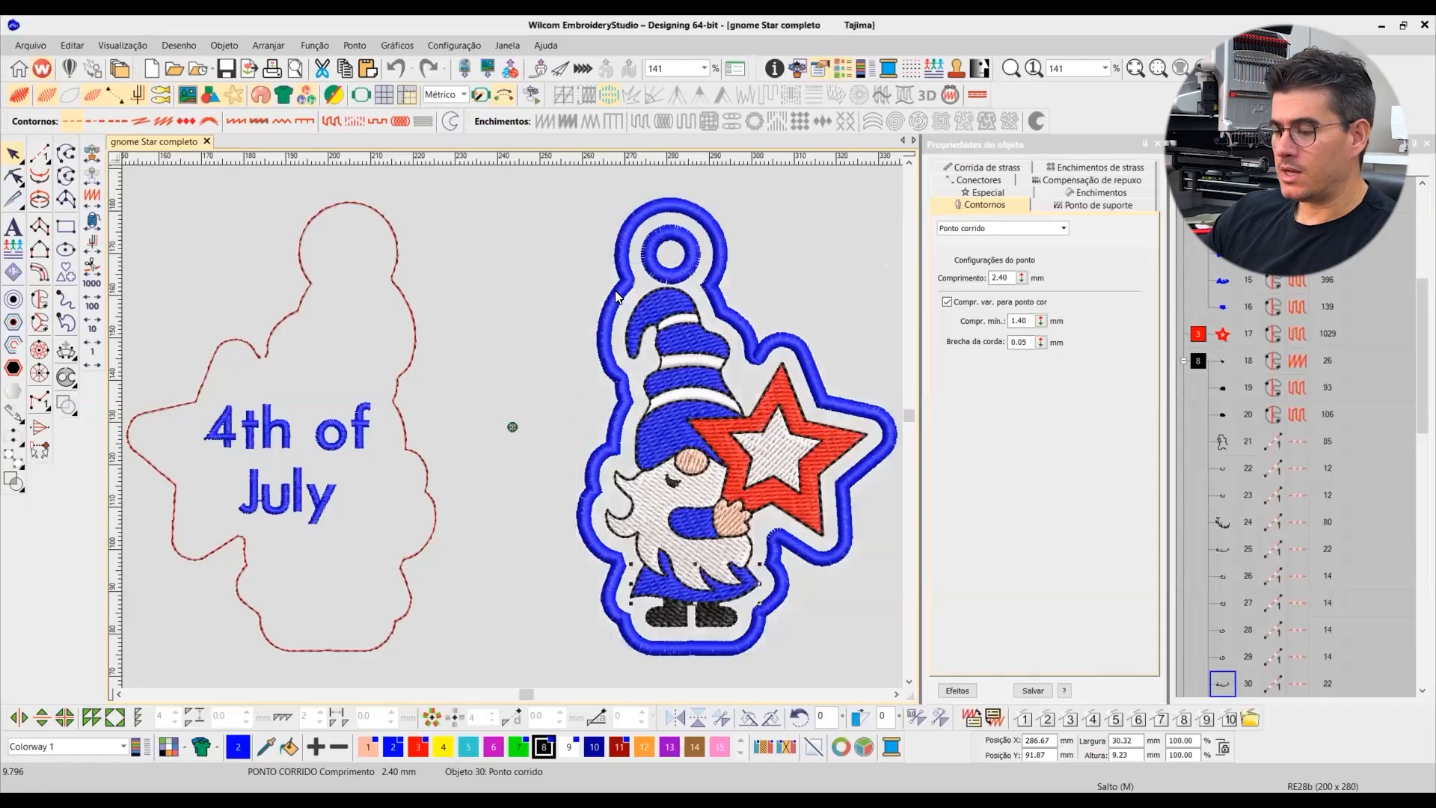
click(462, 305)
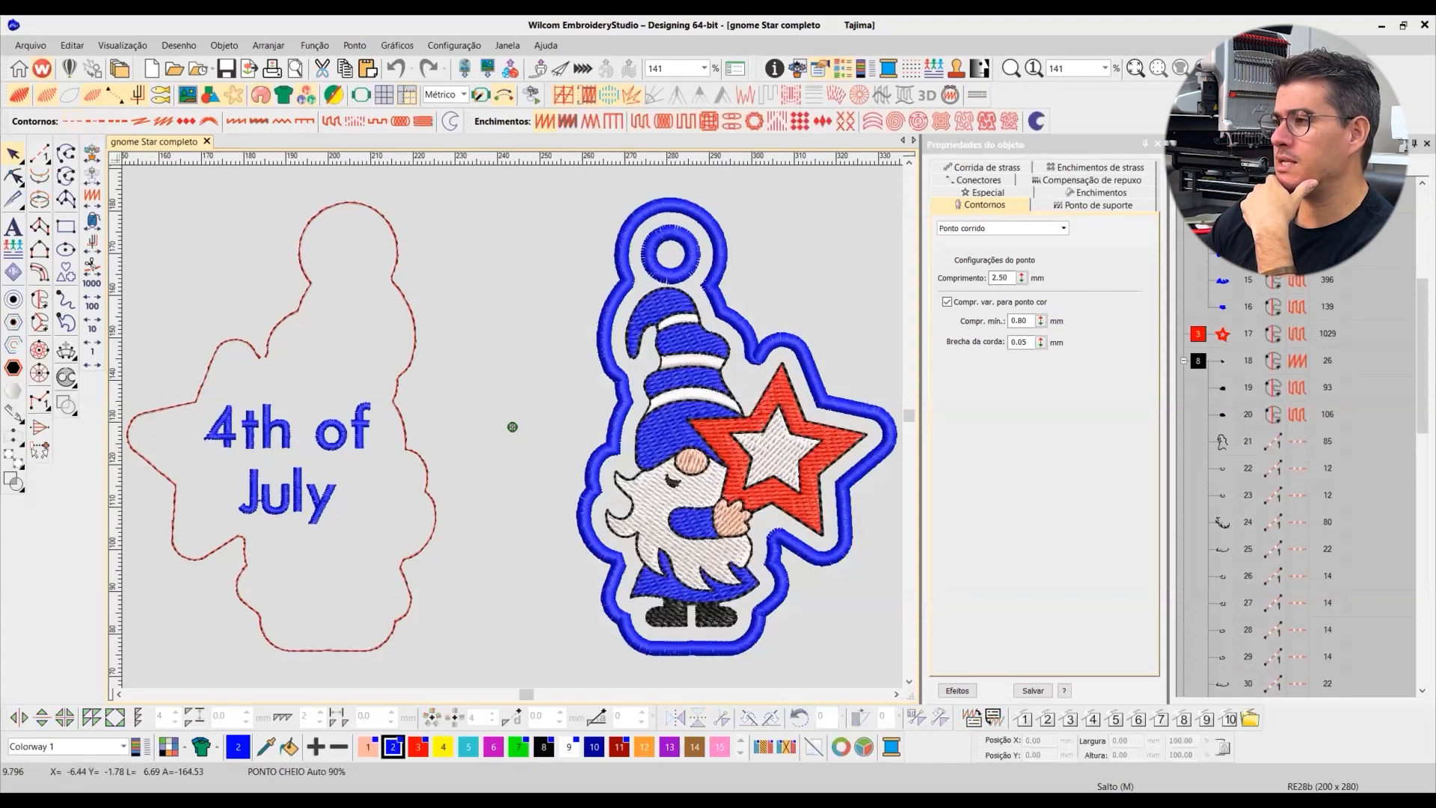
click(1227, 161)
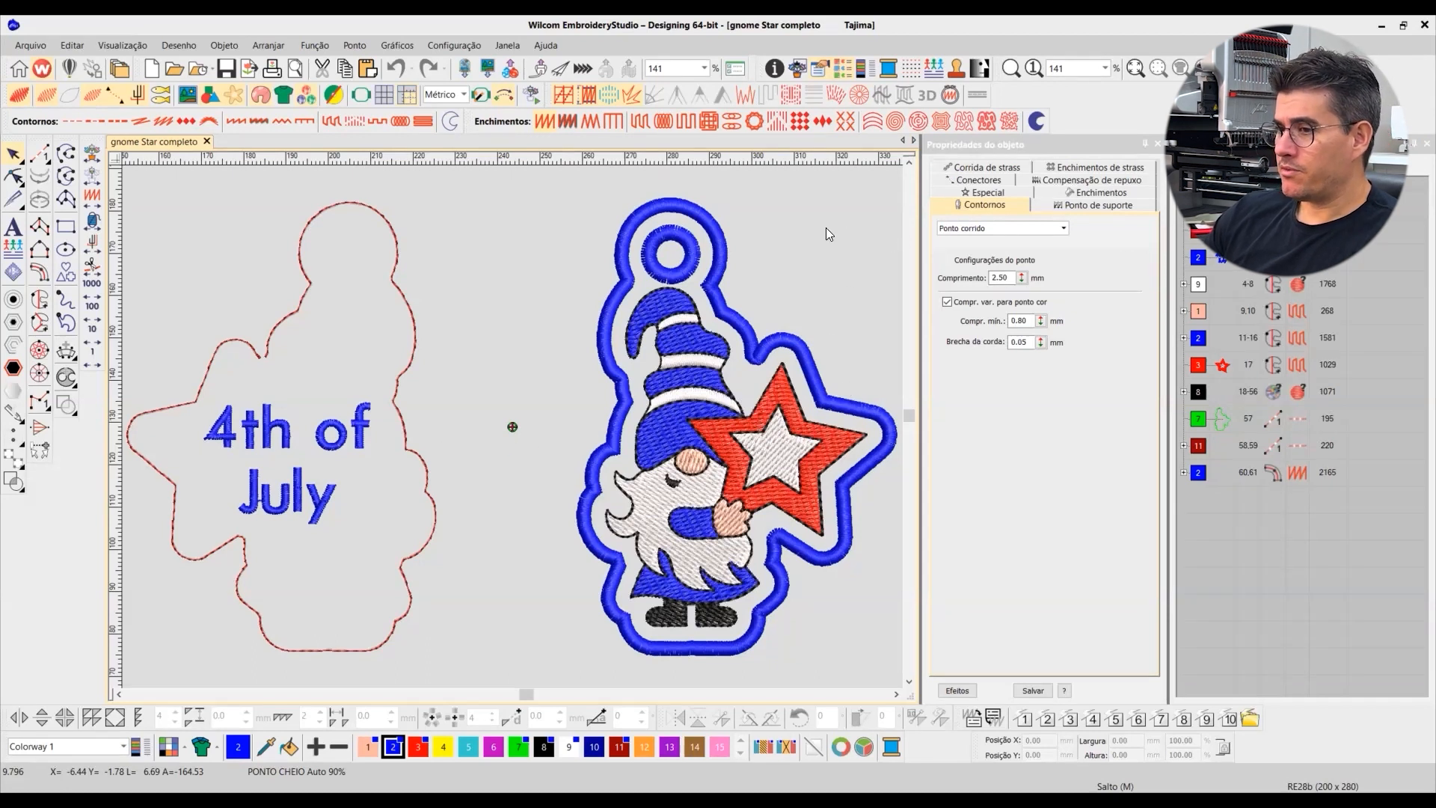
Step: Select all stitch objects of the gnome front design, leaving out the separate "4th of July" back
scroll(560, 411, down, 1)
scroll(524, 425, up, 1)
scroll(479, 381, up, 1)
scroll(476, 381, up, 2)
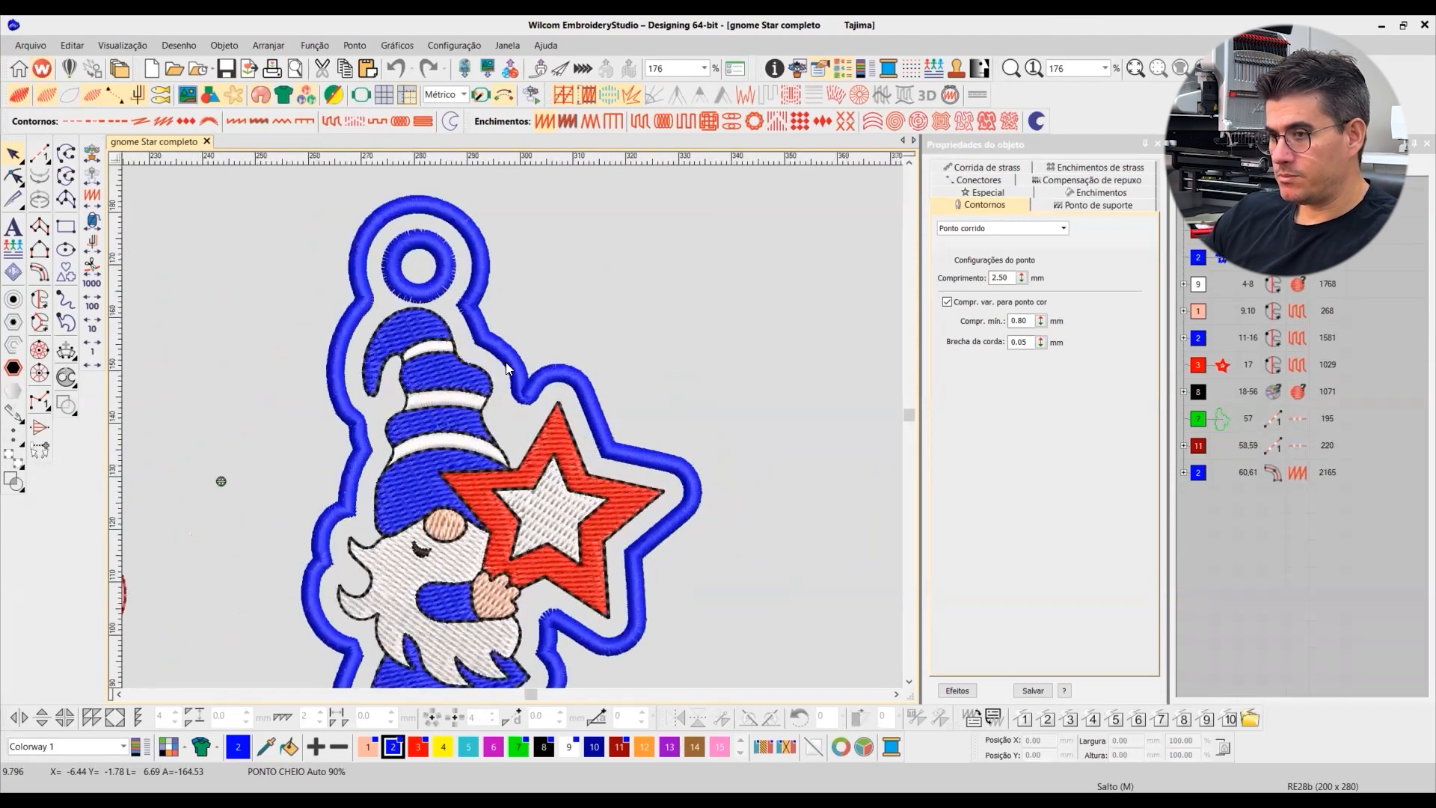
key(0)
drag(736, 599, 782, 641)
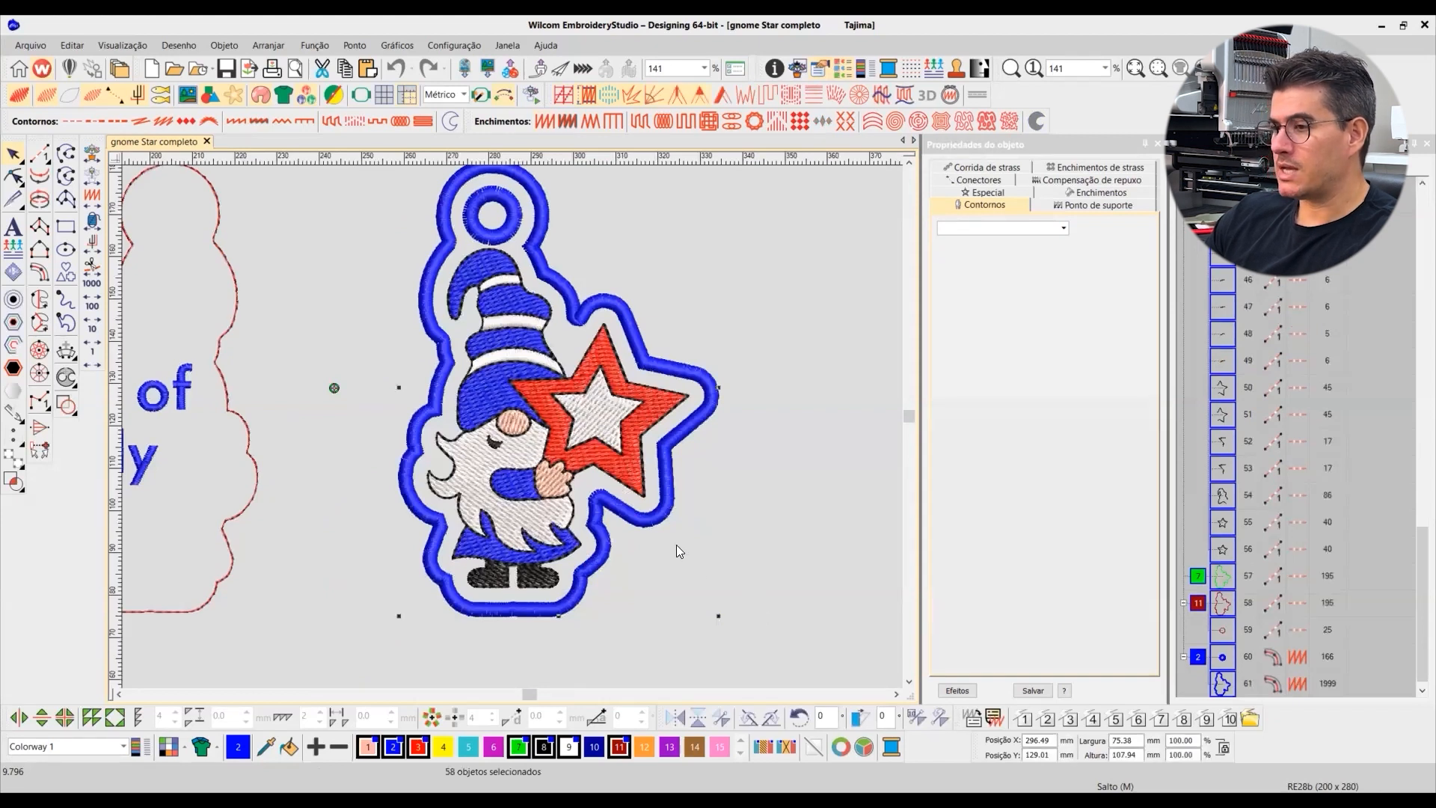
Step: Show the whole design with nothing selected and play back its stitching sequence in the stitch player
key(0)
click(756, 388)
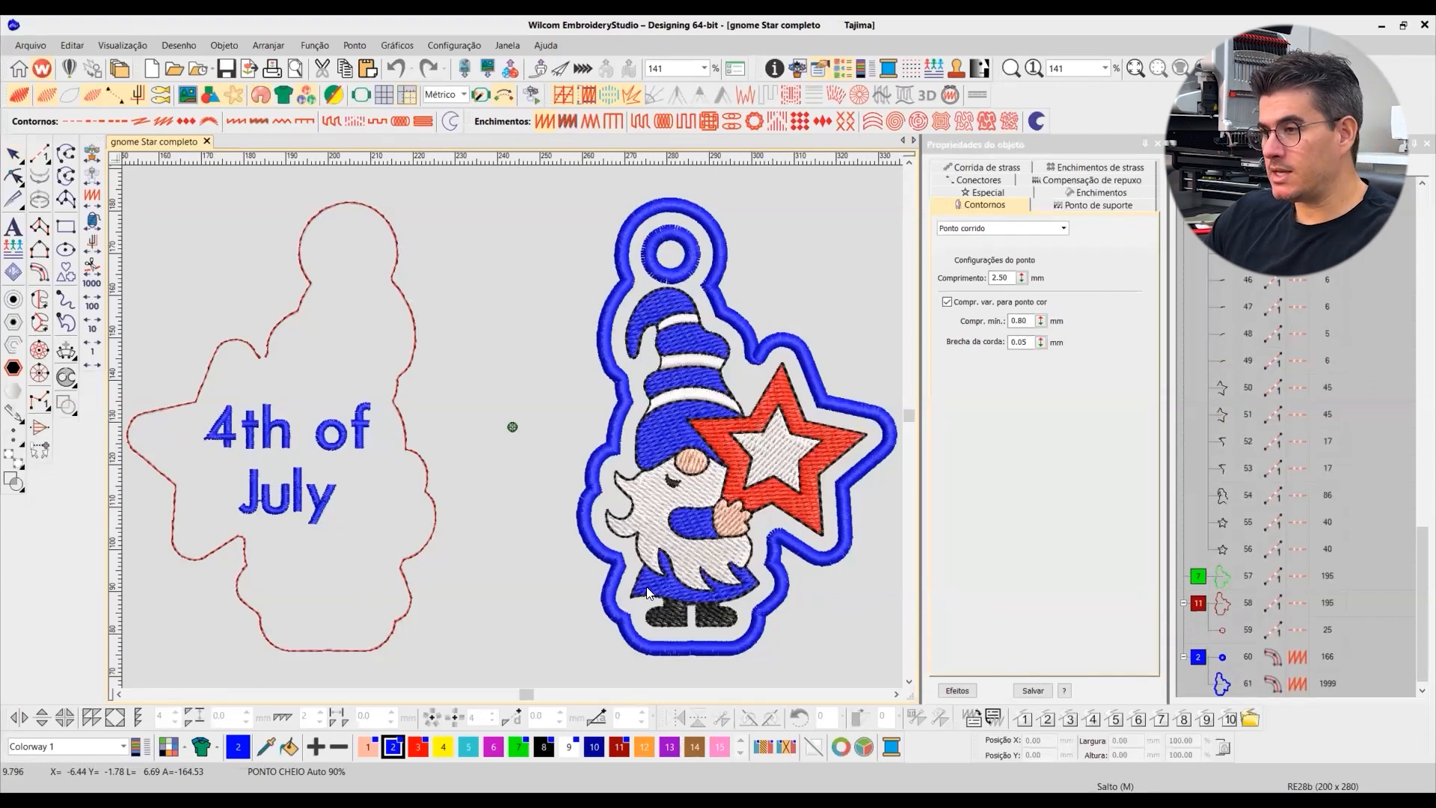
key(shift+r)
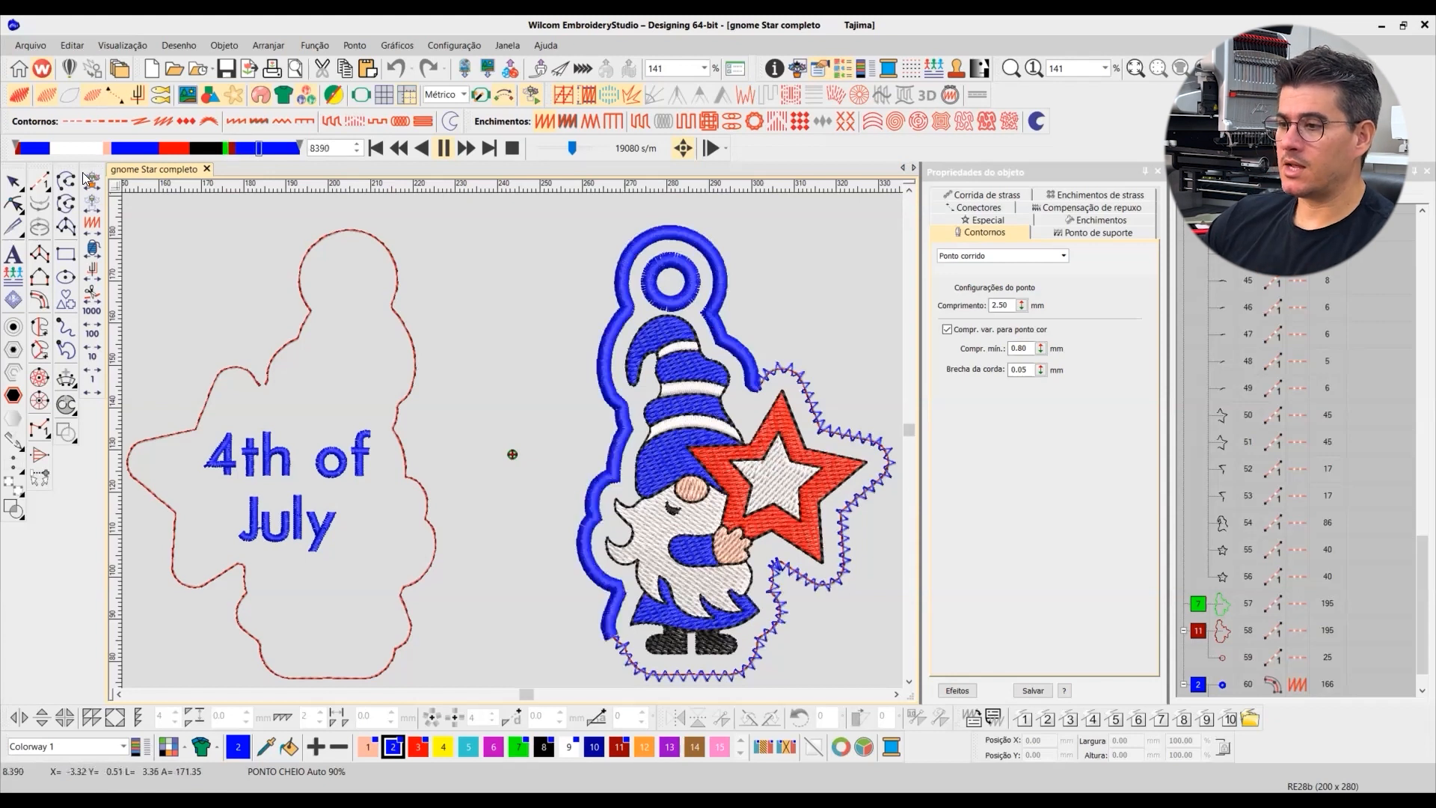
click(12, 180)
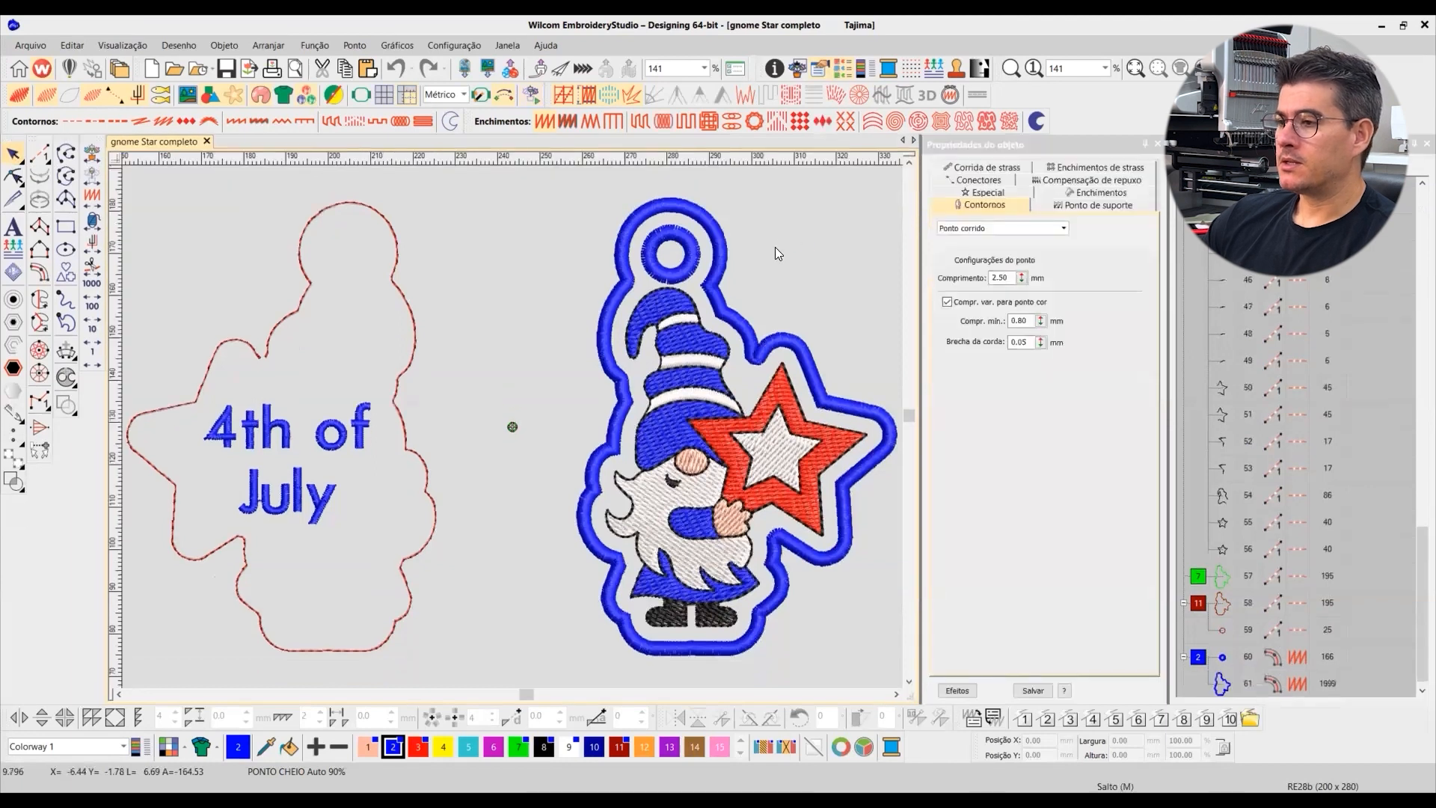
Step: Collapse the object list into colour groups and inspect the blue hat's lowest section up close in stitch view, including its pull compensation
click(1191, 163)
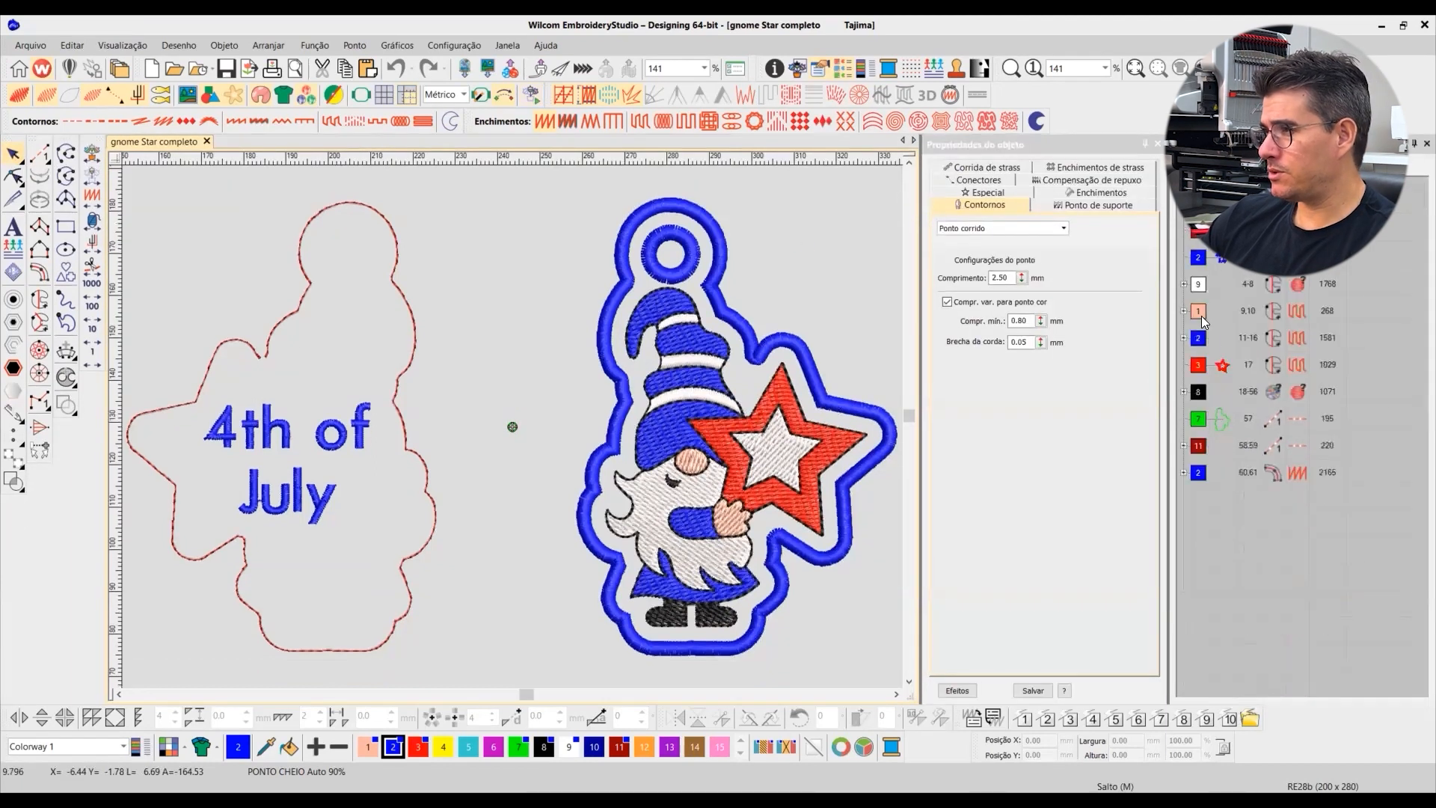
click(1226, 260)
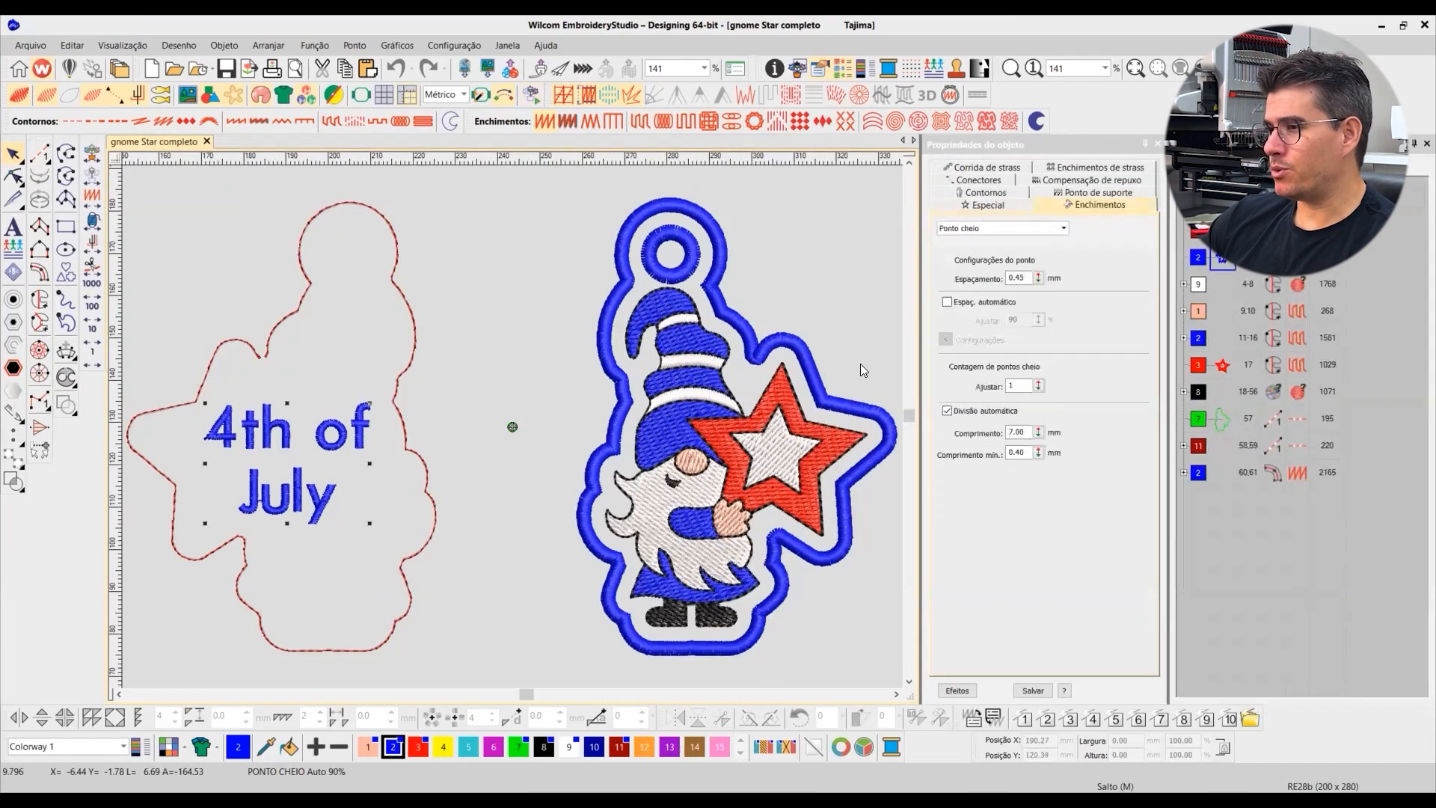
click(672, 420)
key(b)
drag(555, 311, 862, 502)
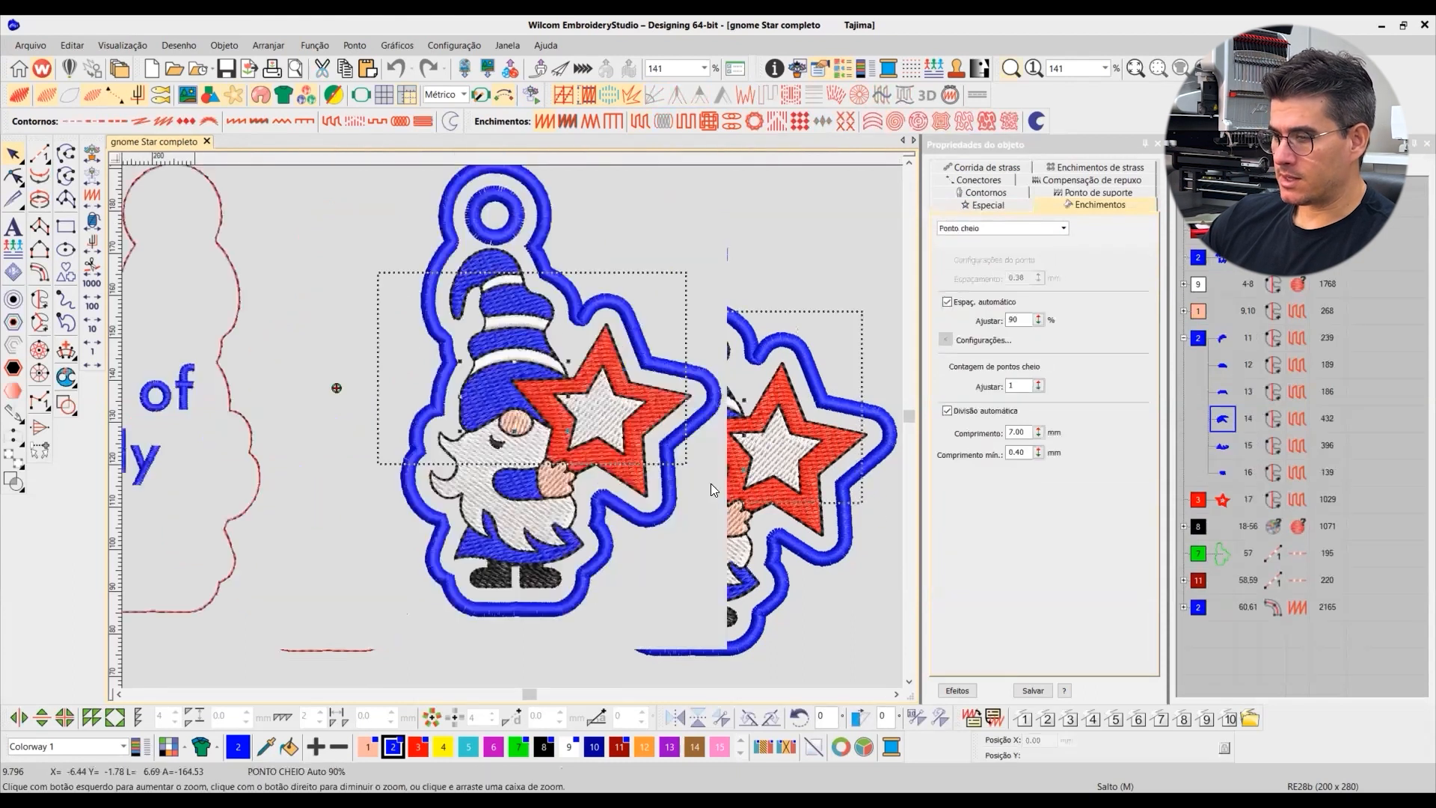
key(t)
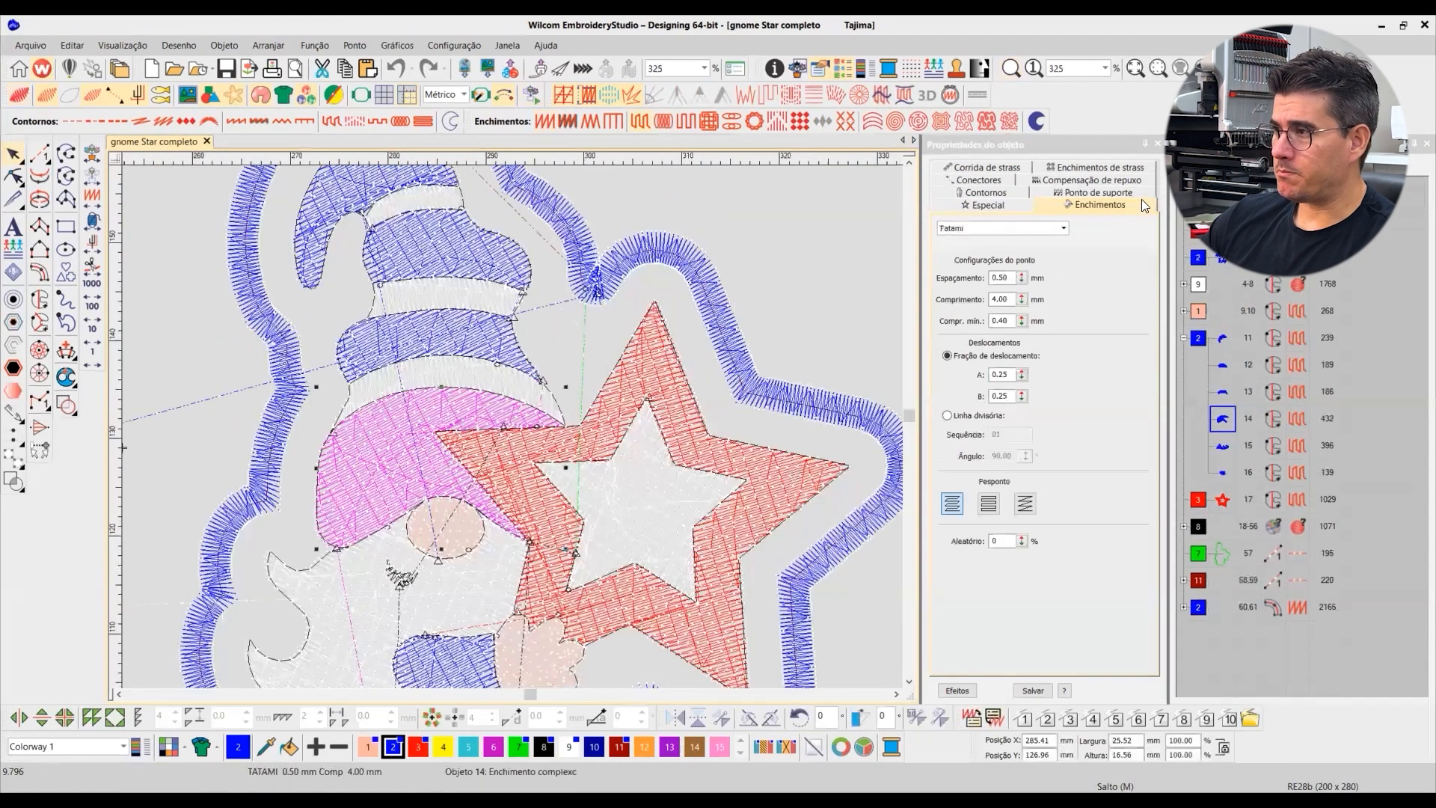
click(1089, 181)
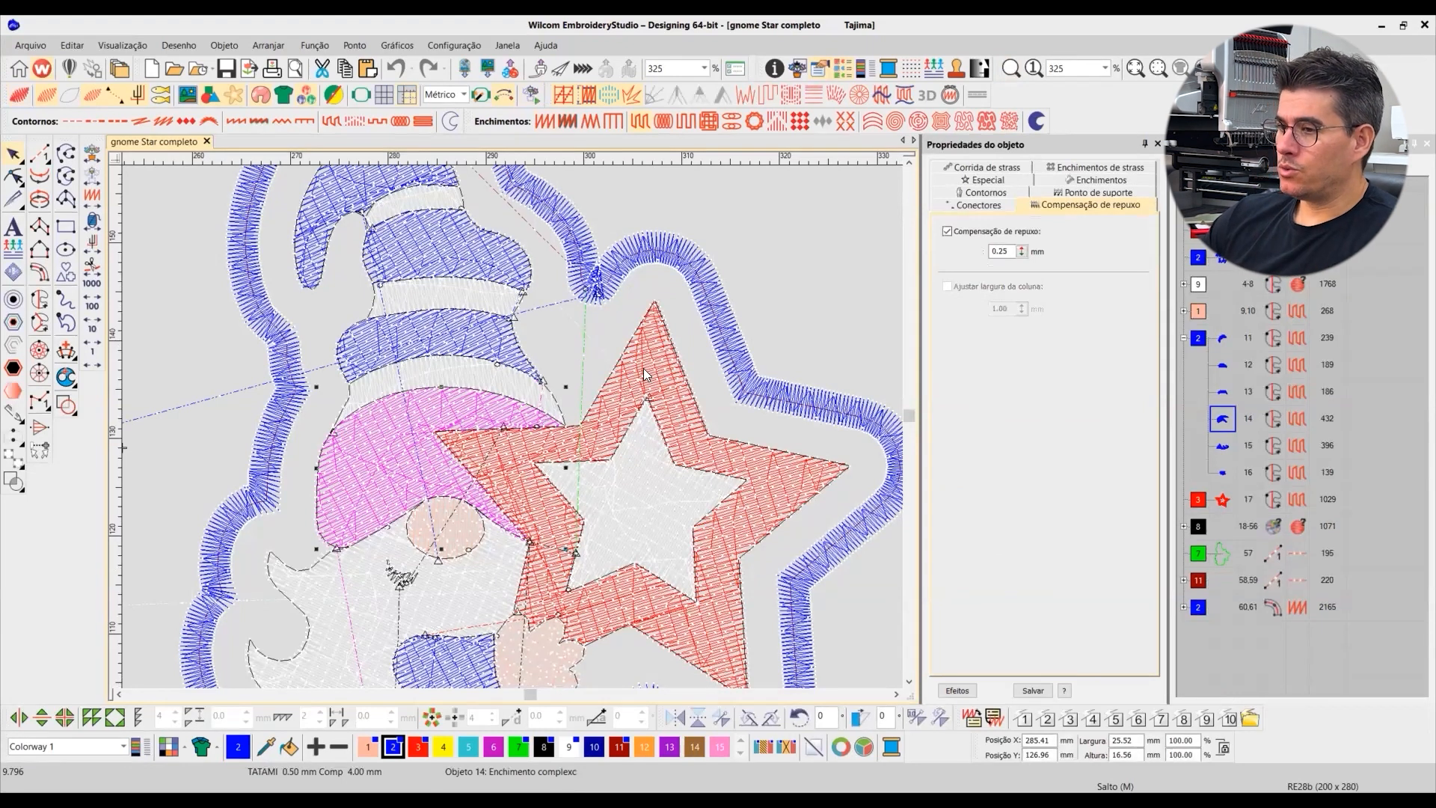
Step: Select all Tatami objects by stitch type and display only those fills in realistic view
click(61, 44)
click(150, 289)
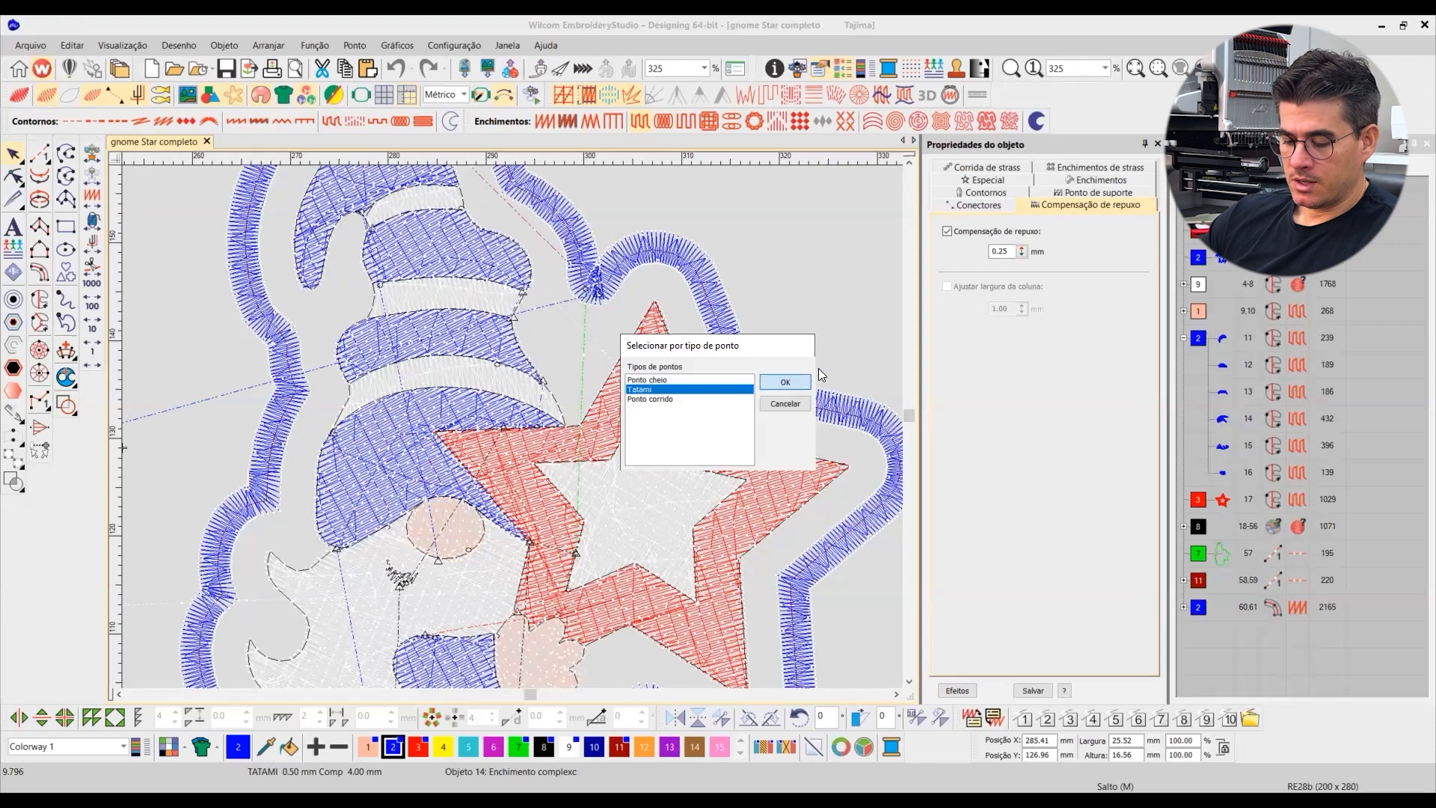
key(Return)
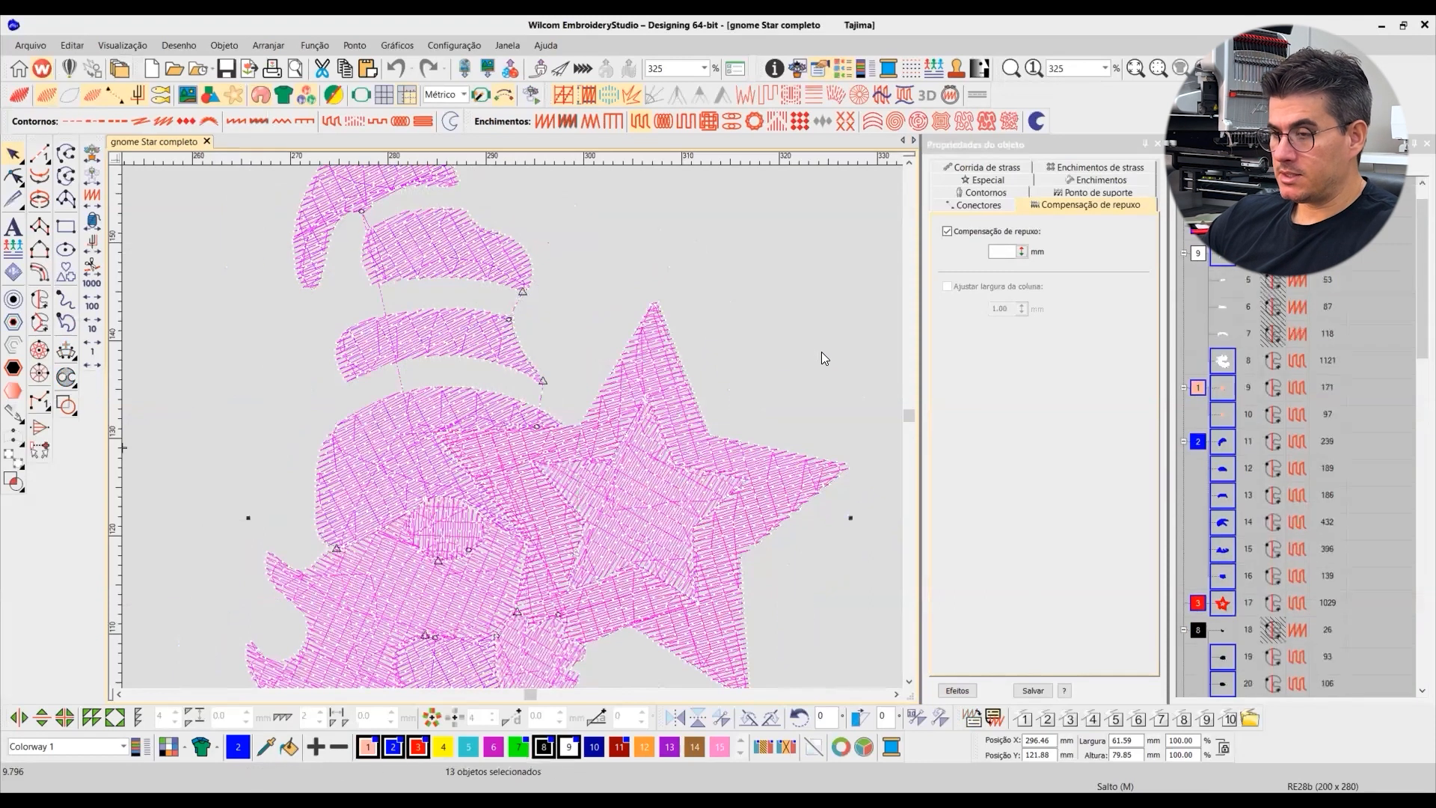
scroll(456, 434, down, 4)
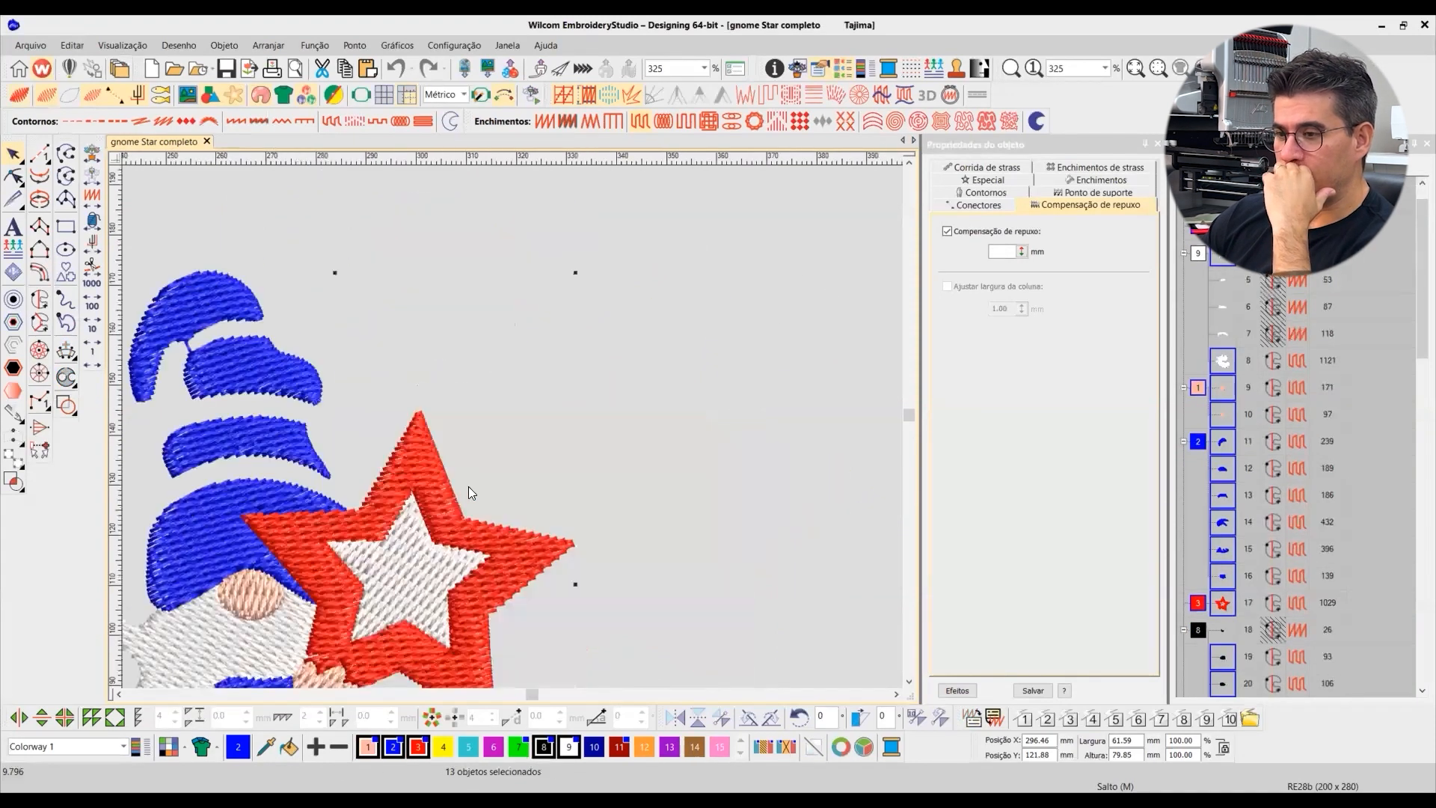
scroll(497, 493, up, 2)
Step: Examine the underlay settings of the blue hat's lowest section in stitch view and return to the realistic view
click(388, 388)
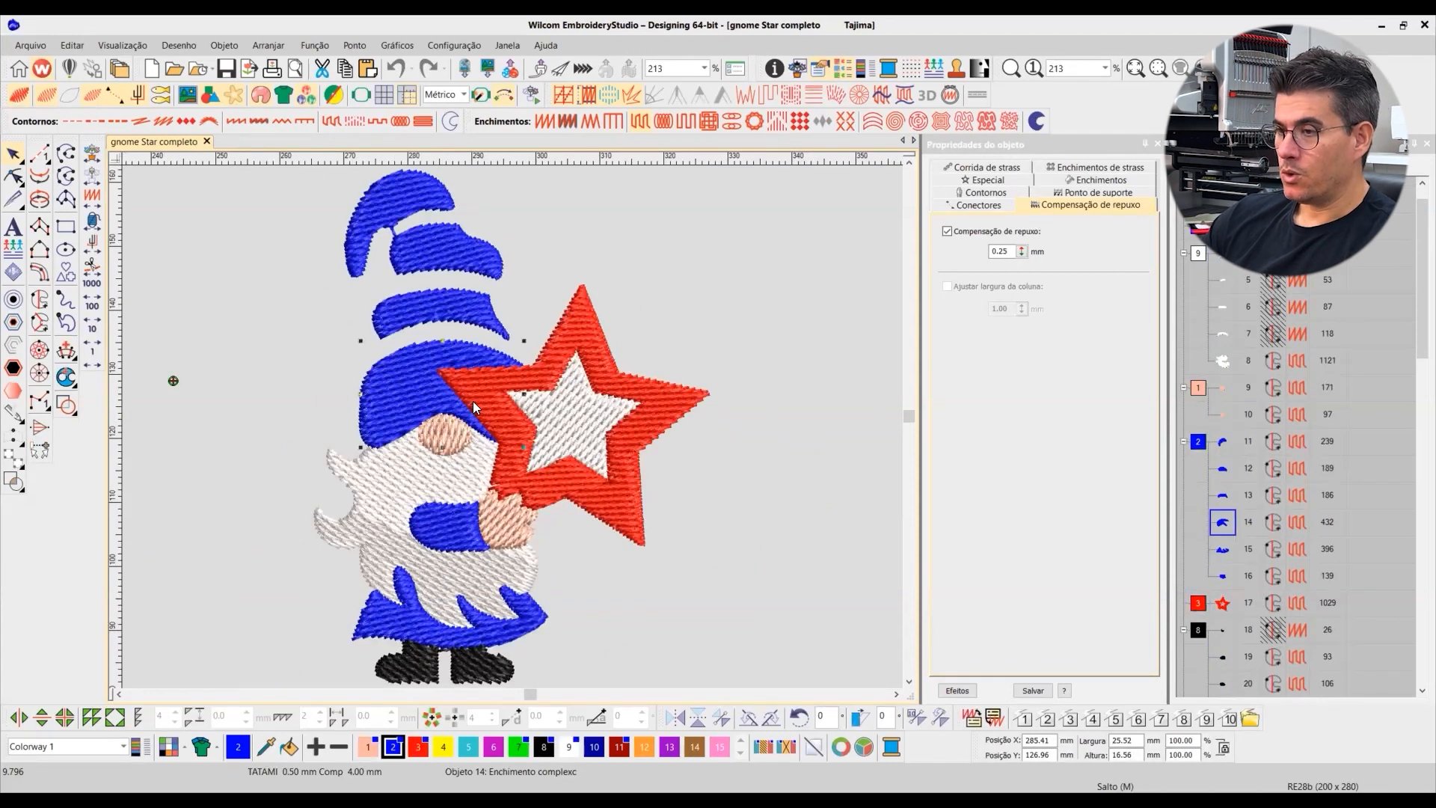
key(t)
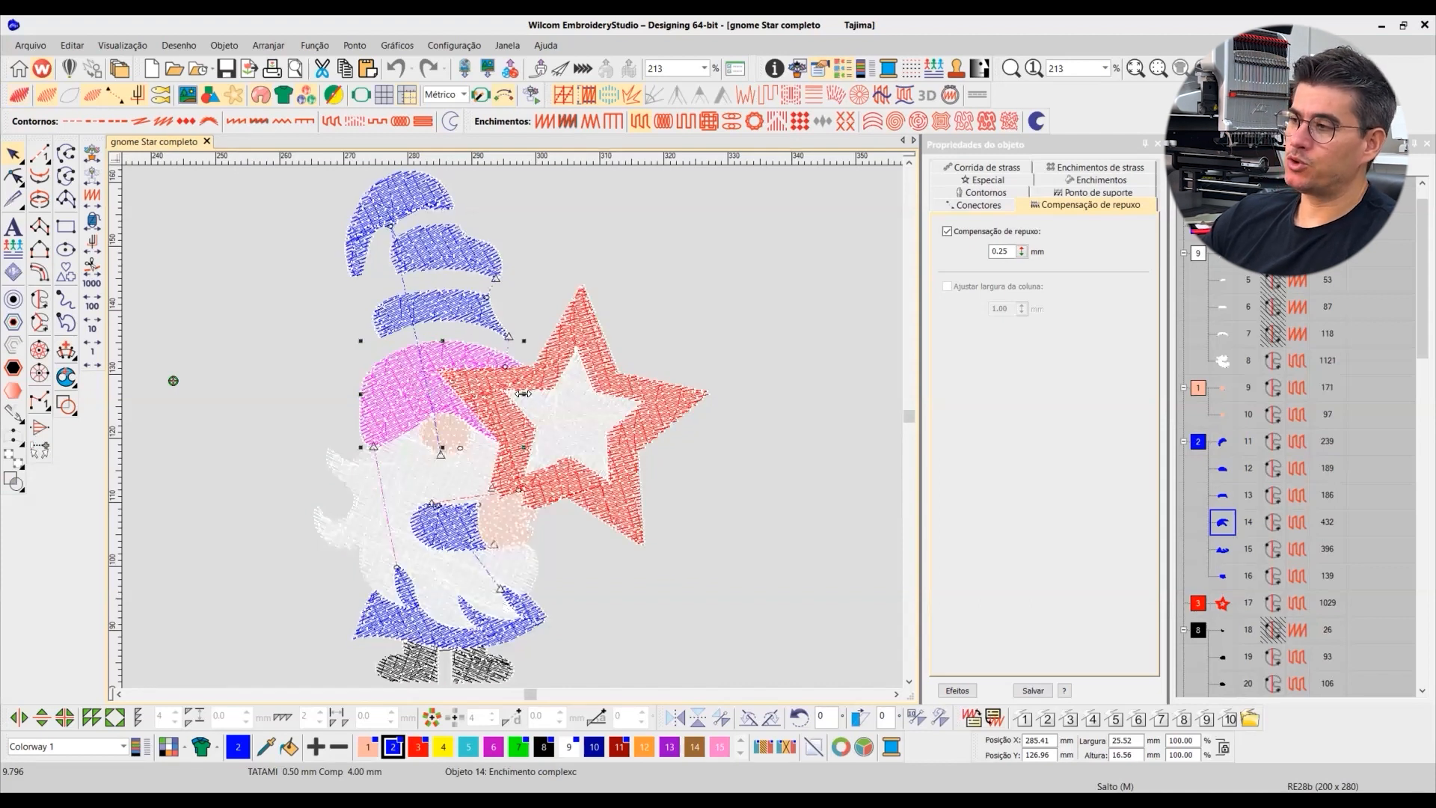
click(1093, 192)
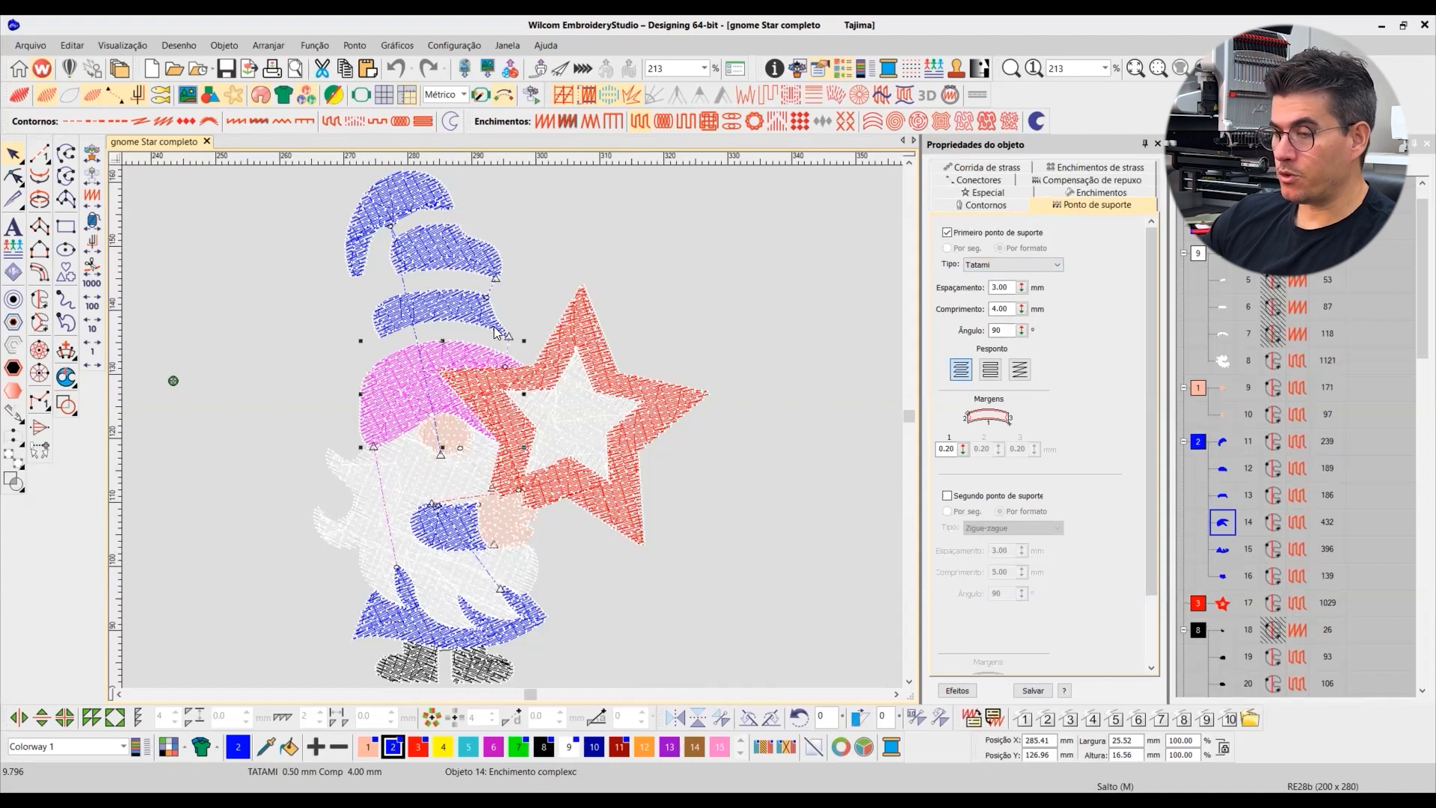
key(t)
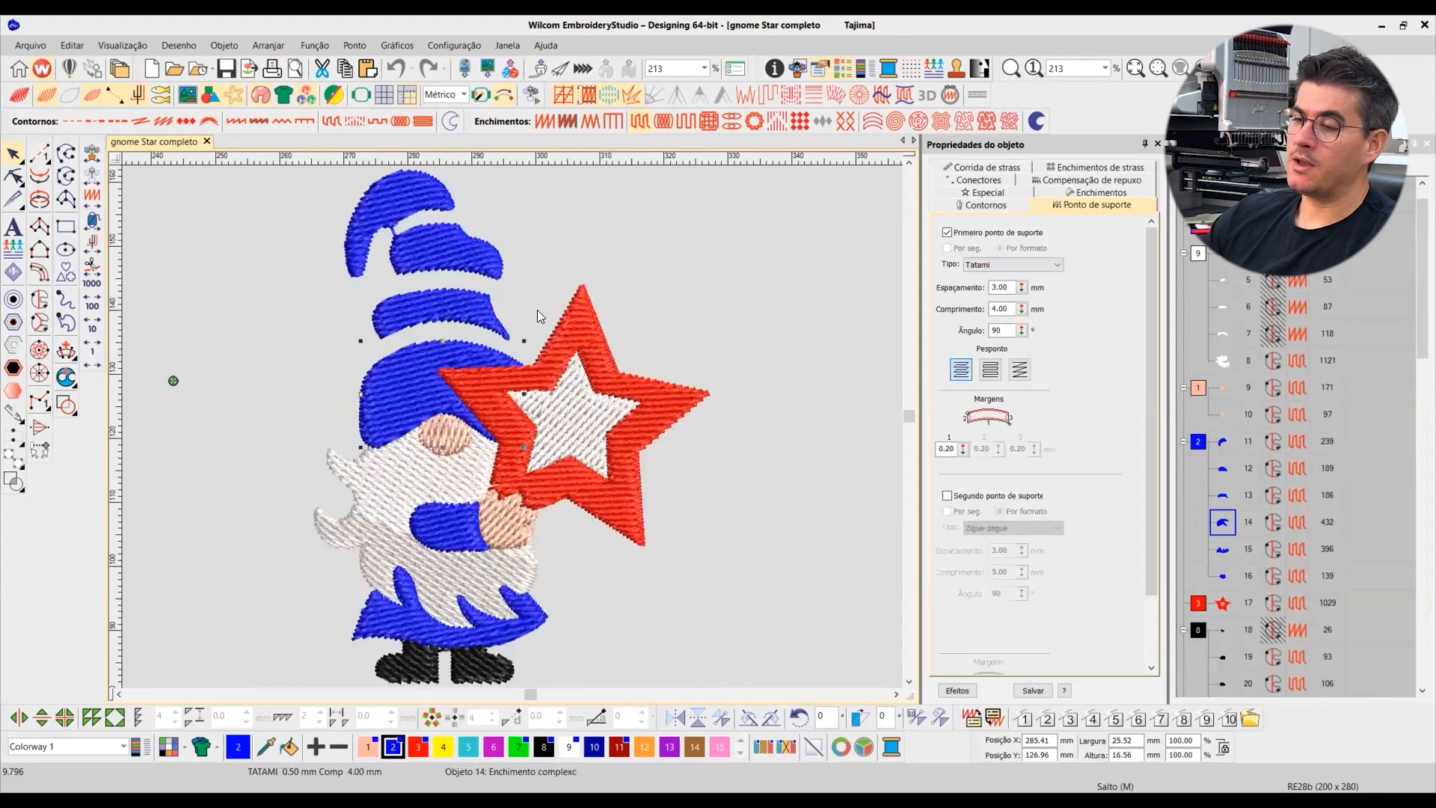
Step: Switch back to stitch view and review the pull compensation of the blue hat's lowest section
click(570, 256)
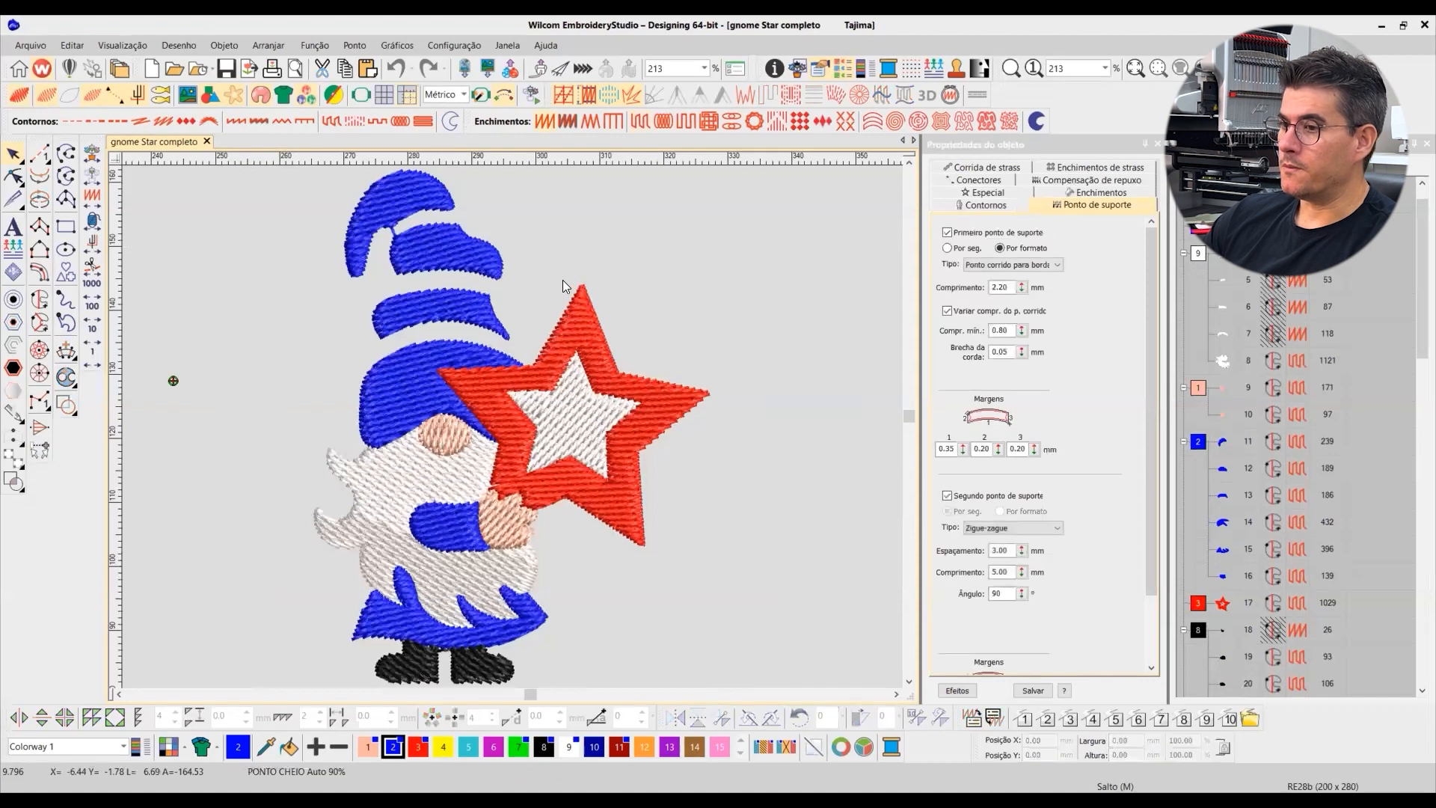
key(t)
click(419, 346)
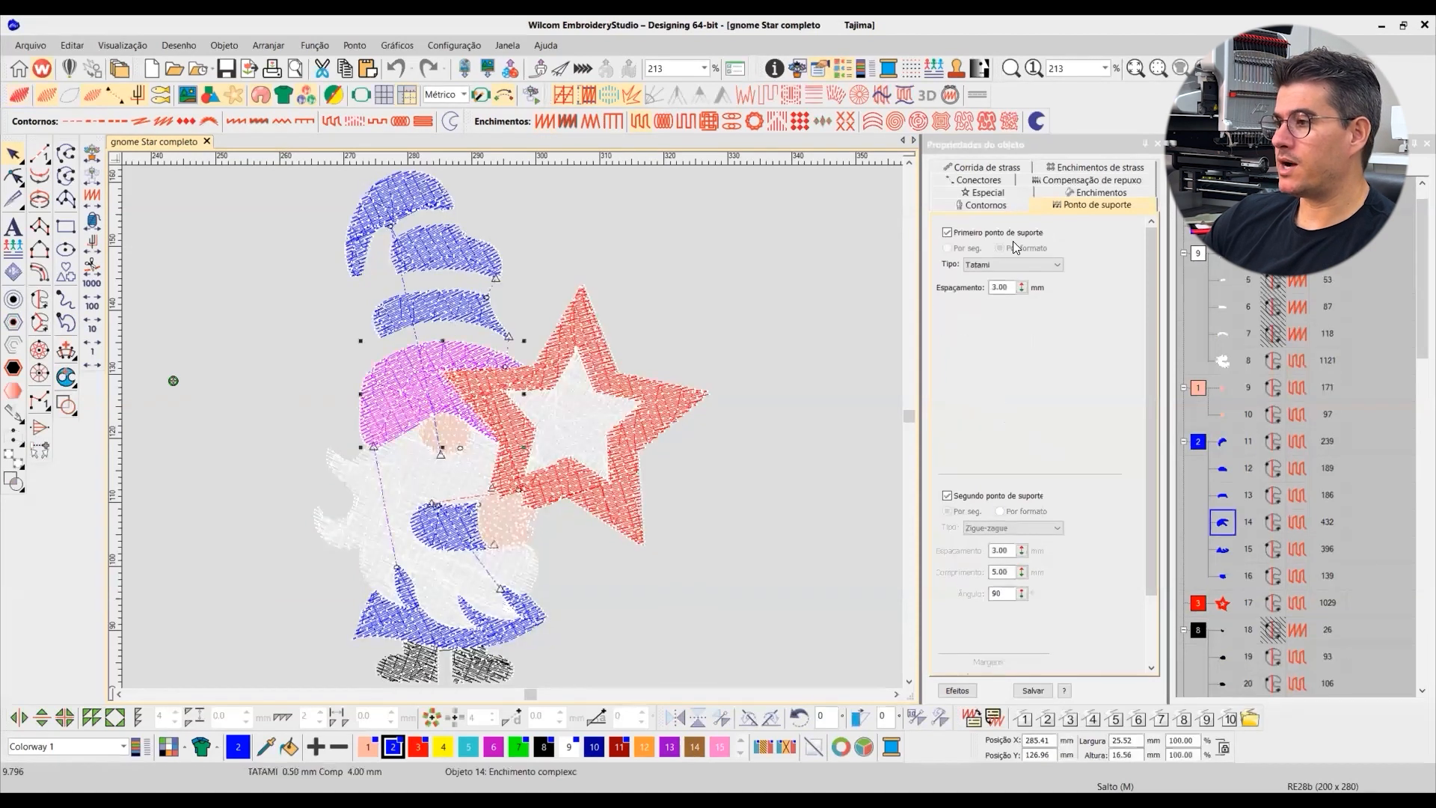
click(1075, 182)
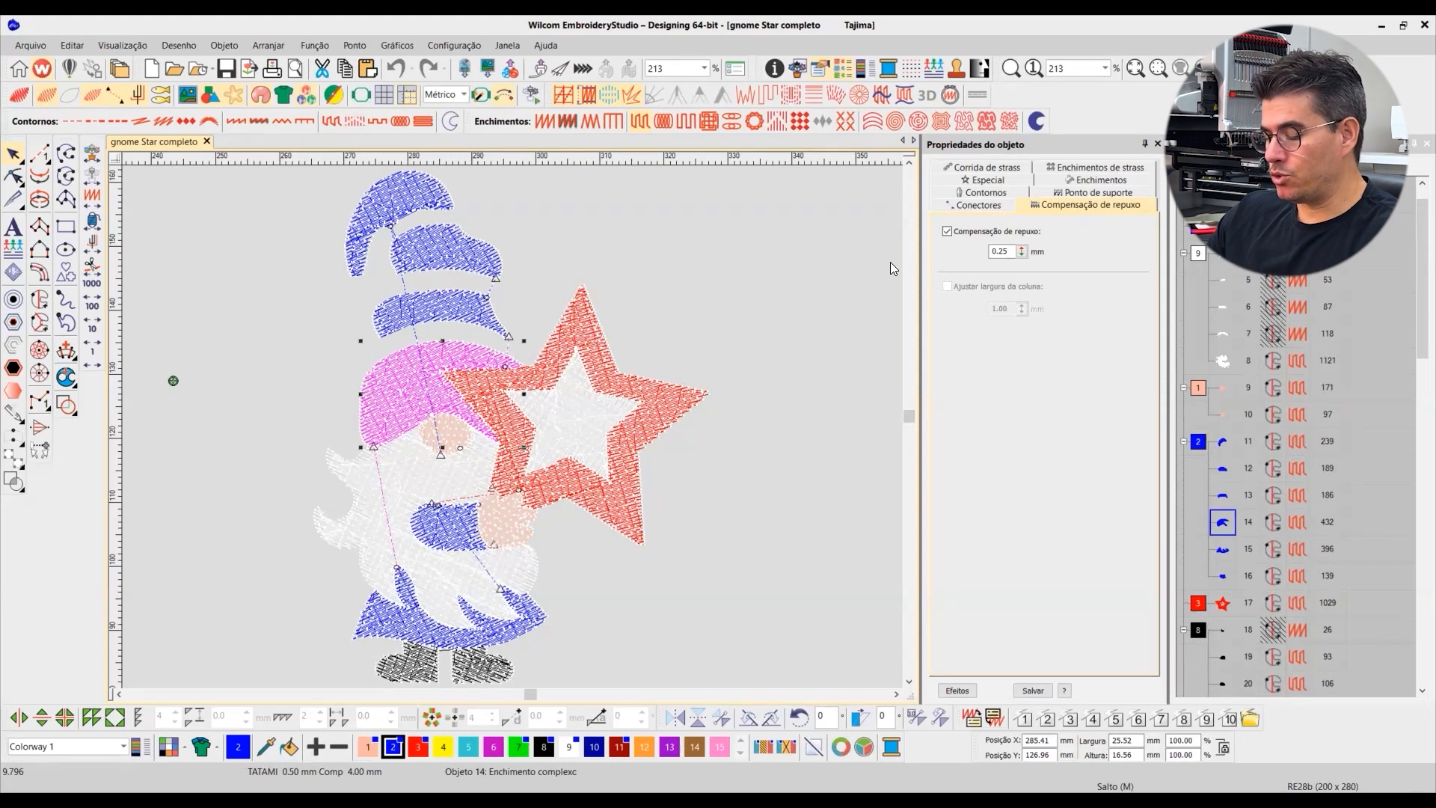
click(787, 284)
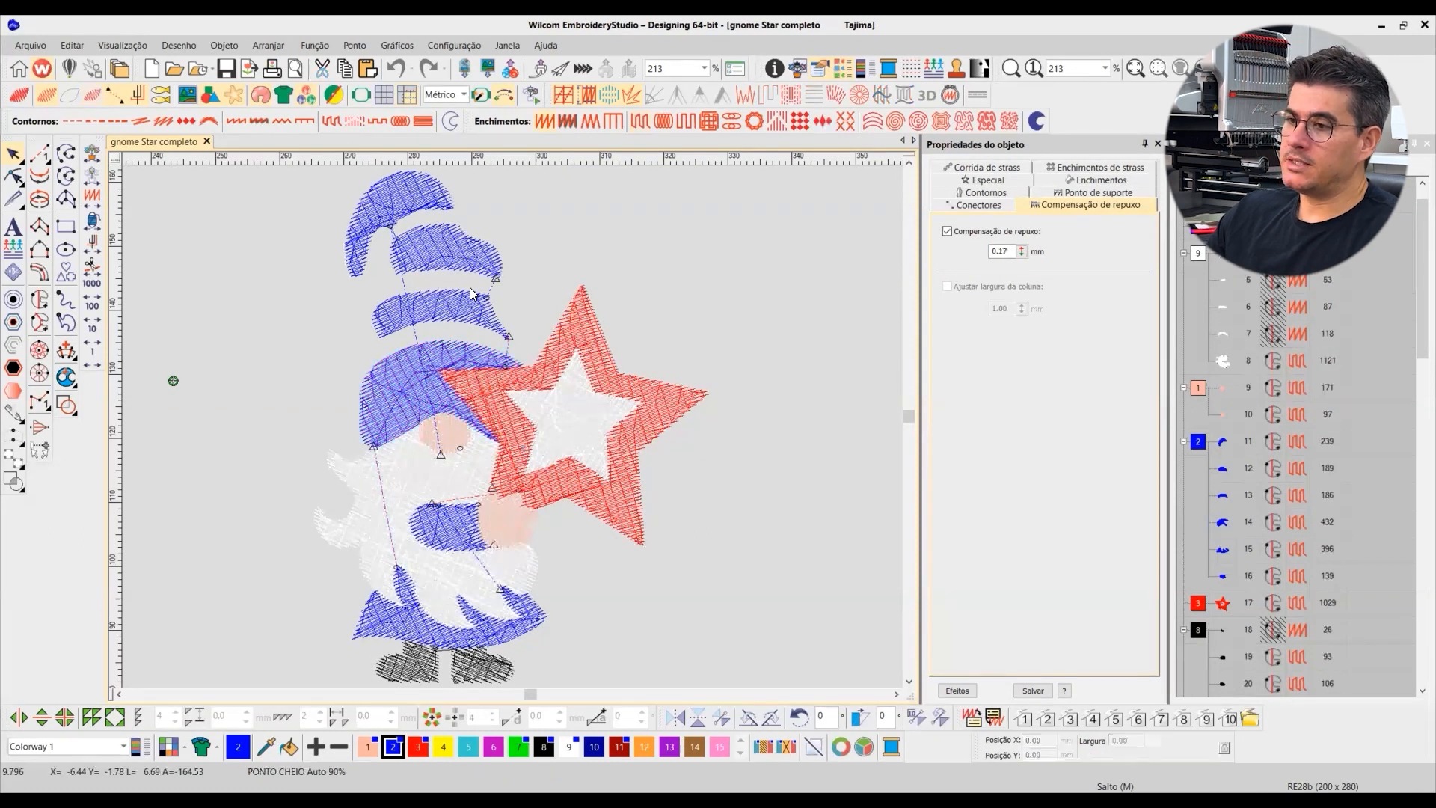
Step: Check the pull compensation of the blue hat sections, the nose, the hand and the sleeve
click(402, 219)
ctrl+click(431, 263)
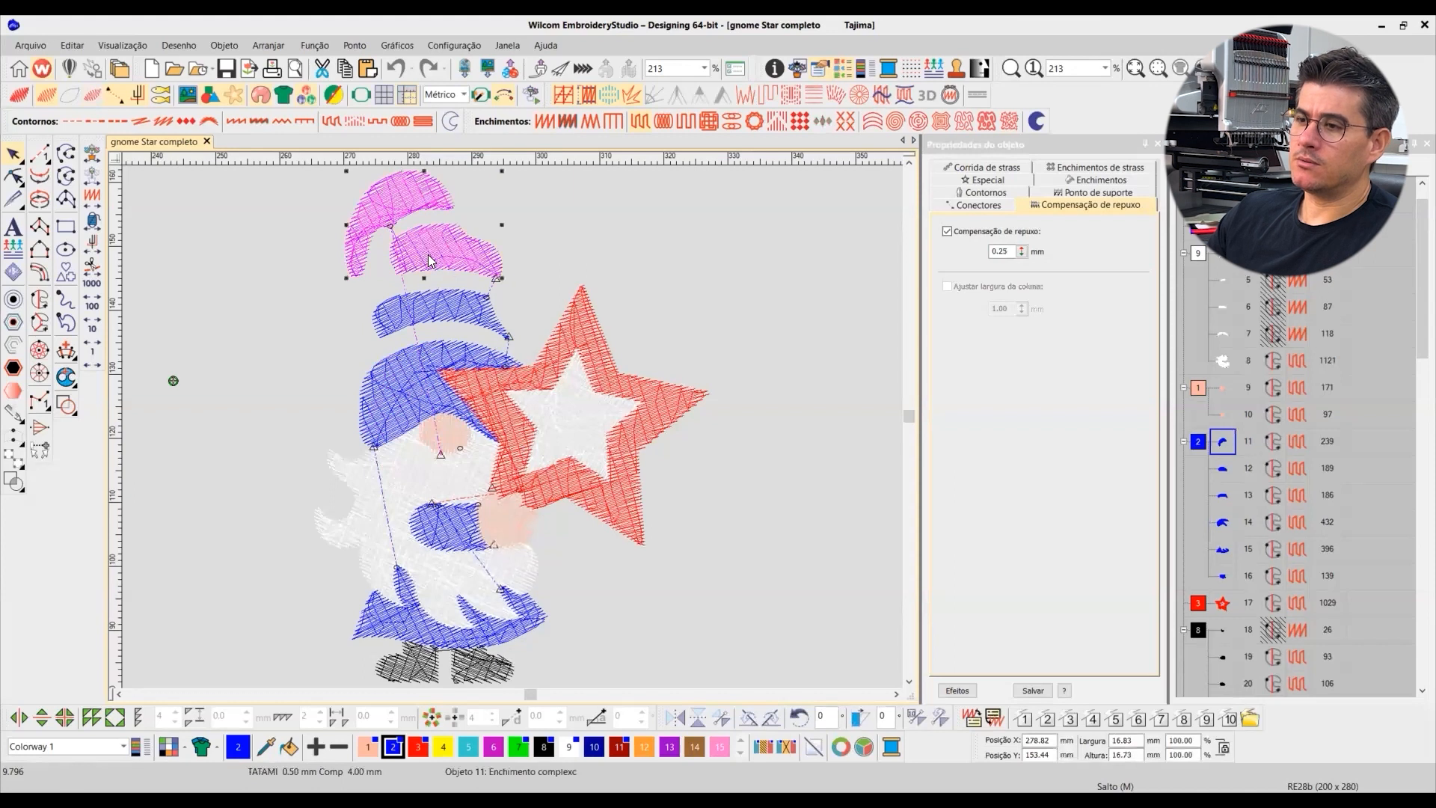
ctrl+click(428, 313)
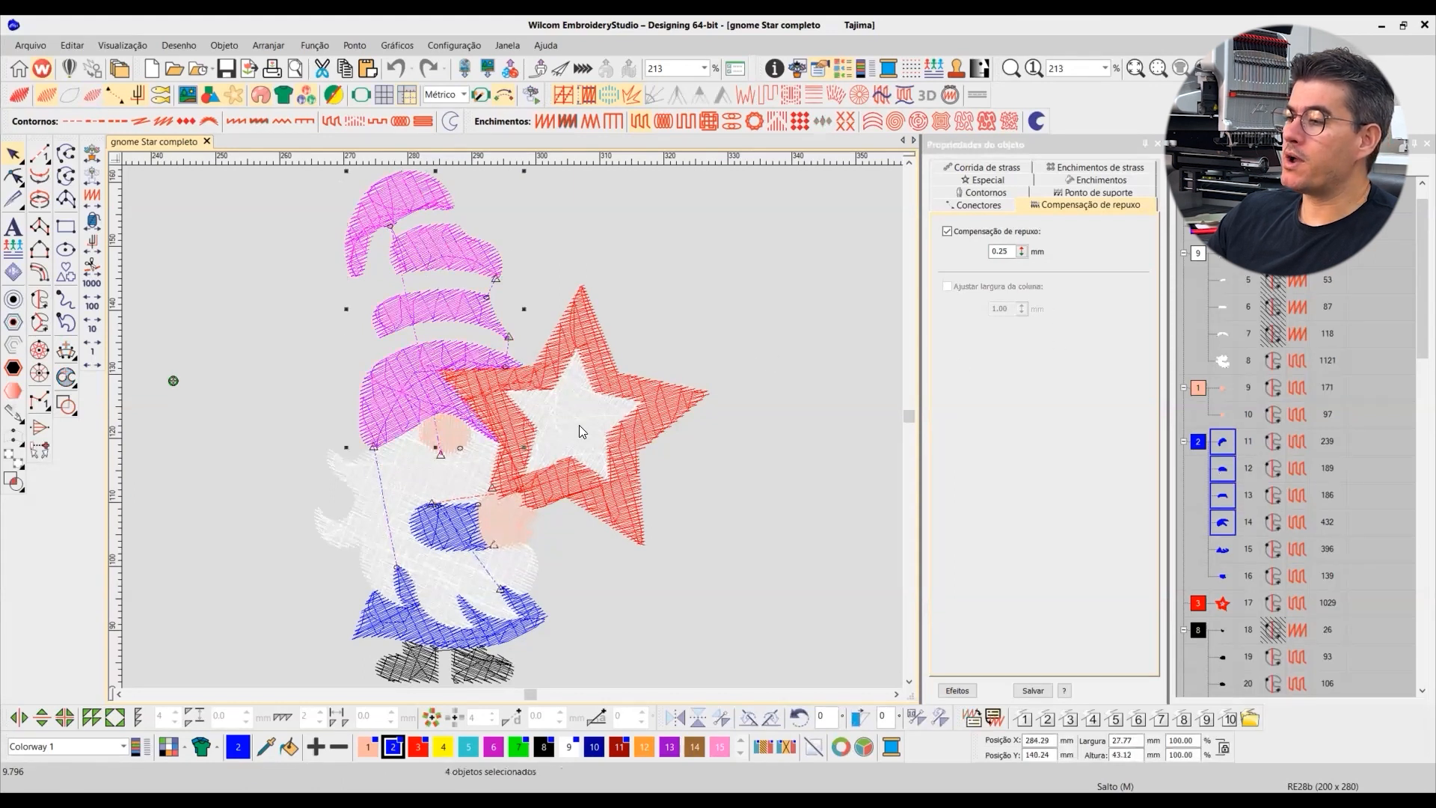
click(417, 466)
click(446, 435)
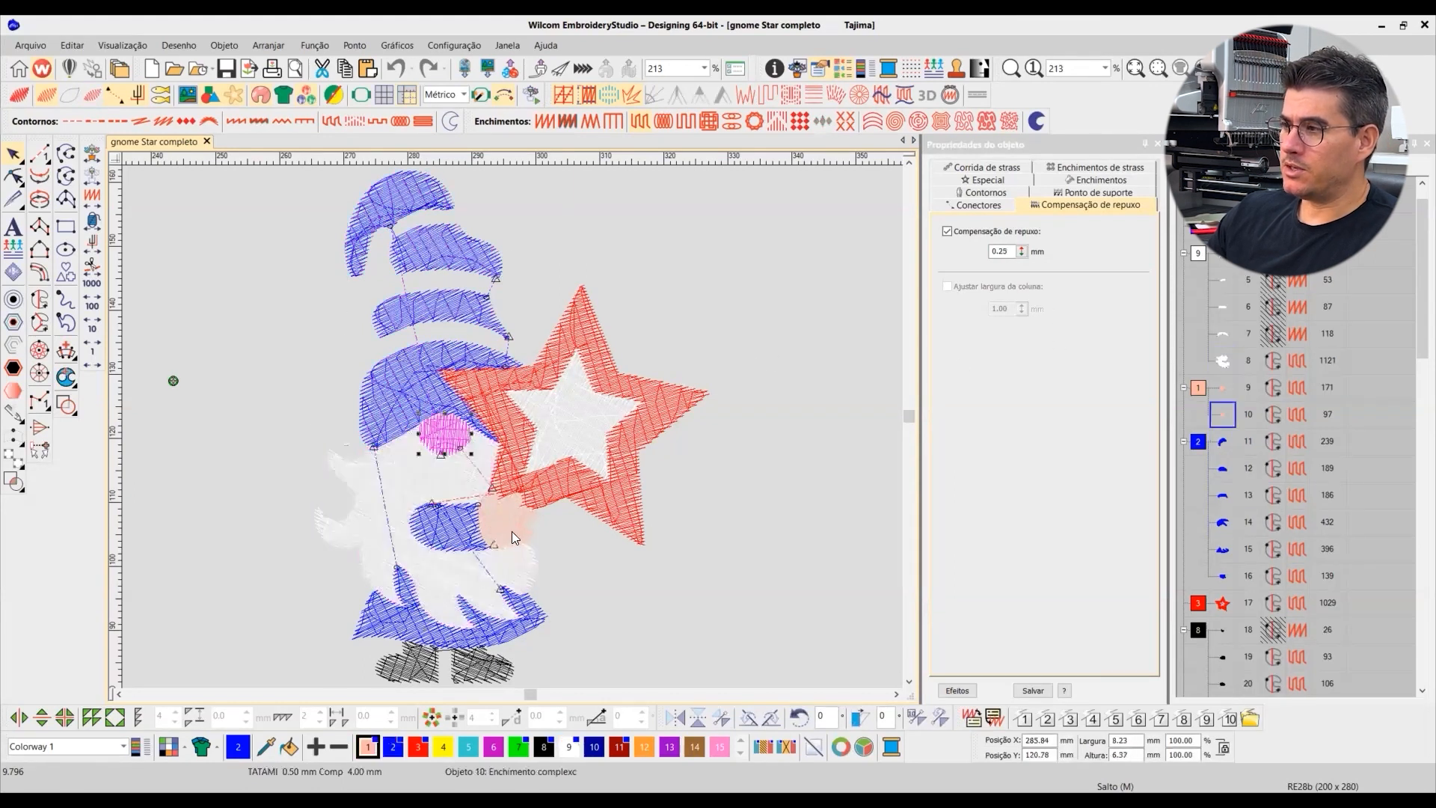
click(513, 527)
click(454, 531)
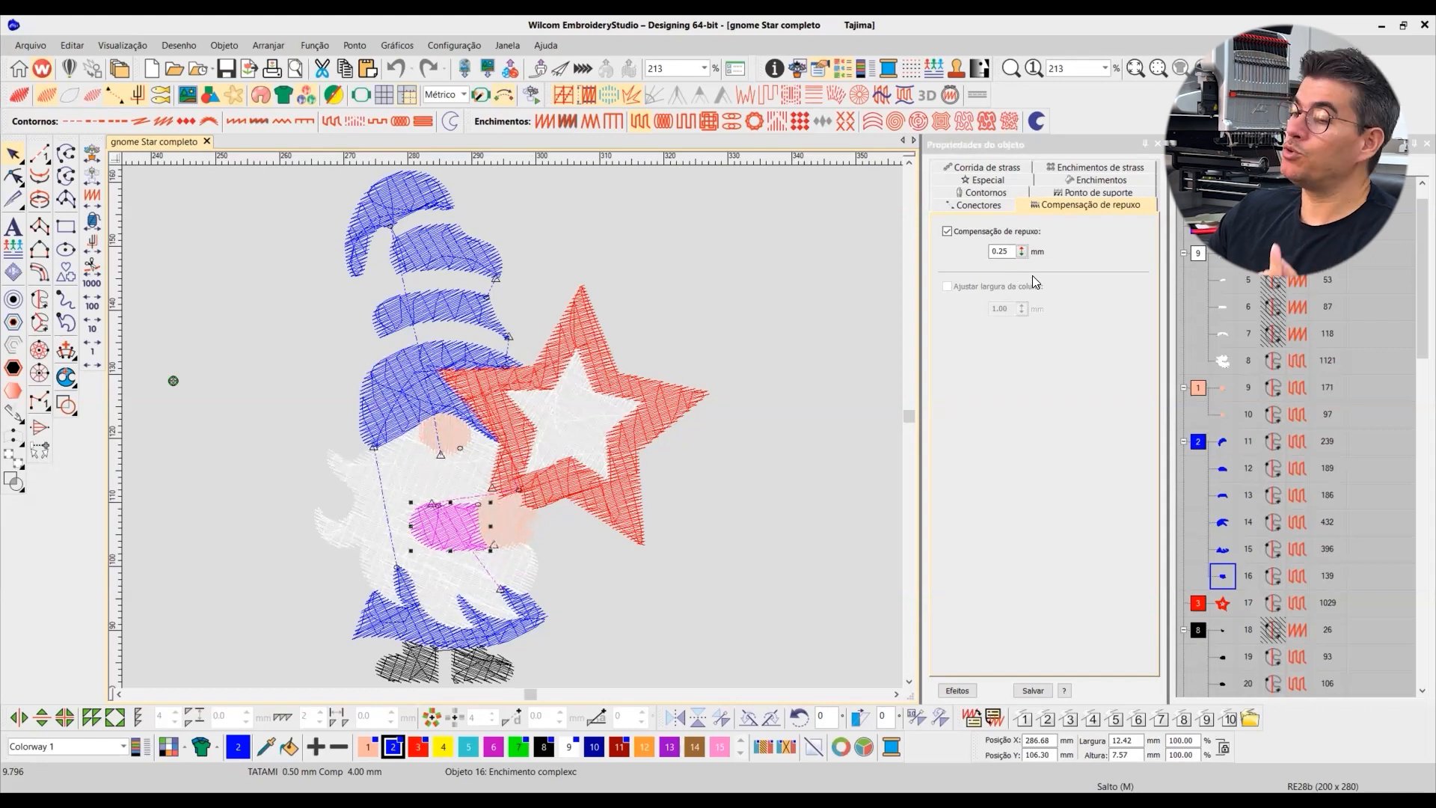
click(1010, 252)
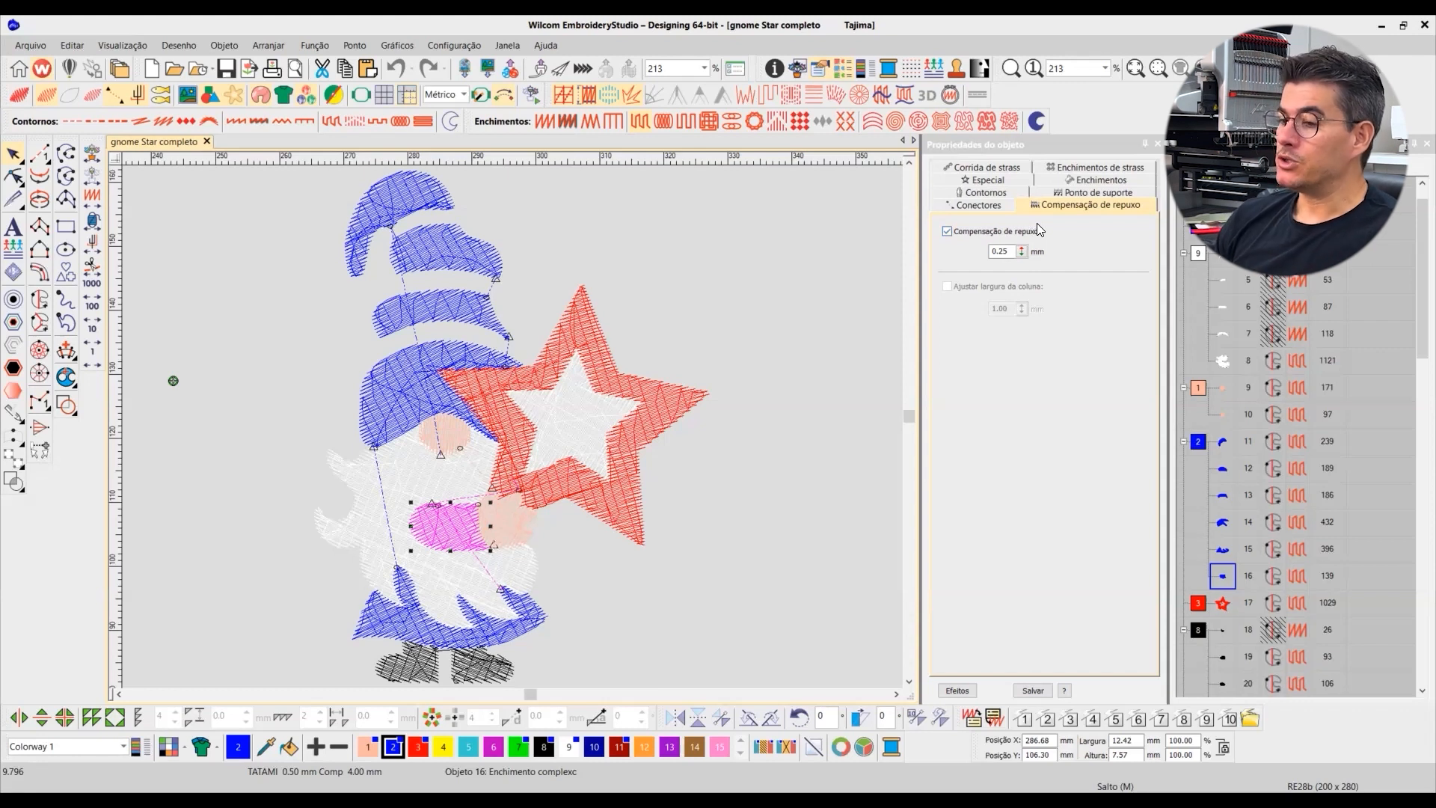
Step: Compare the pull compensation of the hat's lowest section with that of the white beard
click(443, 368)
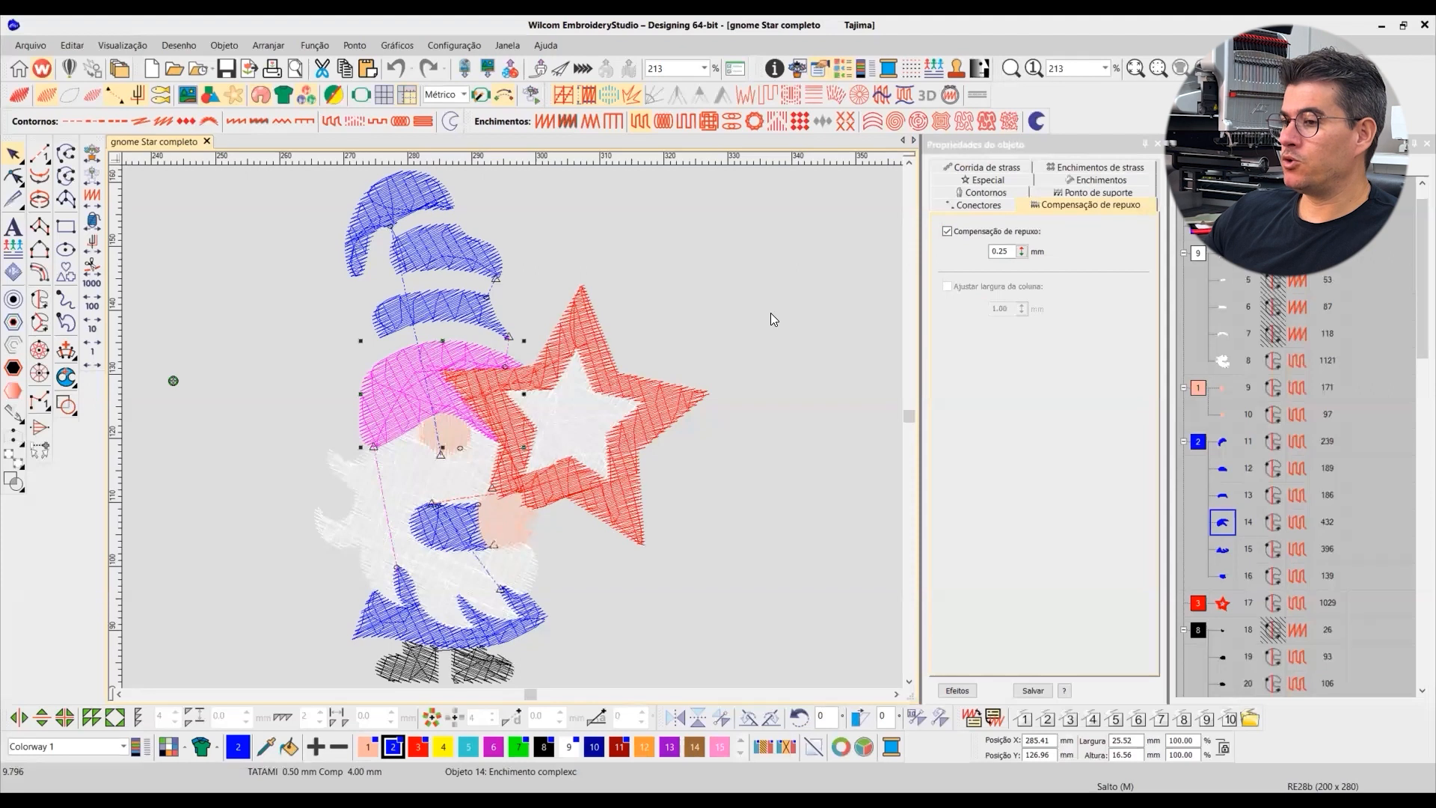
click(435, 591)
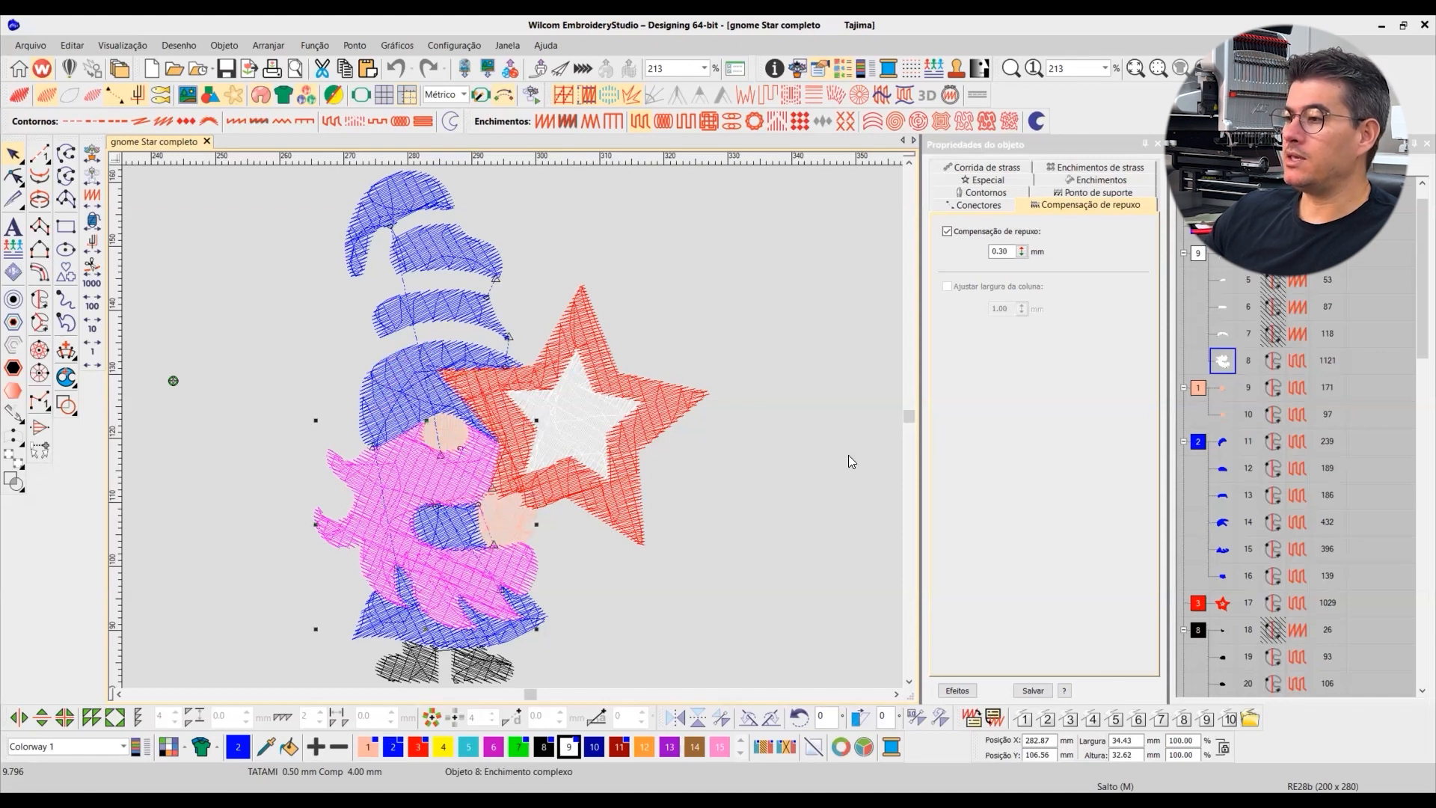
drag(1004, 251, 1015, 250)
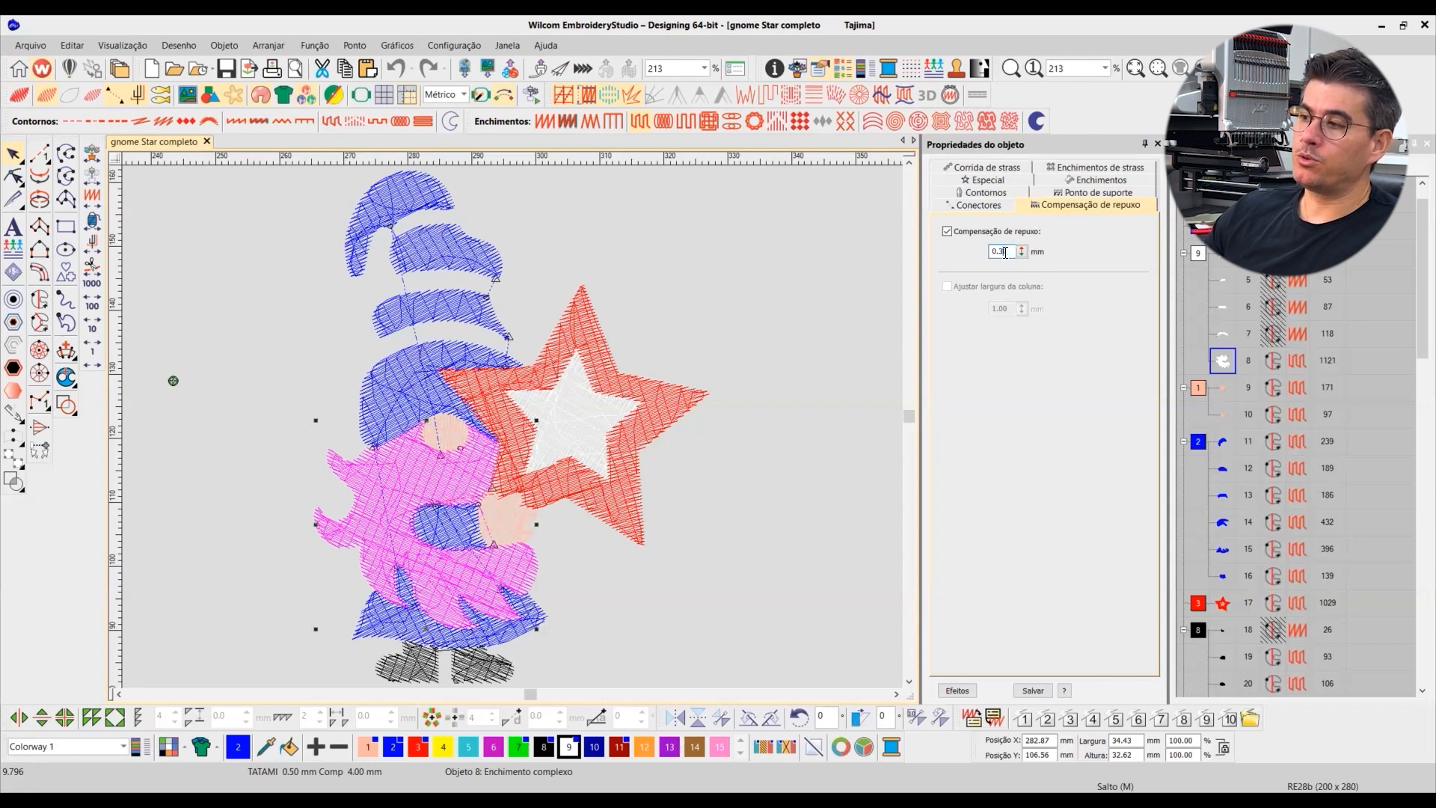
Step: Set the pull compensation of all blue hat sections, the sleeve, the lower robe and both black shoes to 0.40 mm
click(370, 390)
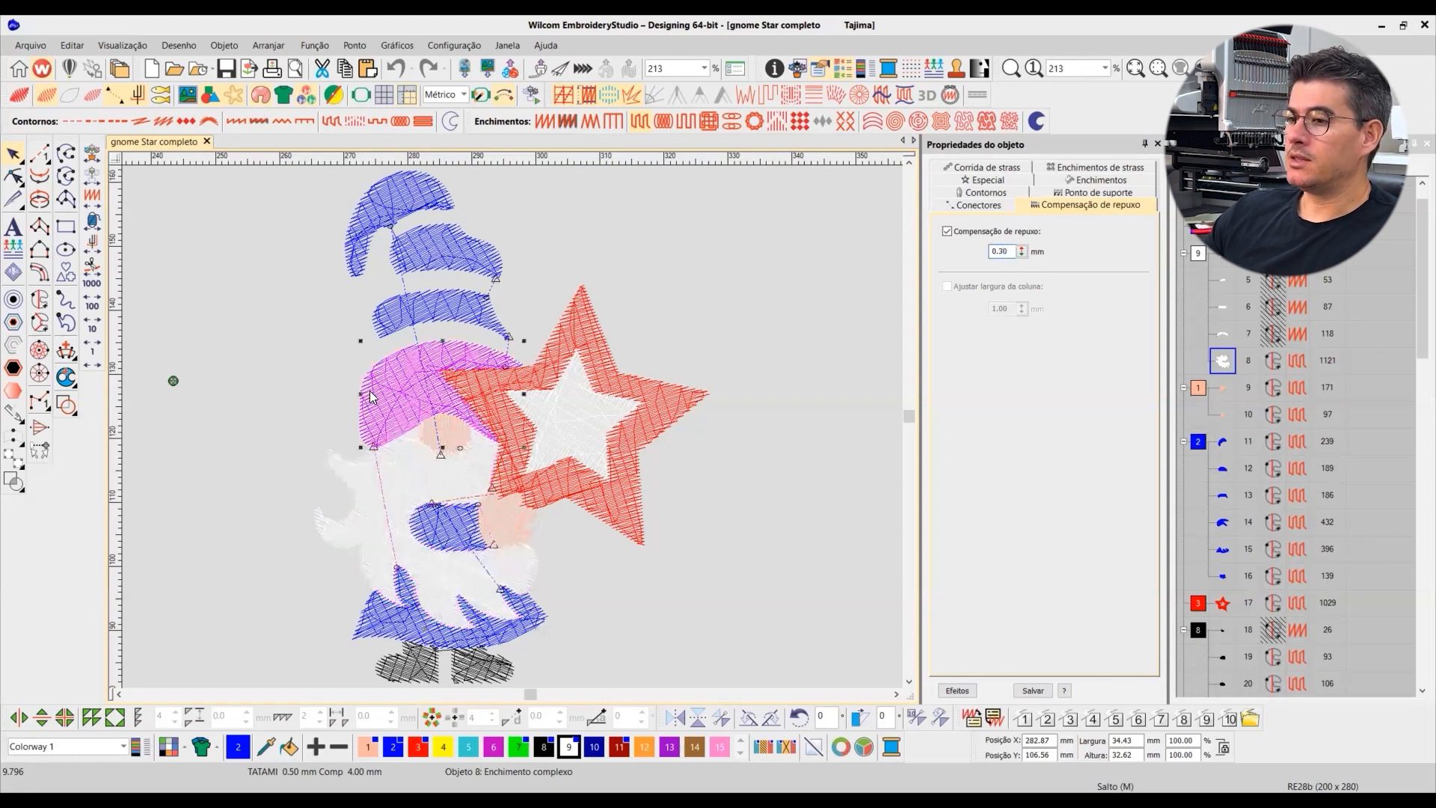
ctrl+click(440, 526)
ctrl+click(402, 625)
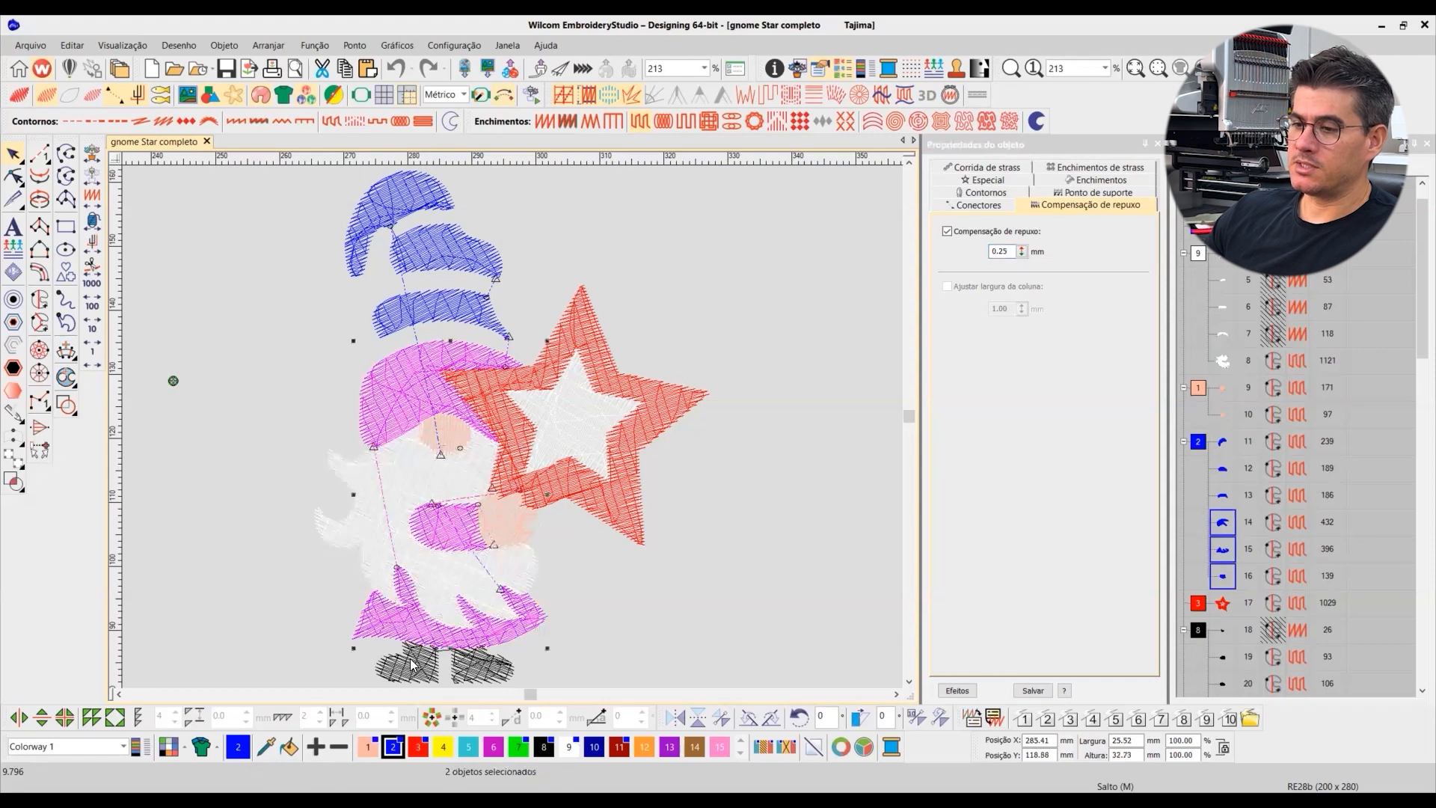
ctrl+click(413, 666)
ctrl+click(483, 664)
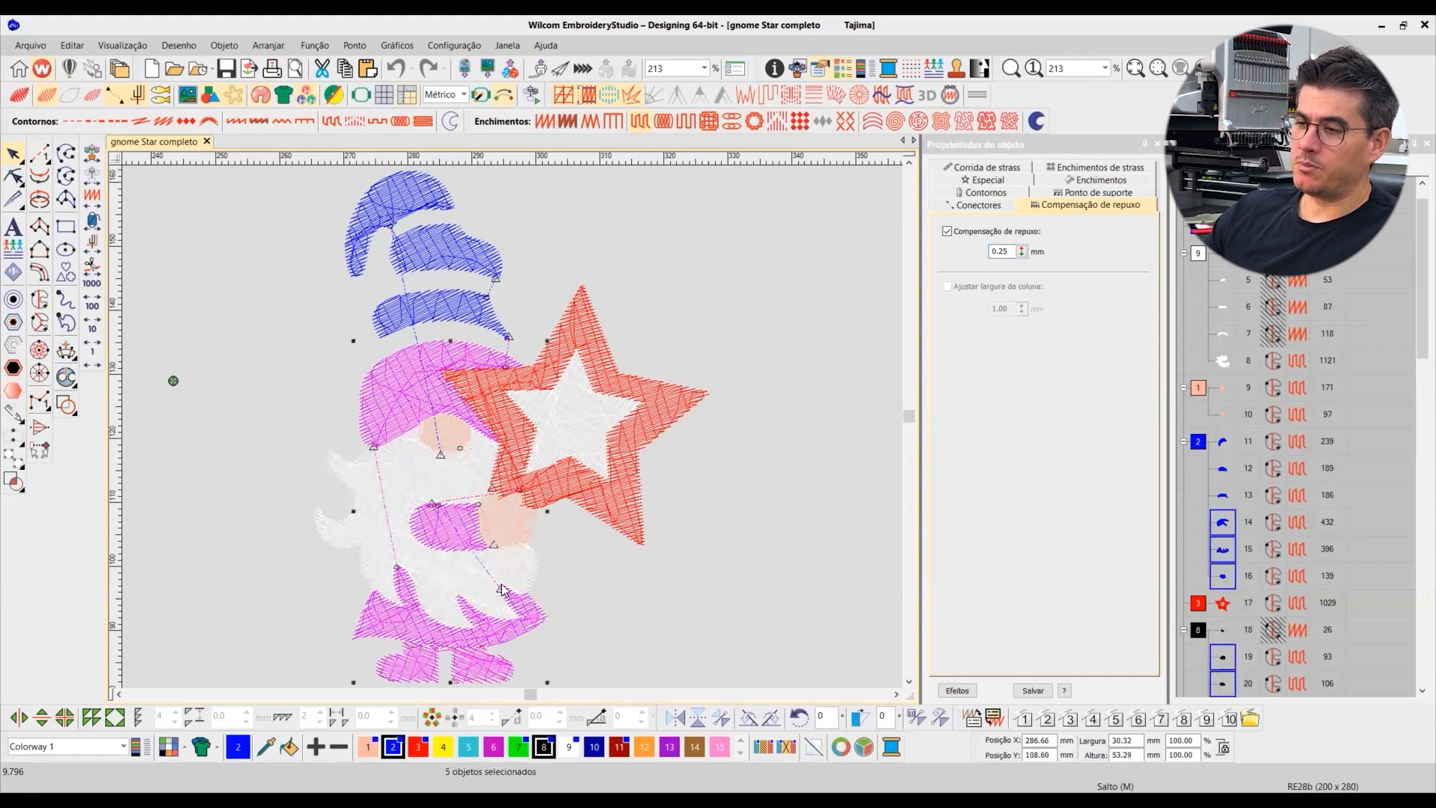
ctrl+click(465, 316)
ctrl+click(413, 212)
ctrl+click(412, 210)
click(1009, 253)
double_click(1009, 253)
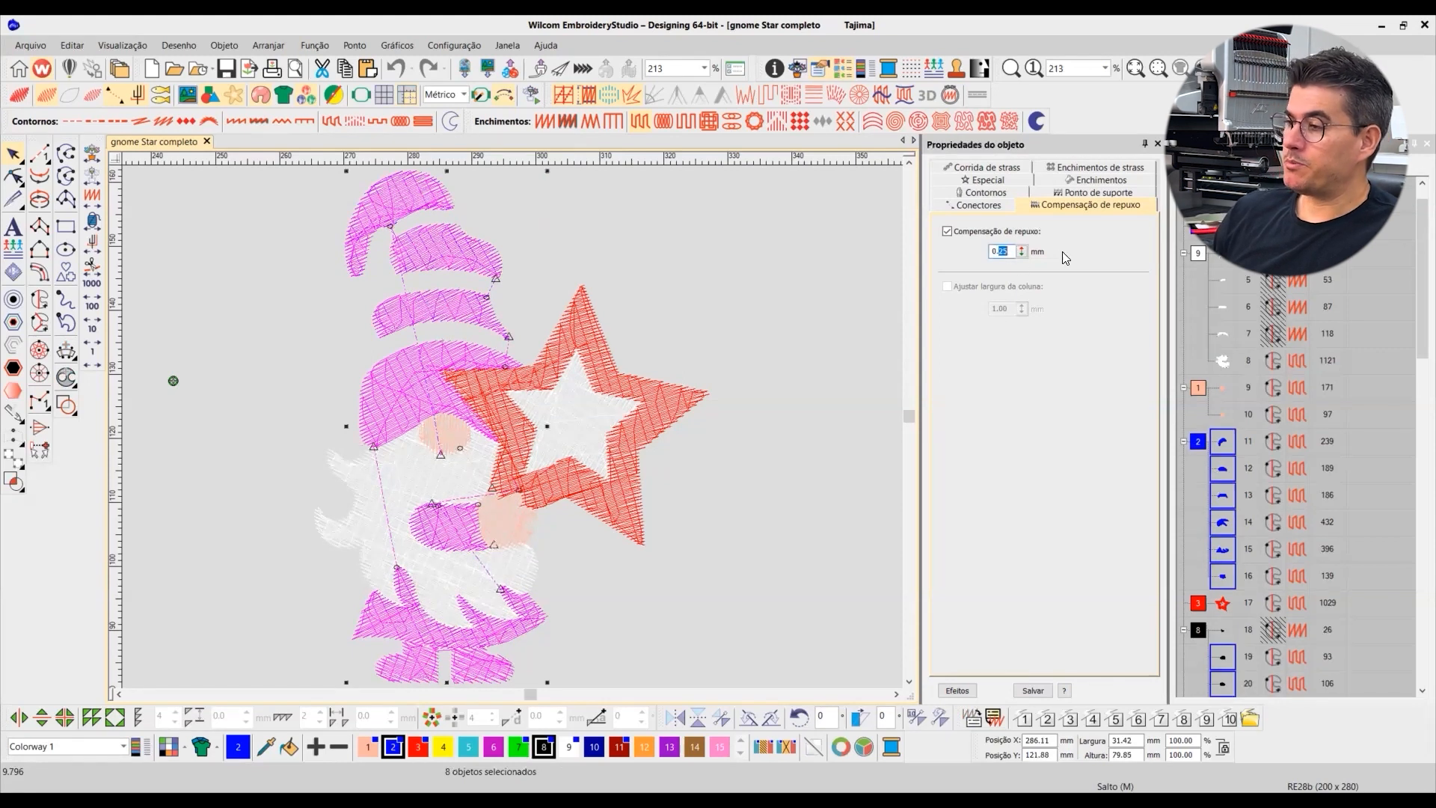
text(0.40)
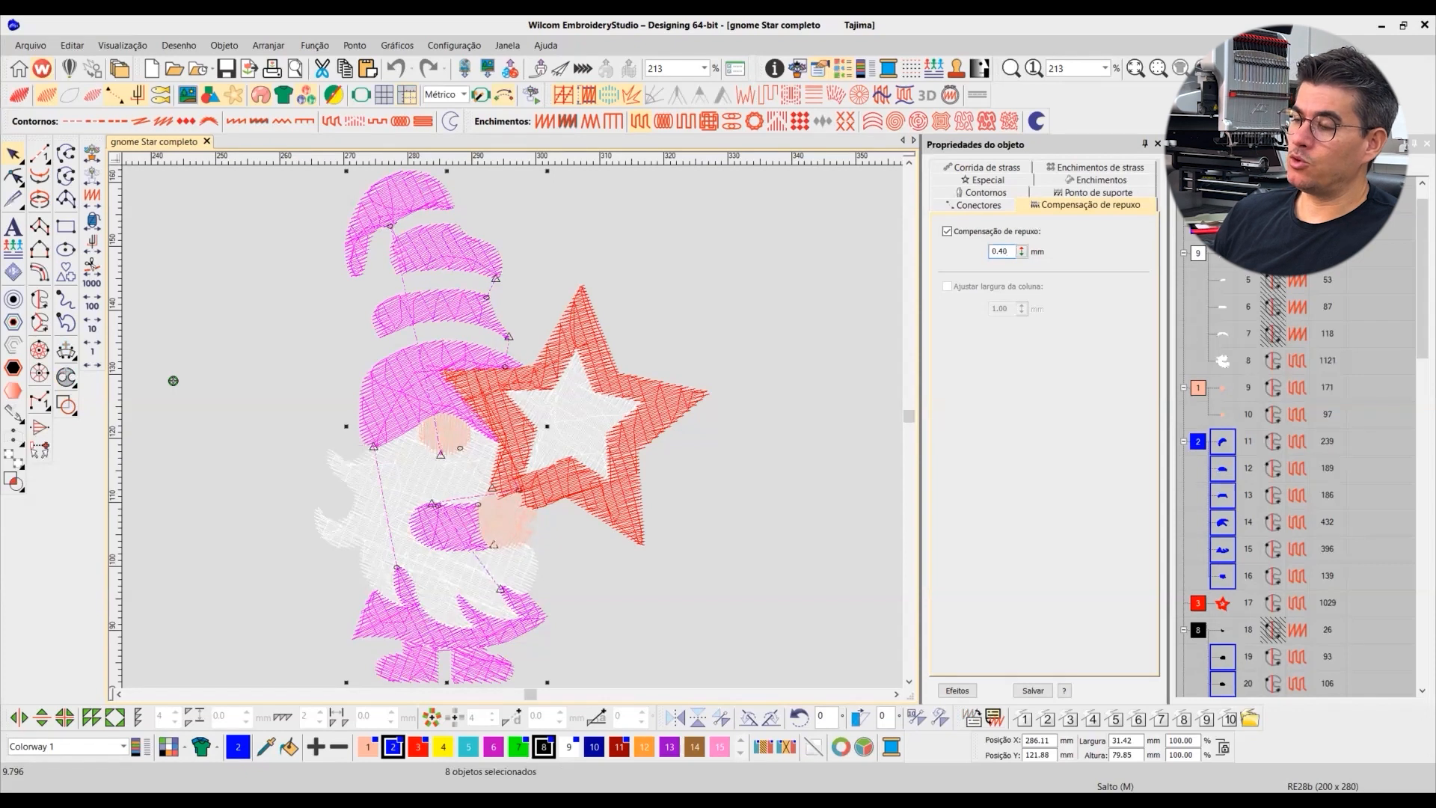
key(Return)
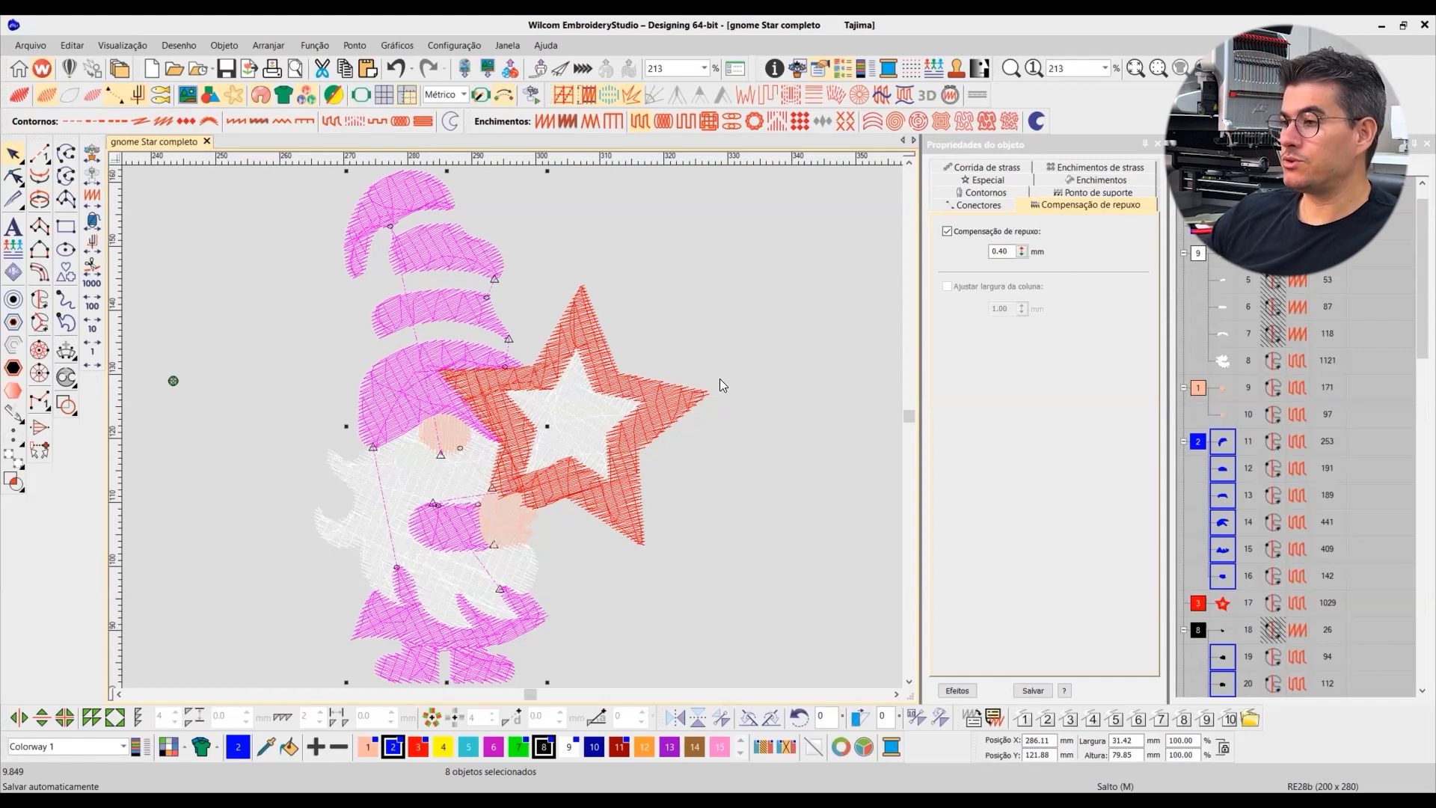
Step: Set the pull compensation of the skin-coloured hand, the nose and the blue sleeve to 0.40 mm
click(500, 520)
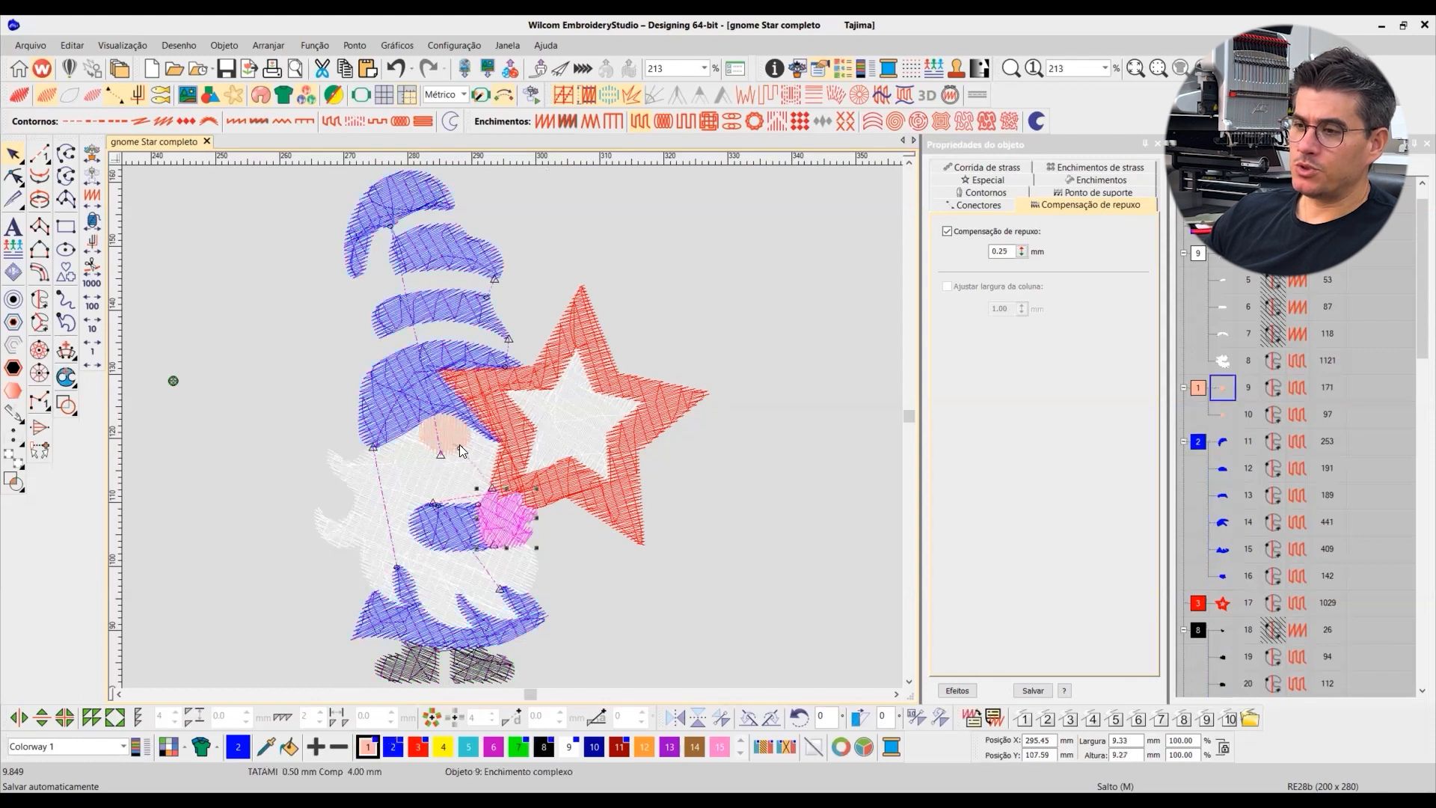
ctrl+click(459, 444)
ctrl+click(448, 515)
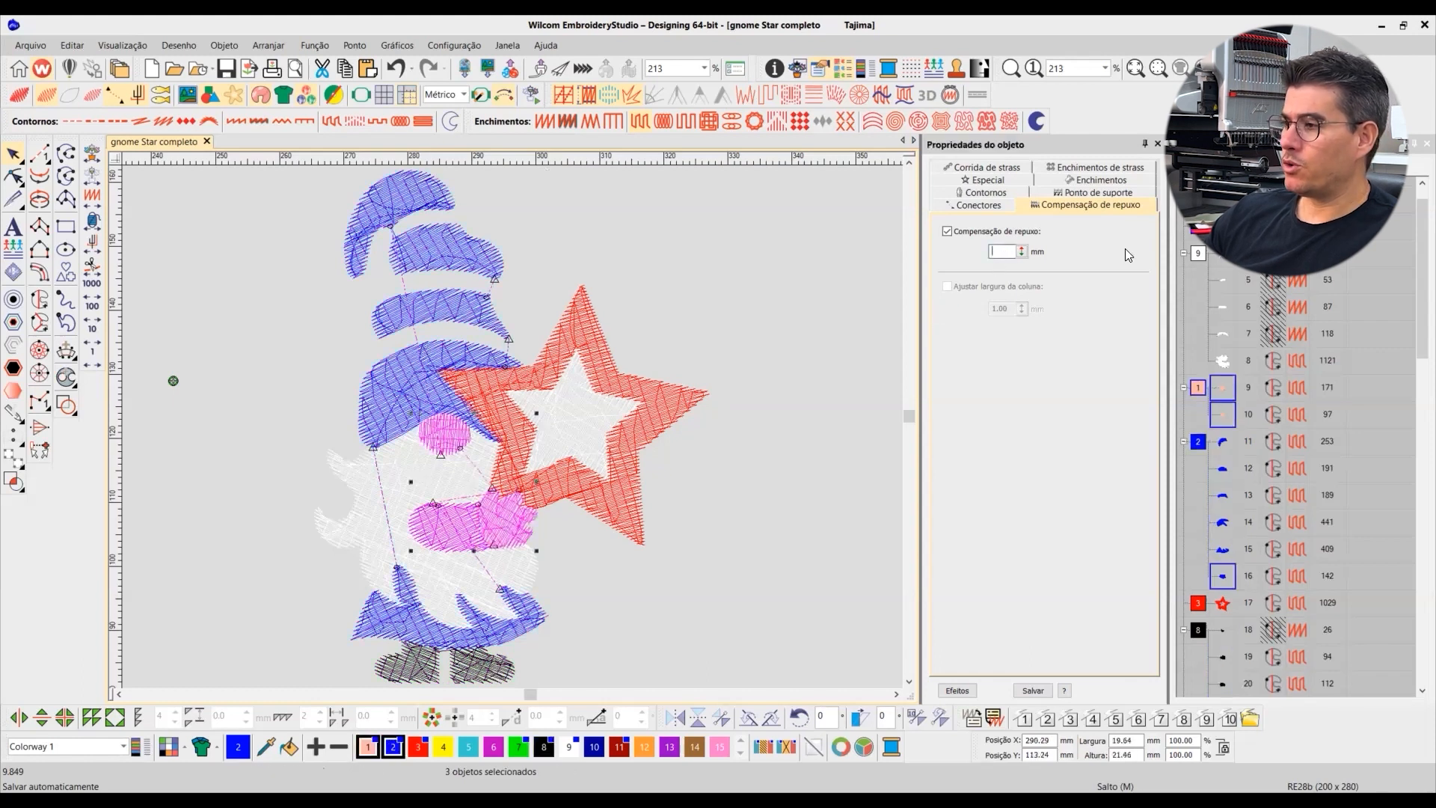
text(0.4)
key(Return)
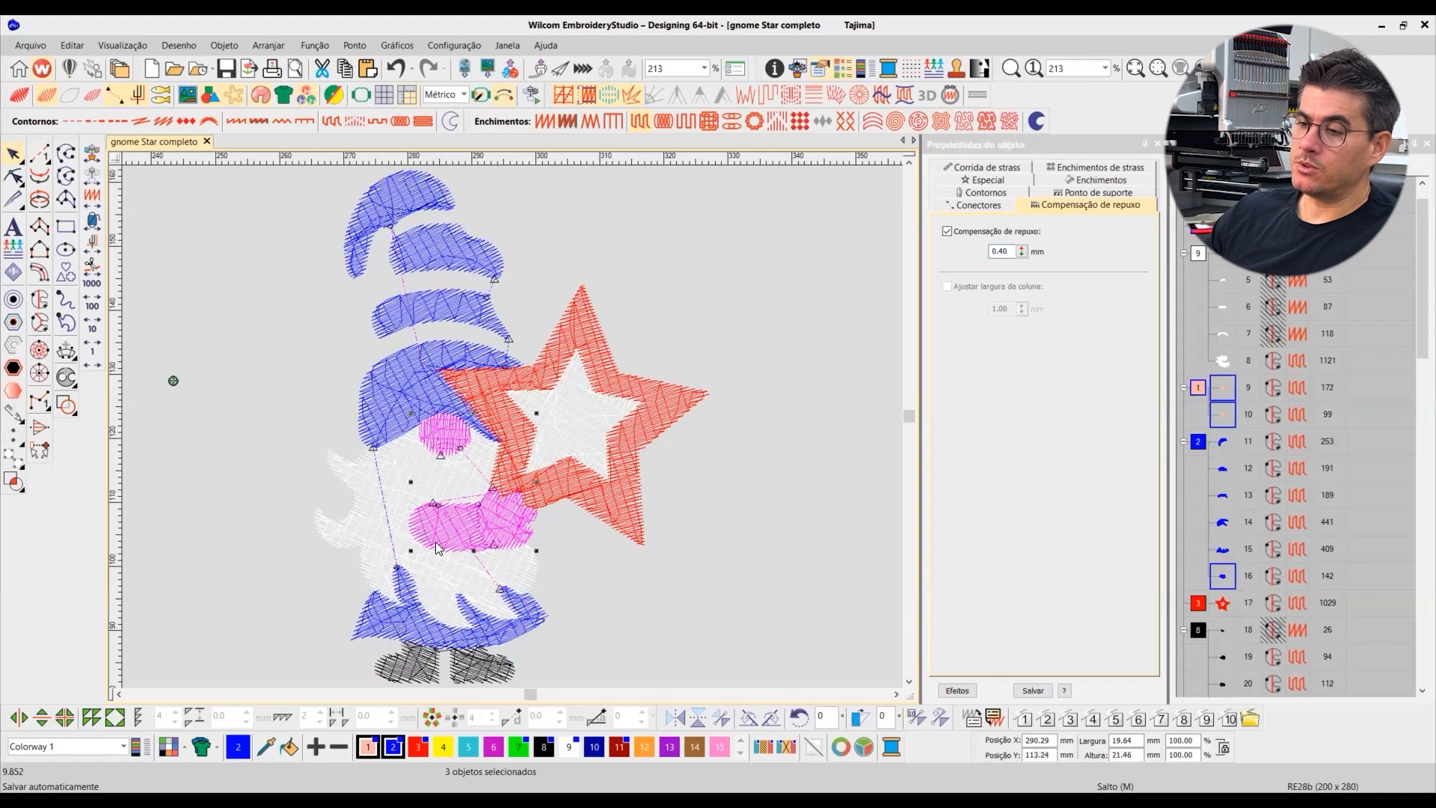
Step: Try a lower pull compensation on the white beard's fill
click(389, 483)
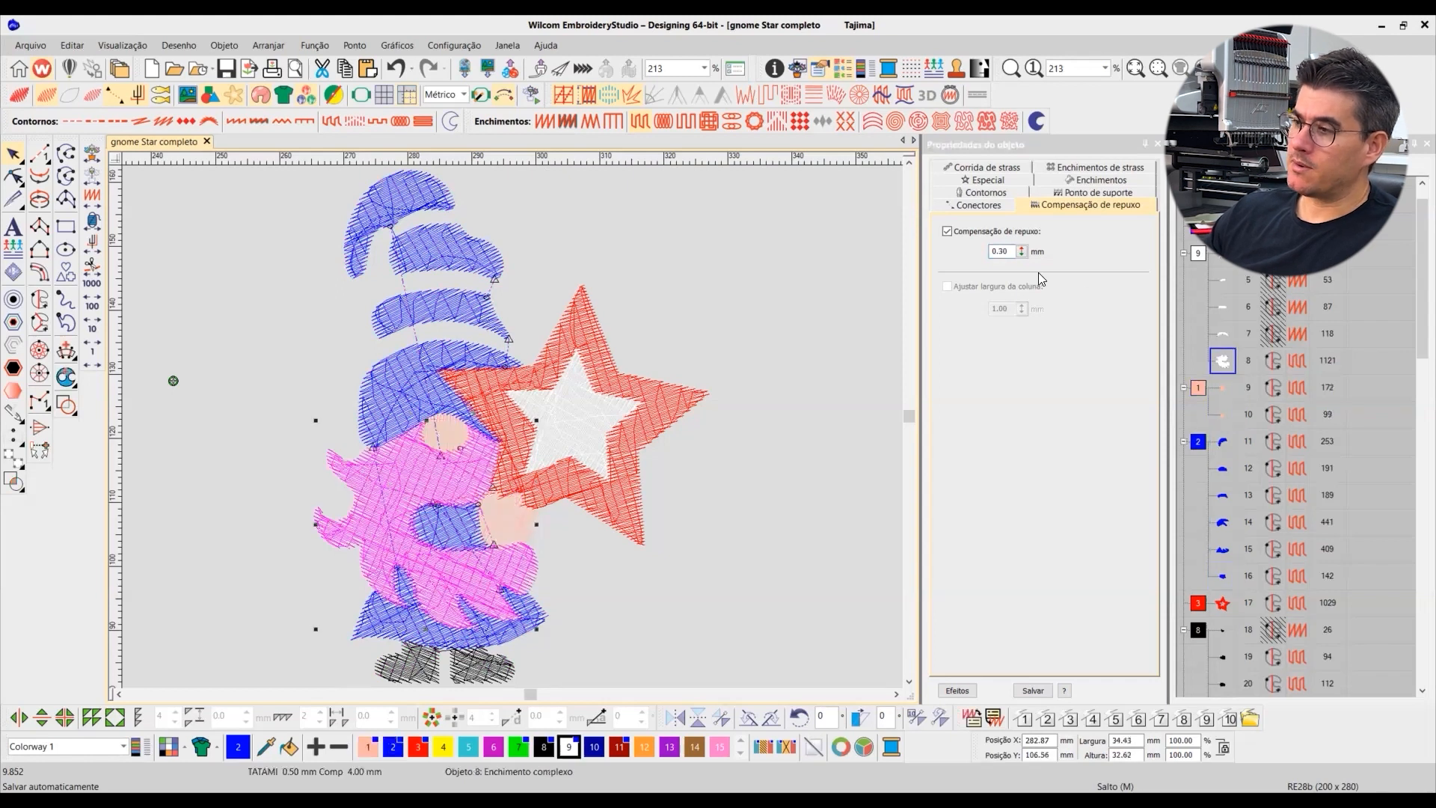
double_click(1002, 251)
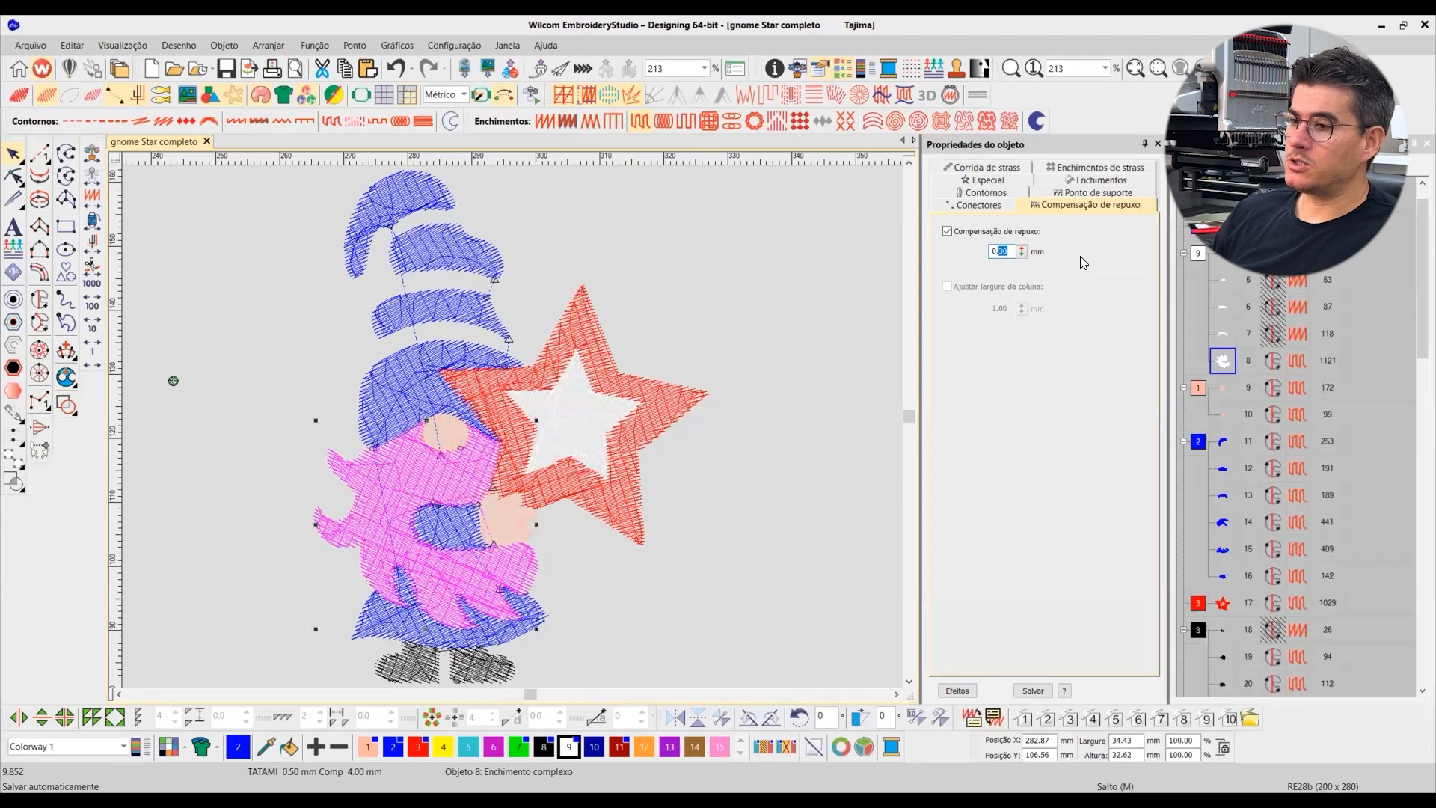
scroll(556, 385, up, 1)
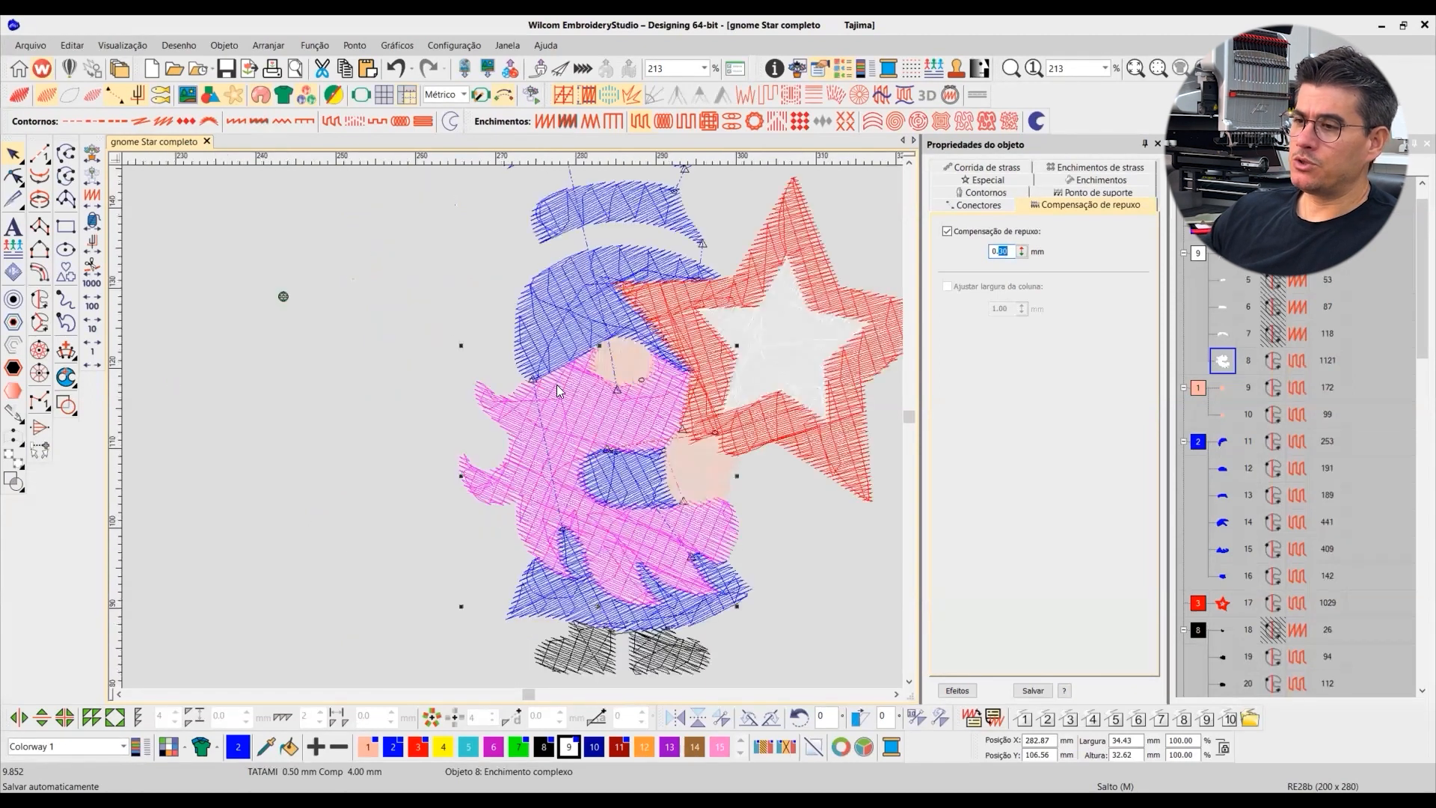
scroll(557, 385, up, 2)
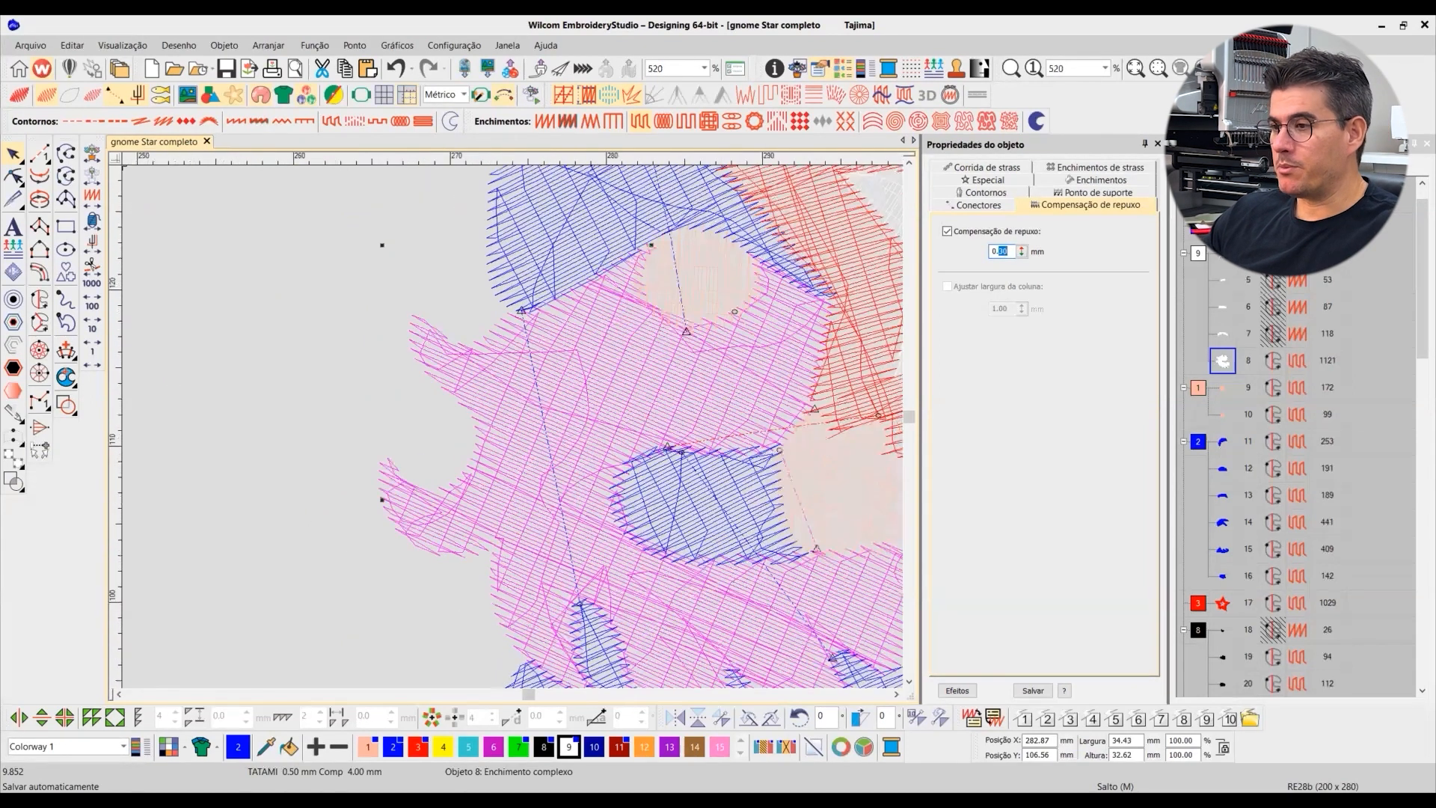
text(17)
key(Return)
Step: Deselect the beard, show the design in realistic view and measure diagonally across the beard to its lower tip above the robe
key(Escape)
key(t)
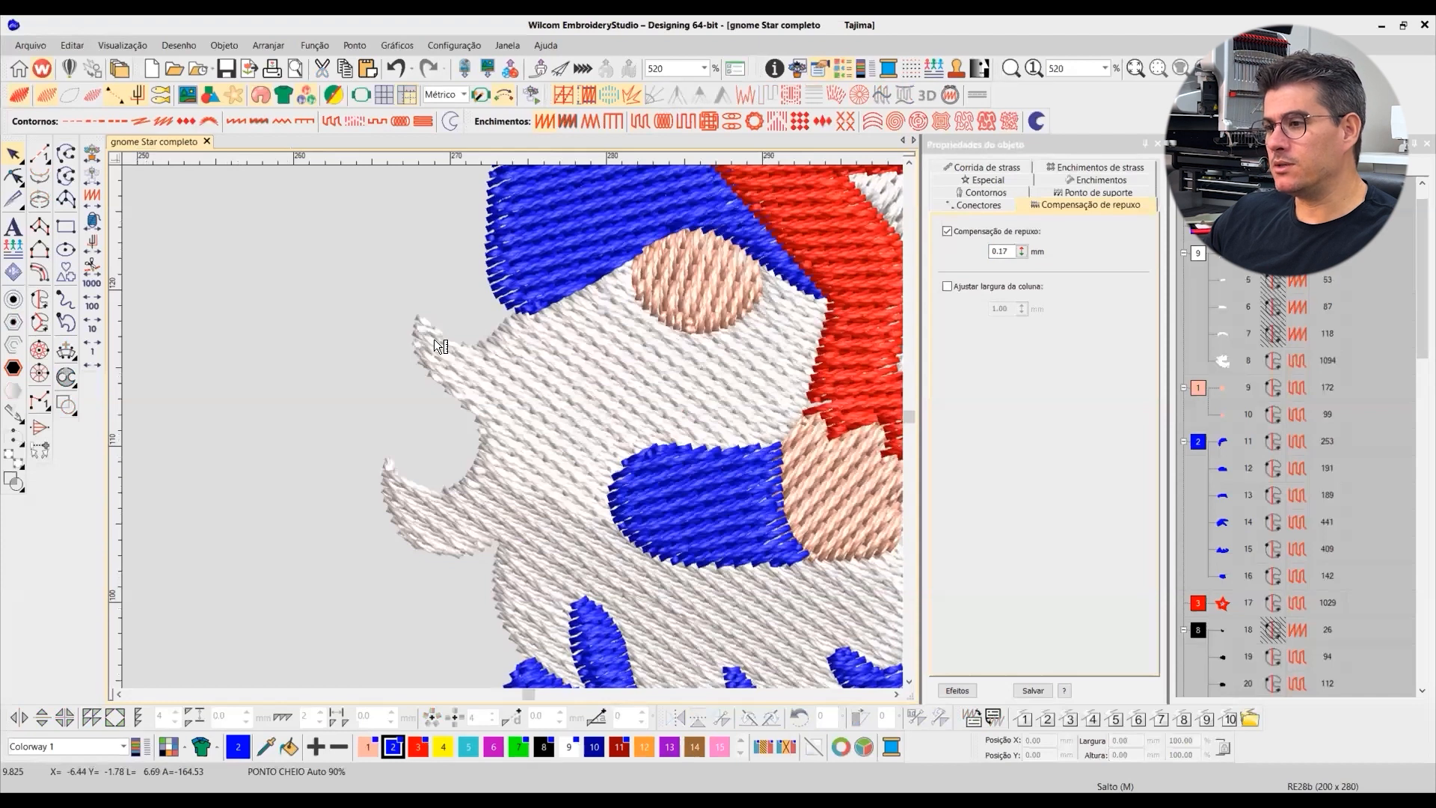
click(910, 682)
click(910, 682)
click(896, 693)
click(896, 693)
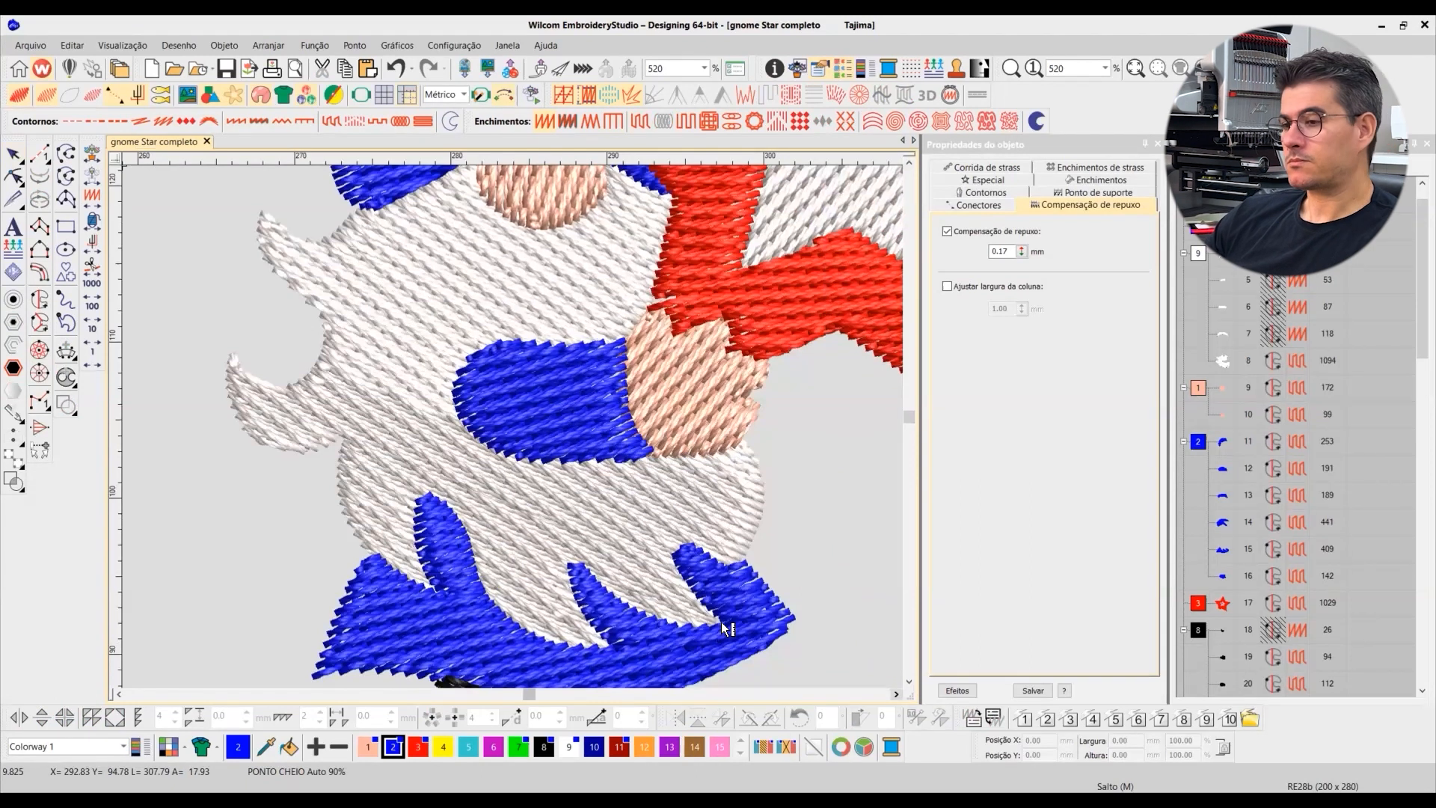
mouse_move(721, 622)
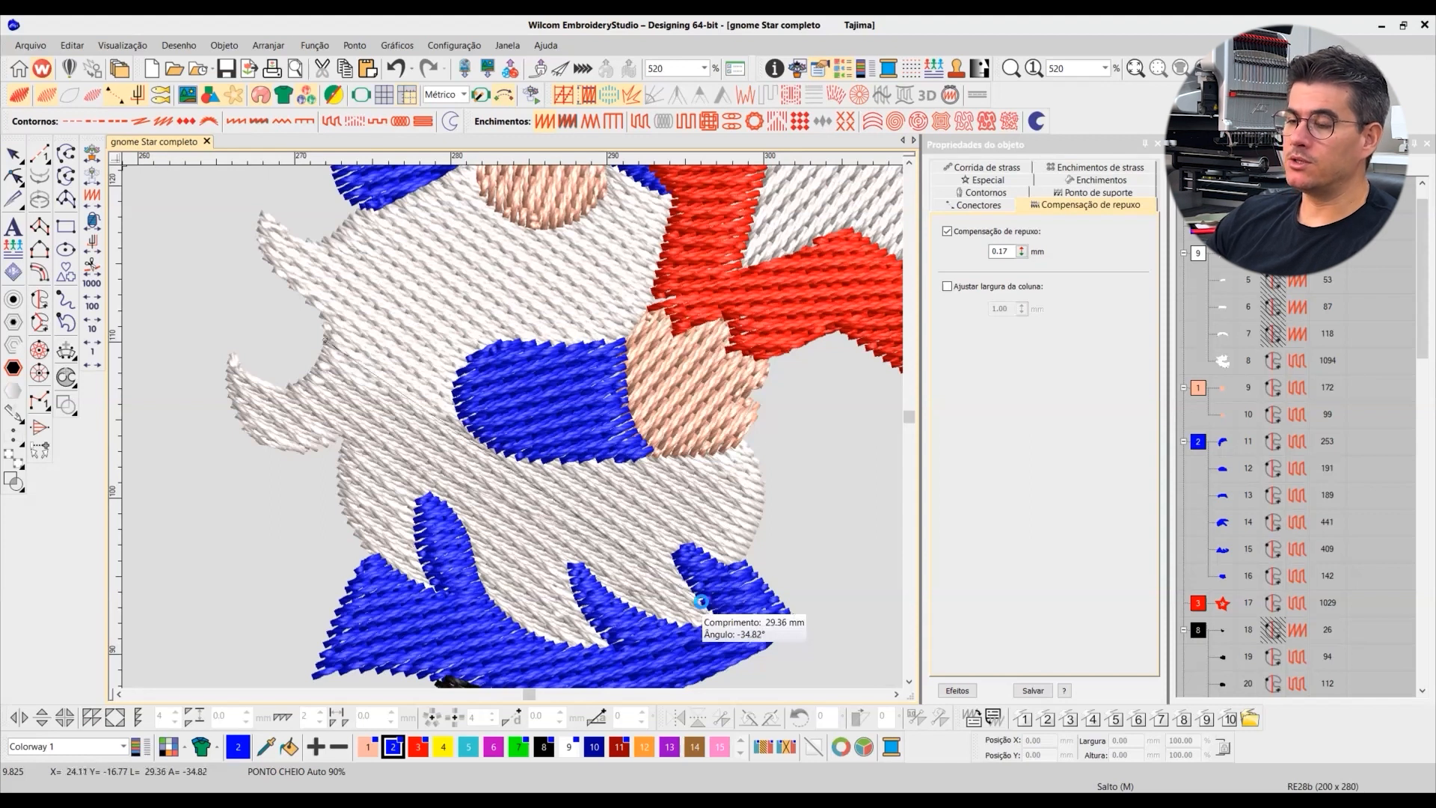
Step: Set the pull compensation of the white beard to 0.55 mm
click(13, 154)
scroll(512, 423, down, 3)
scroll(510, 423, down, 3)
click(441, 348)
double_click(1001, 252)
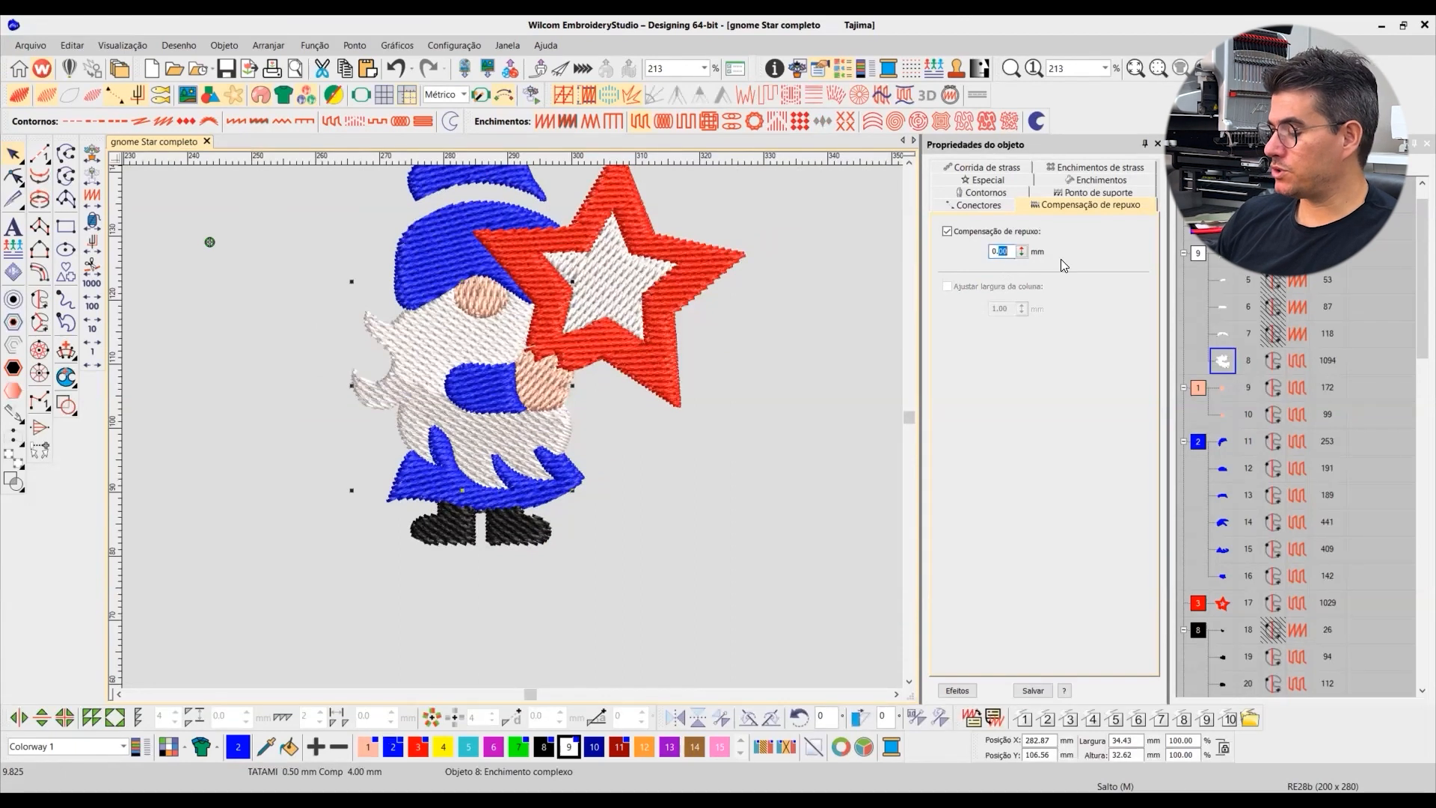
text(55)
key(Return)
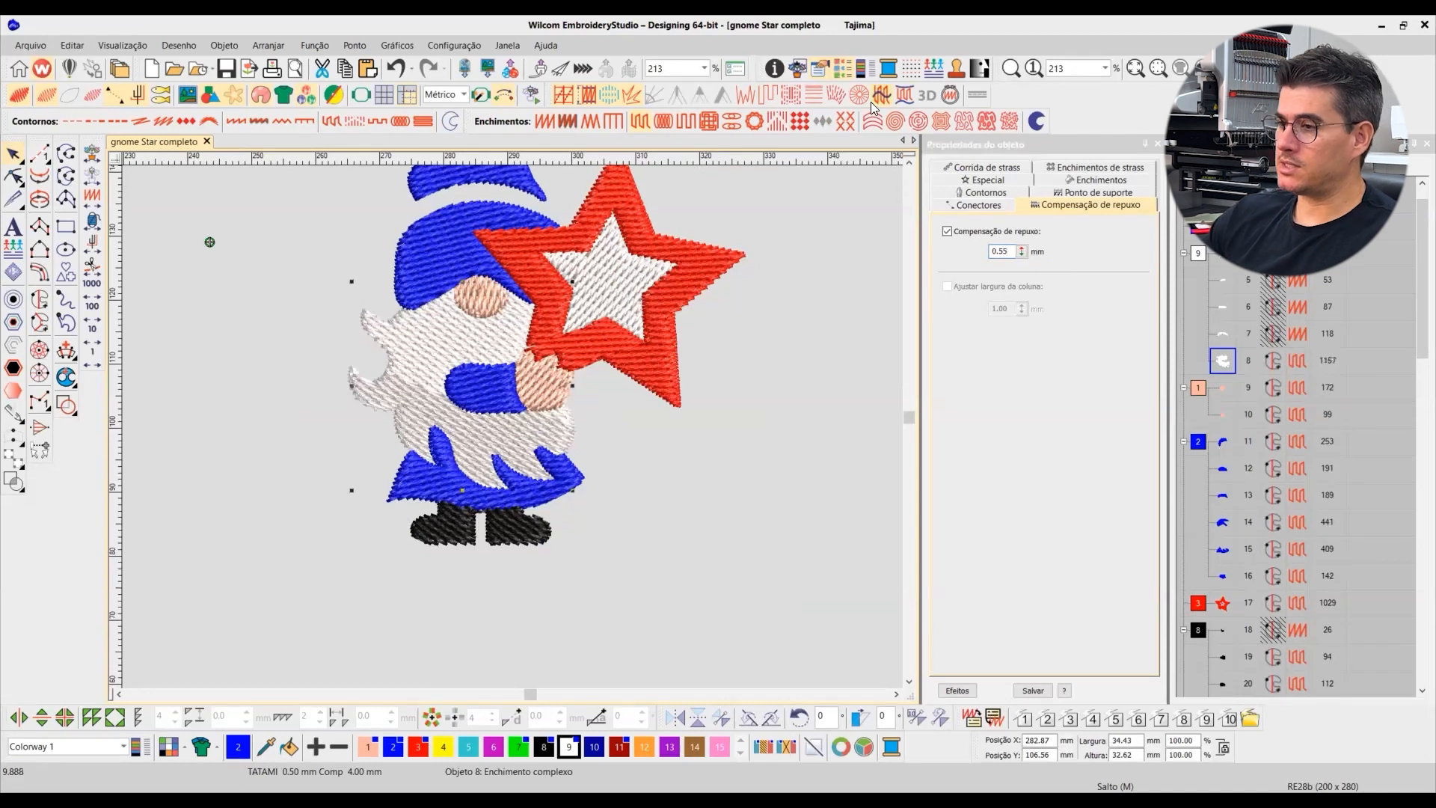
Step: Examine the hat's lowest blue section in stitch view and measure its span in realistic view, diagonally towards its edge beside the star
click(908, 162)
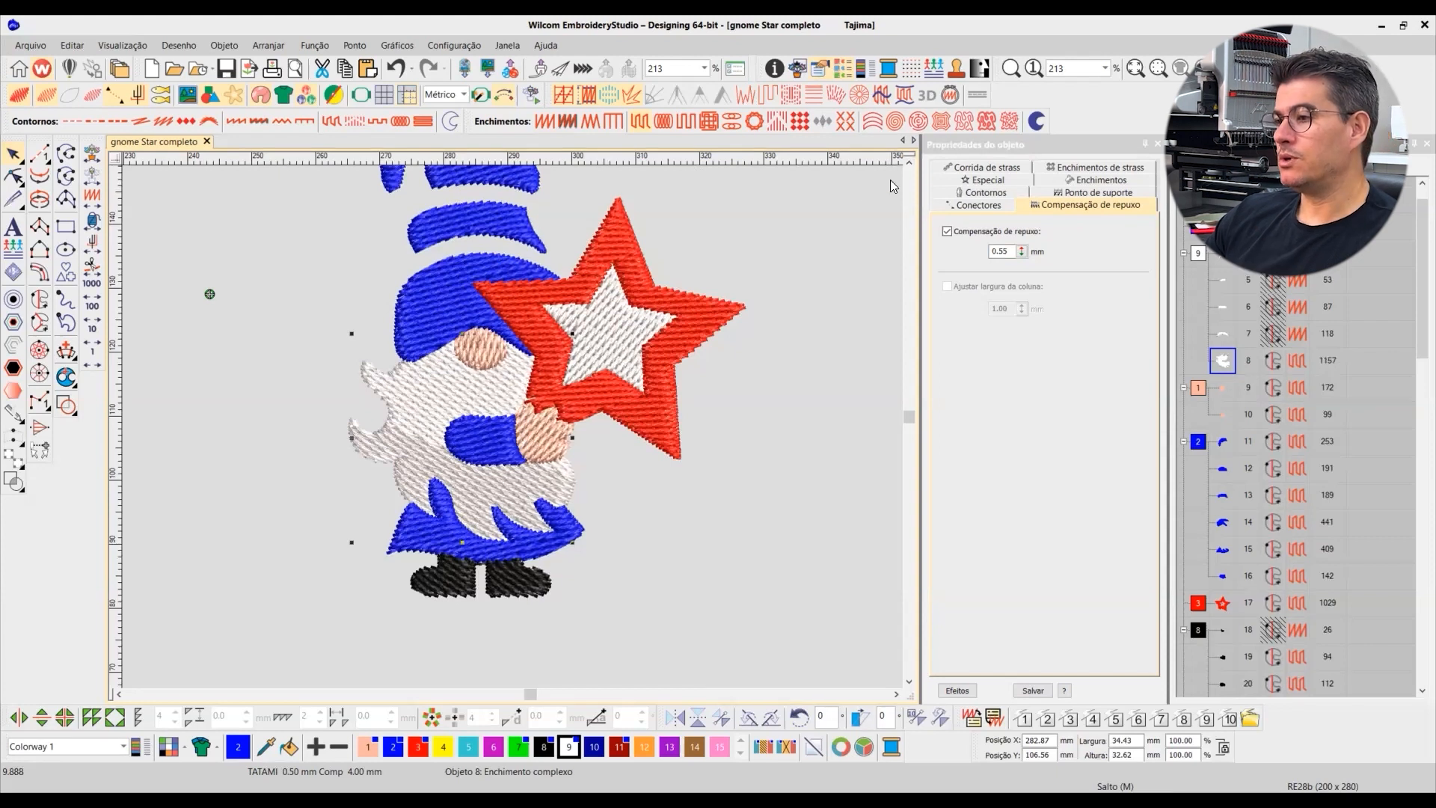
click(910, 160)
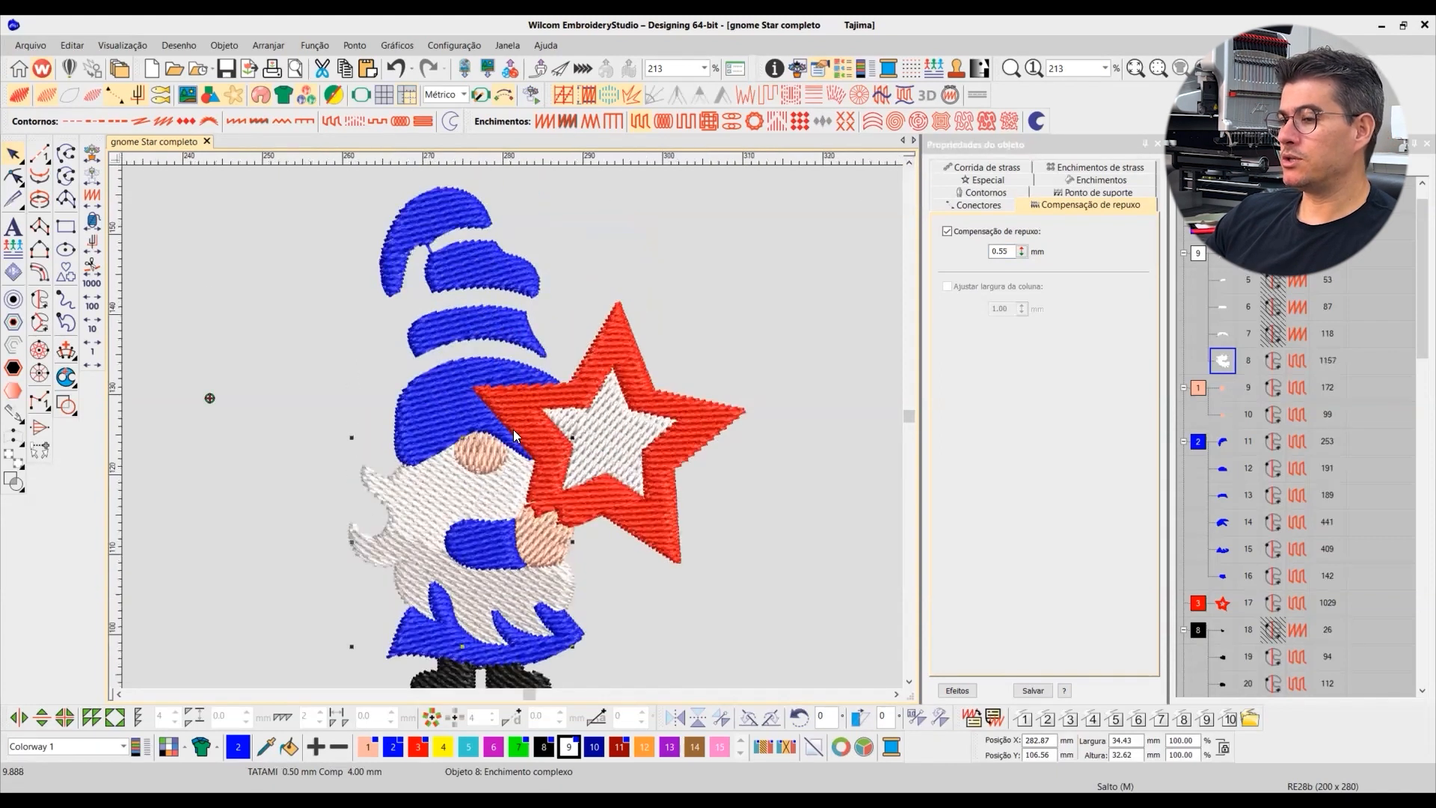
scroll(562, 409, up, 2)
click(474, 416)
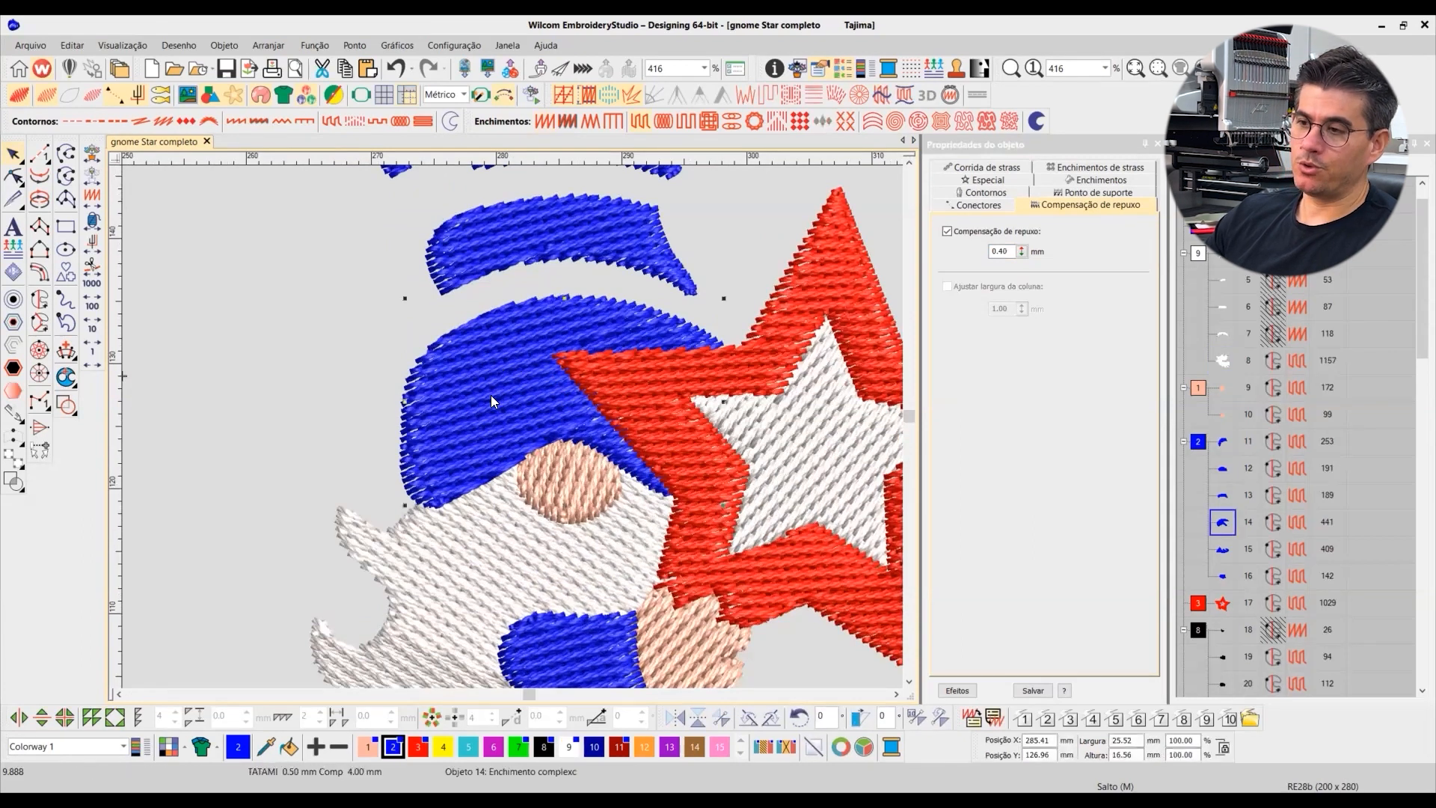
key(t)
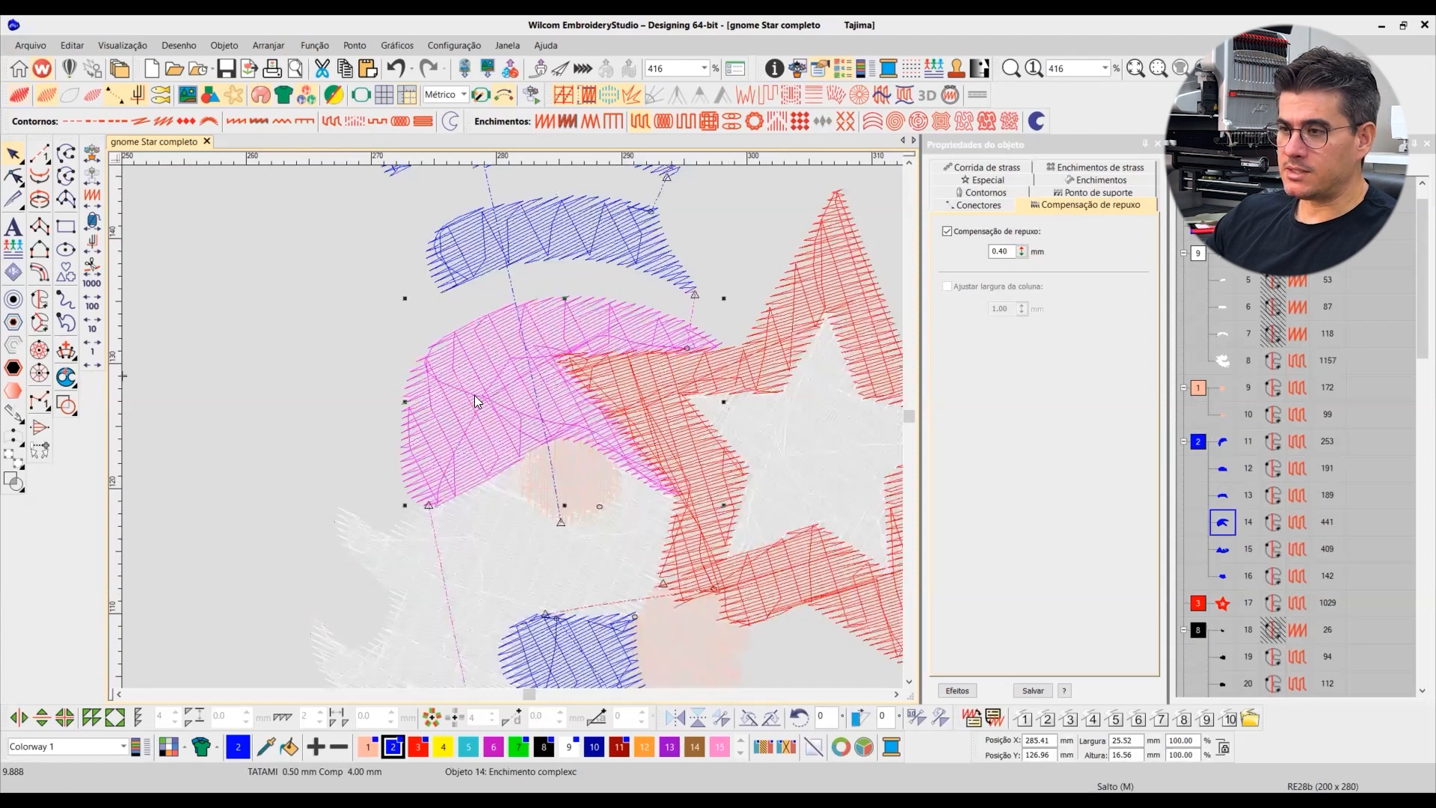
key(t)
key(m)
key(Escape)
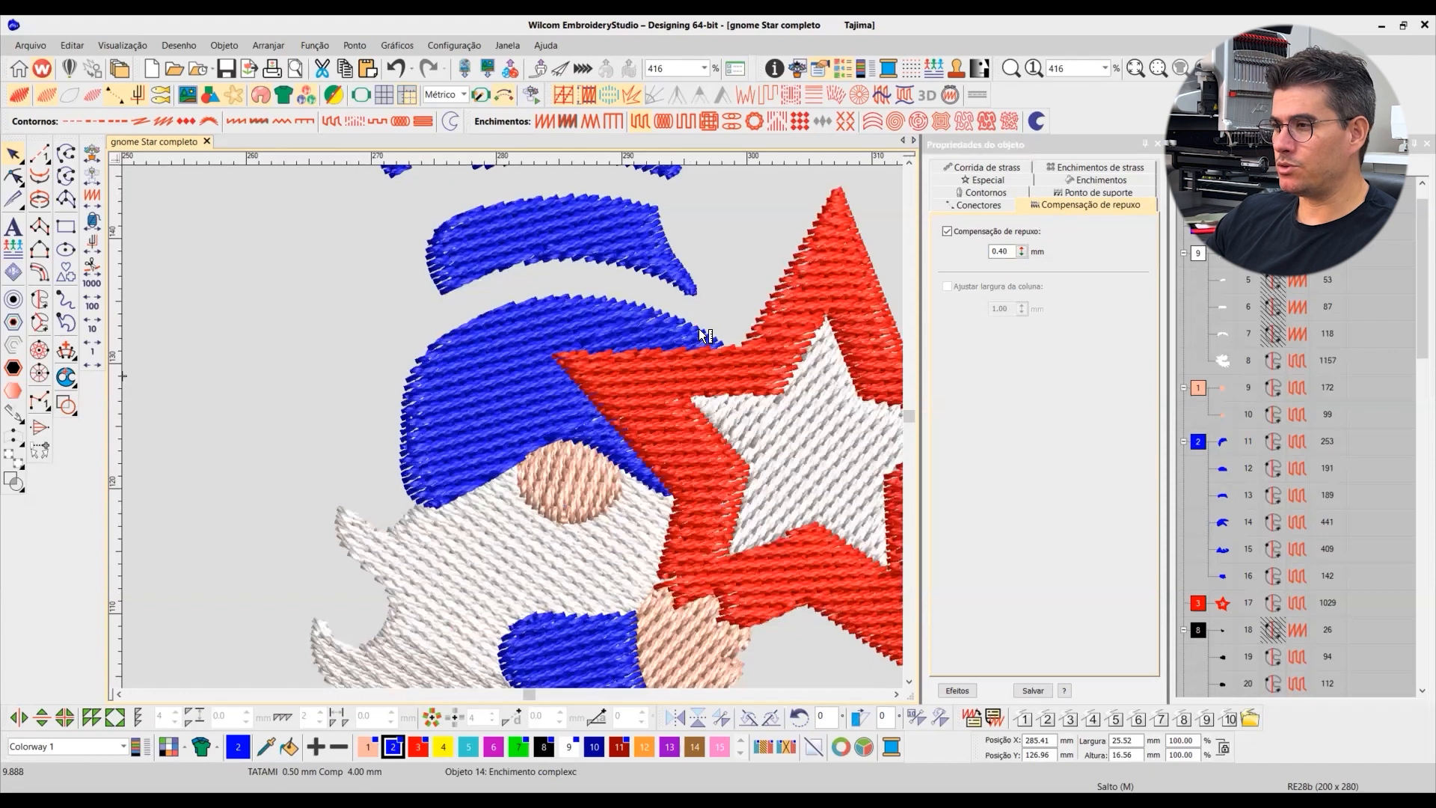
mouse_move(699, 330)
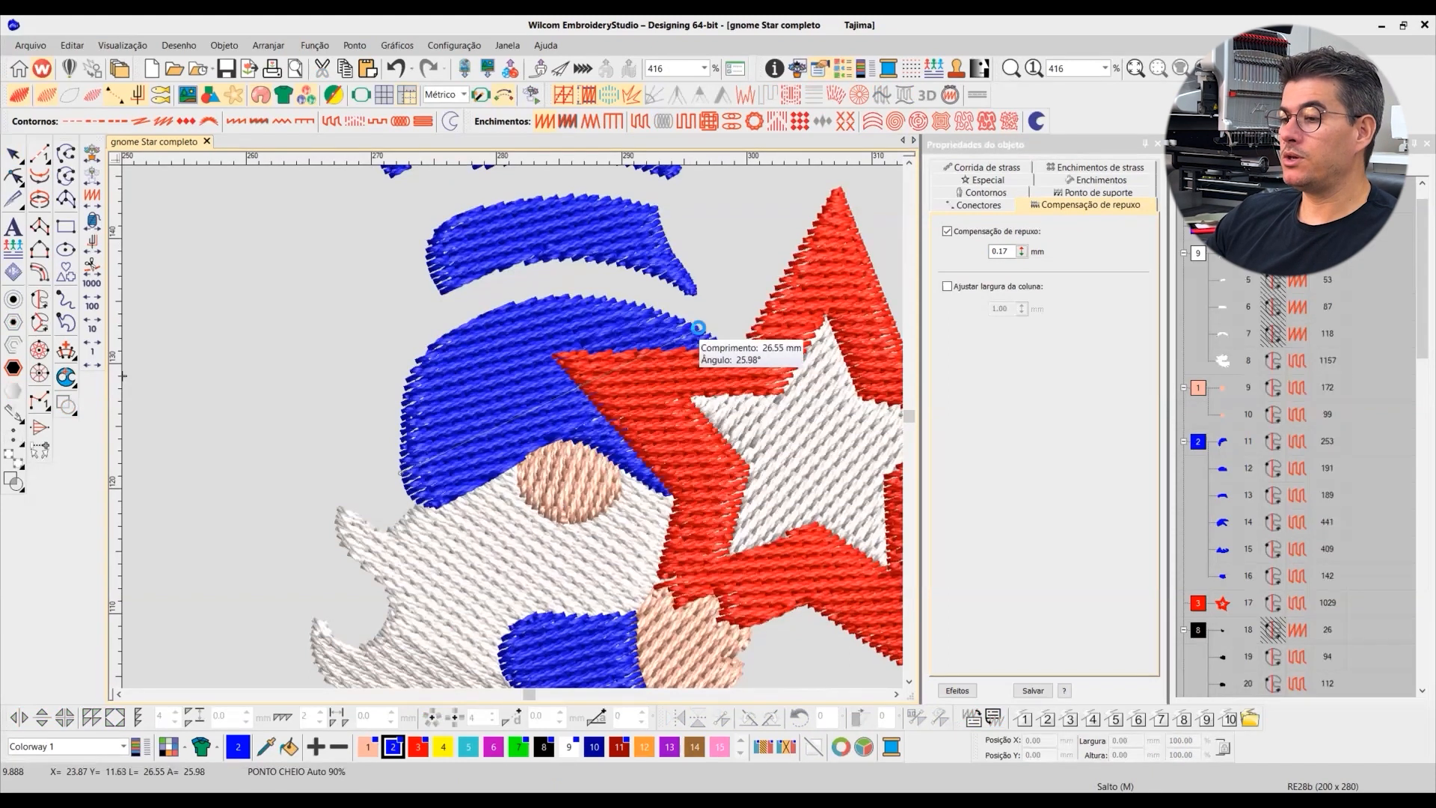
click(13, 154)
click(490, 404)
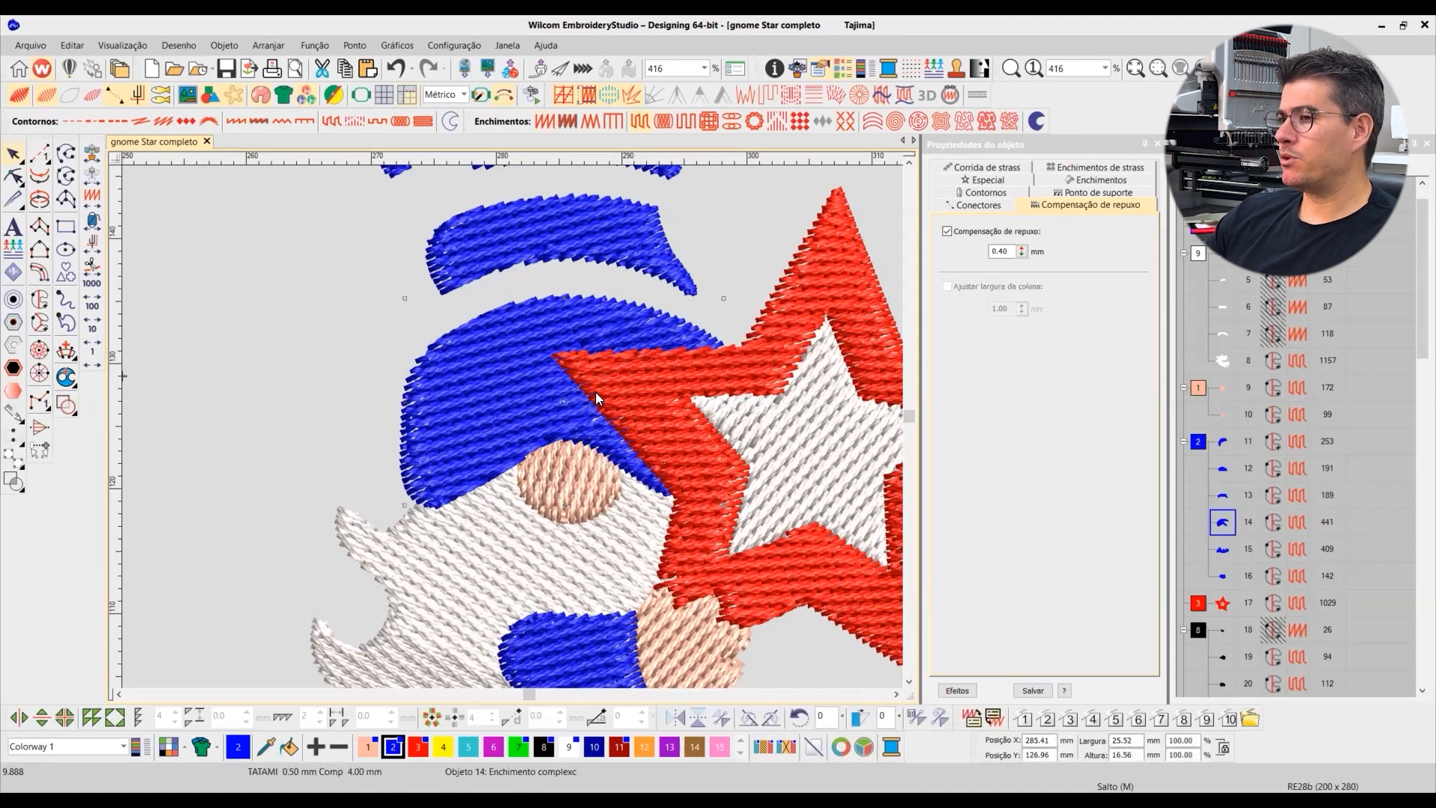
Step: Set the pull compensation of the white inner star and the red outer star to 0.40 mm
scroll(806, 456, down, 1)
scroll(512, 426, down, 2)
click(580, 409)
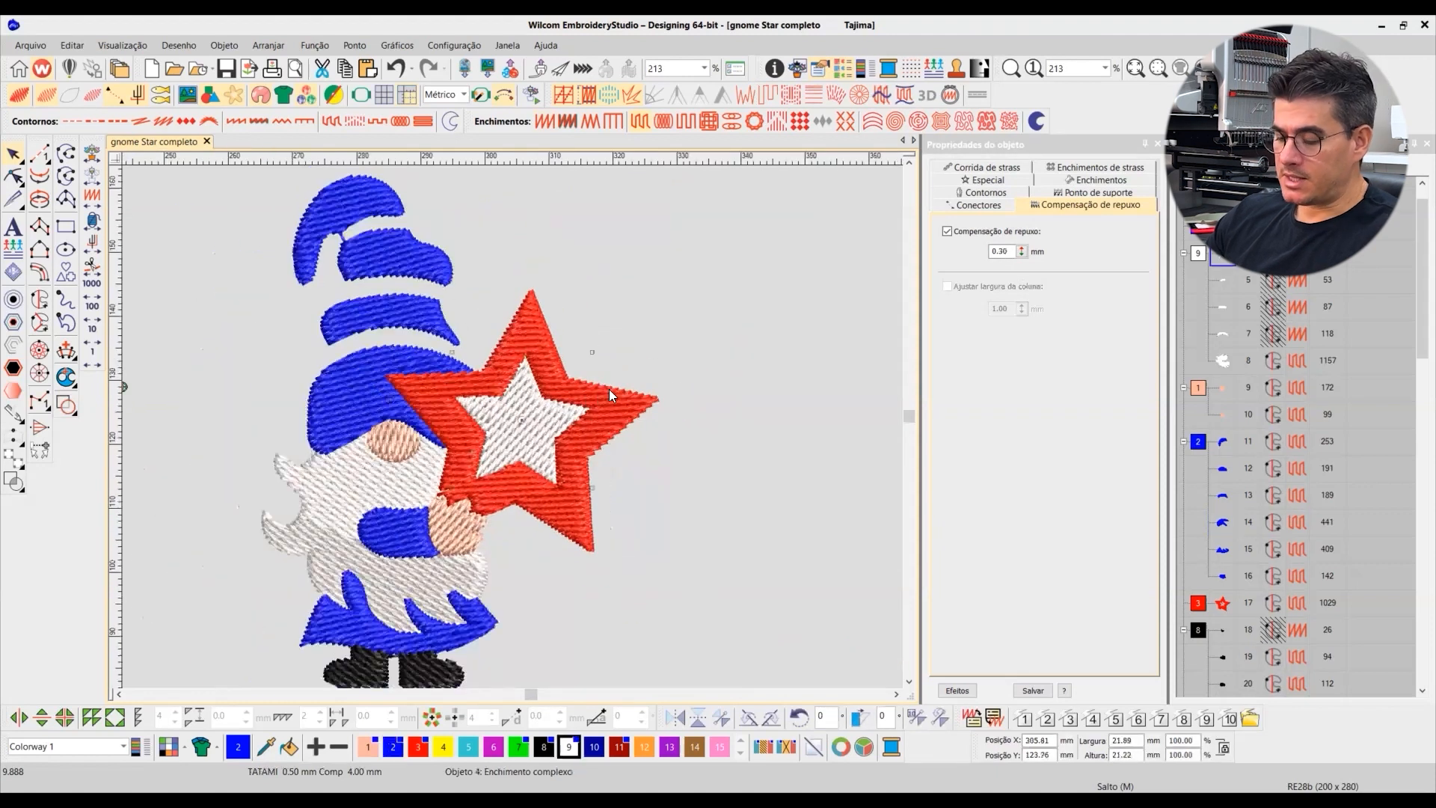
key(t)
ctrl+click(602, 396)
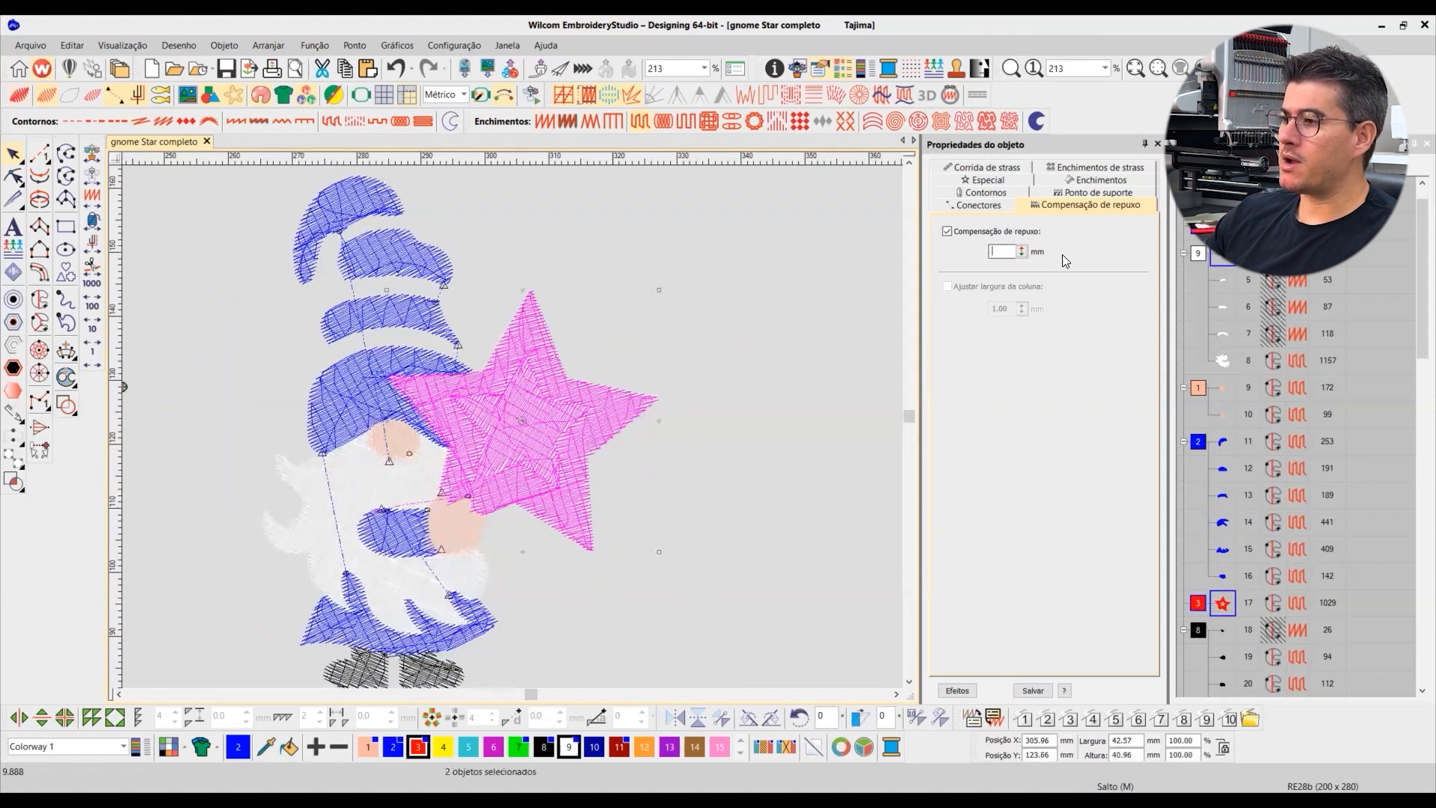
text(0.40)
key(Return)
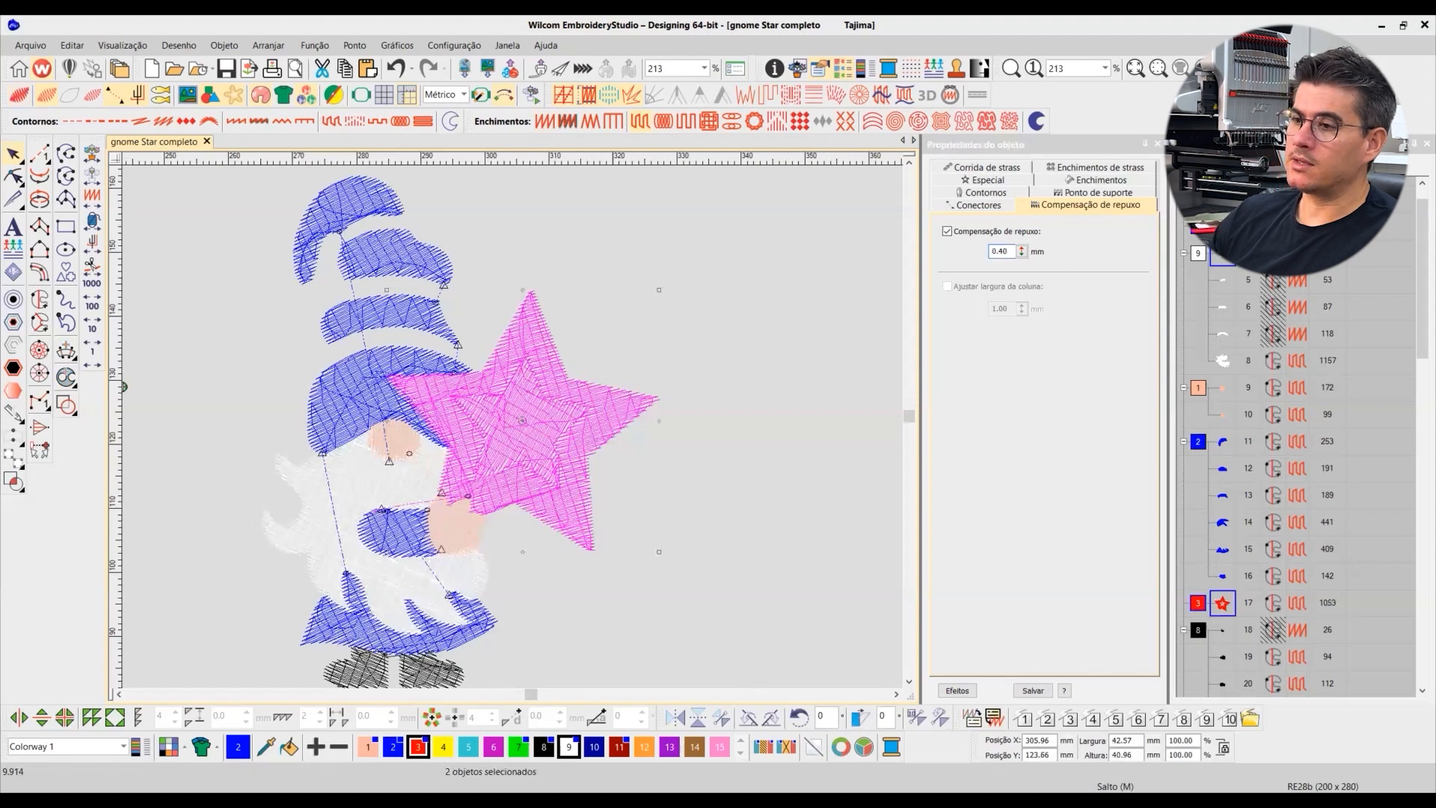
Step: Return to realistic view with nothing selected and unhide the remaining objects, including the outlines and the satin border
key(t)
click(748, 315)
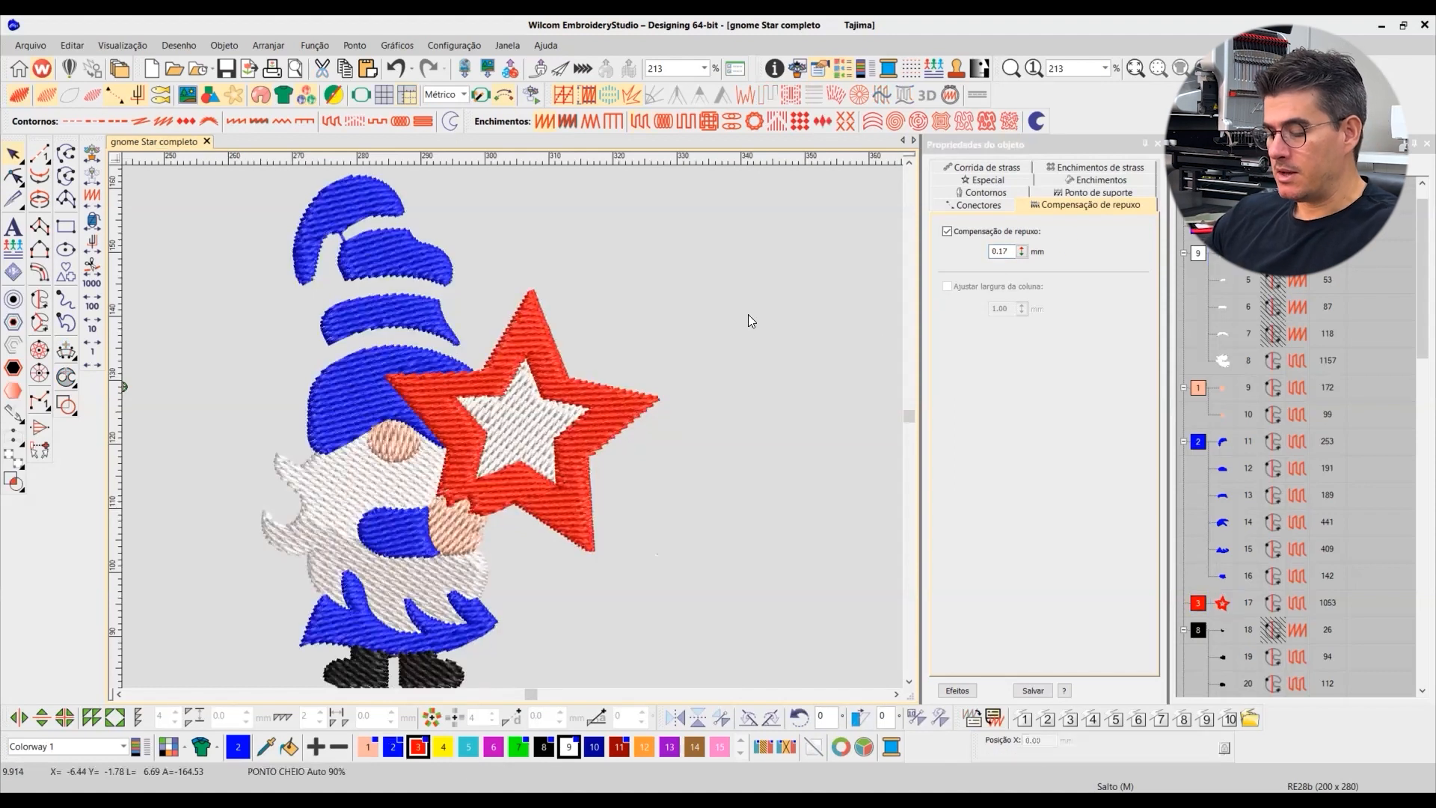
drag(695, 325, 747, 319)
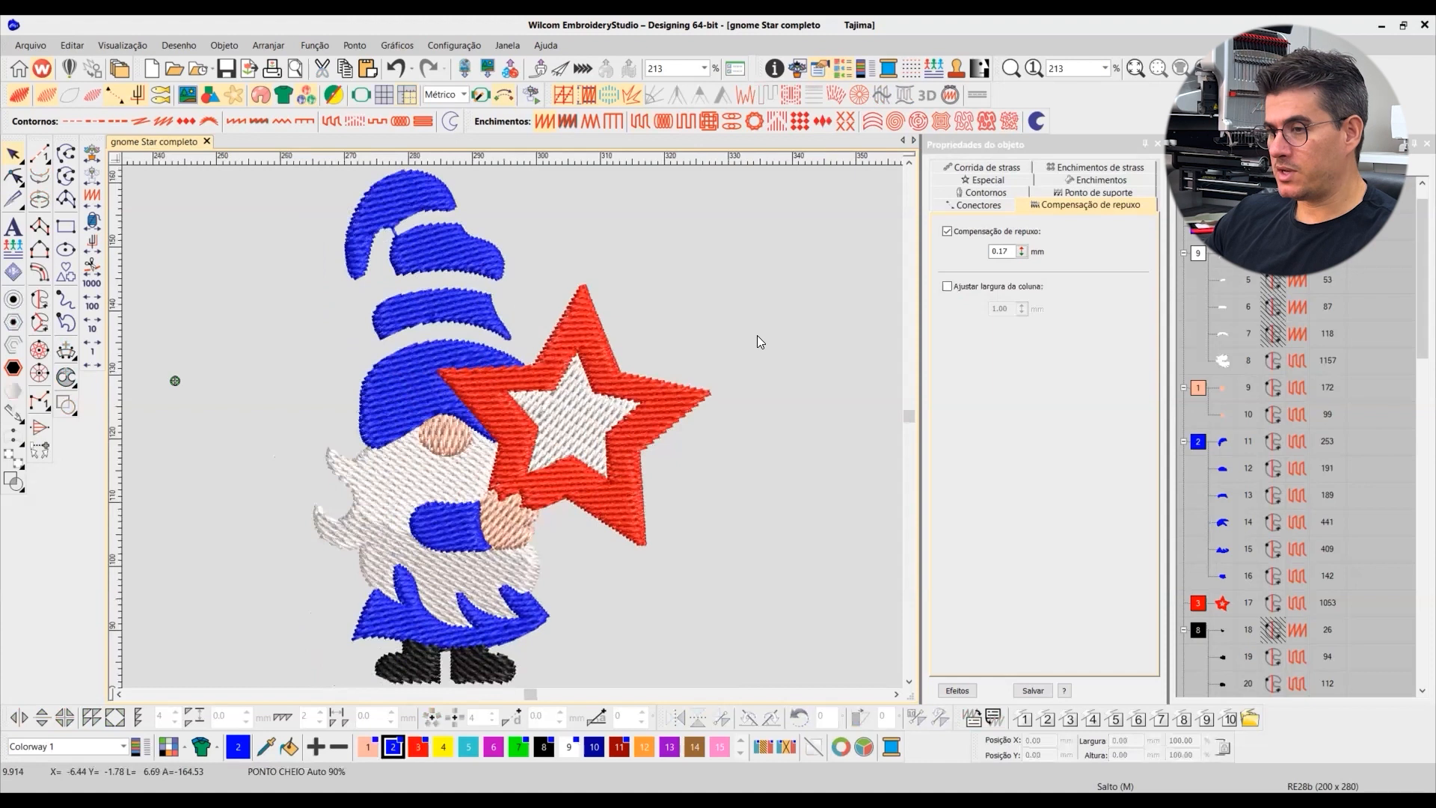
key(alt+shift+h)
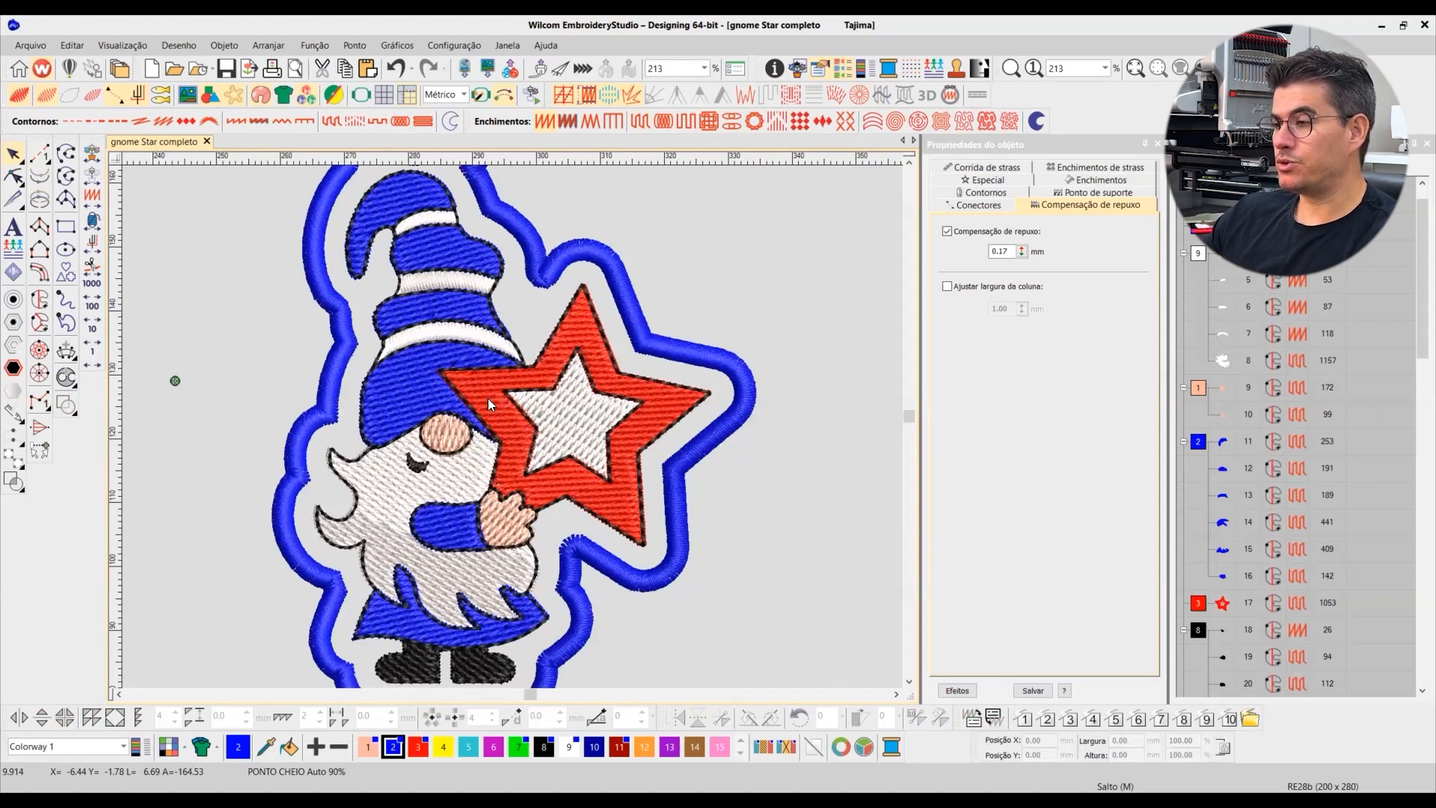
Step: Review the complete gnome key fob in stitch view and realistic view, with the object list collapsed to its colour groups
key(t)
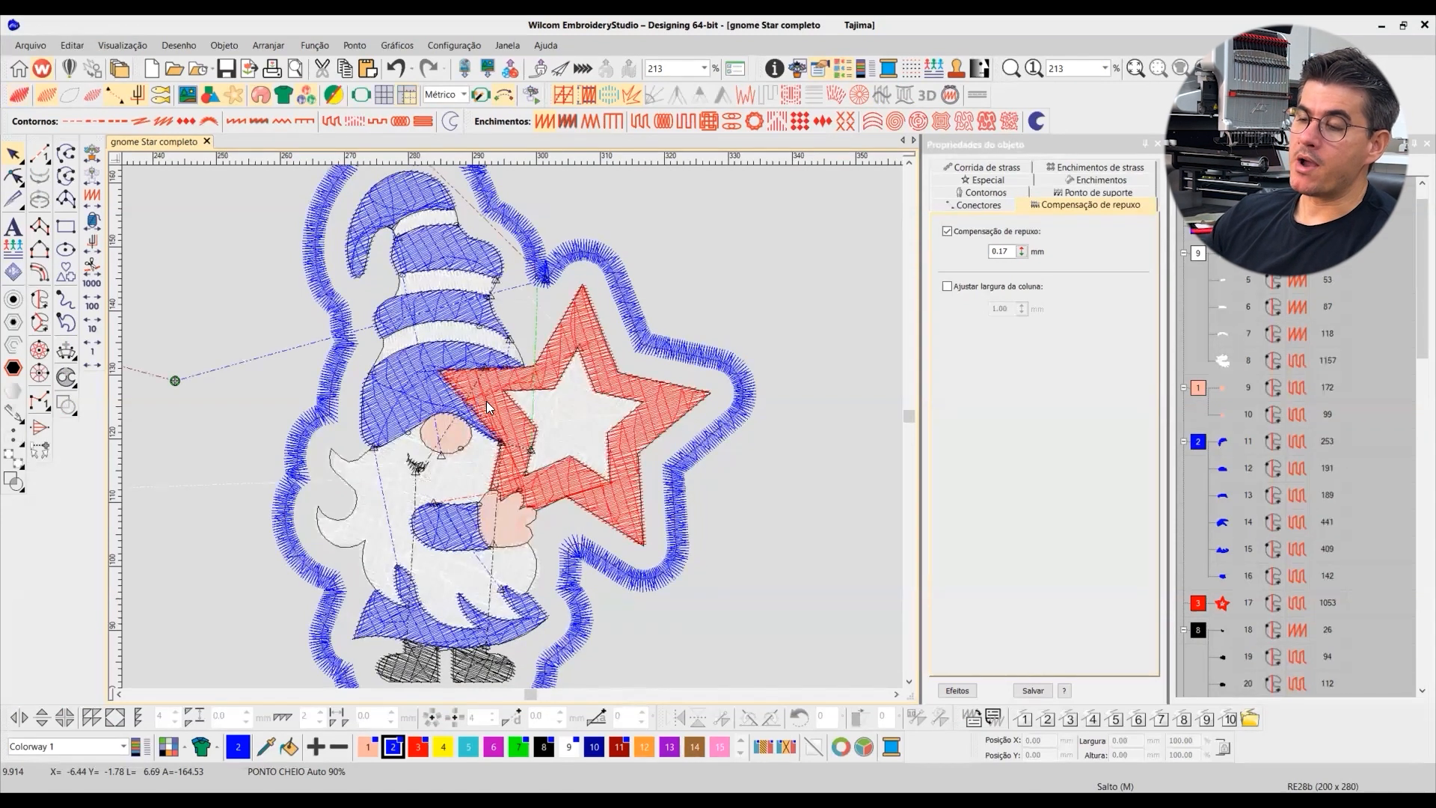
key(t)
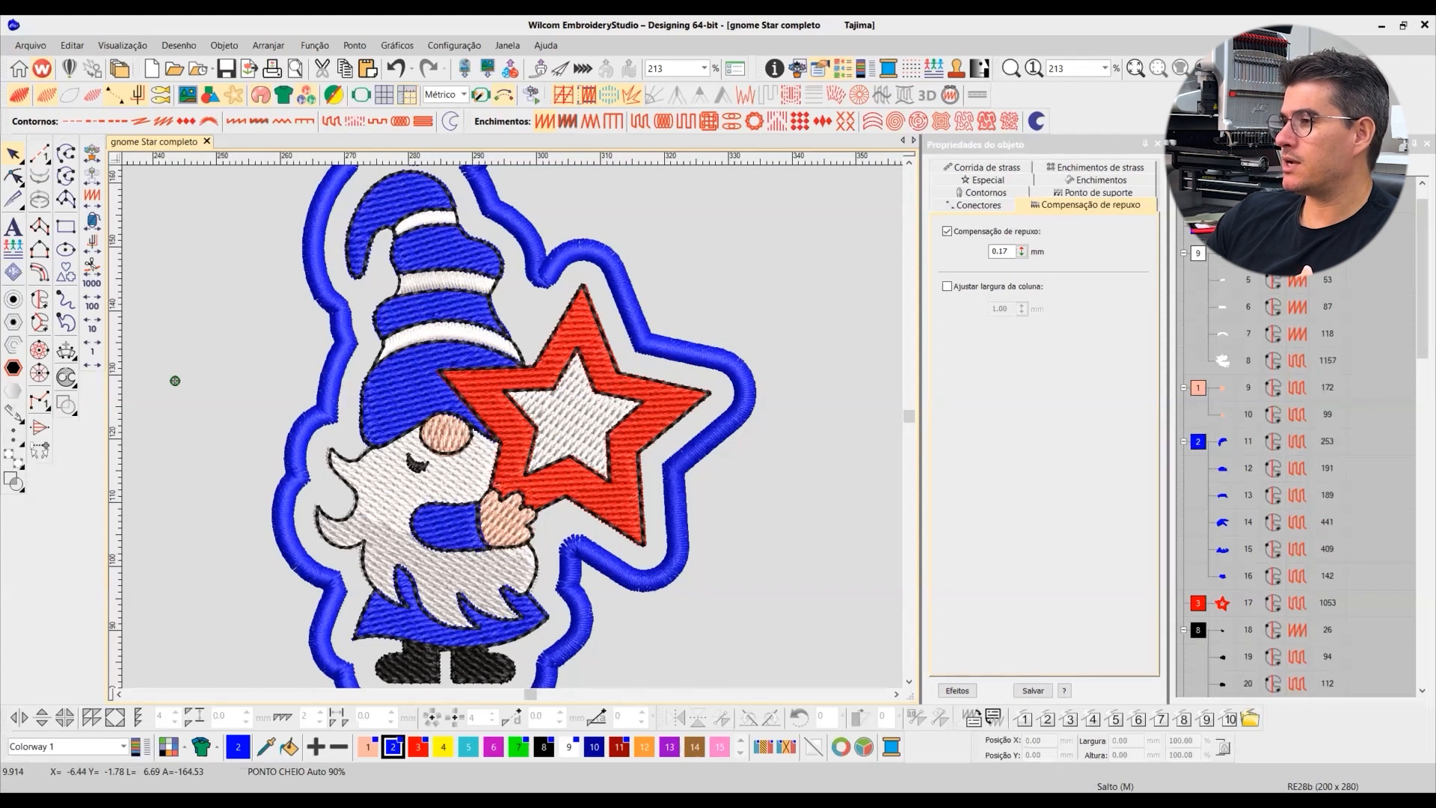
click(1191, 163)
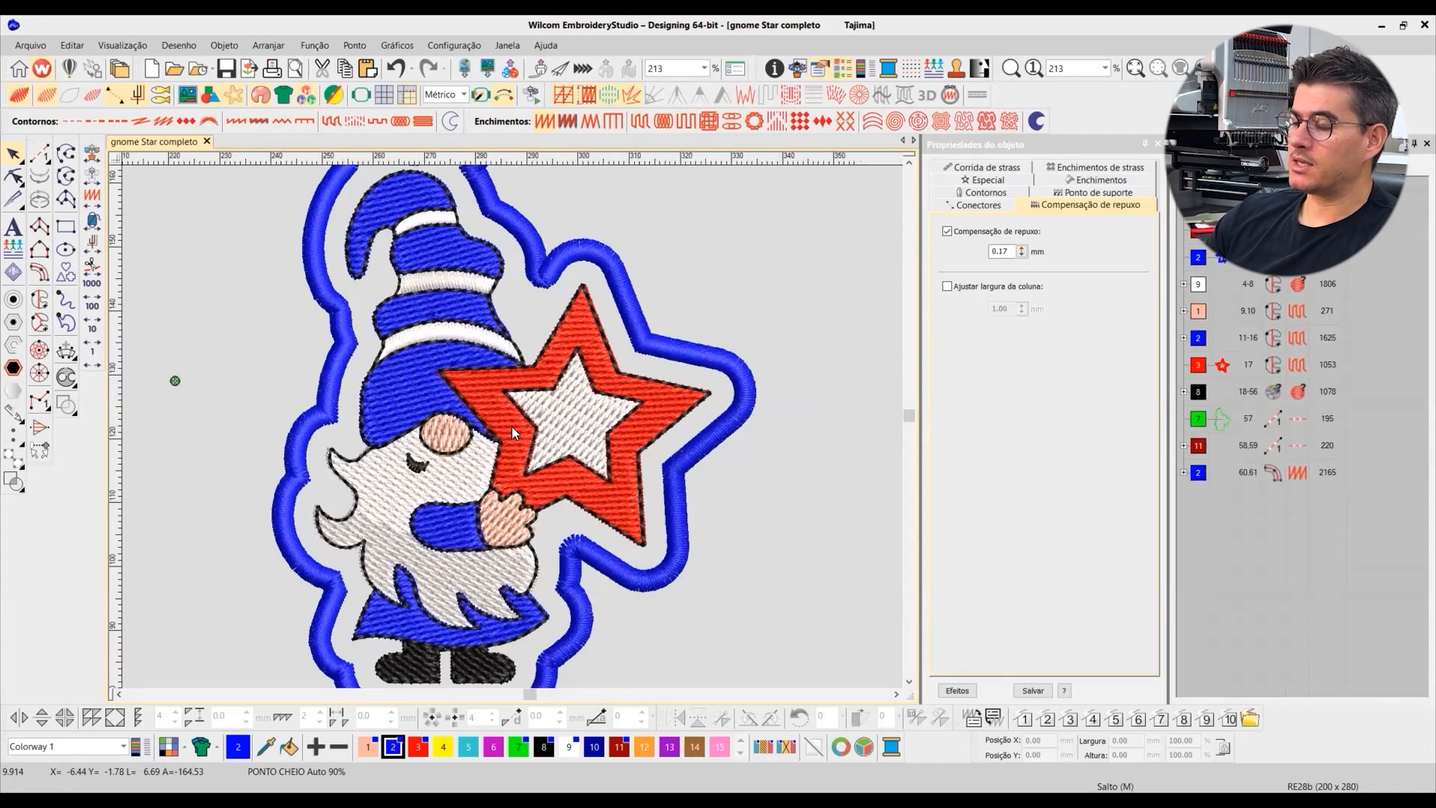
scroll(418, 308, down, 2)
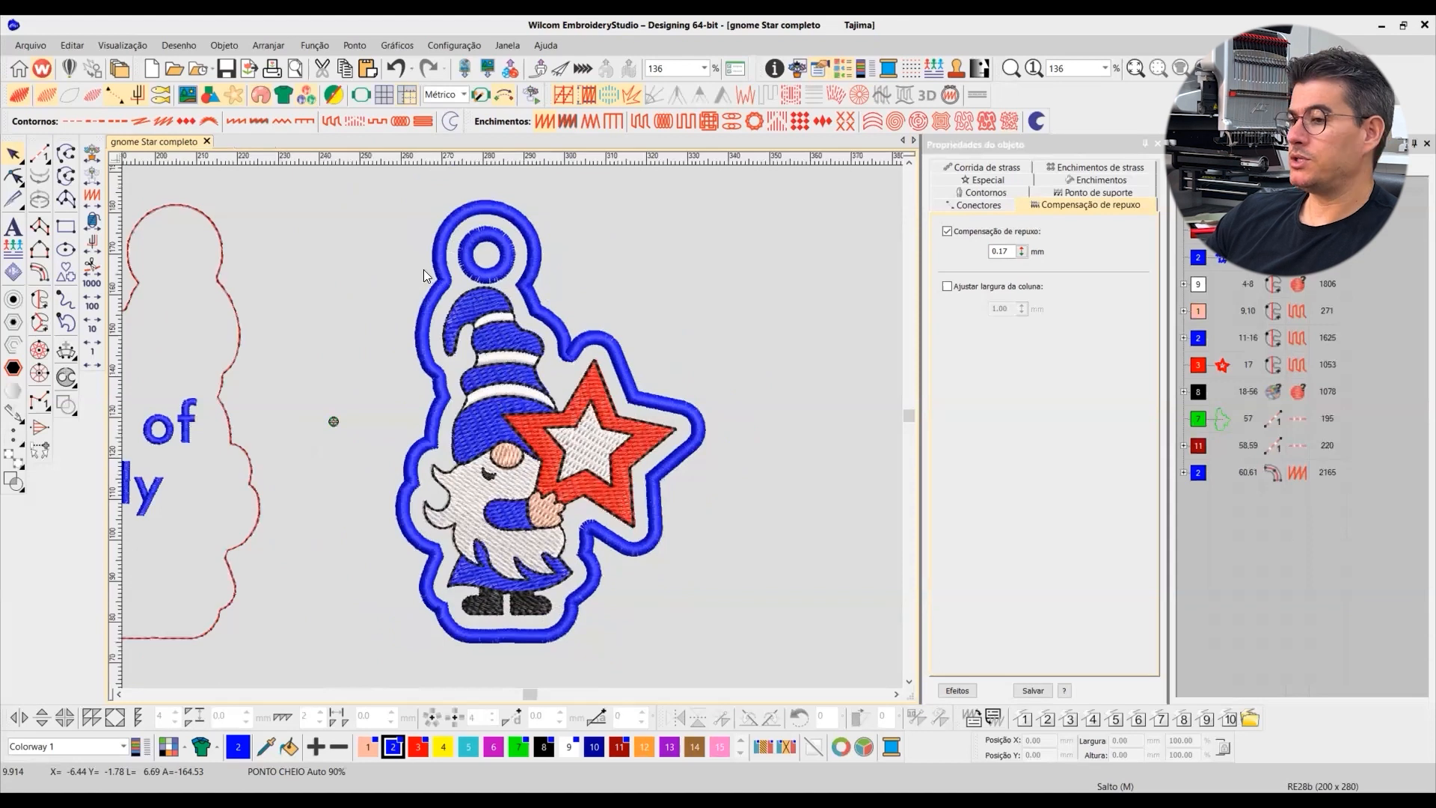
scroll(524, 441, up, 2)
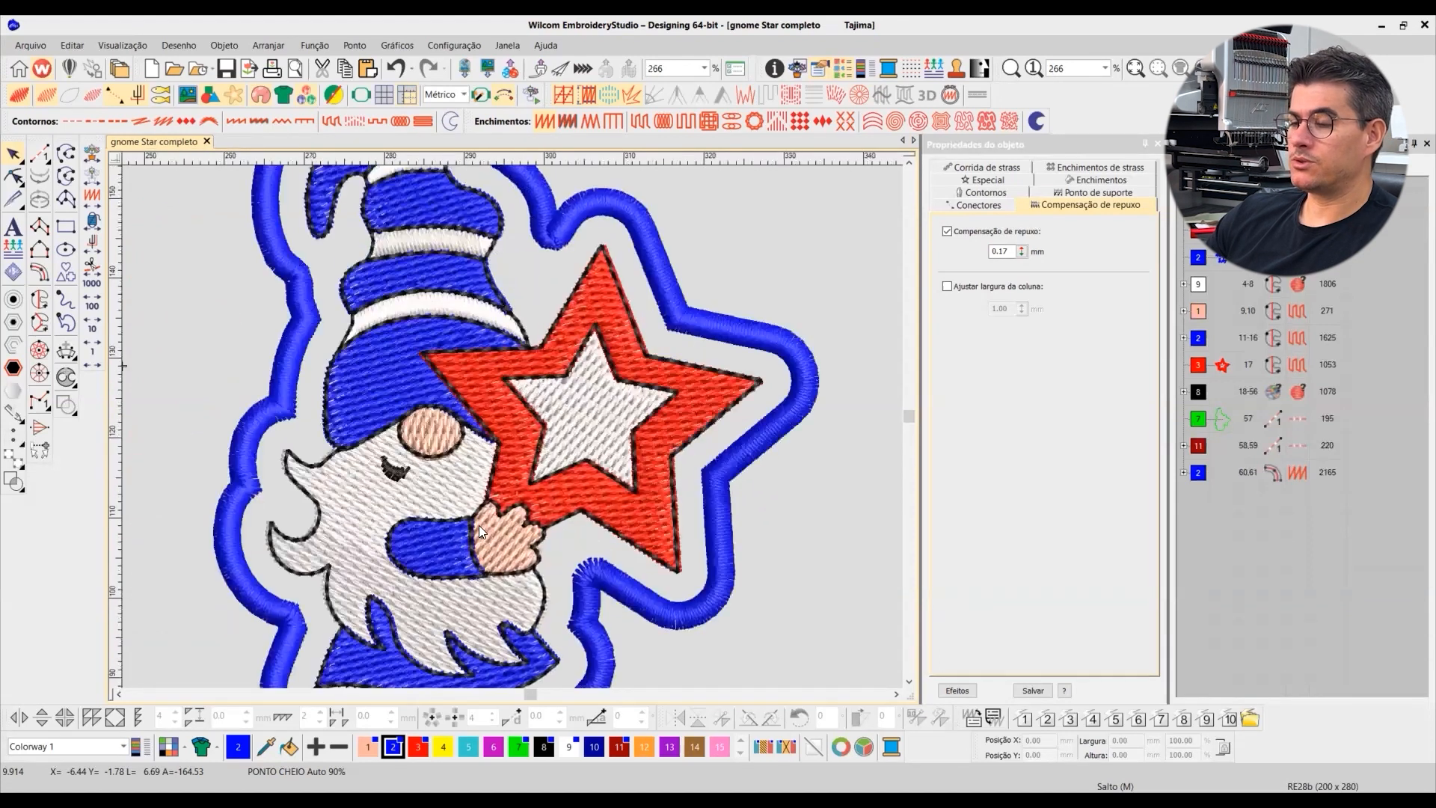
scroll(493, 420, down, 2)
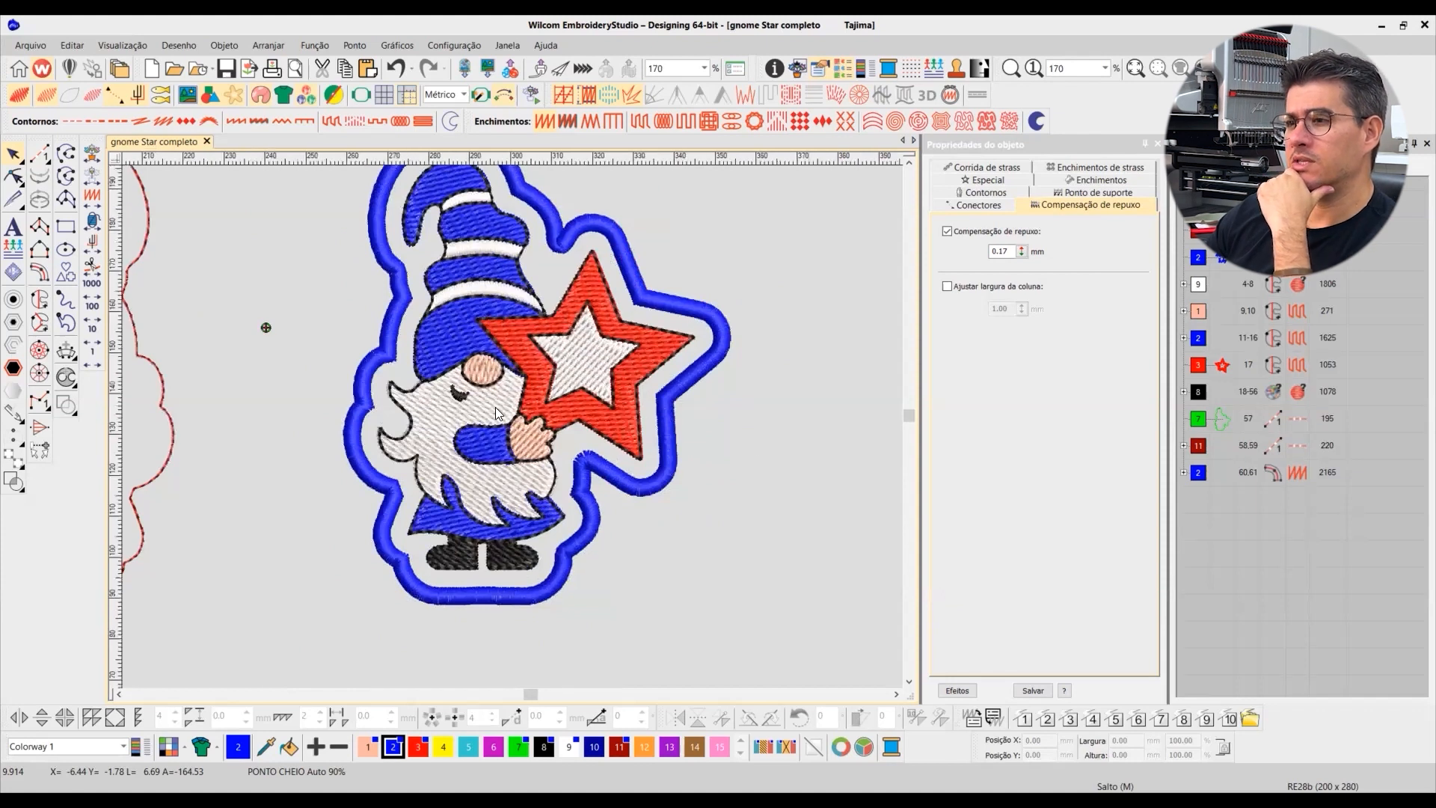
Step: Isolate the gnome and star with their outlines, hiding the border, ring and backing, and fit them in the view with nothing selected
scroll(320, 262, down, 1)
drag(336, 295, 693, 641)
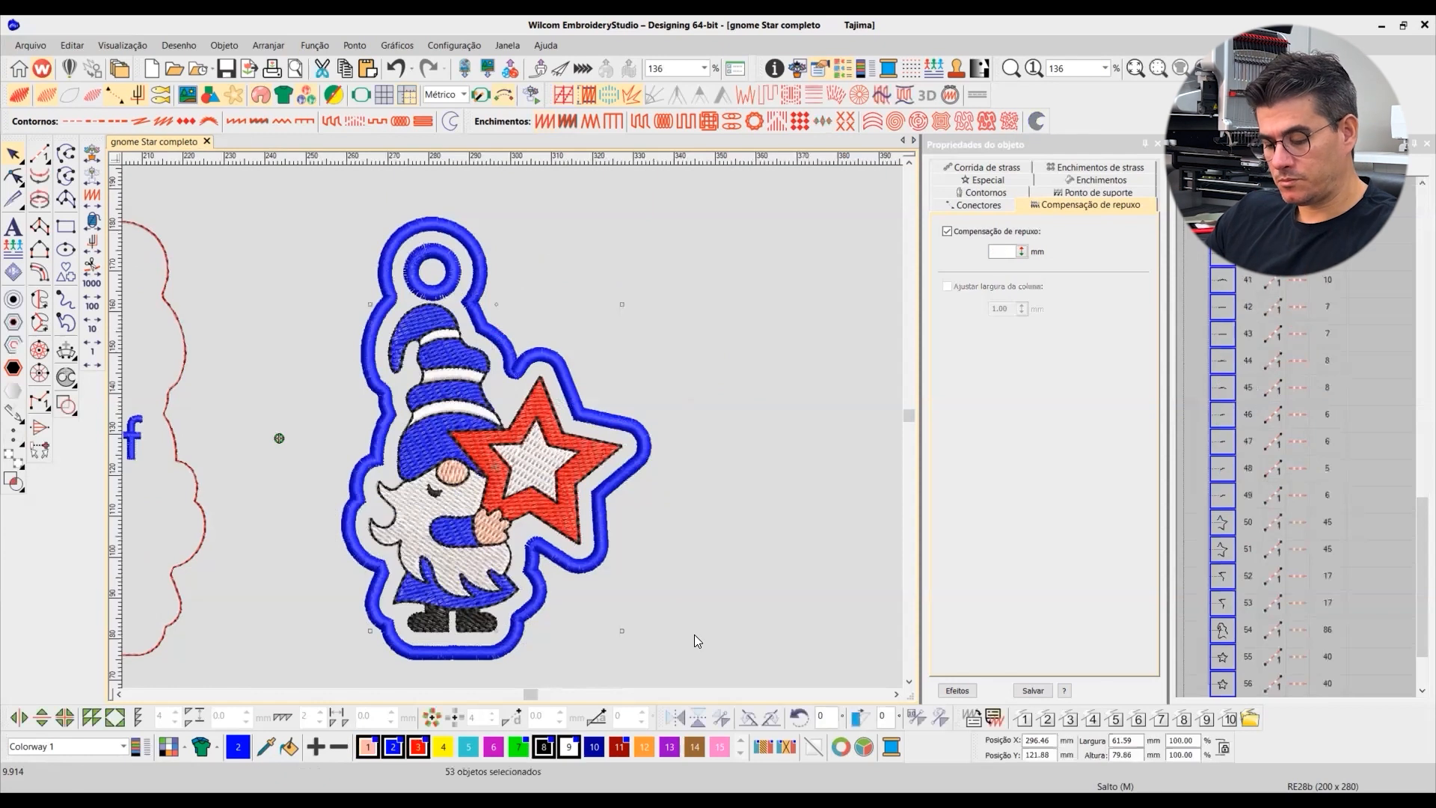
key(shift+s)
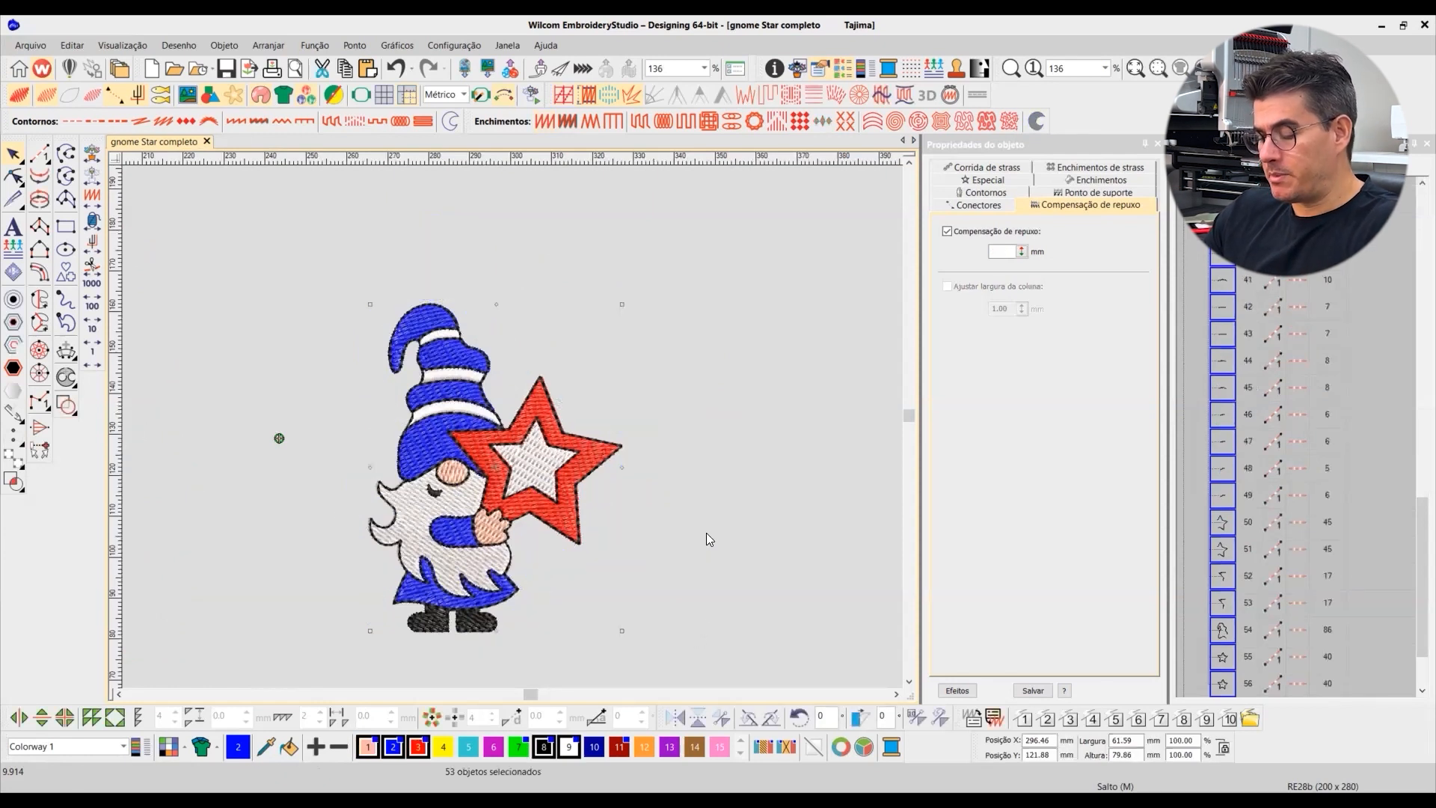
key(0)
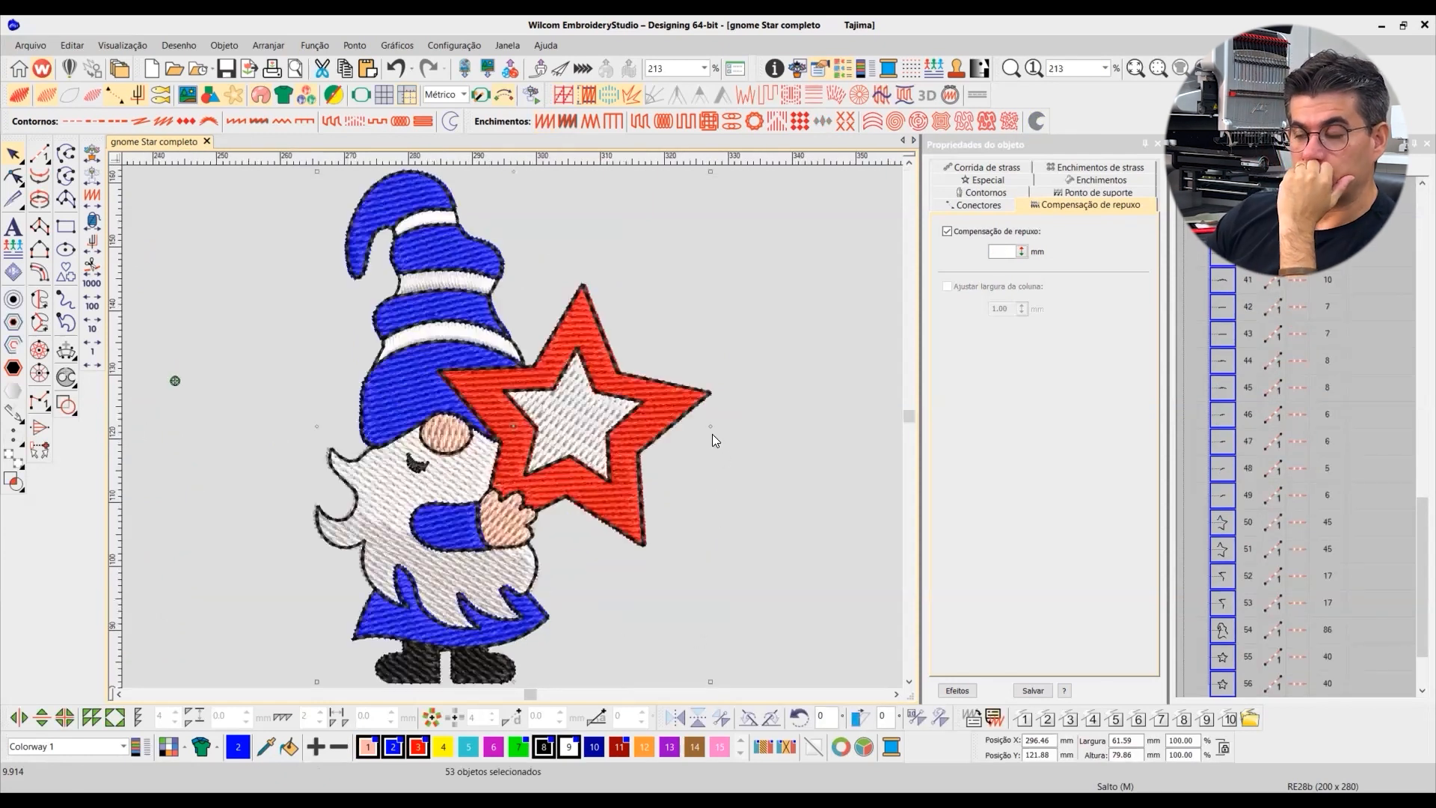
key(Escape)
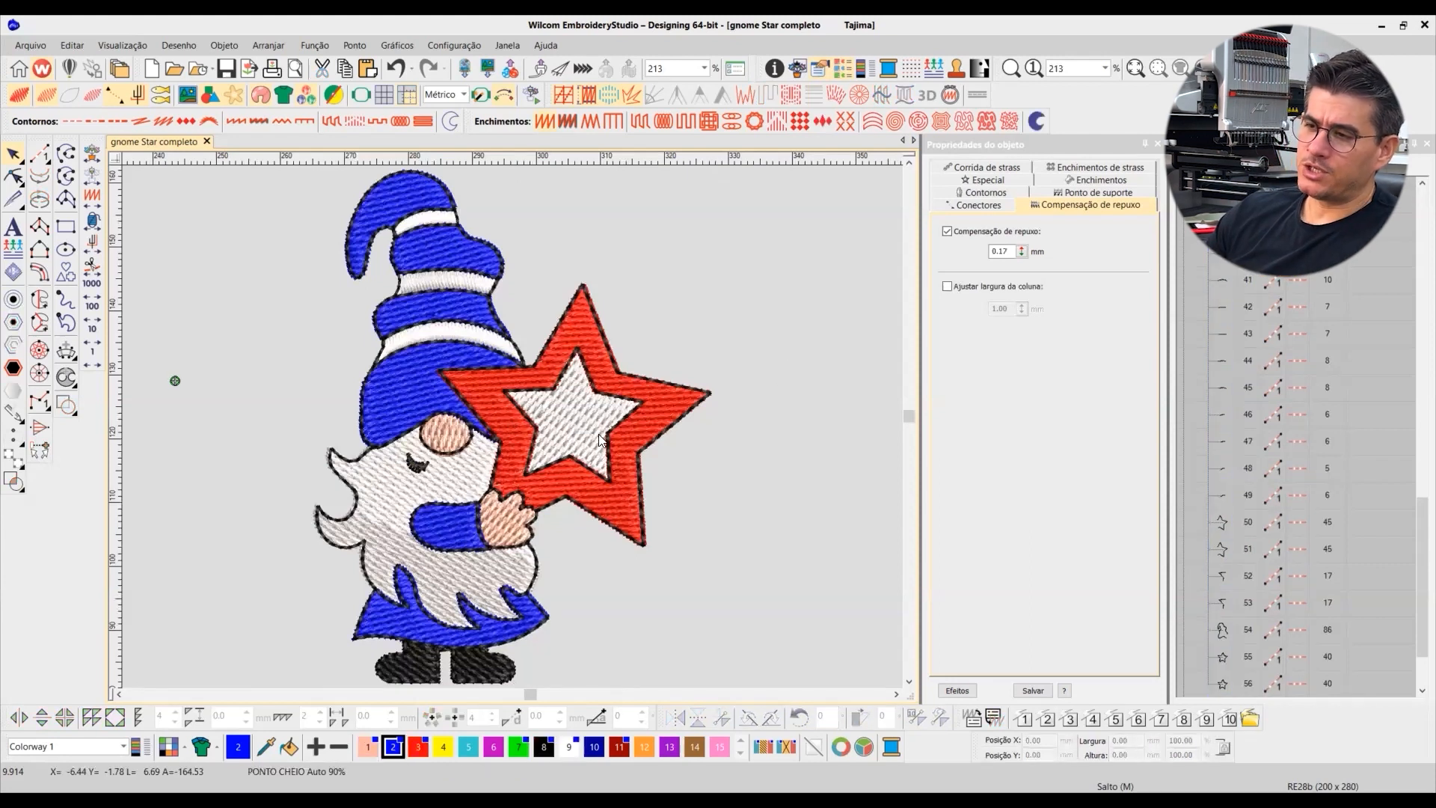
Step: Examine the pull compensation values of the white and red stars, the blue hat fill and the white hat bands
click(583, 418)
click(652, 415)
click(400, 390)
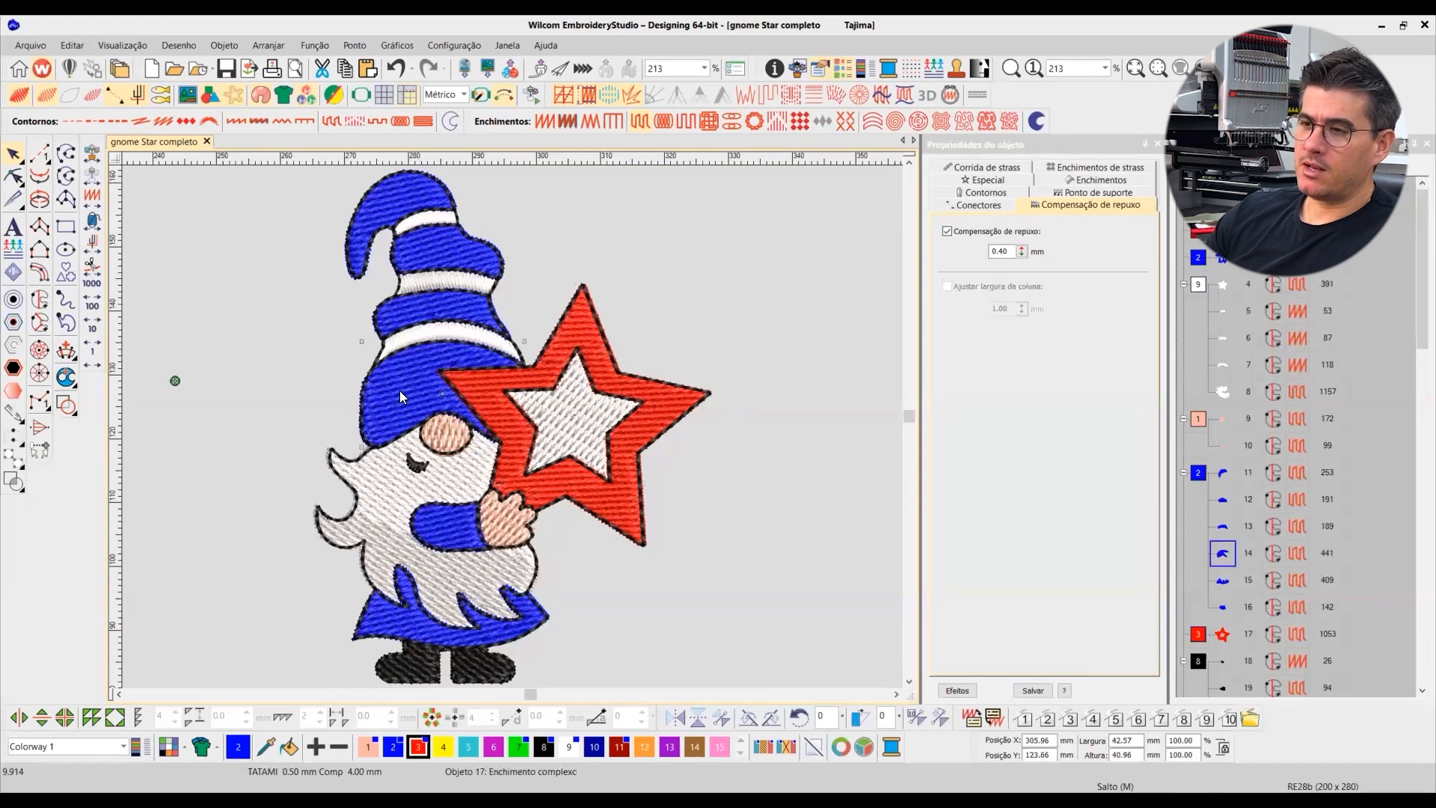
click(426, 337)
click(432, 279)
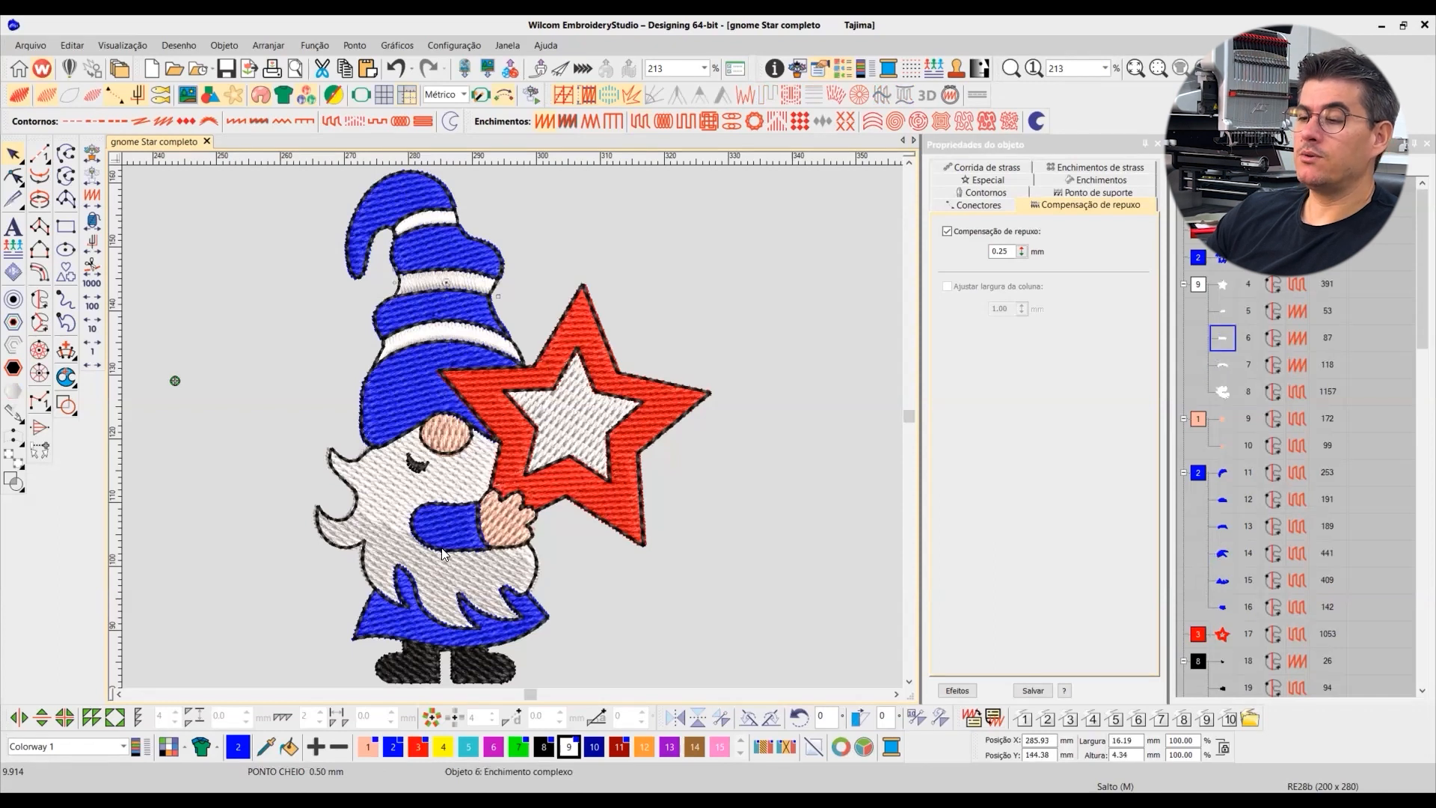
click(745, 506)
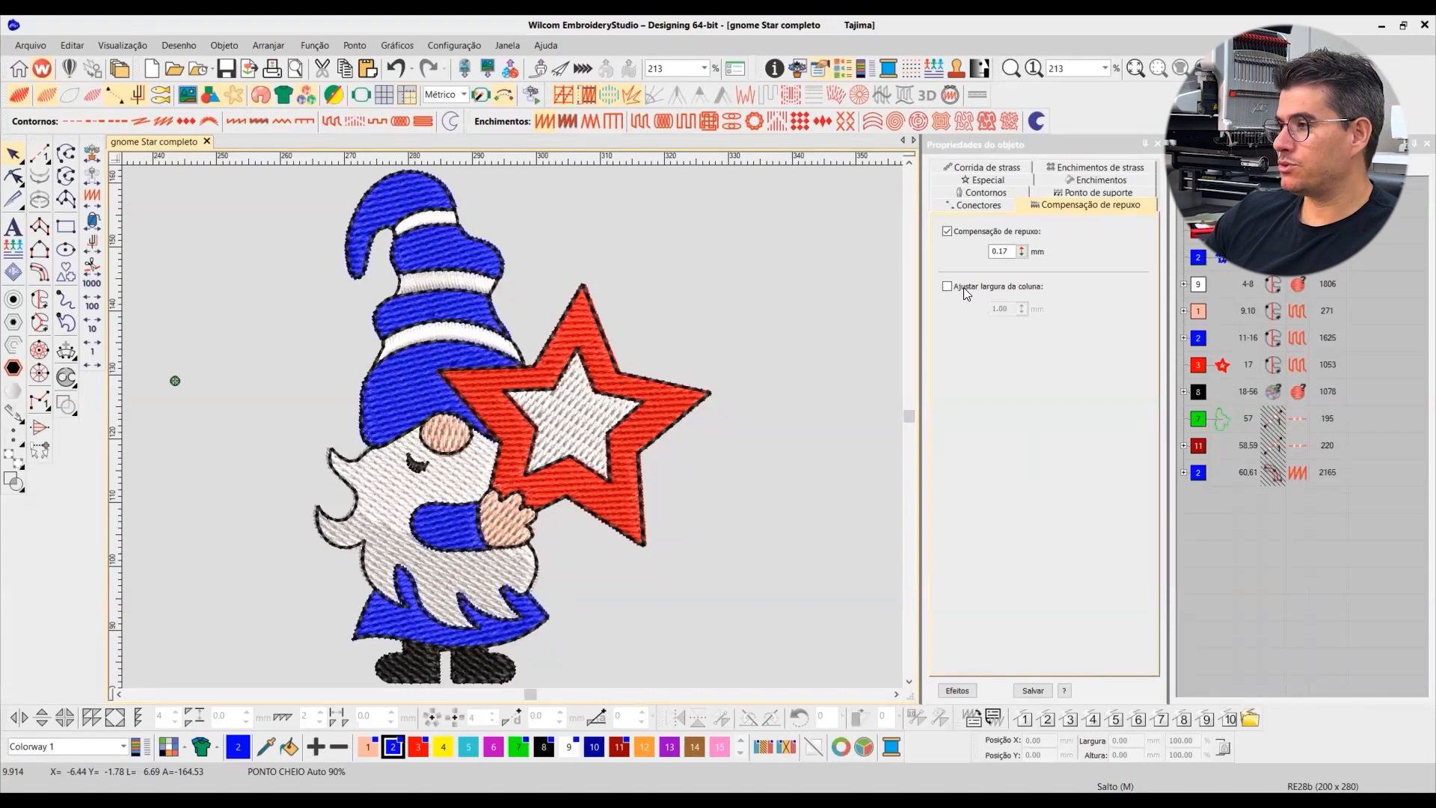
scroll(510, 426, down, 2)
scroll(321, 394, up, 4)
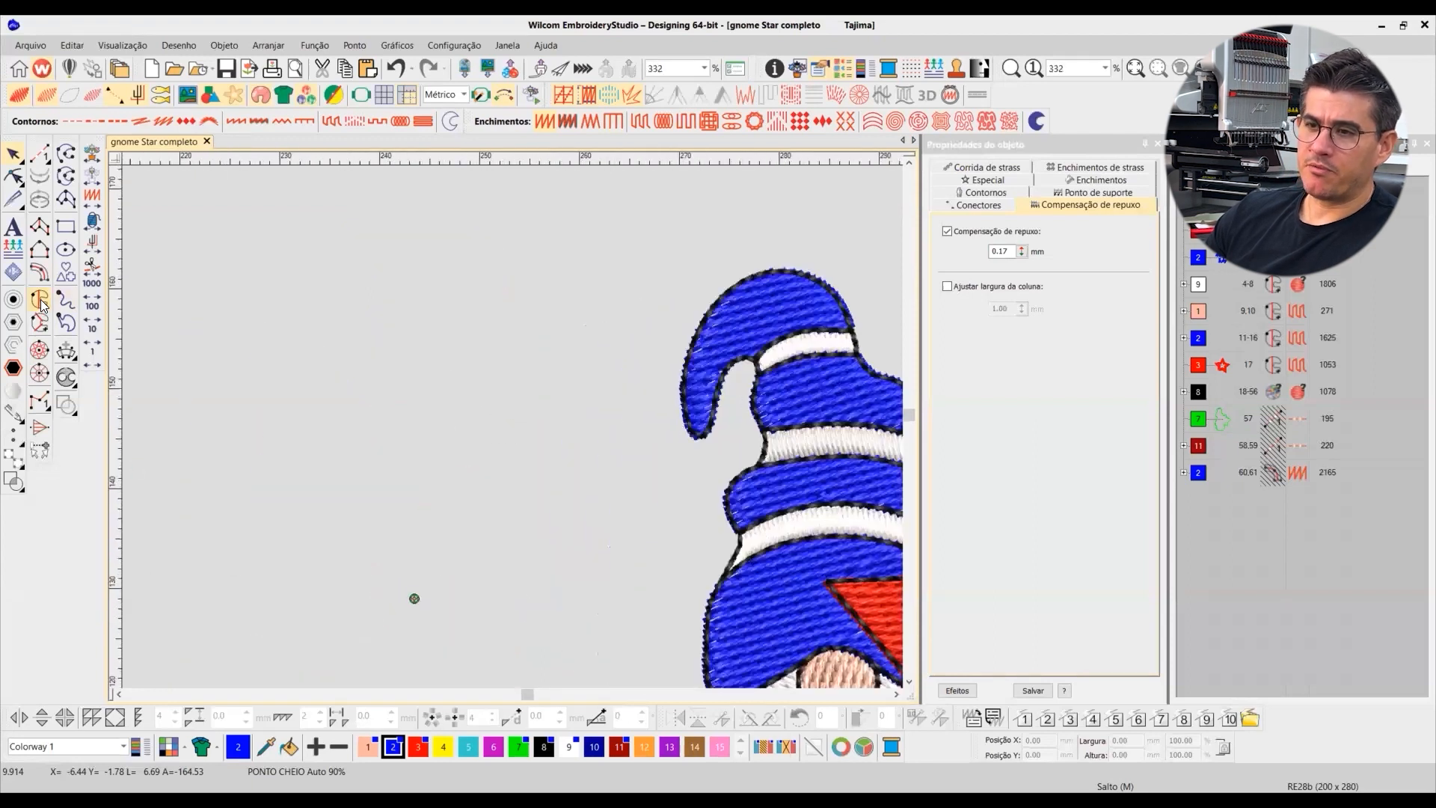
click(40, 299)
click(754, 358)
click(721, 381)
click(715, 410)
click(708, 431)
click(698, 439)
click(686, 418)
click(680, 380)
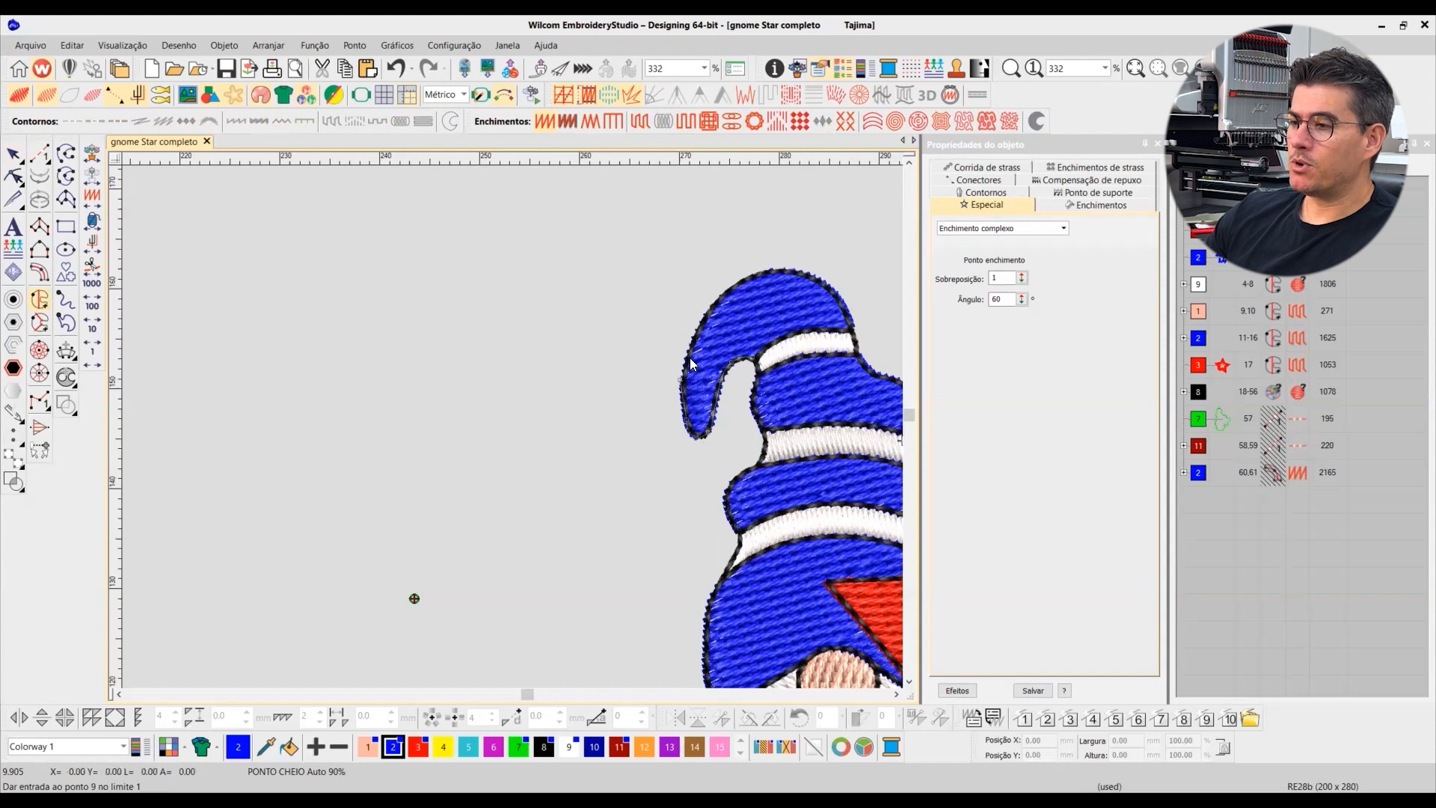
key(Return)
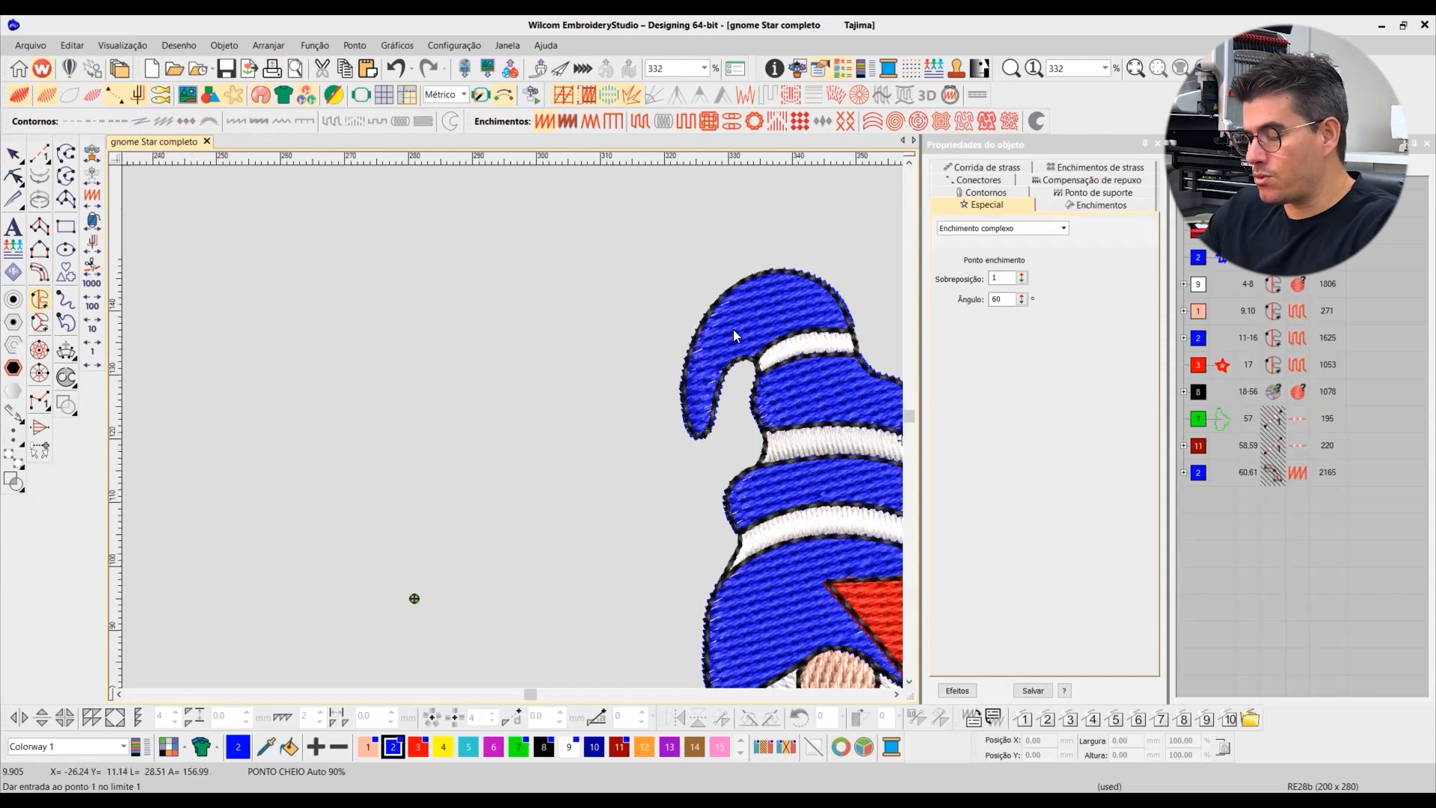
key(0)
click(14, 155)
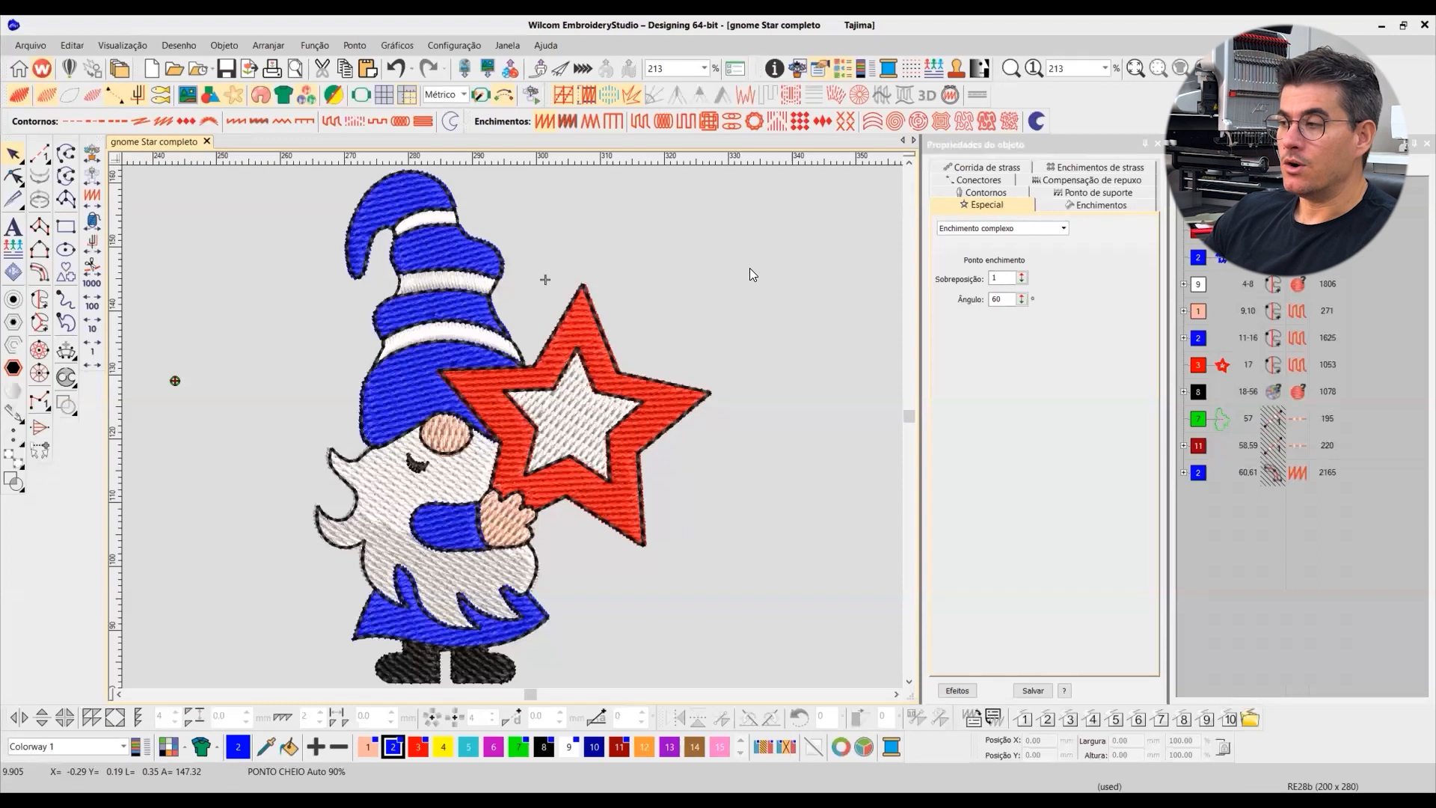
Step: Create one simple run-stitch (Ponto corrido) offset at 0.00 mm spacing from all the visible gnome and star objects
key(ctrl+a)
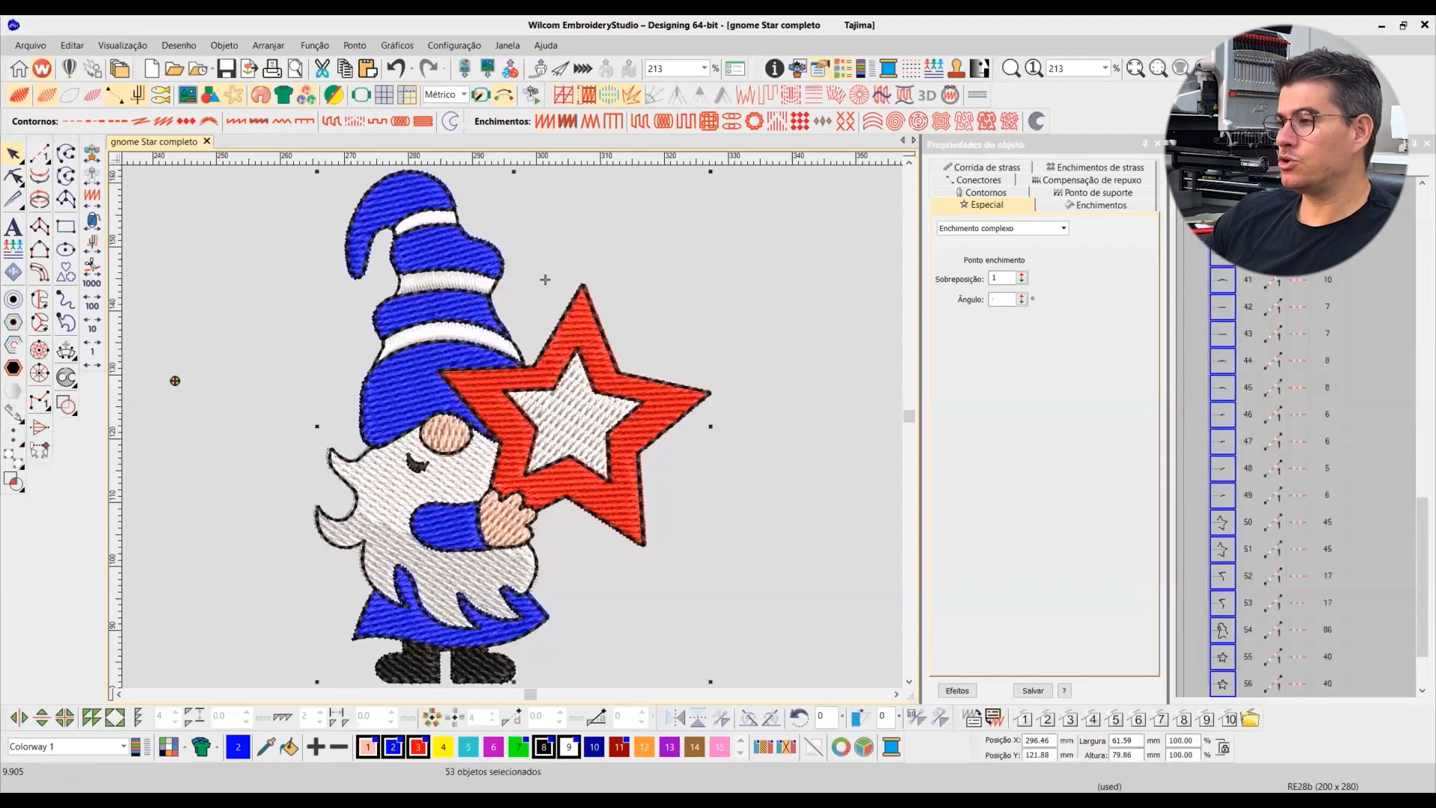
click(1191, 165)
click(679, 324)
scroll(231, 599, down, 2)
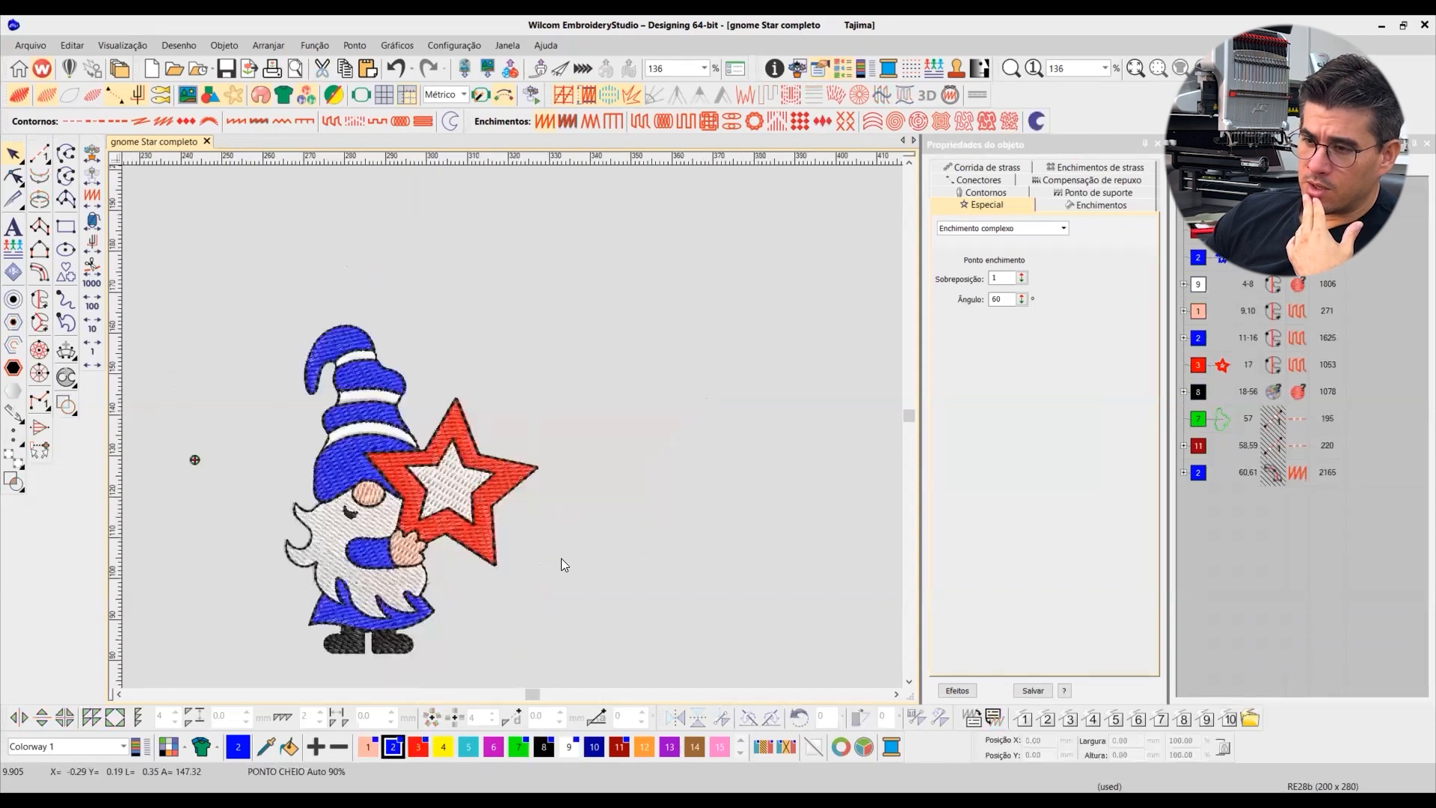
key(ctrl+a)
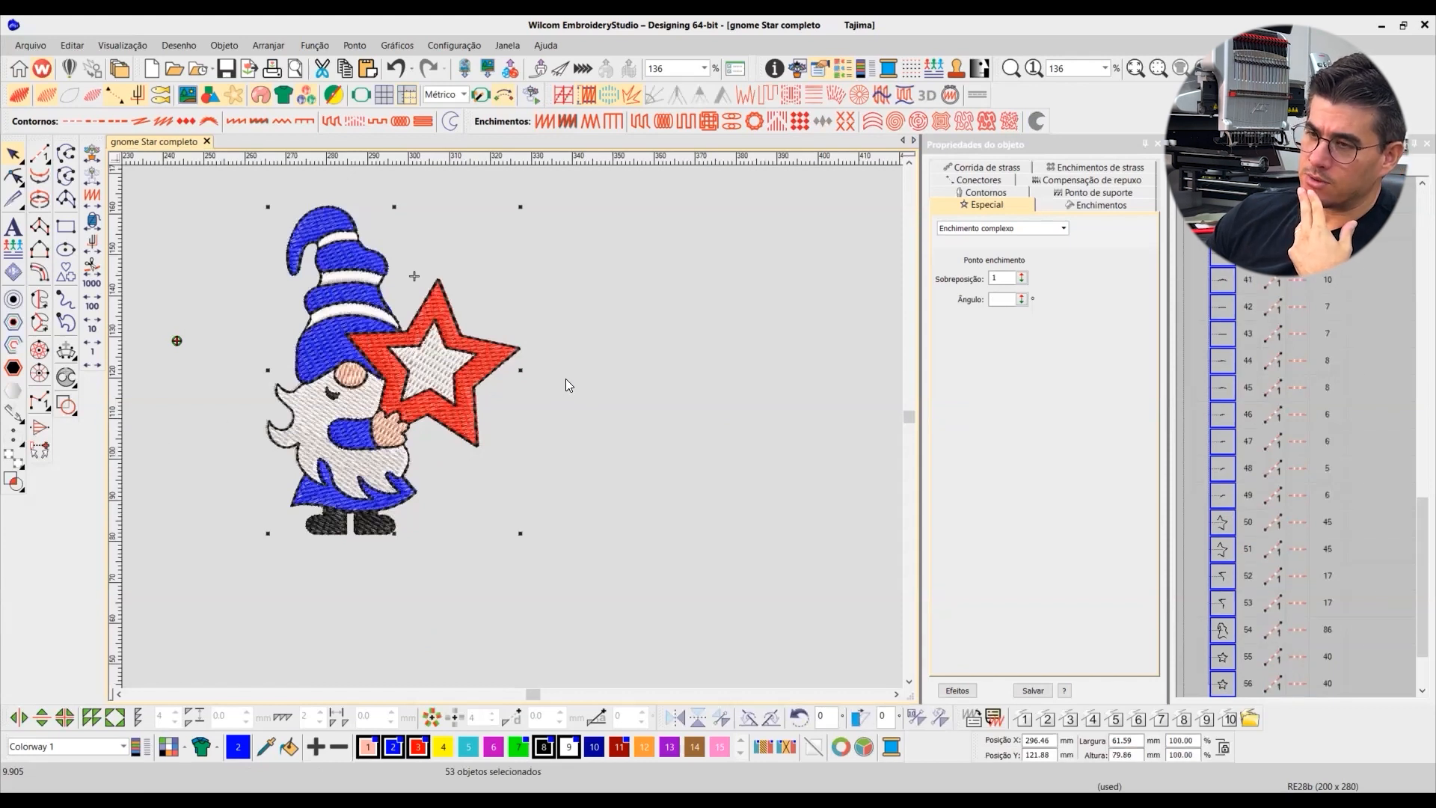
click(14, 301)
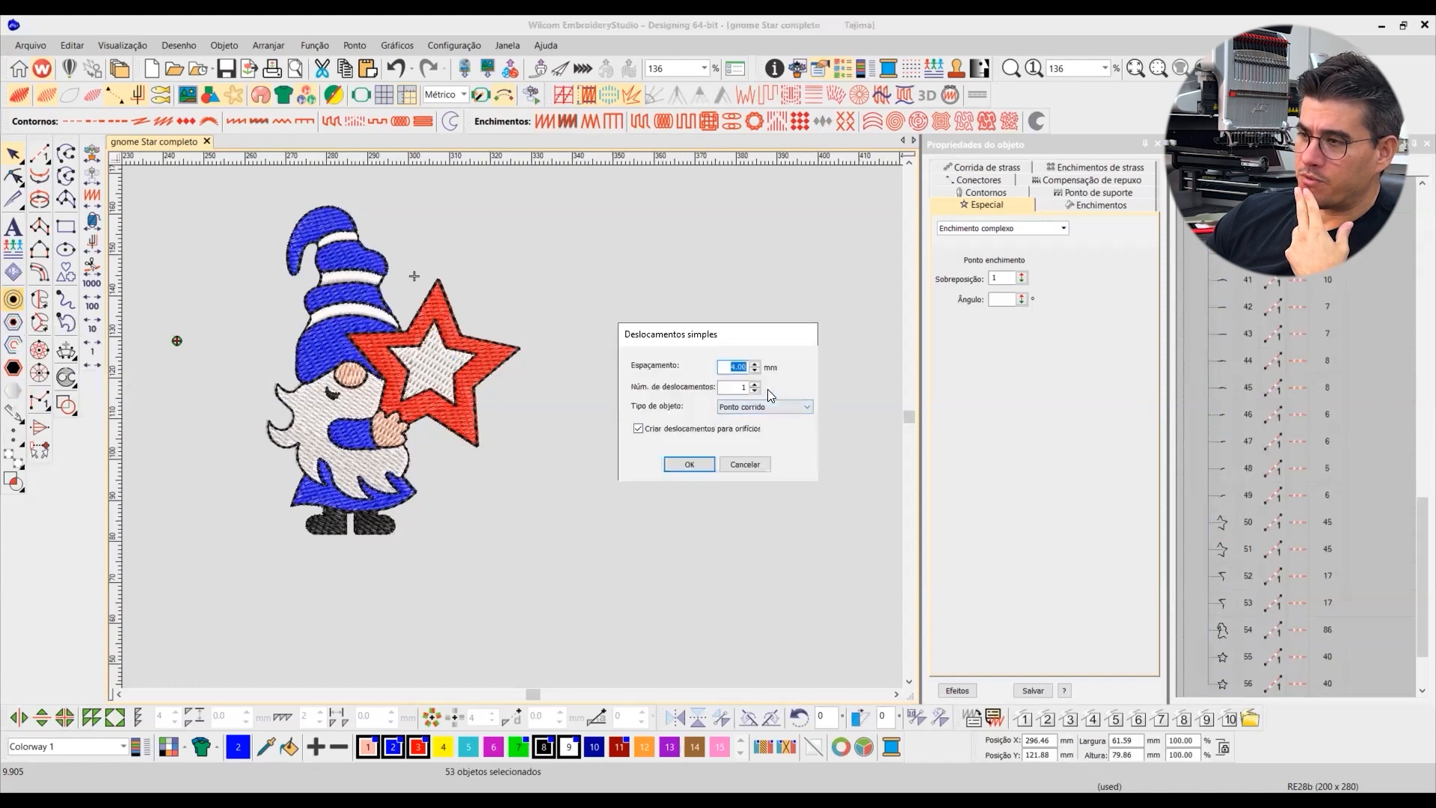
text(0)
click(748, 405)
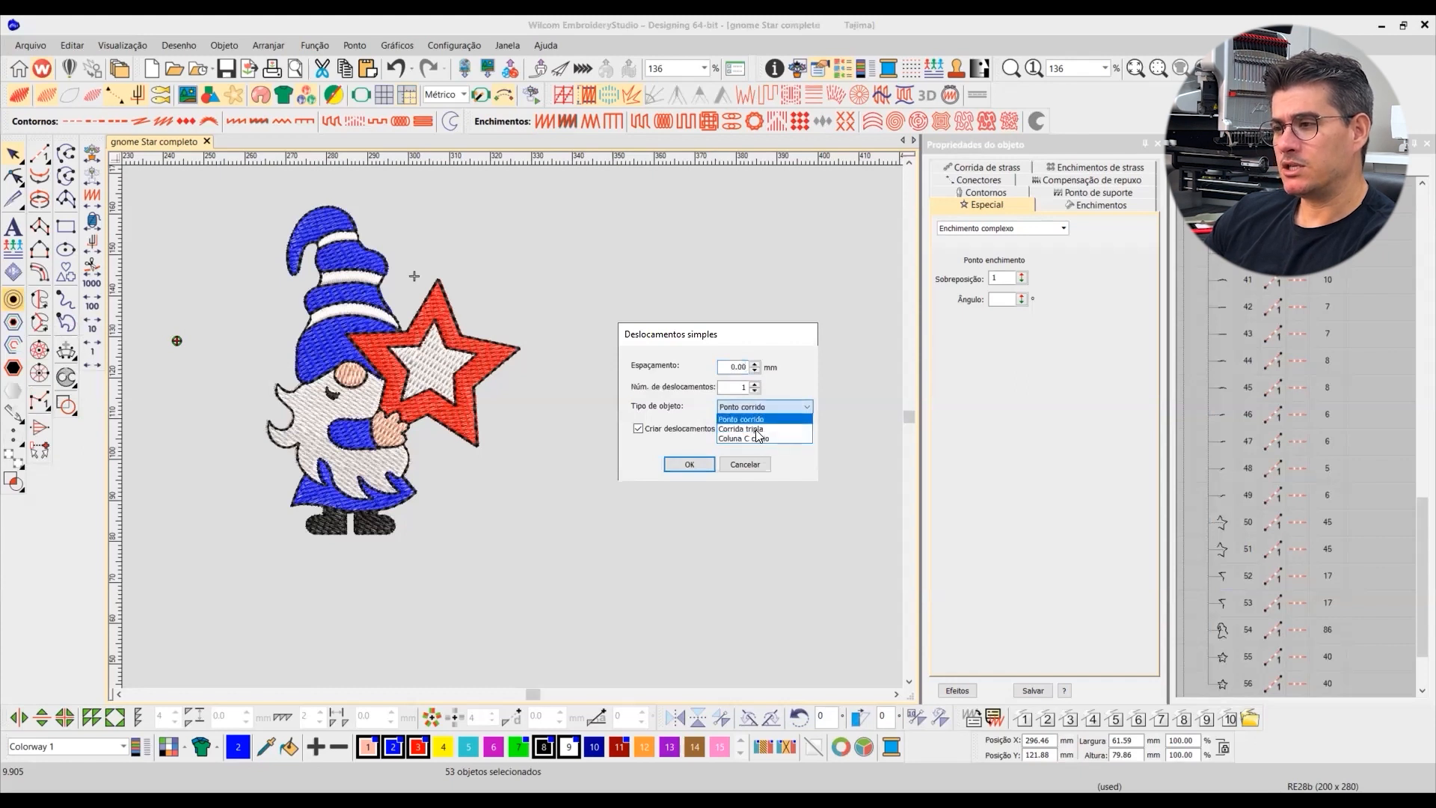
click(754, 419)
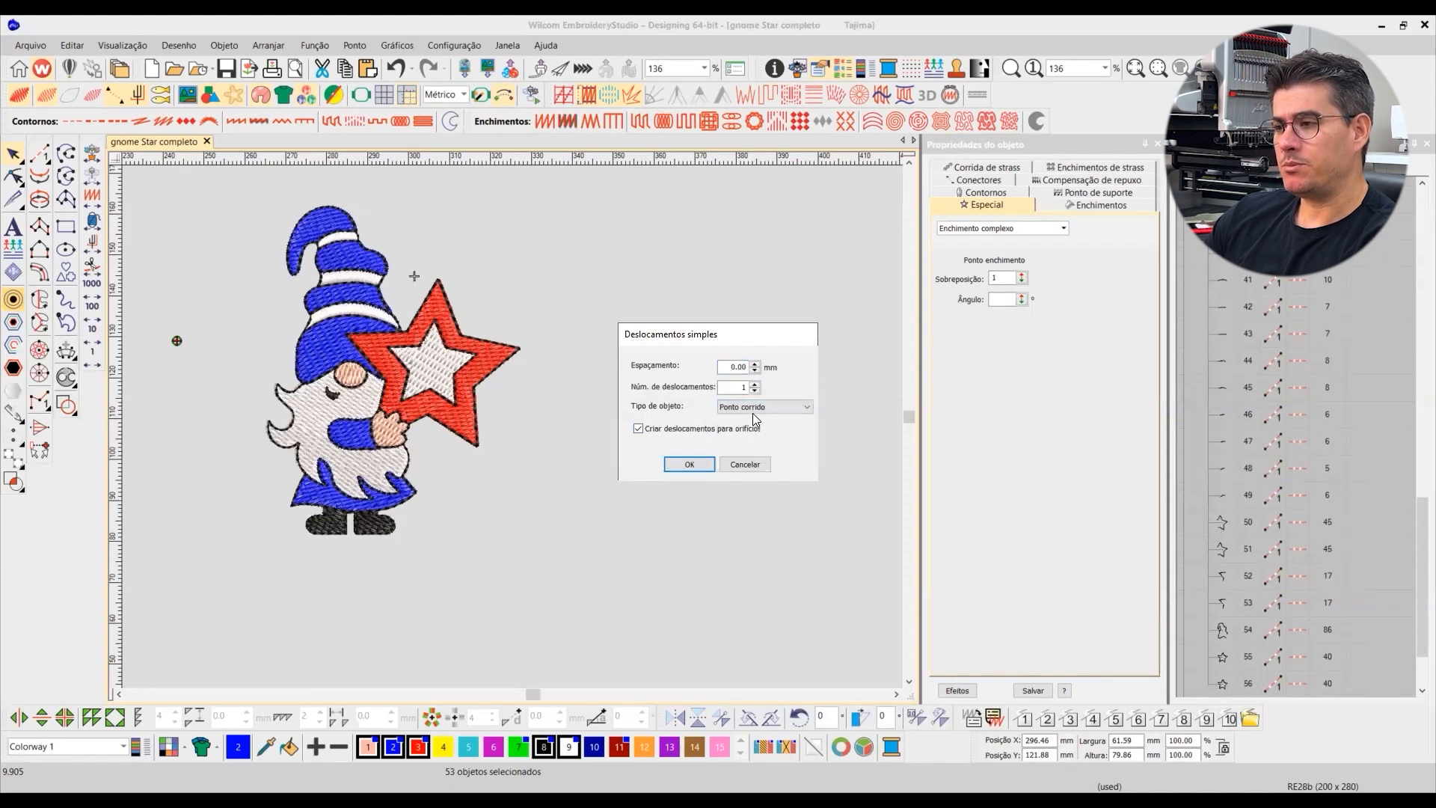
click(690, 465)
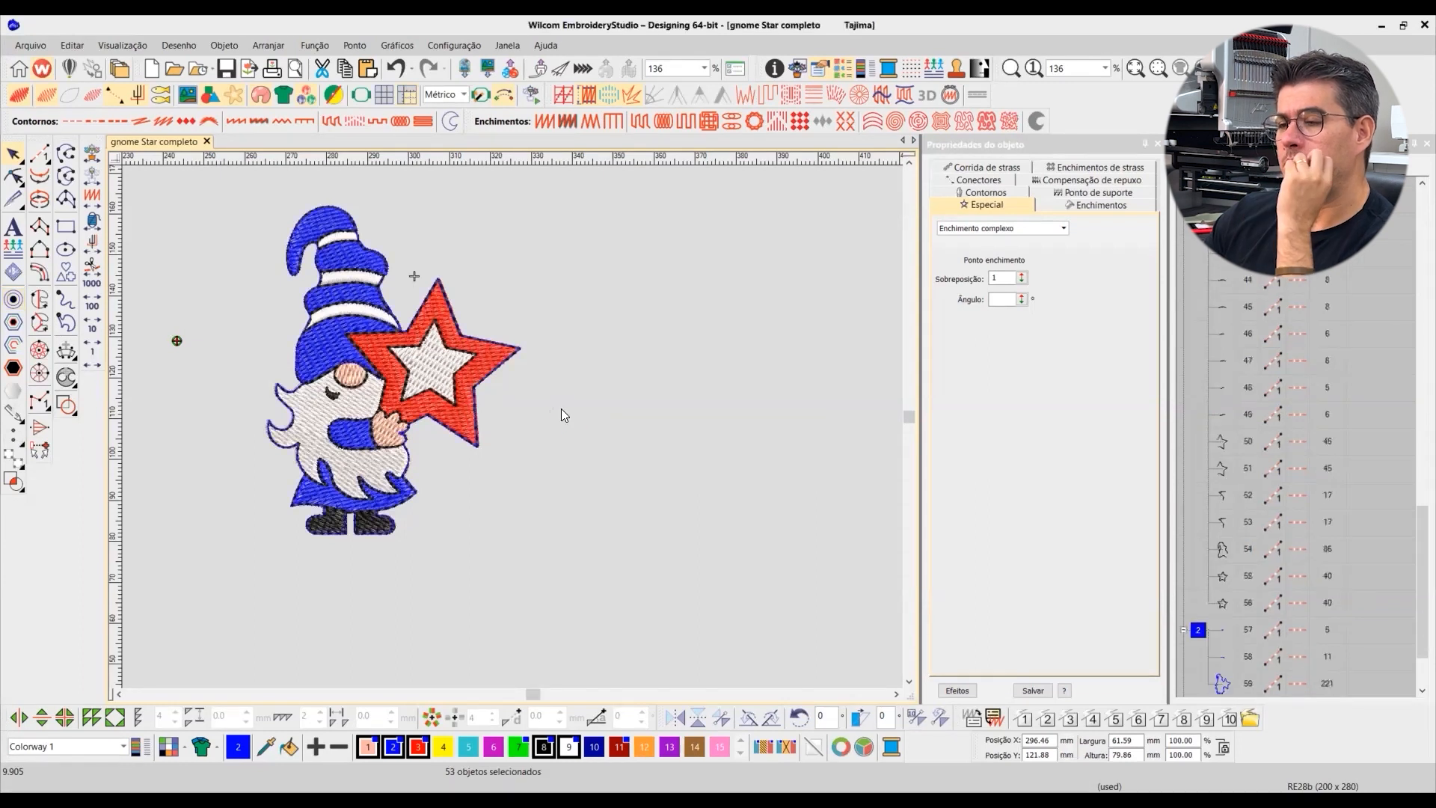
Step: Recolour the full-silhouette offset outline pink and move it about 66 mm to the right of the gnome
click(561, 409)
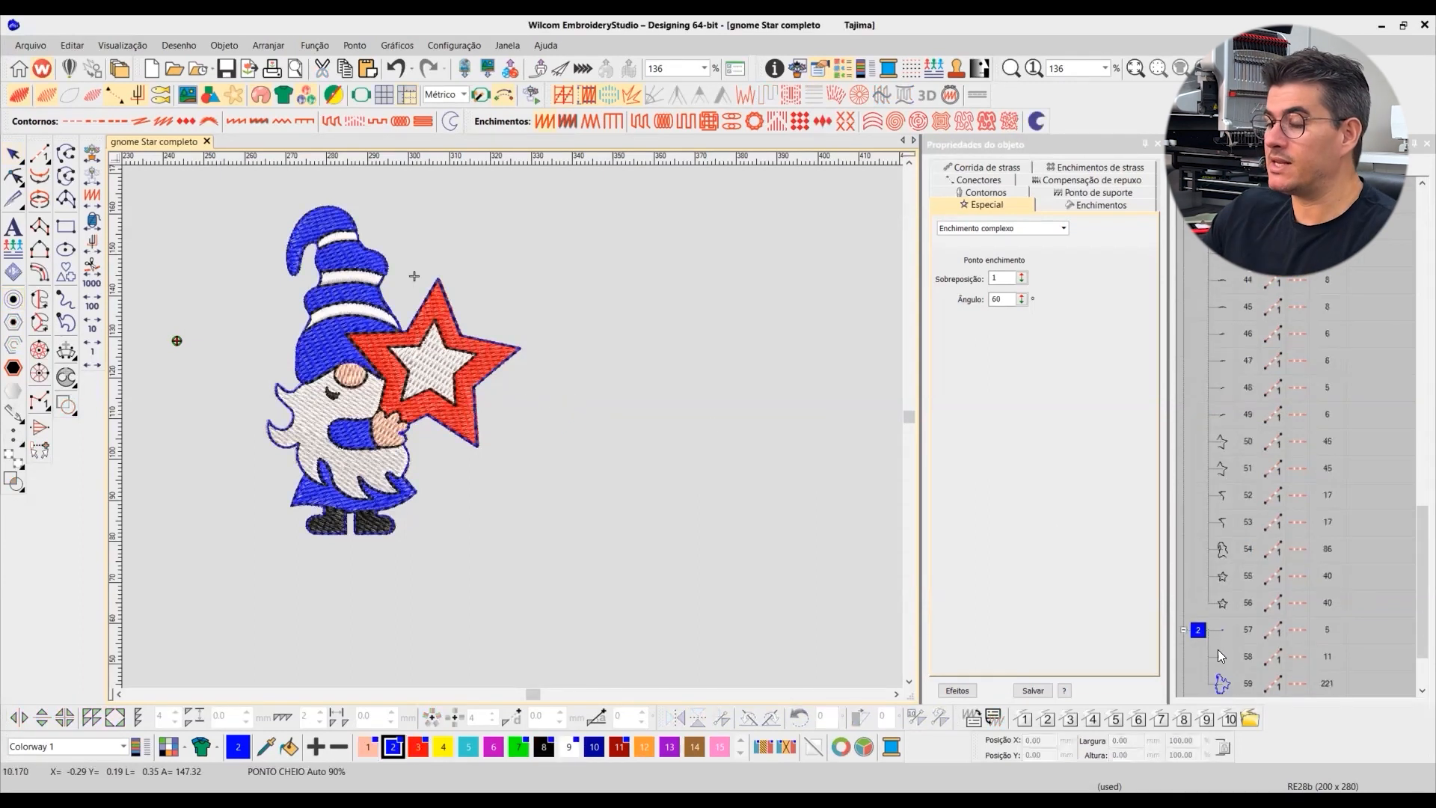
click(1222, 683)
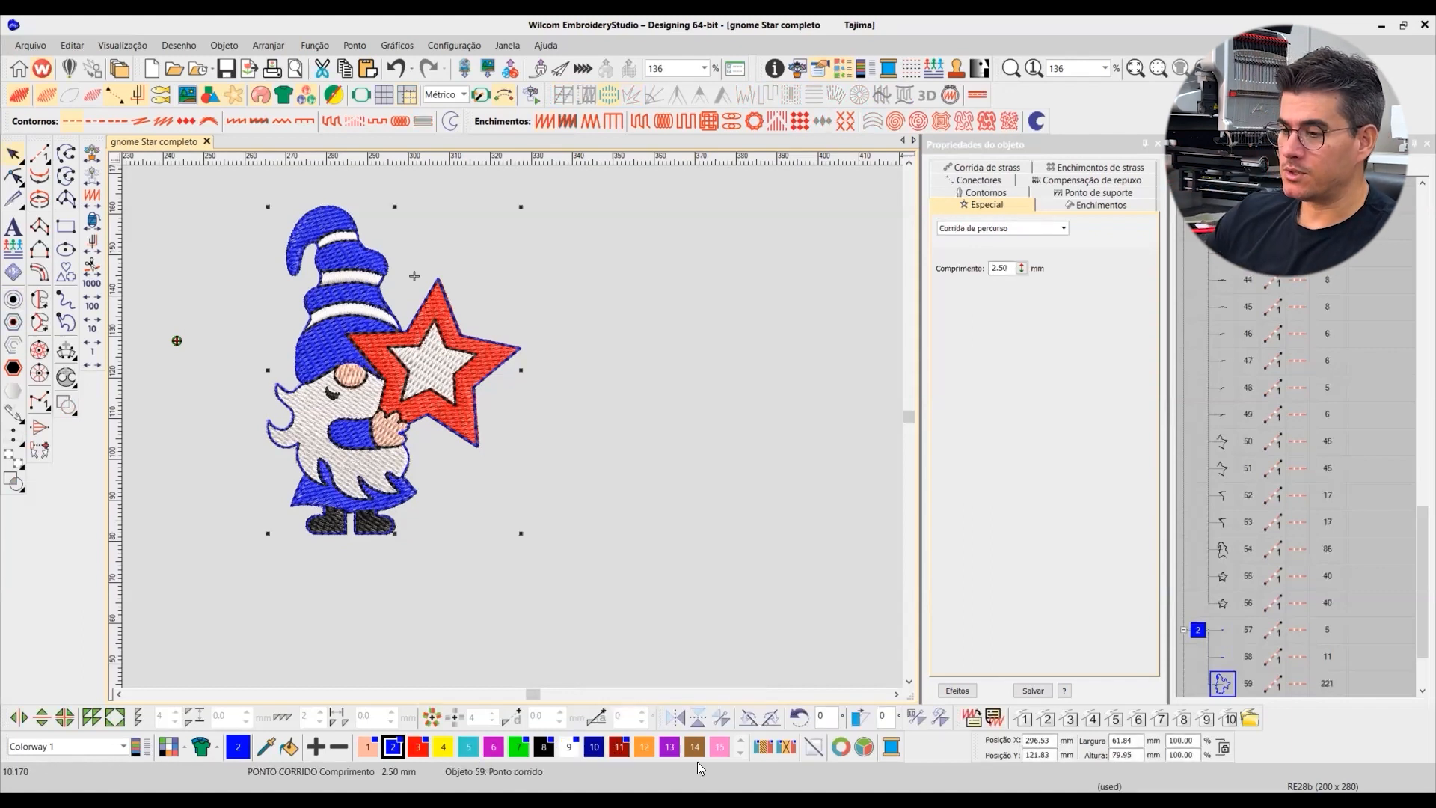
click(719, 747)
drag(432, 481, 701, 487)
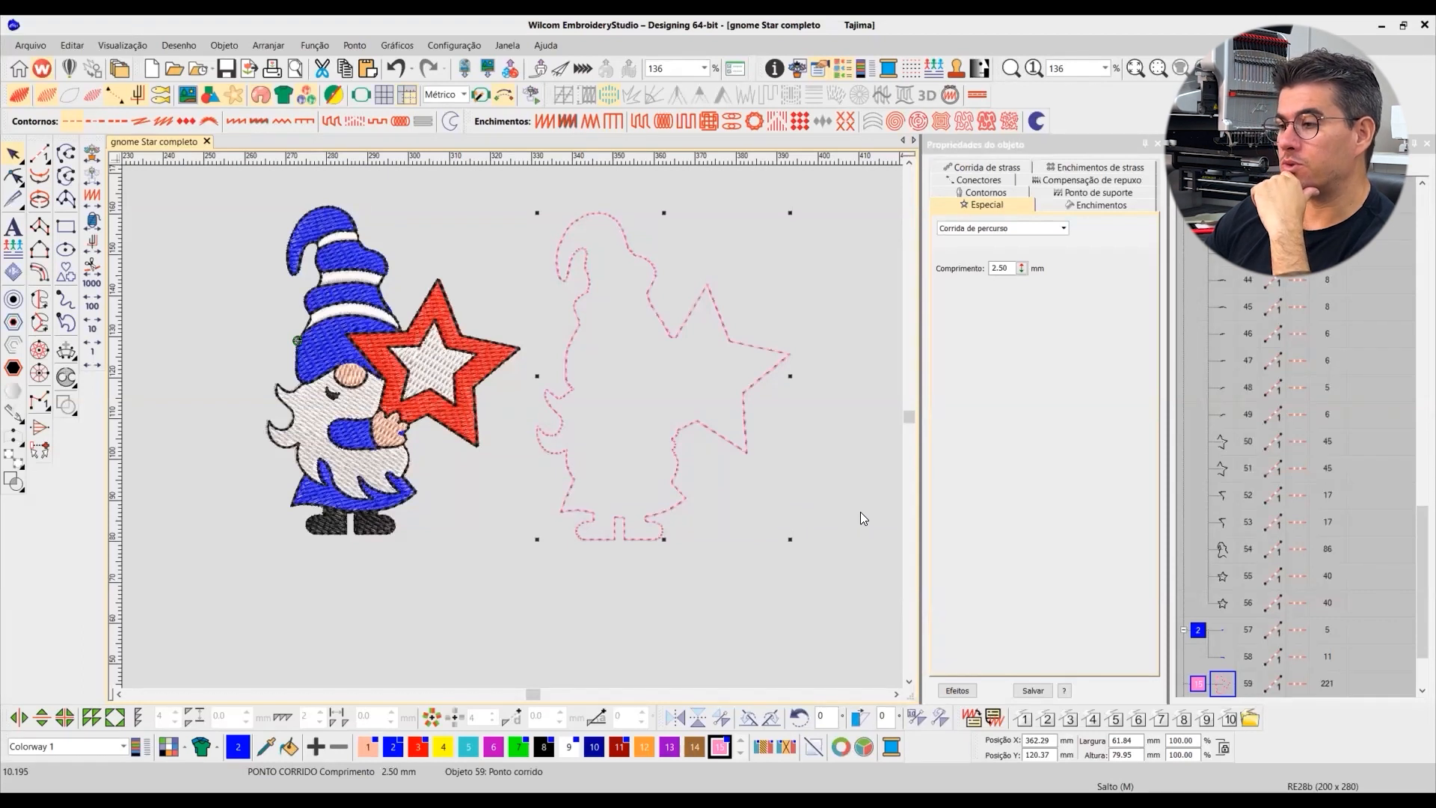
Step: Delete the two small leftover blue run-stitch objects generated with the silhouette offset
click(1224, 630)
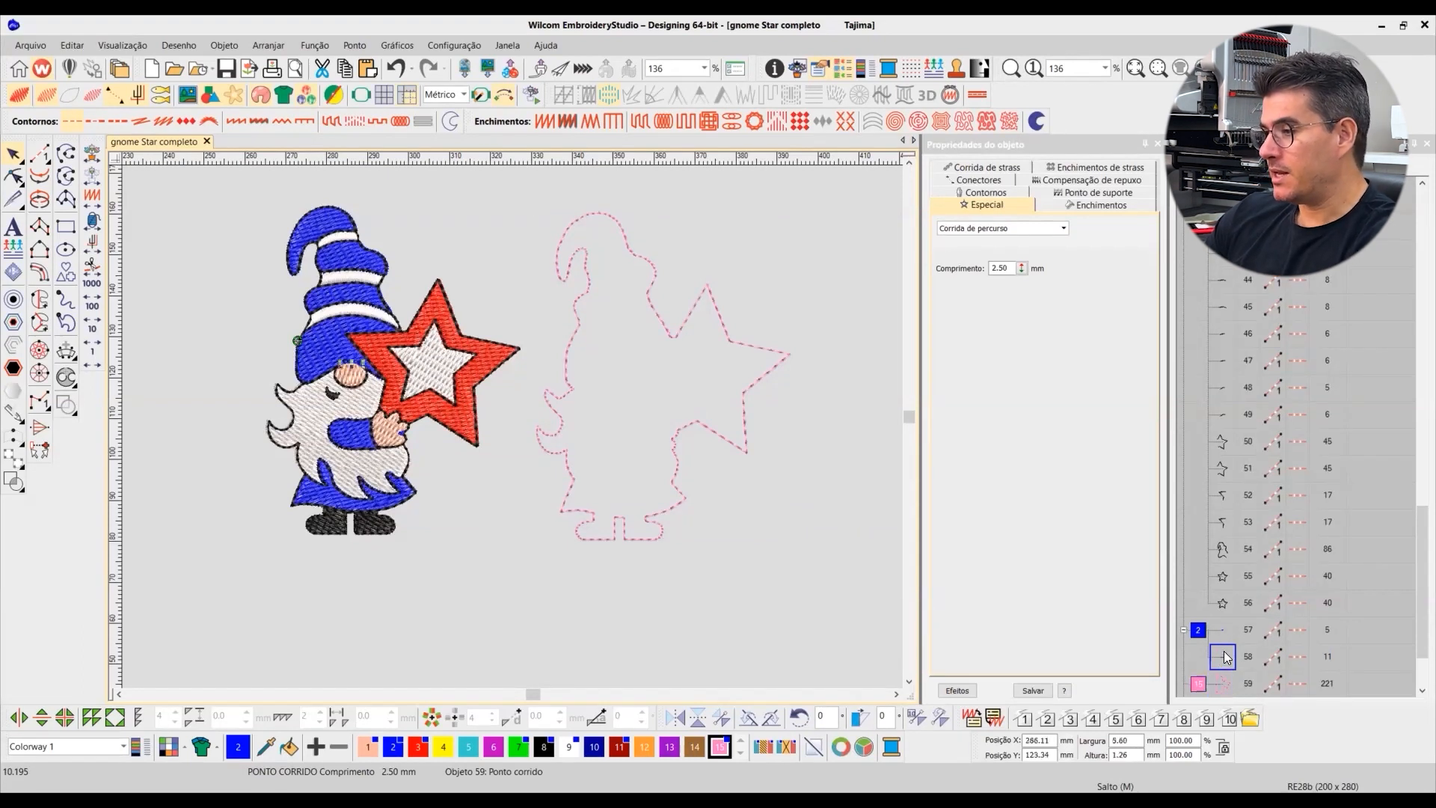
click(1227, 658)
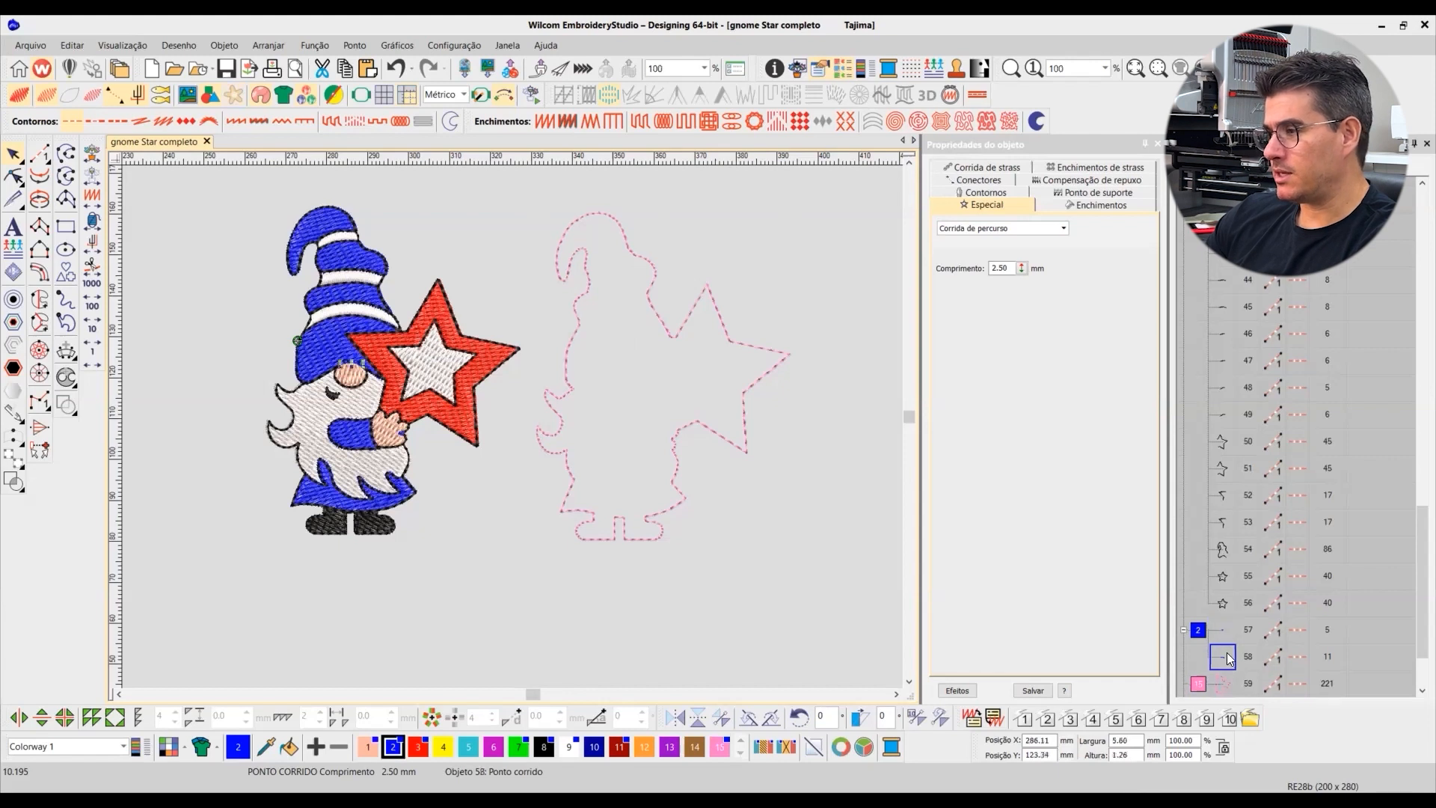
ctrl+click(1225, 628)
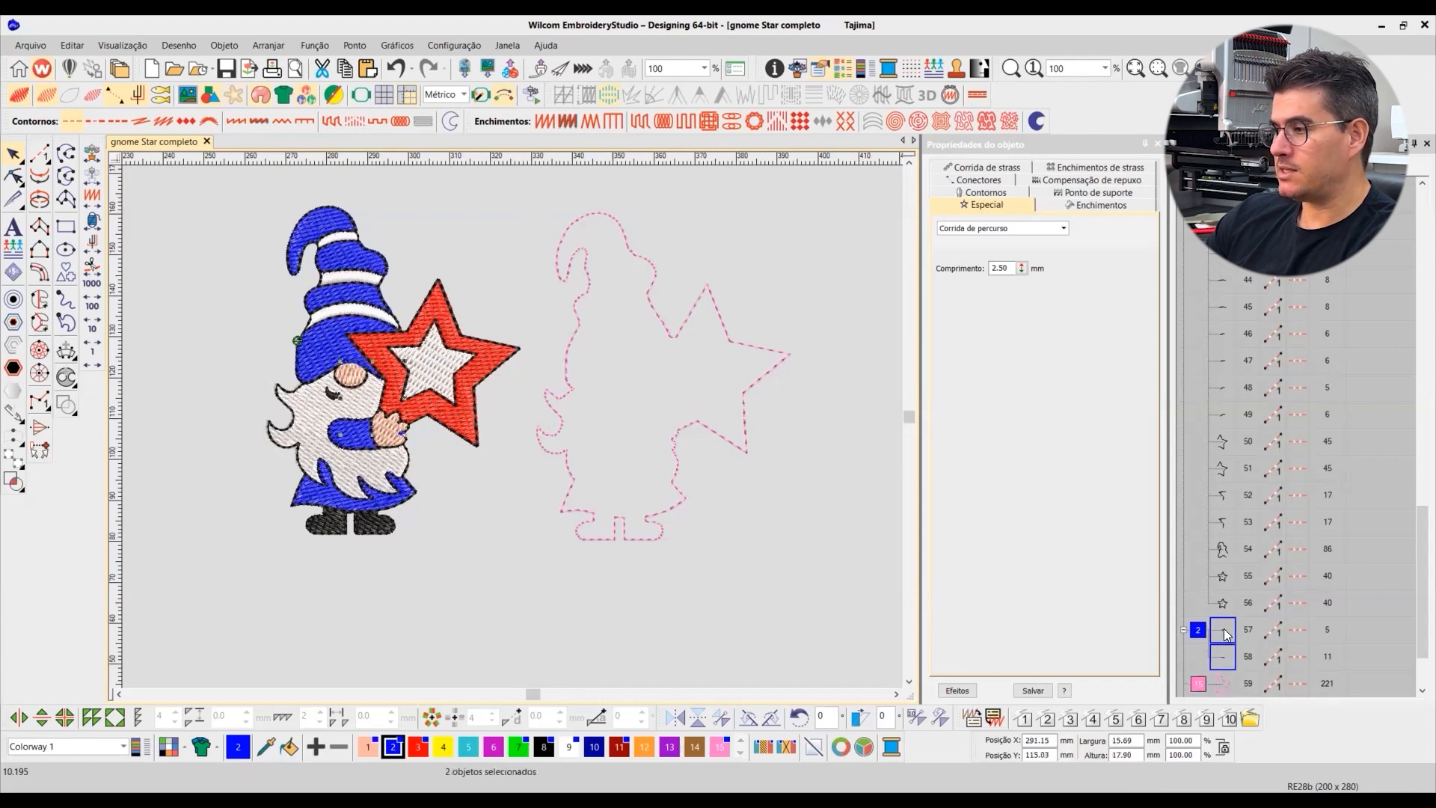
key(Delete)
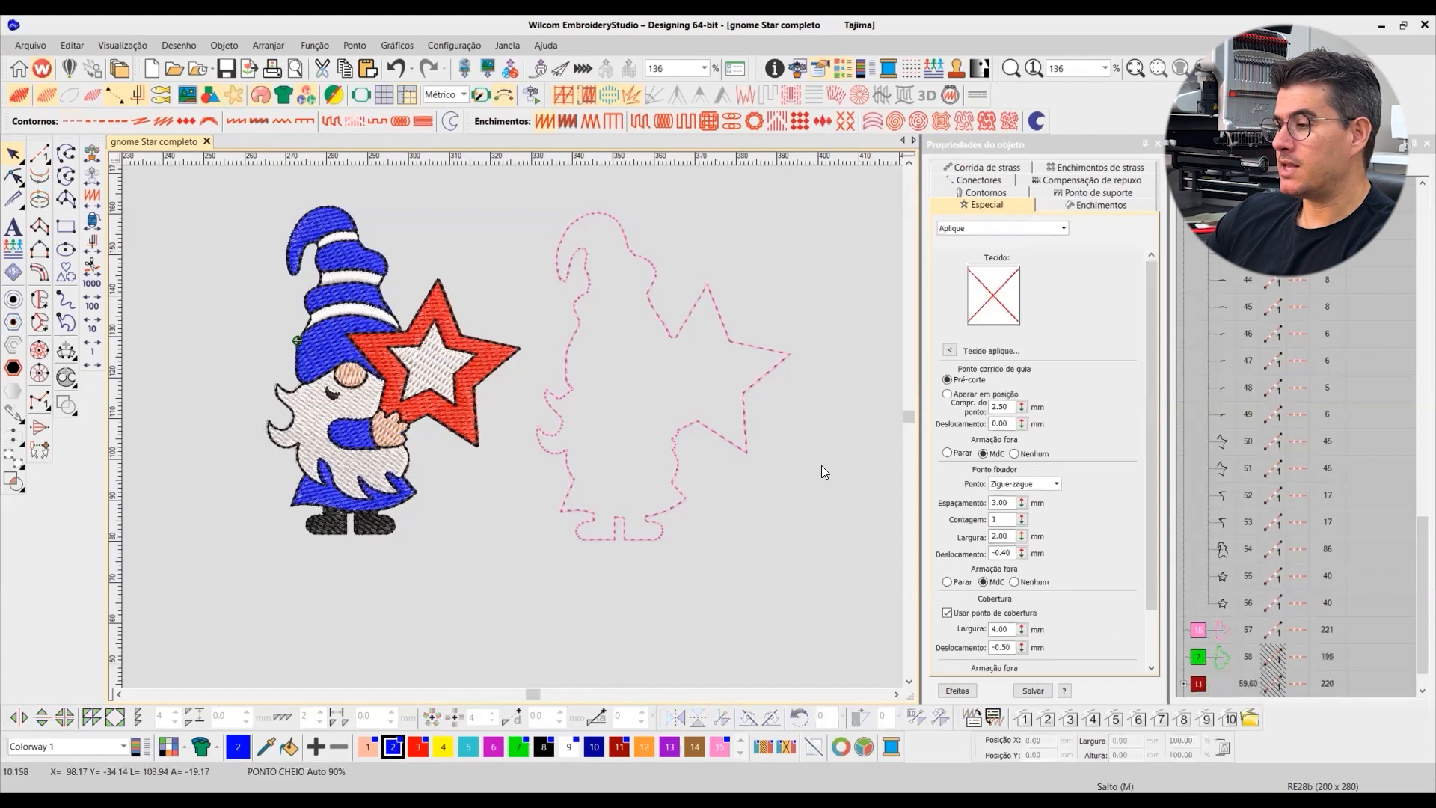
Step: Convert the pink silhouette outline to a Tatami fill with 4.00 mm stitch spacing
click(725, 329)
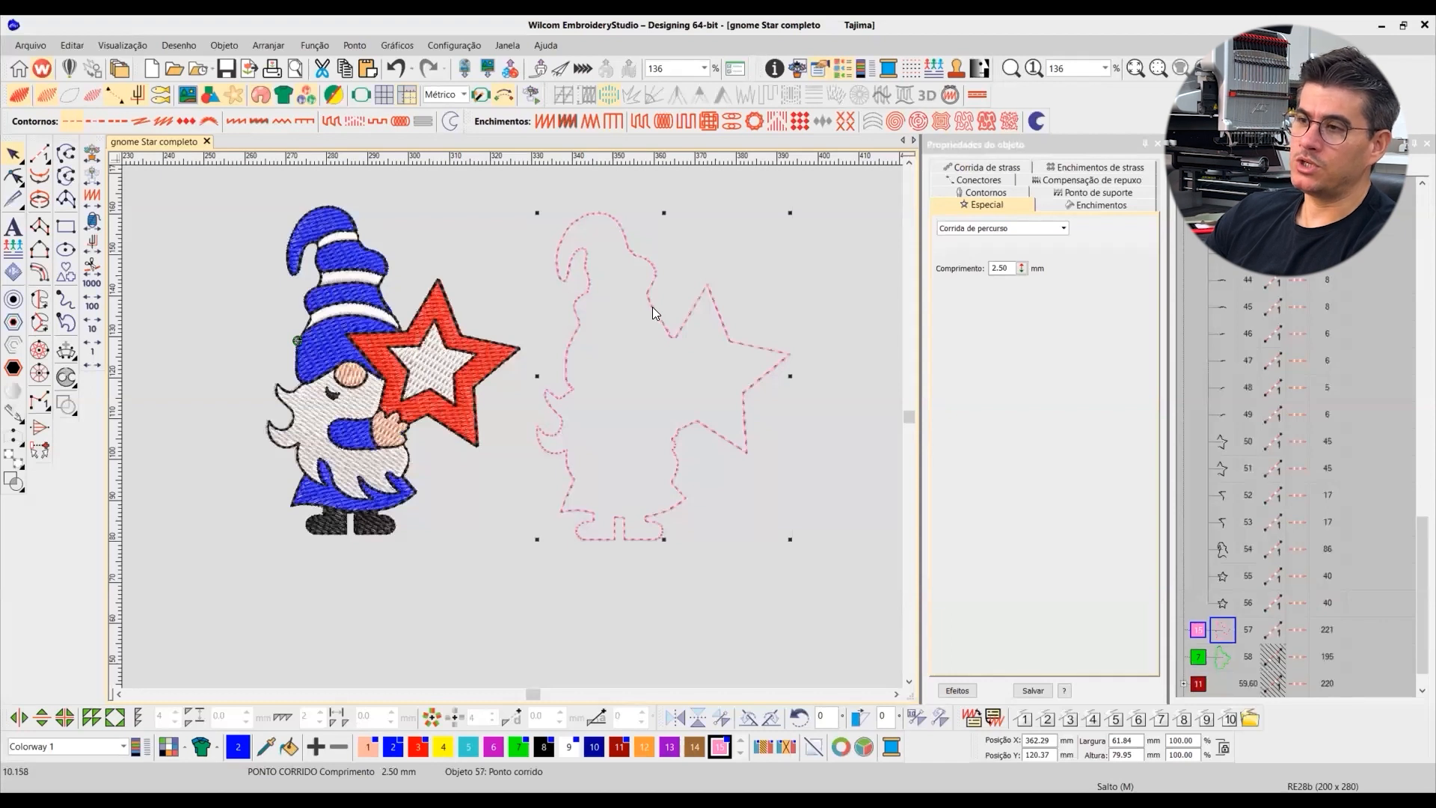
click(639, 123)
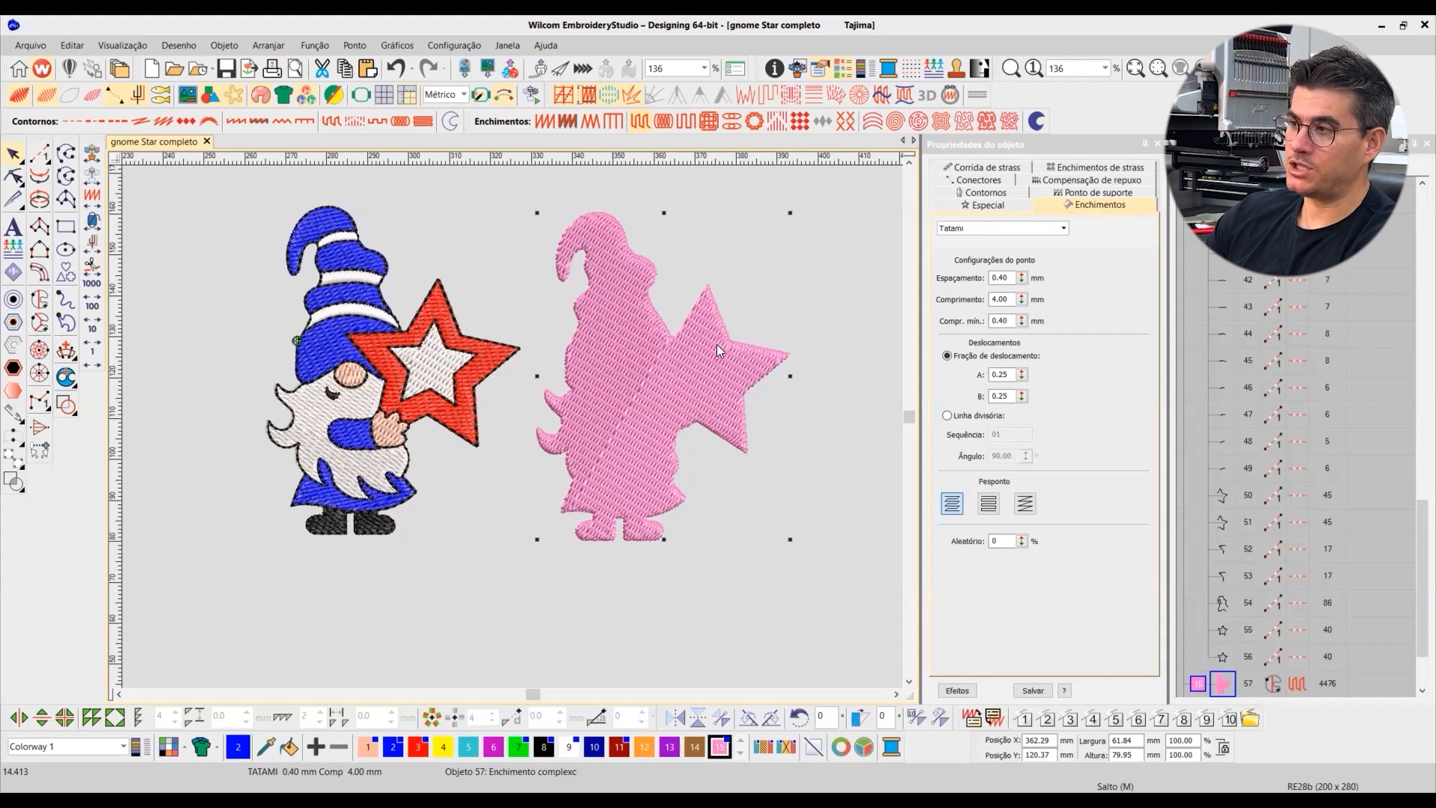
double_click(1011, 282)
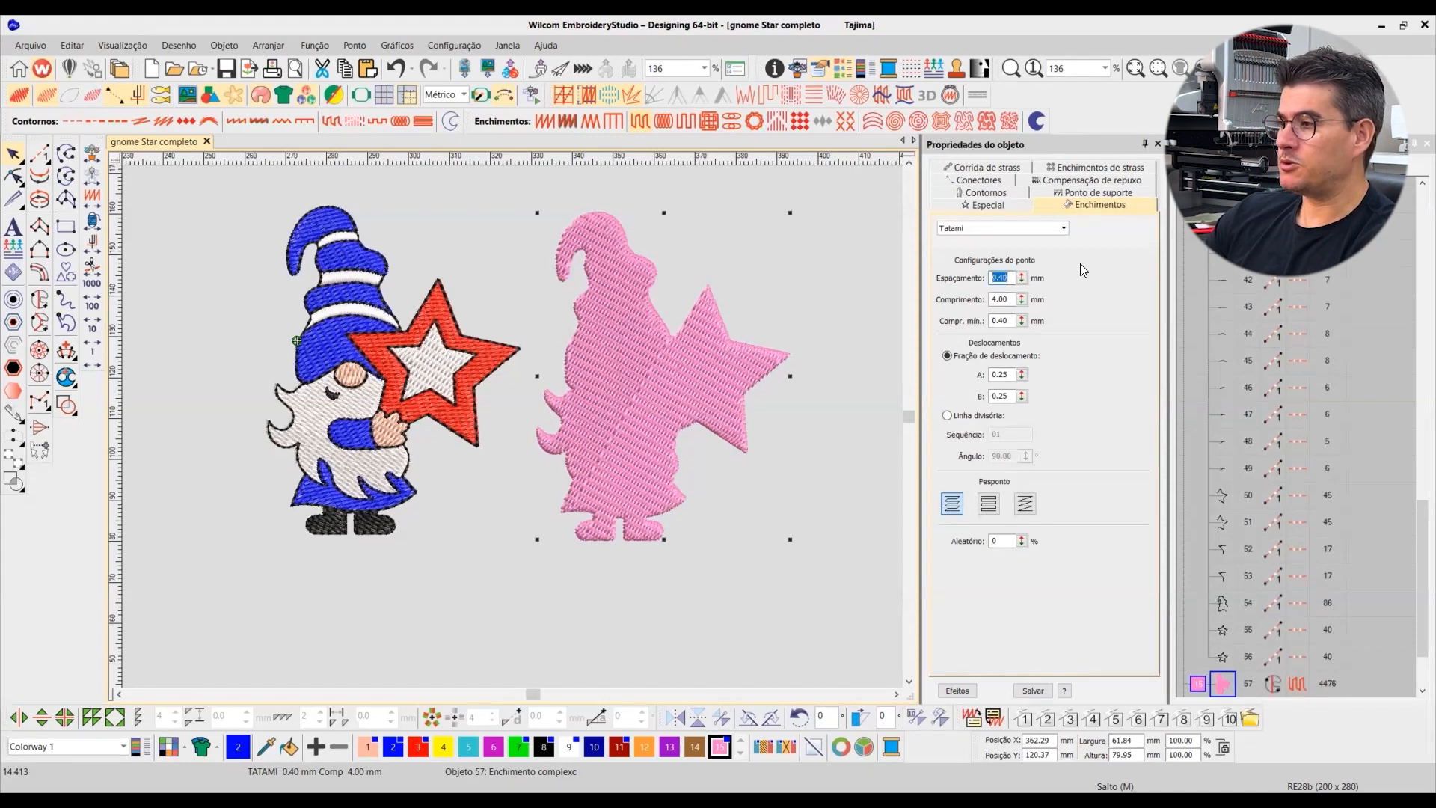
text(4.00)
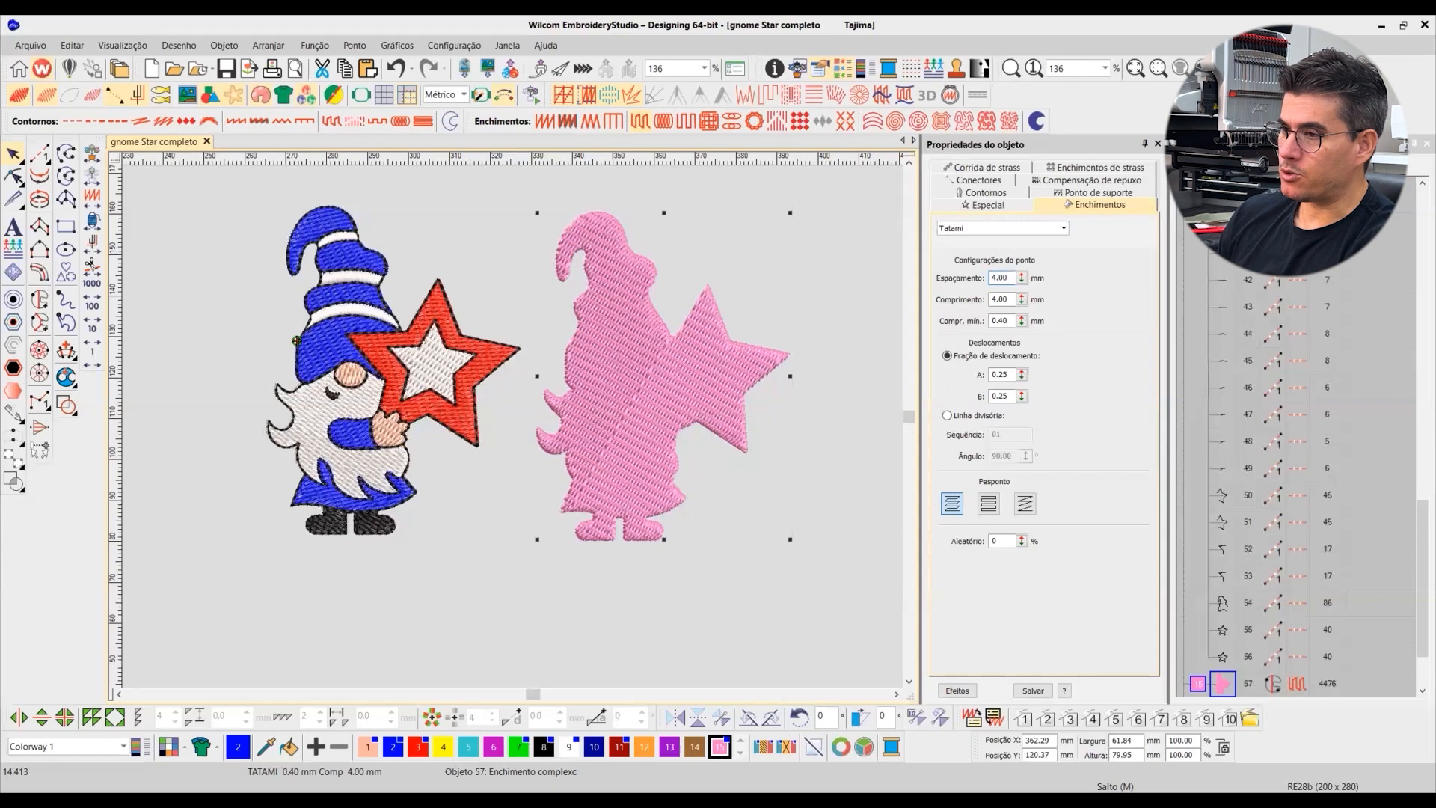
key(Return)
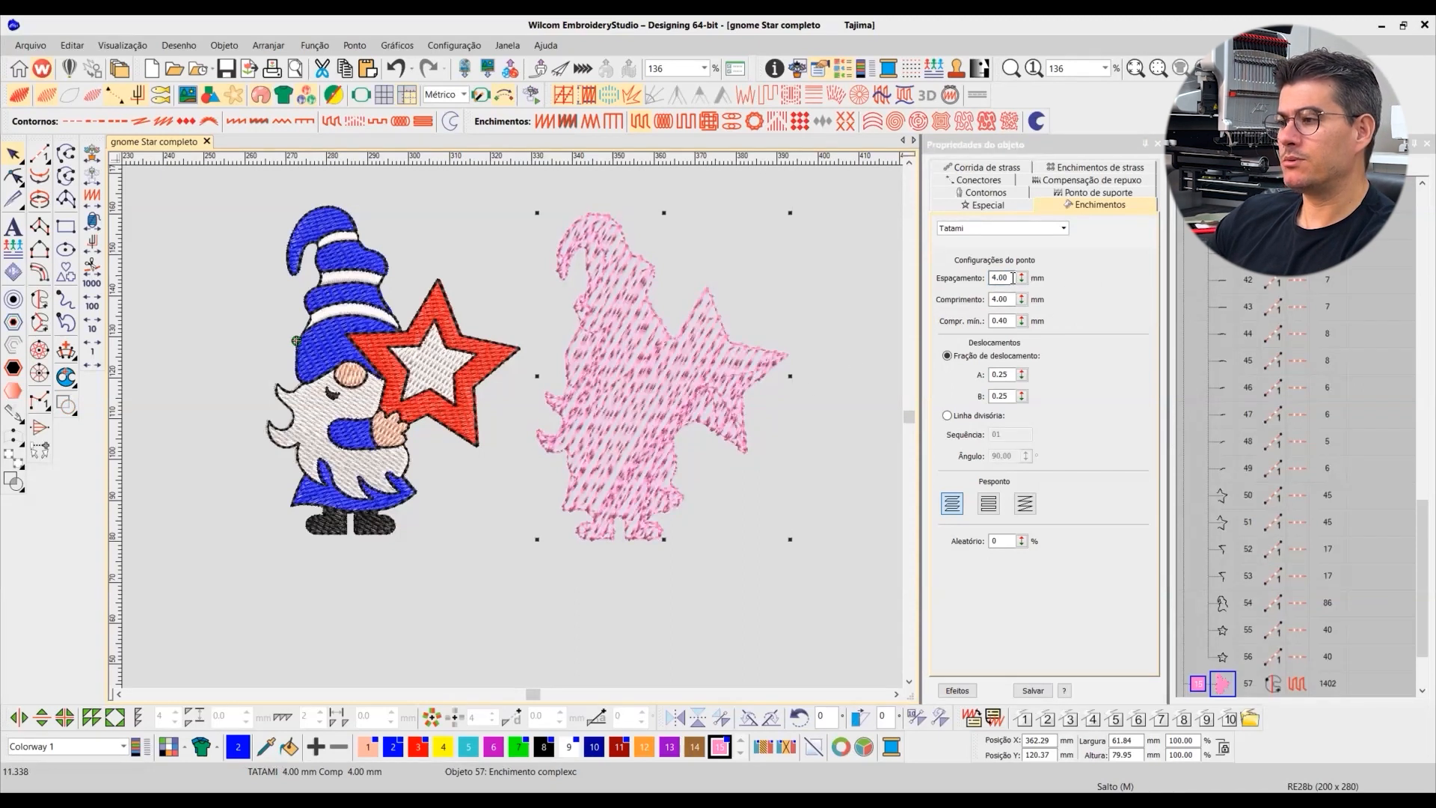
Step: Set the pink silhouette's first underlay to Tatami and disable its second underlay
click(1091, 194)
click(1012, 265)
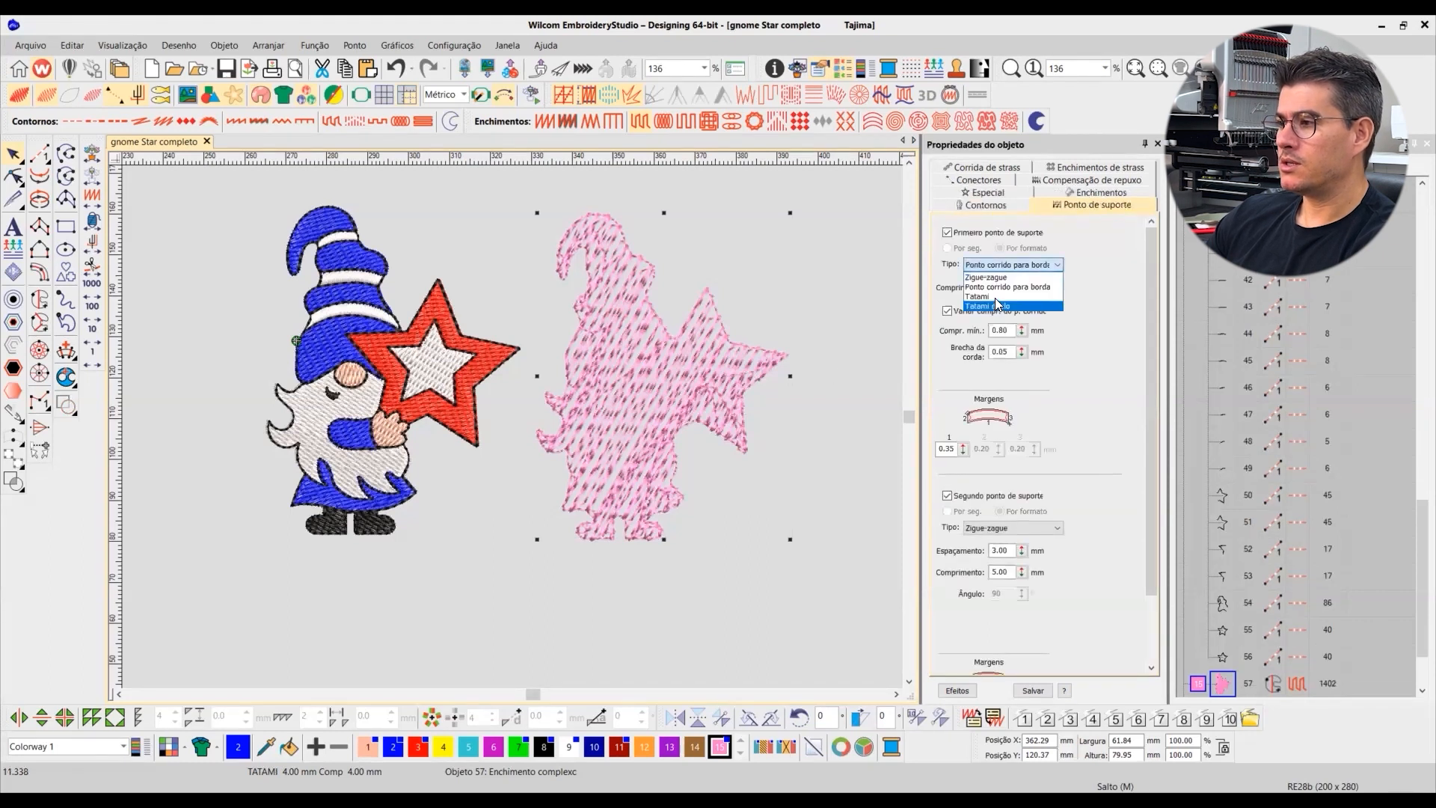
click(1002, 291)
click(962, 496)
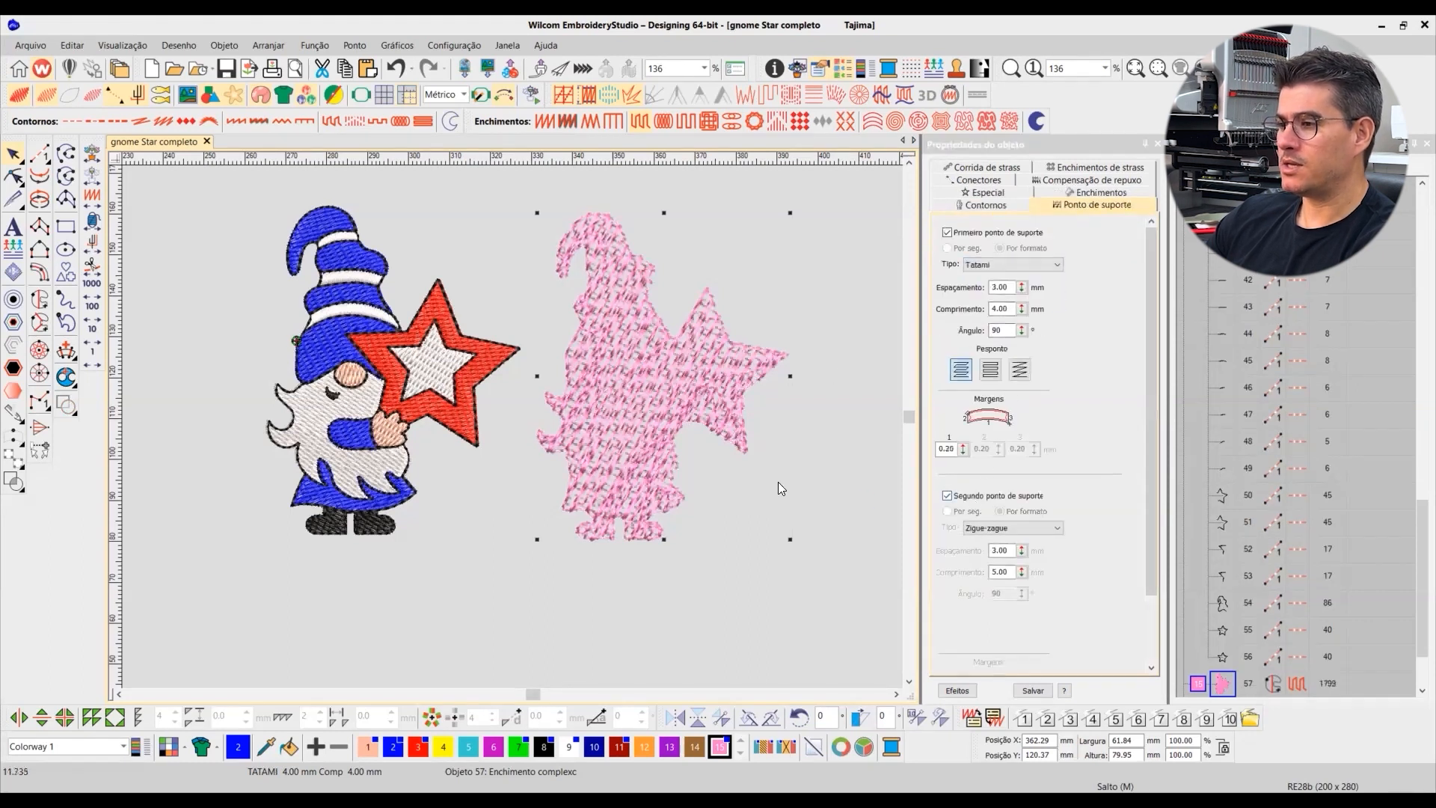
Step: Move the pink silhouette fill back over the gnome and star so that it matches their contours
drag(695, 390, 424, 375)
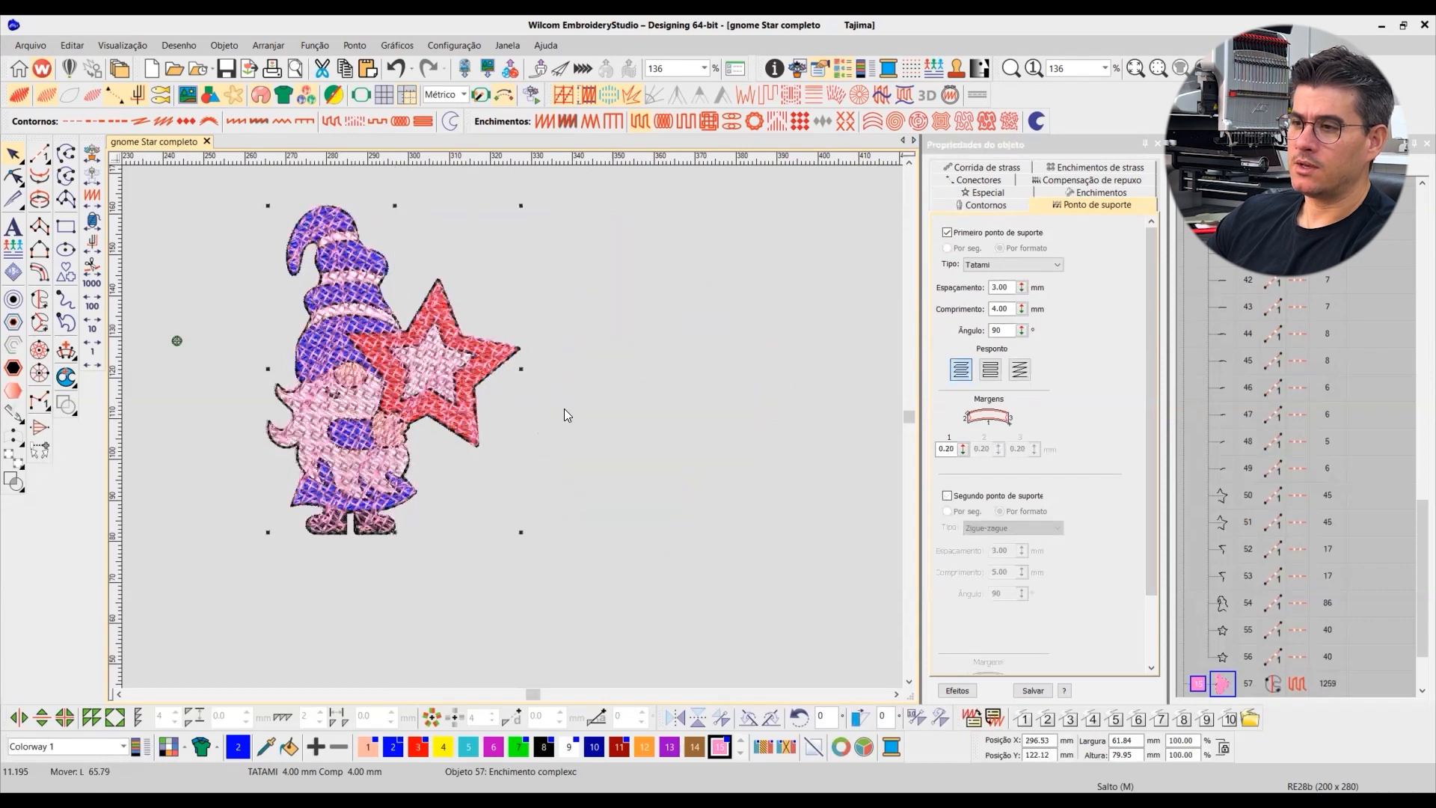
click(597, 335)
key(0)
key(ctrl+a)
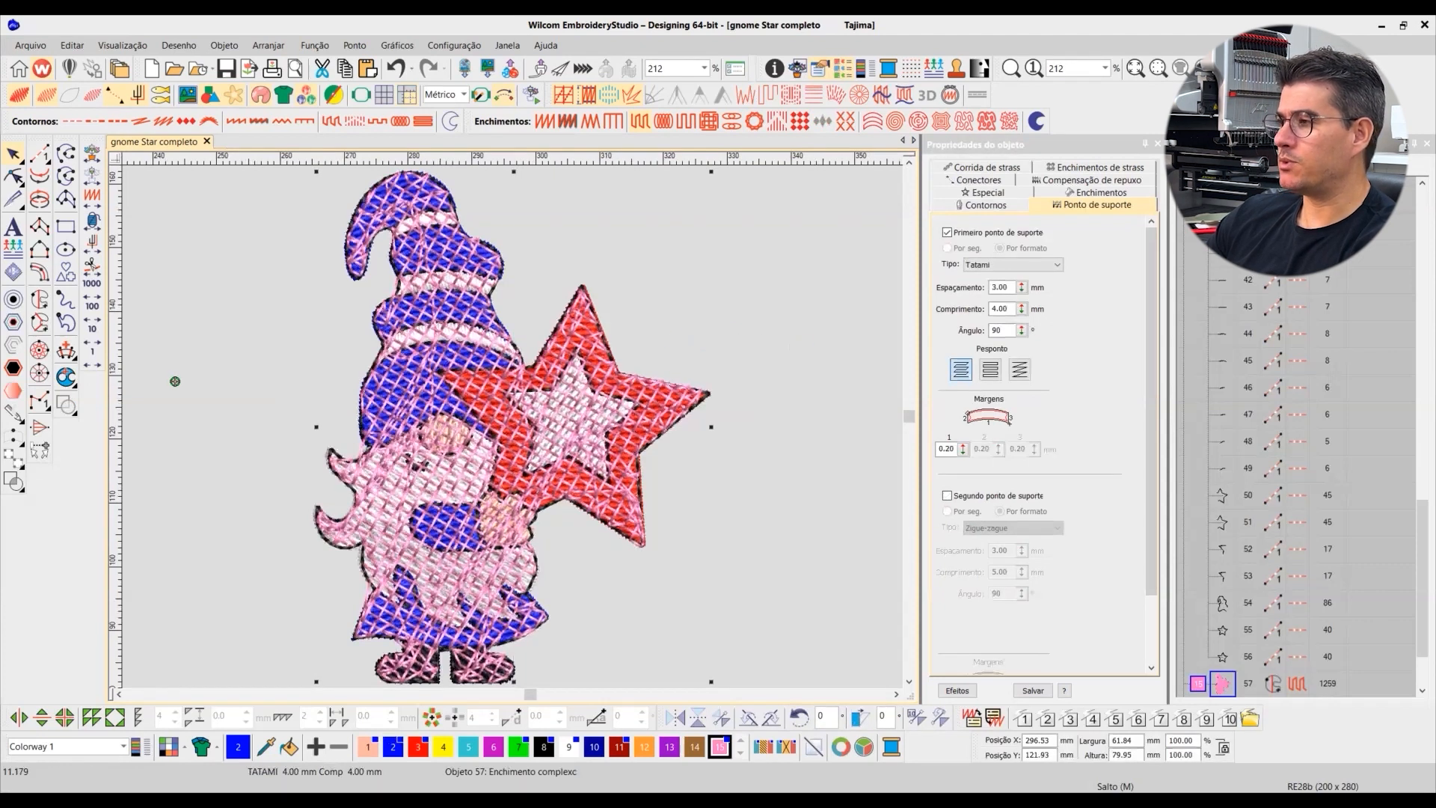
Step: Move the silhouette fill ahead of the white gnome and star objects in the stitching sequence and recolour it white
drag(1226, 415, 1197, 274)
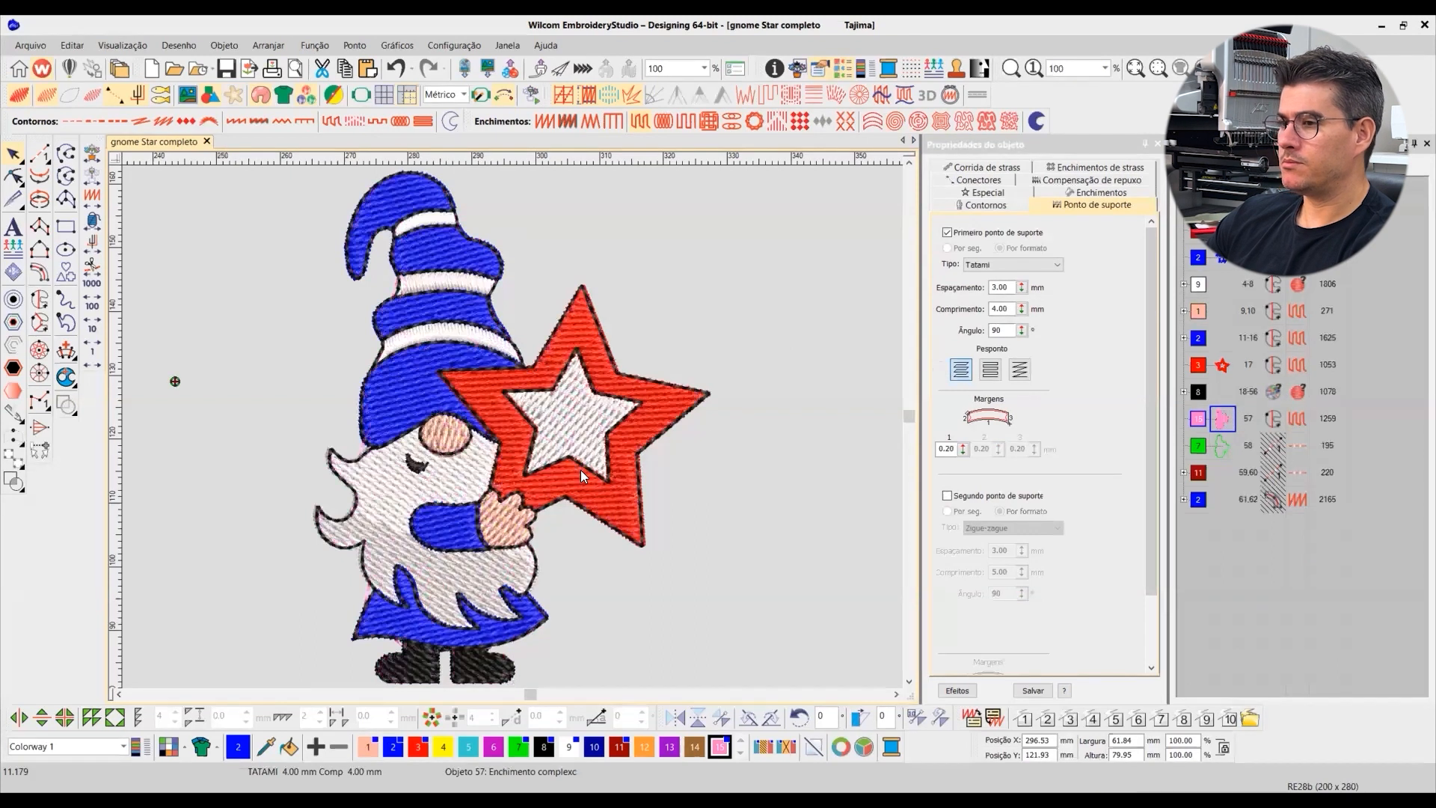
click(568, 747)
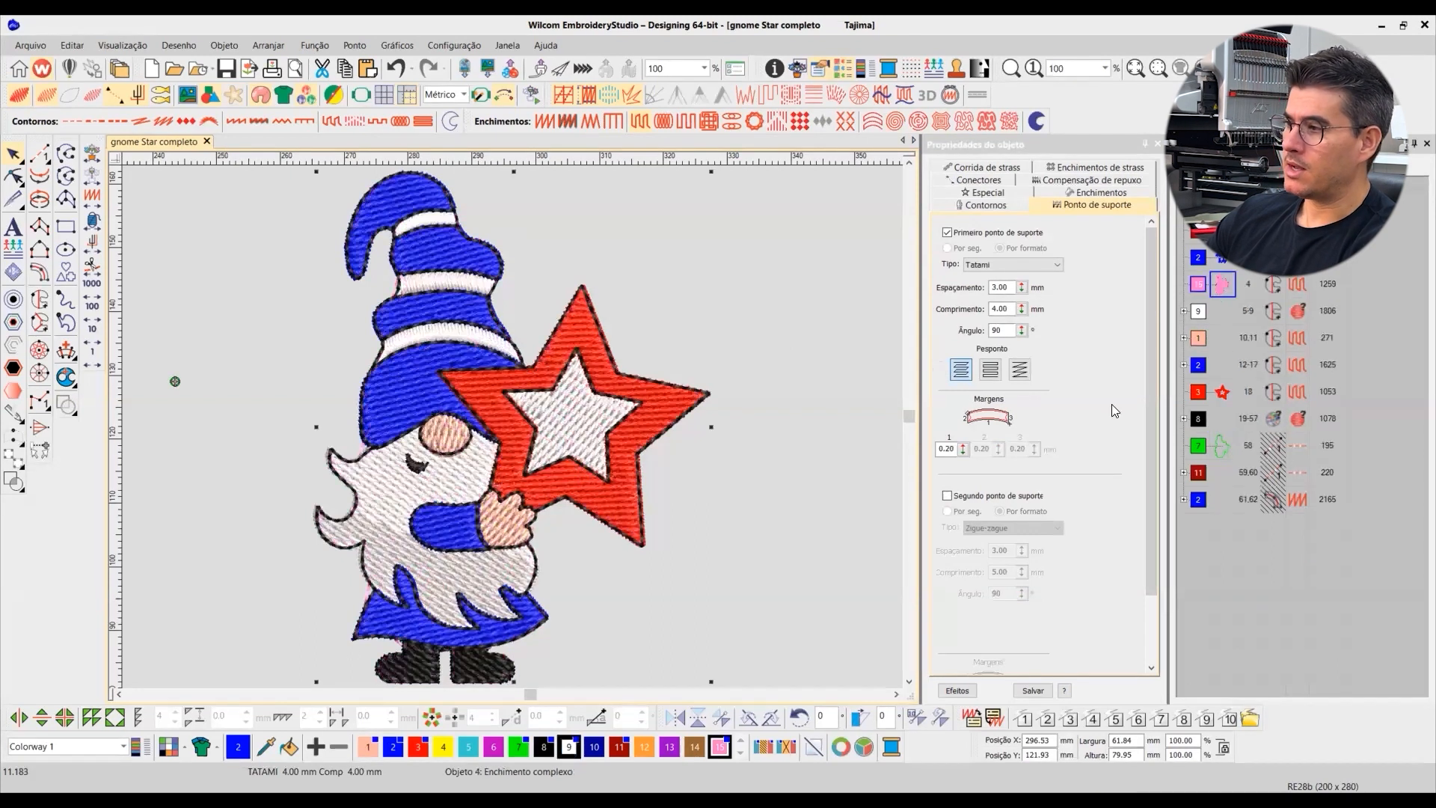
Step: Check the order of the white objects in the sequence and isolate the silhouette base fill for viewing
click(1224, 309)
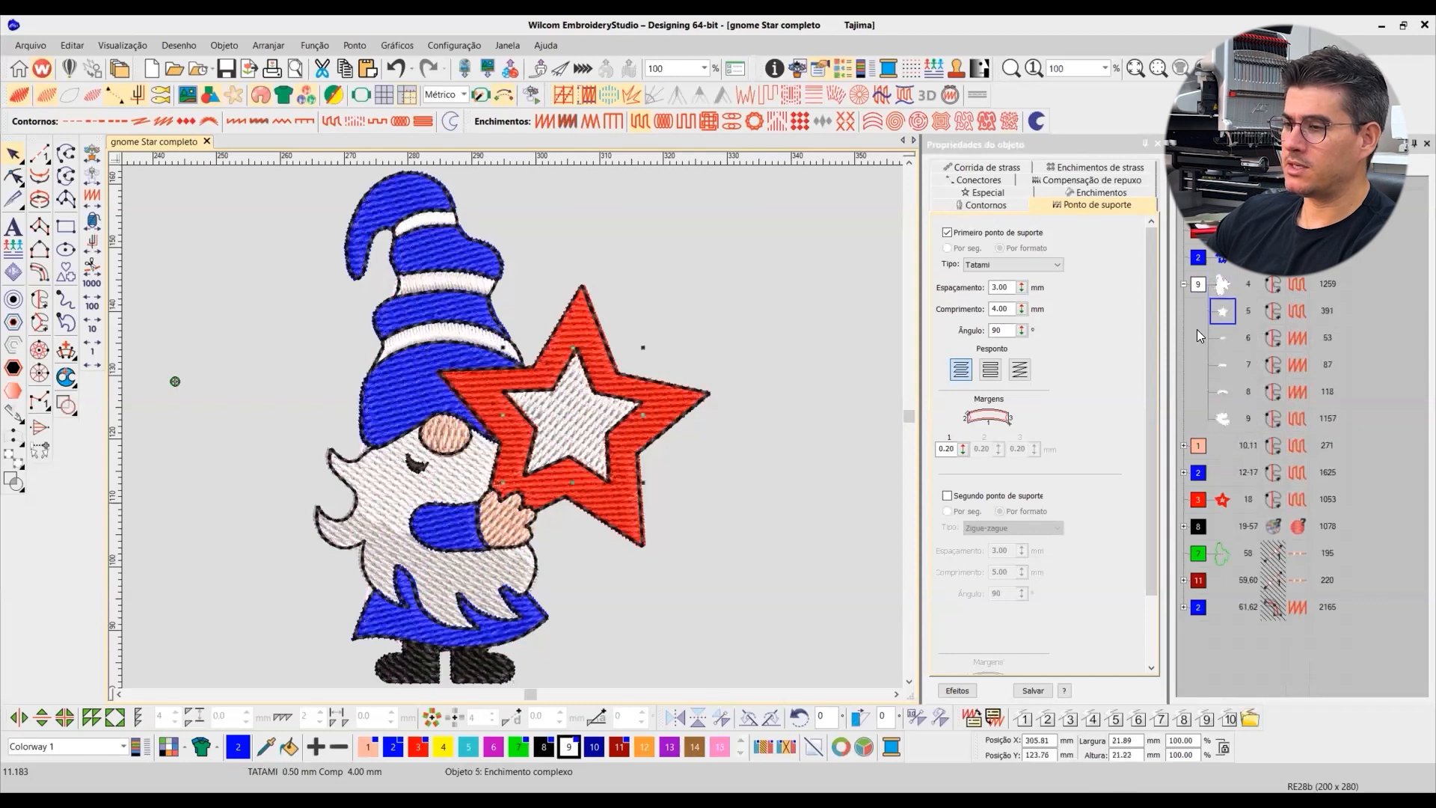
click(1225, 340)
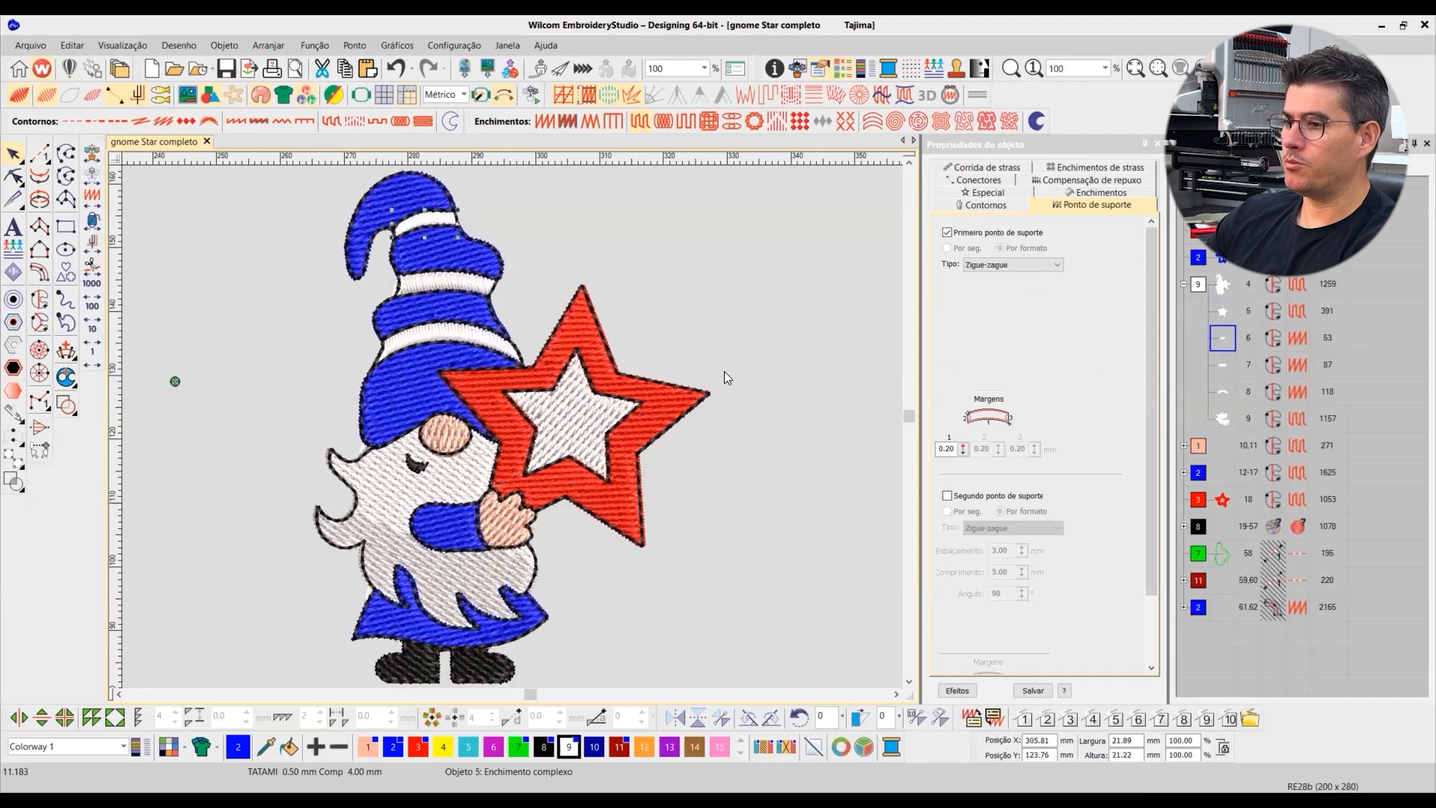
click(1222, 284)
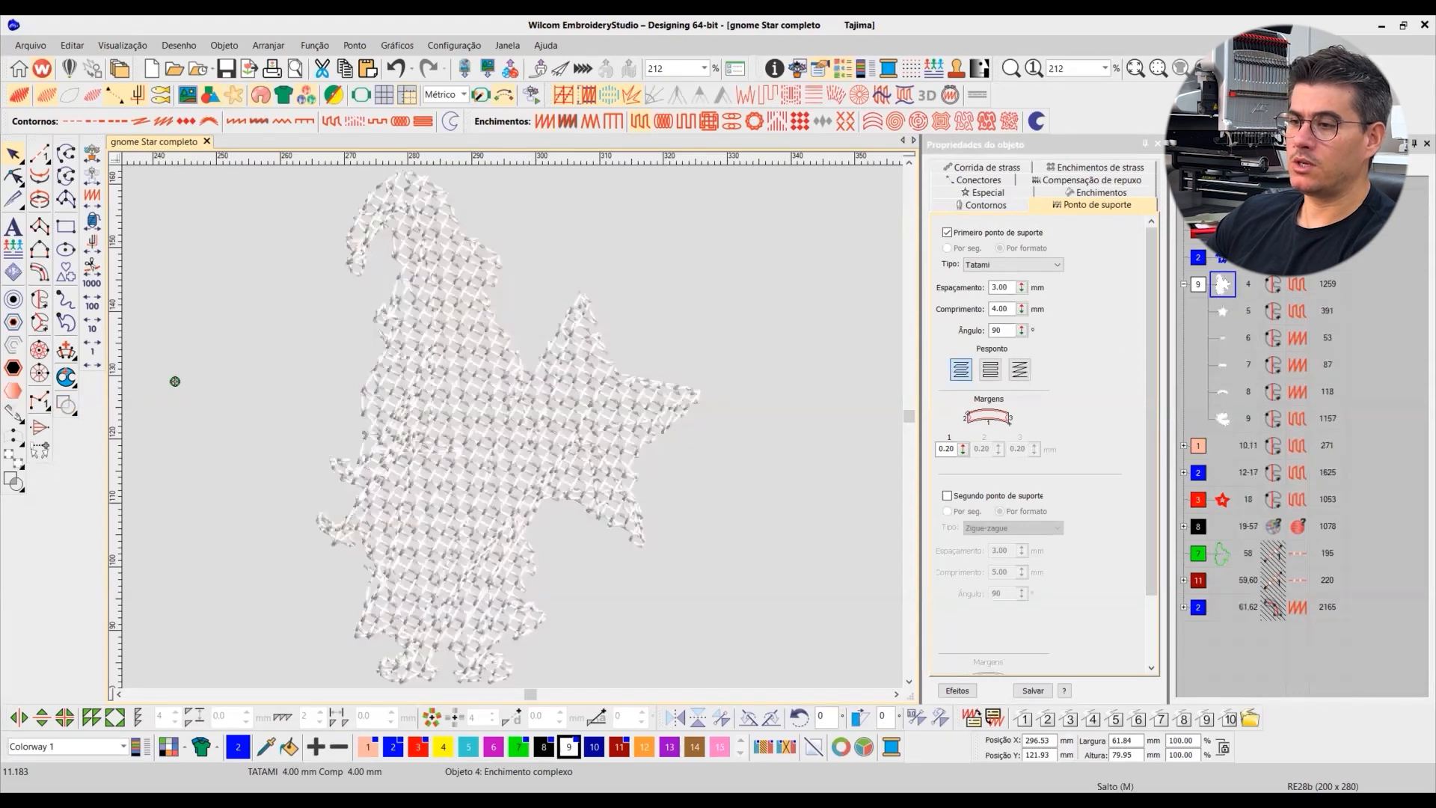
Step: Change the background colour to grey behind the isolated white silhouette base fill
key(shift+s)
key(shift+s)
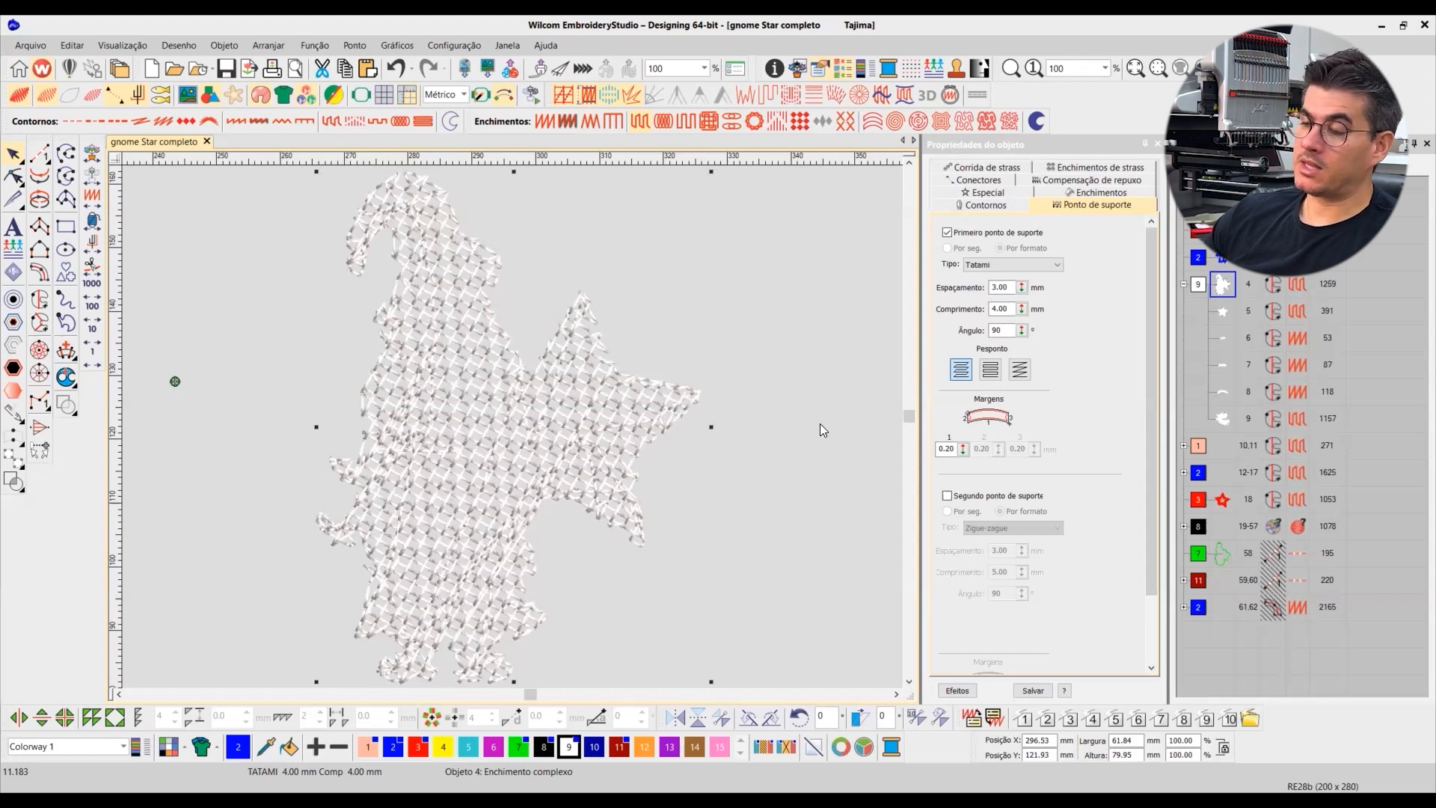
click(799, 351)
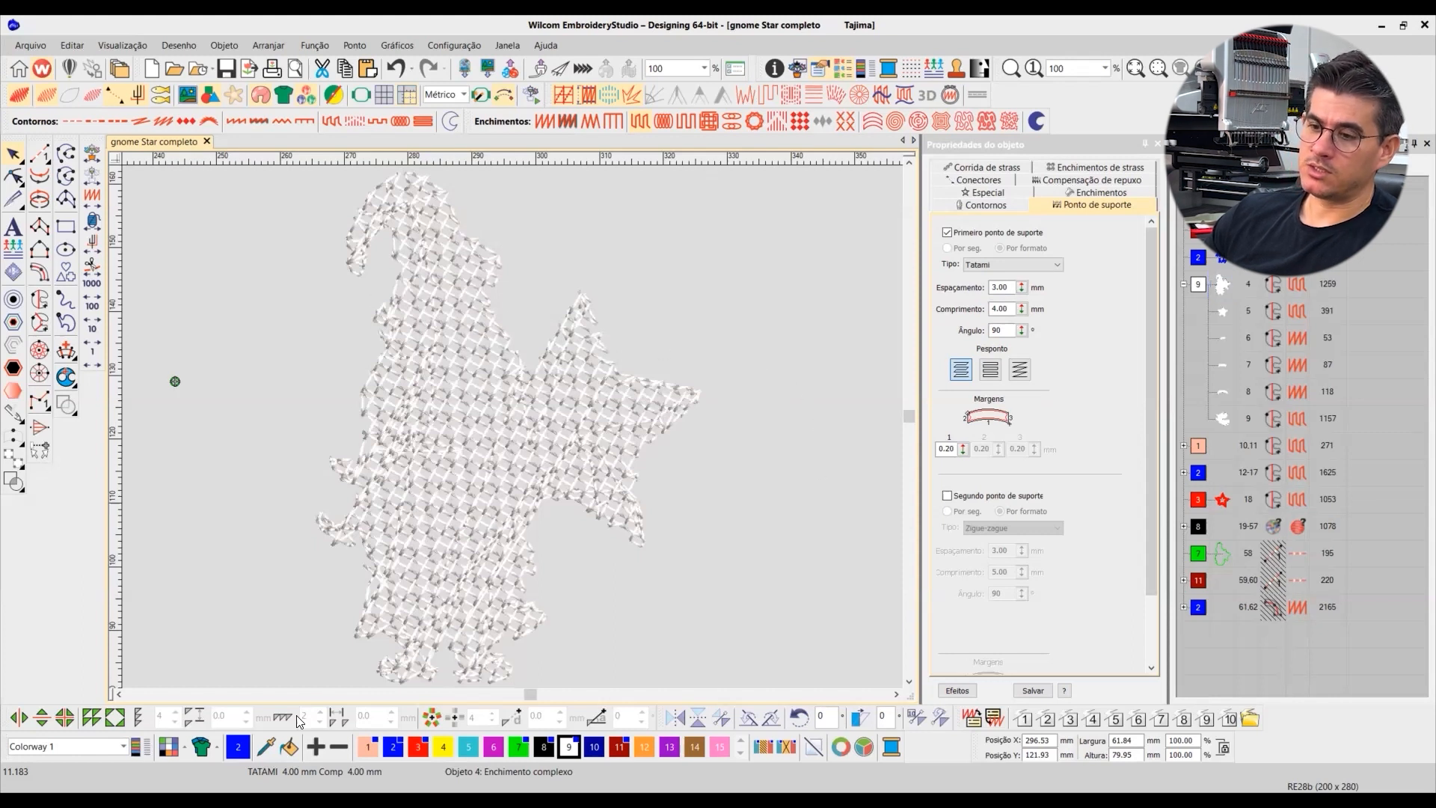
click(186, 747)
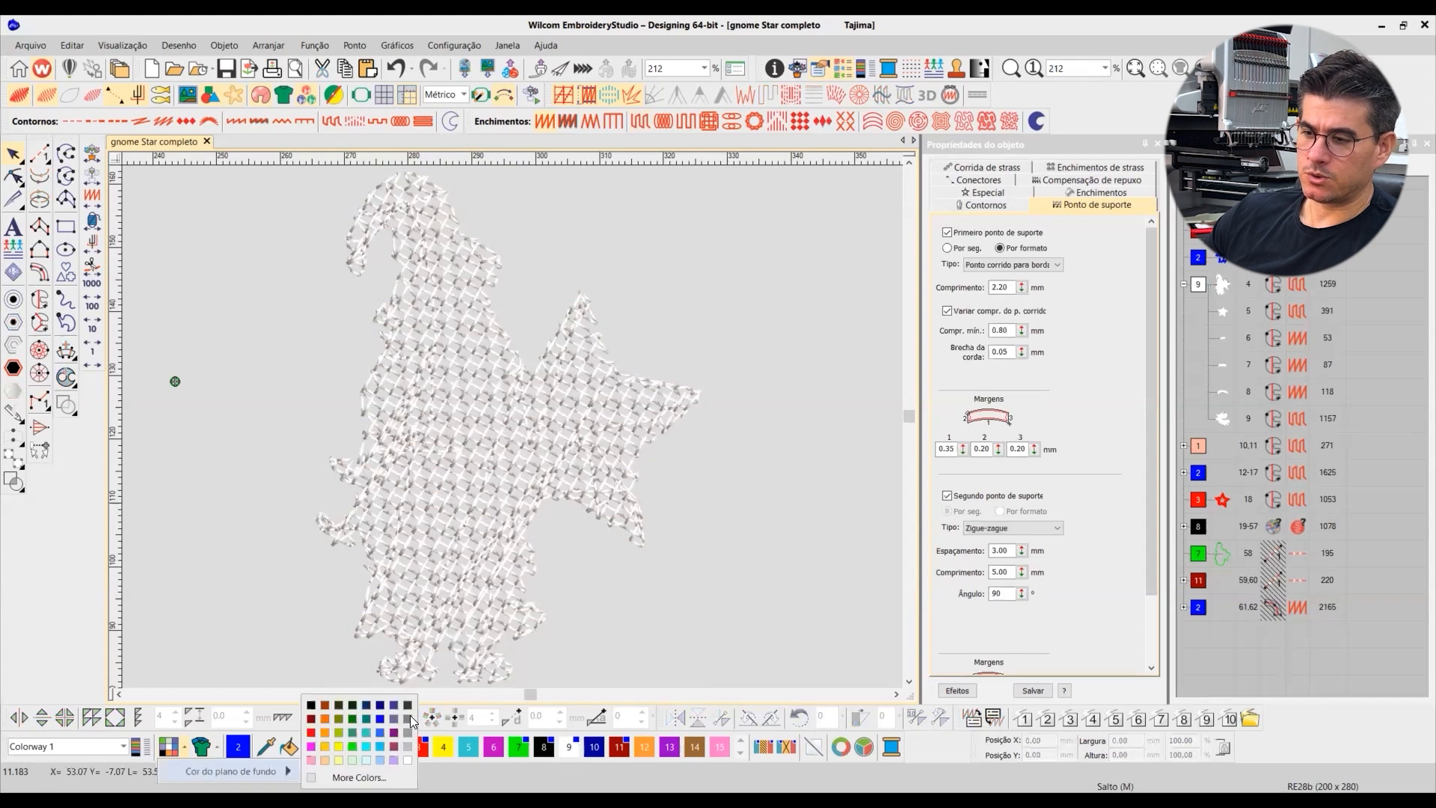
click(405, 717)
click(575, 425)
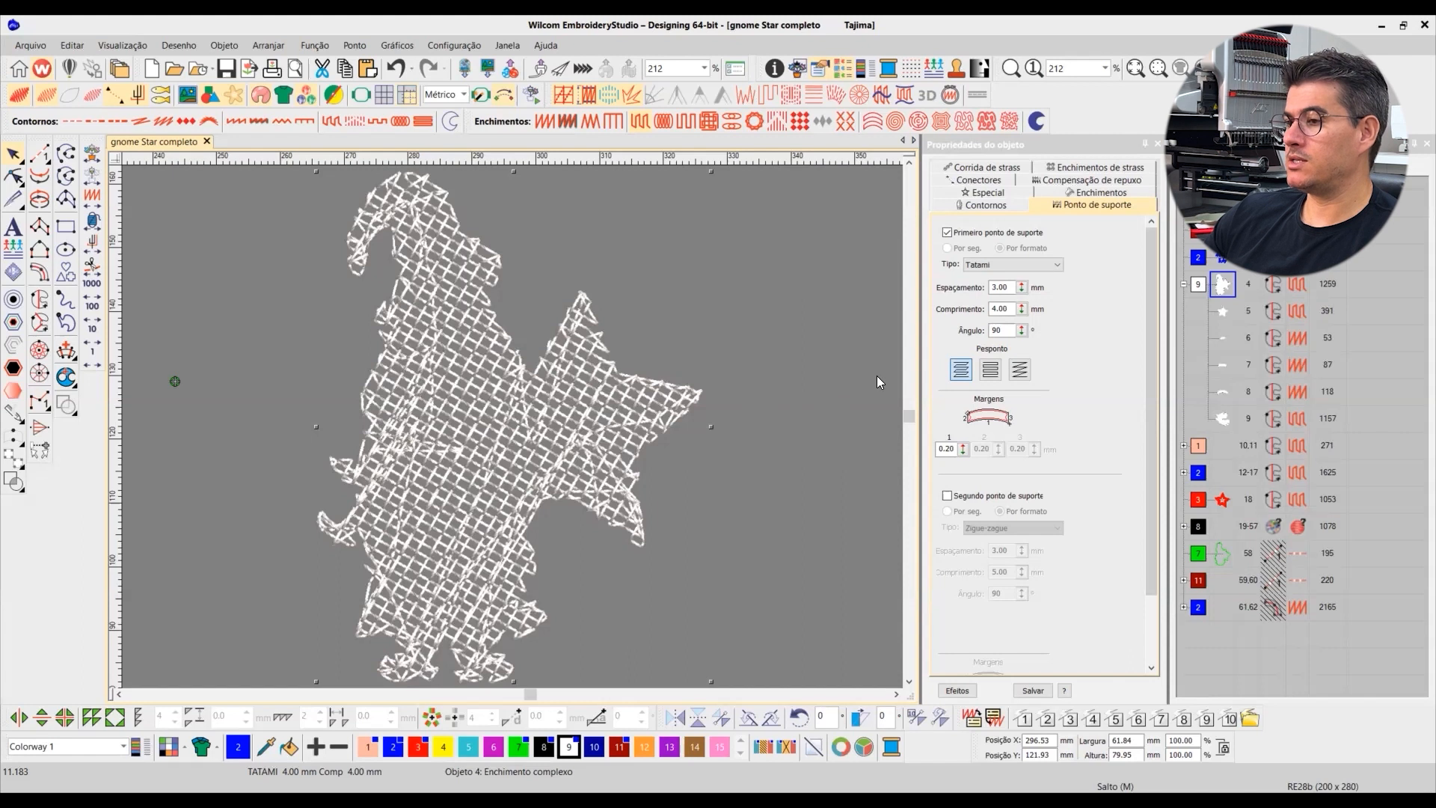
Step: Show the whole design again and examine the silhouette base fill along the gnome's beard and hat, both covered and with the overlying fills hidden
click(806, 353)
key(shift+s)
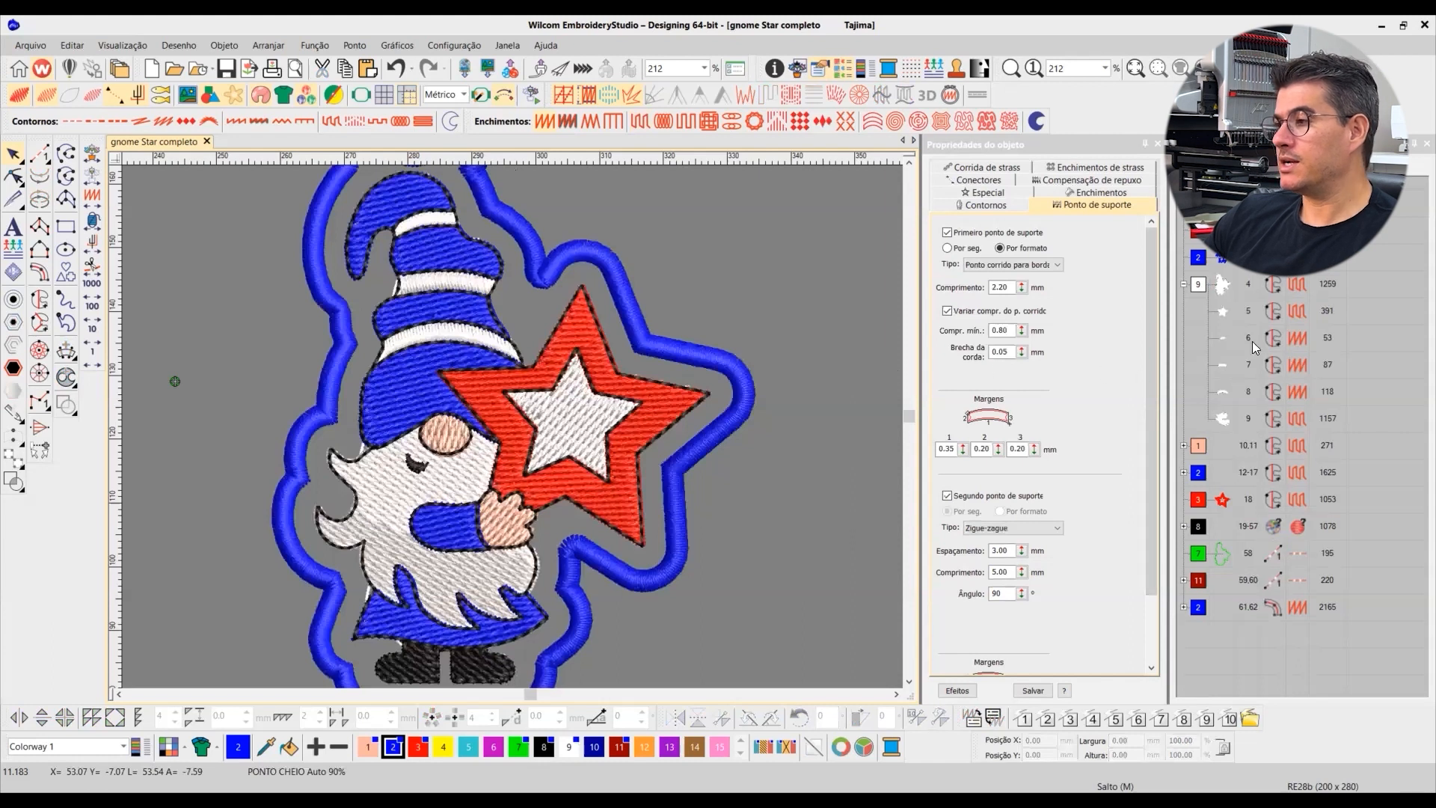
click(1229, 285)
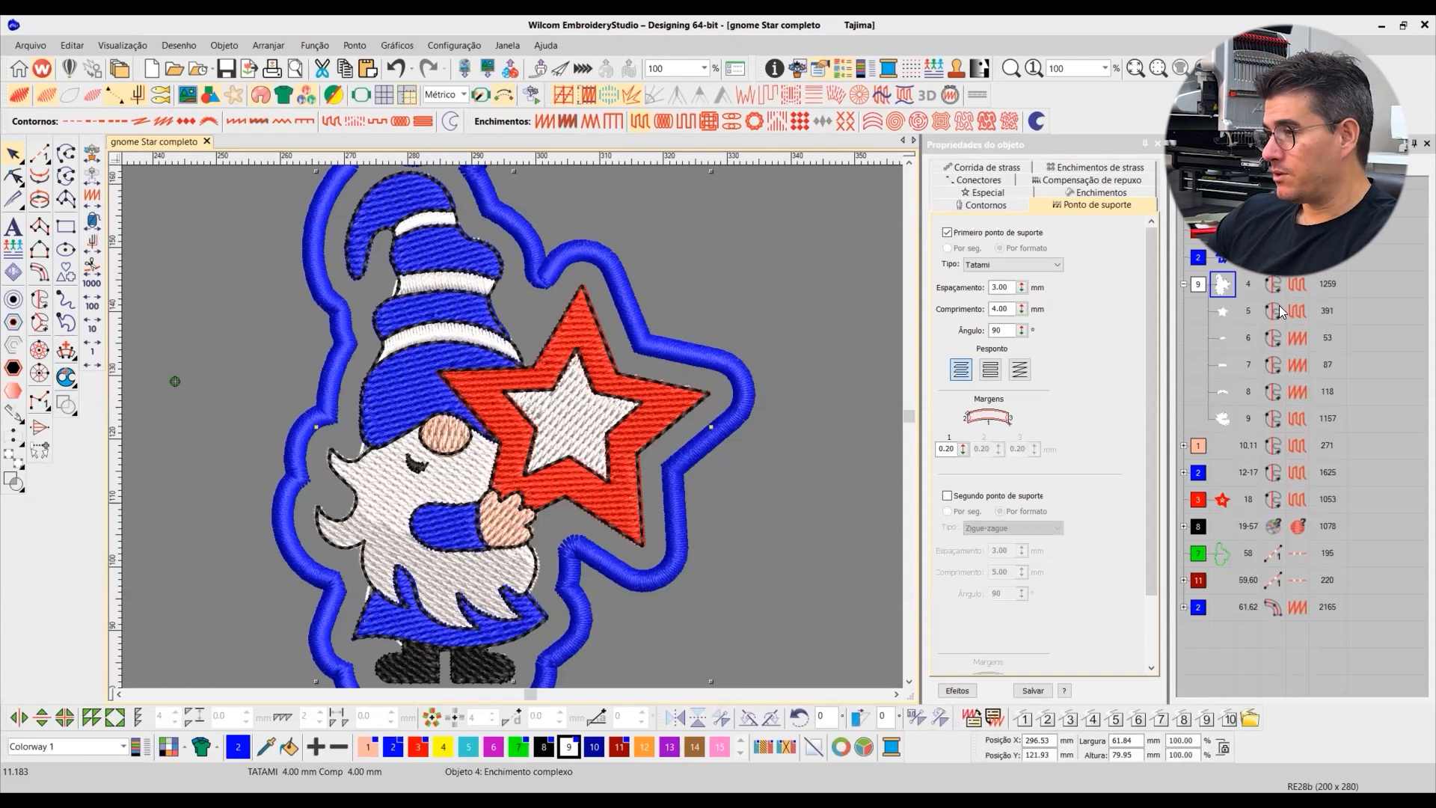
scroll(363, 494, up, 1)
scroll(339, 358, up, 4)
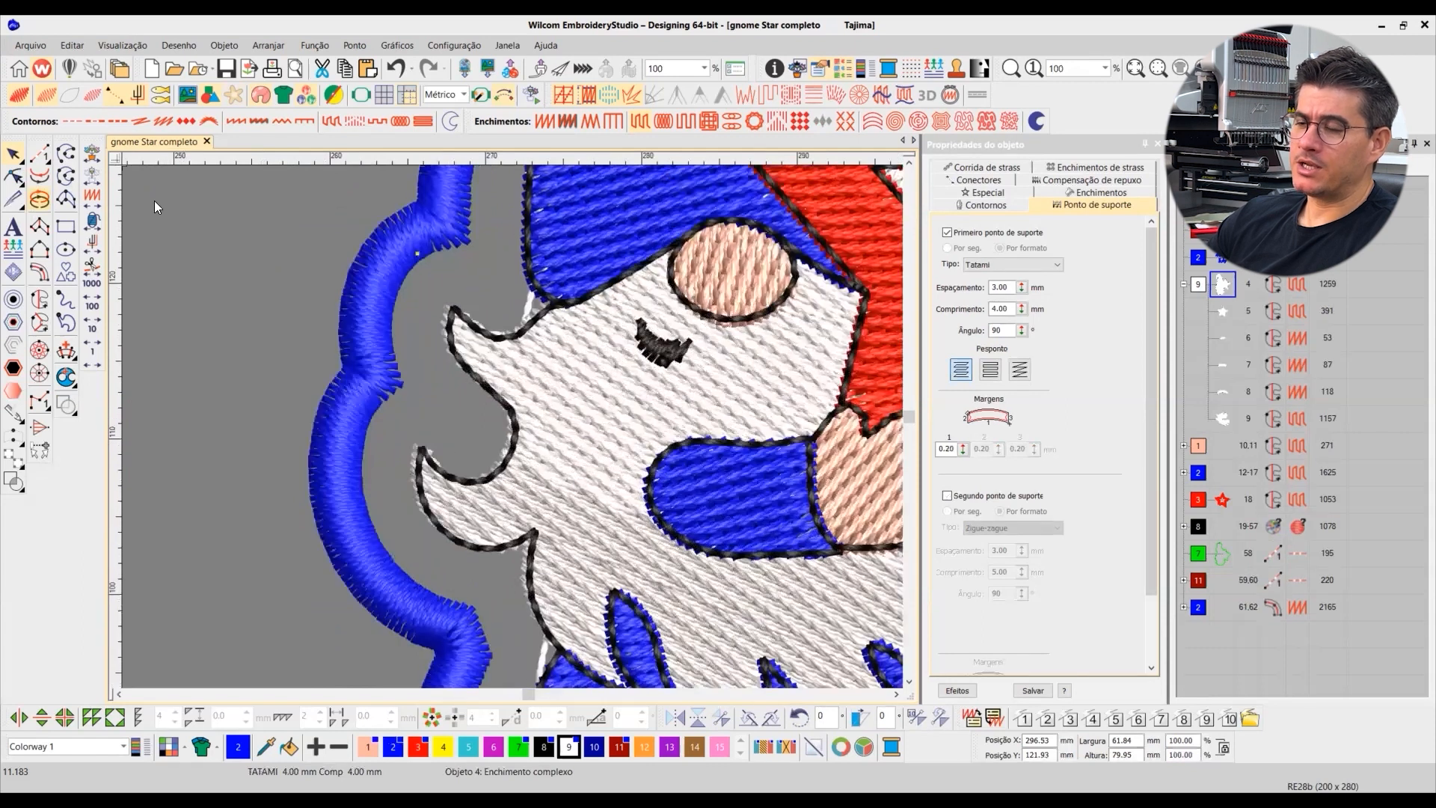
click(13, 176)
key(Escape)
click(1223, 607)
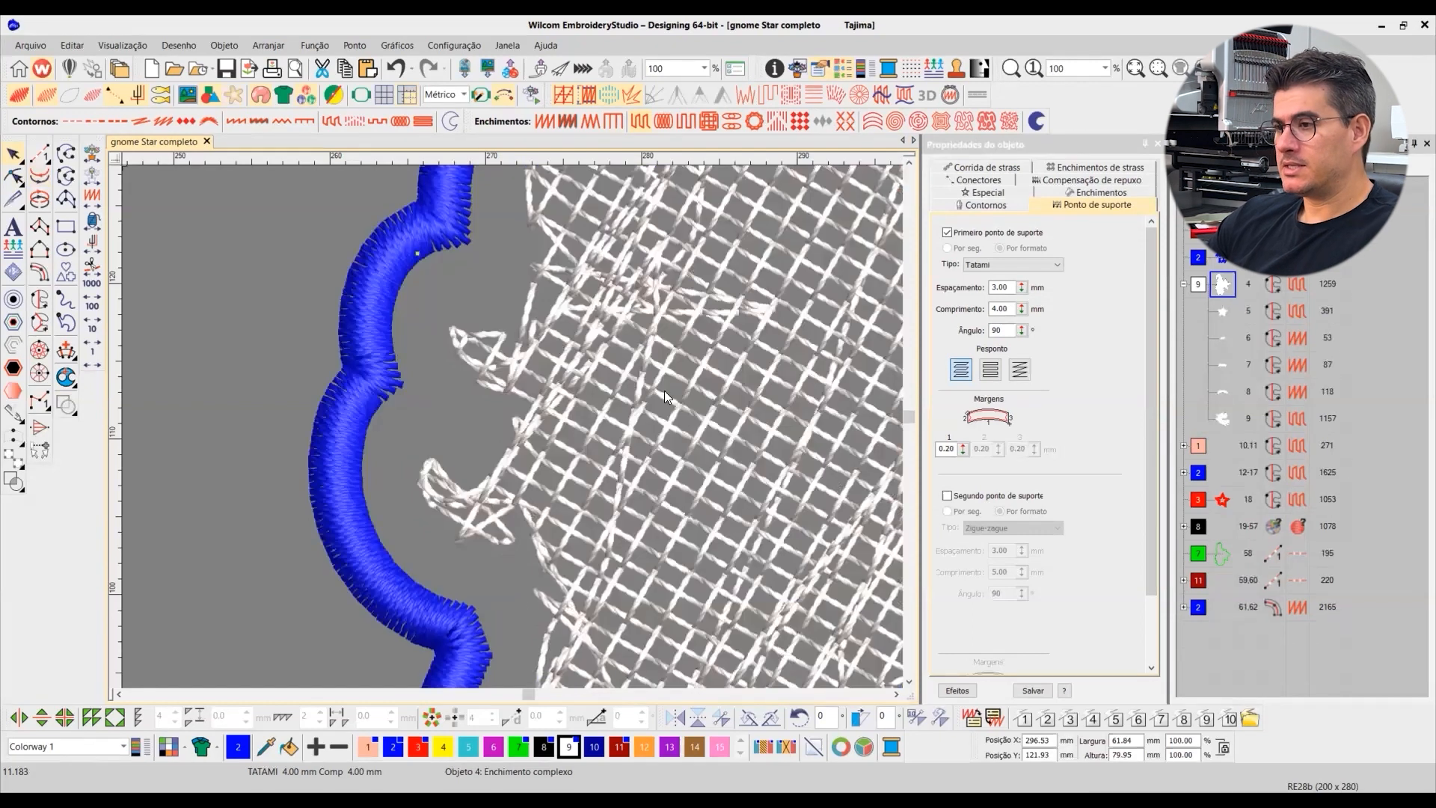
scroll(665, 391, down, 2)
scroll(591, 422, down, 3)
key(Escape)
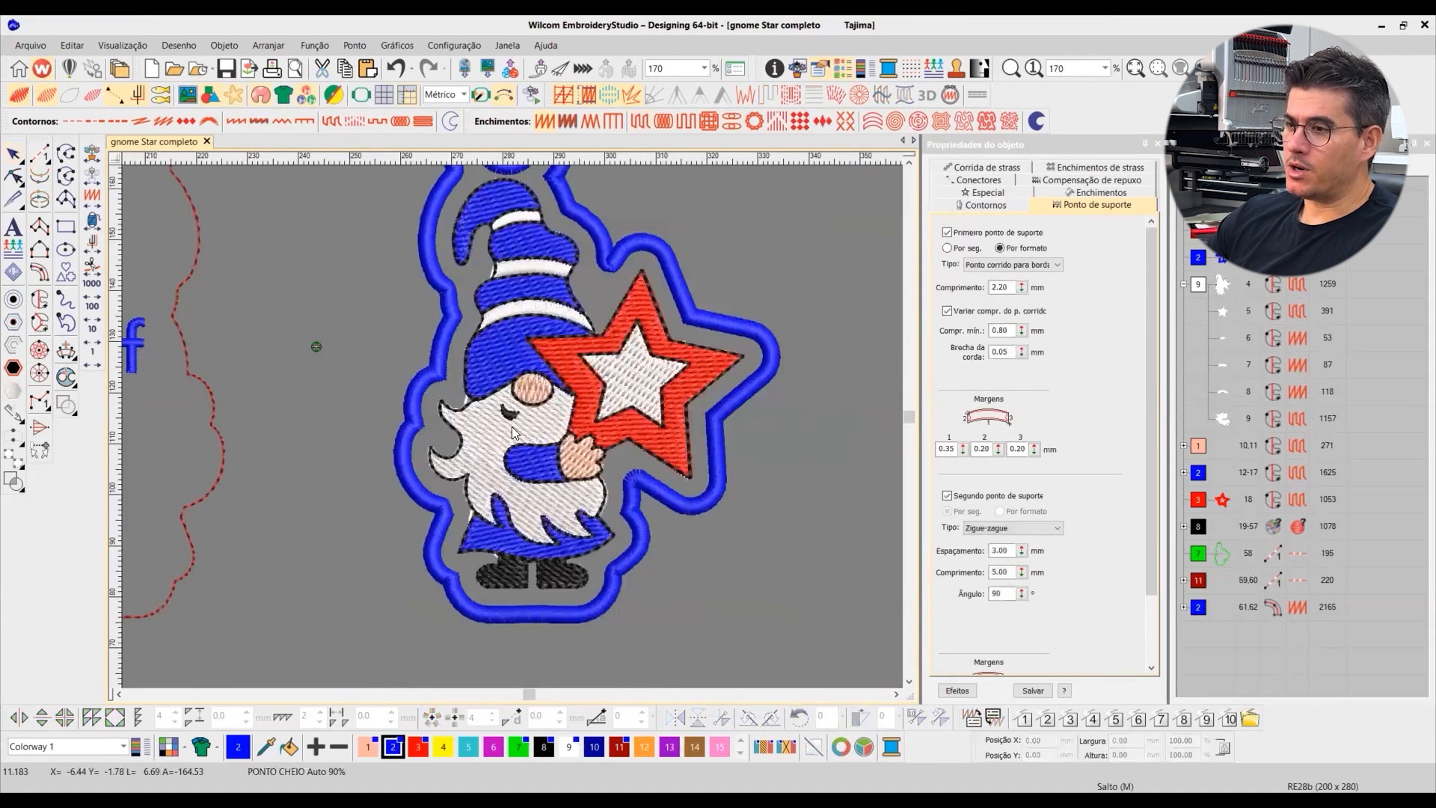
Step: Examine the contour where the beard meets the hat for base fill stitches outside the outline
scroll(512, 426, up, 4)
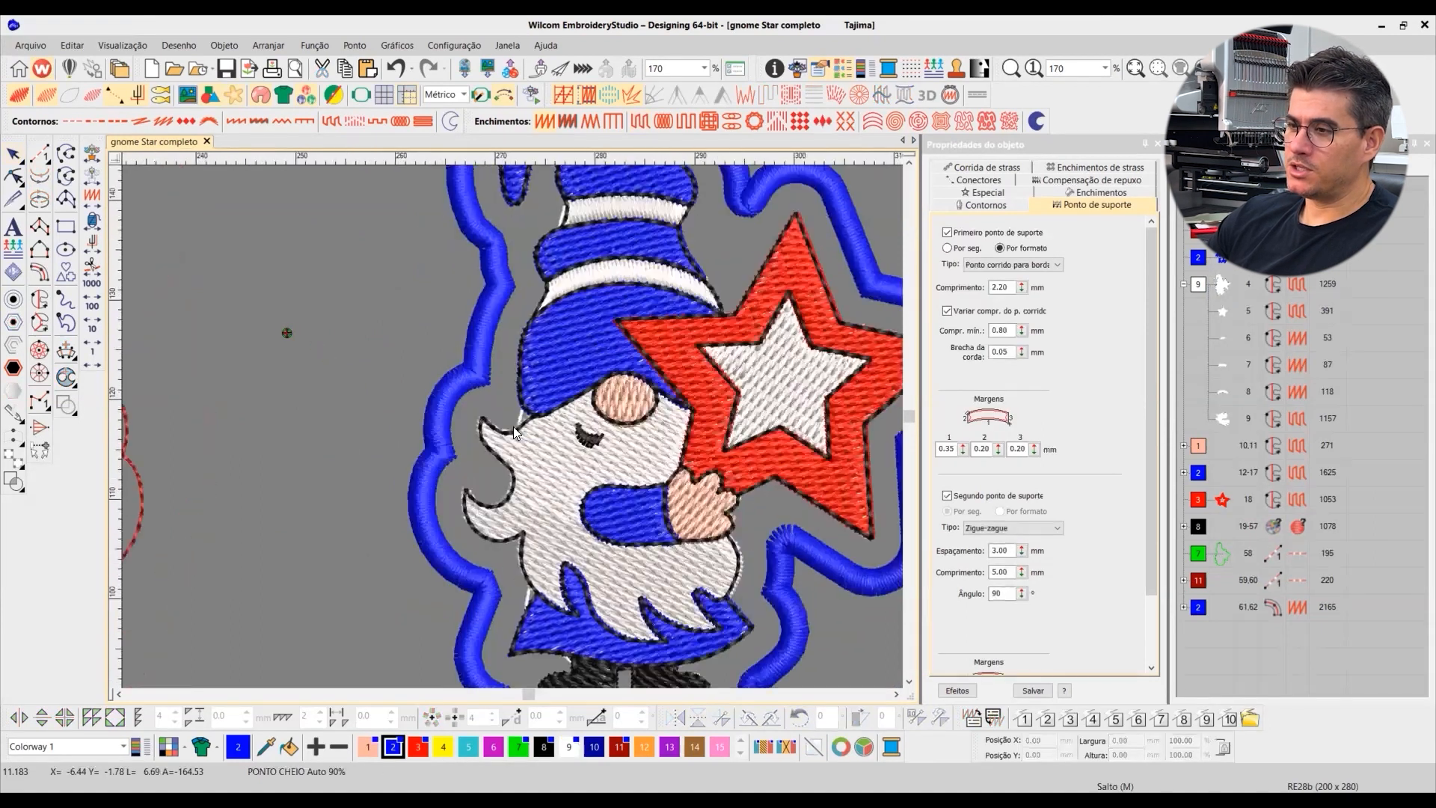
scroll(542, 392, up, 5)
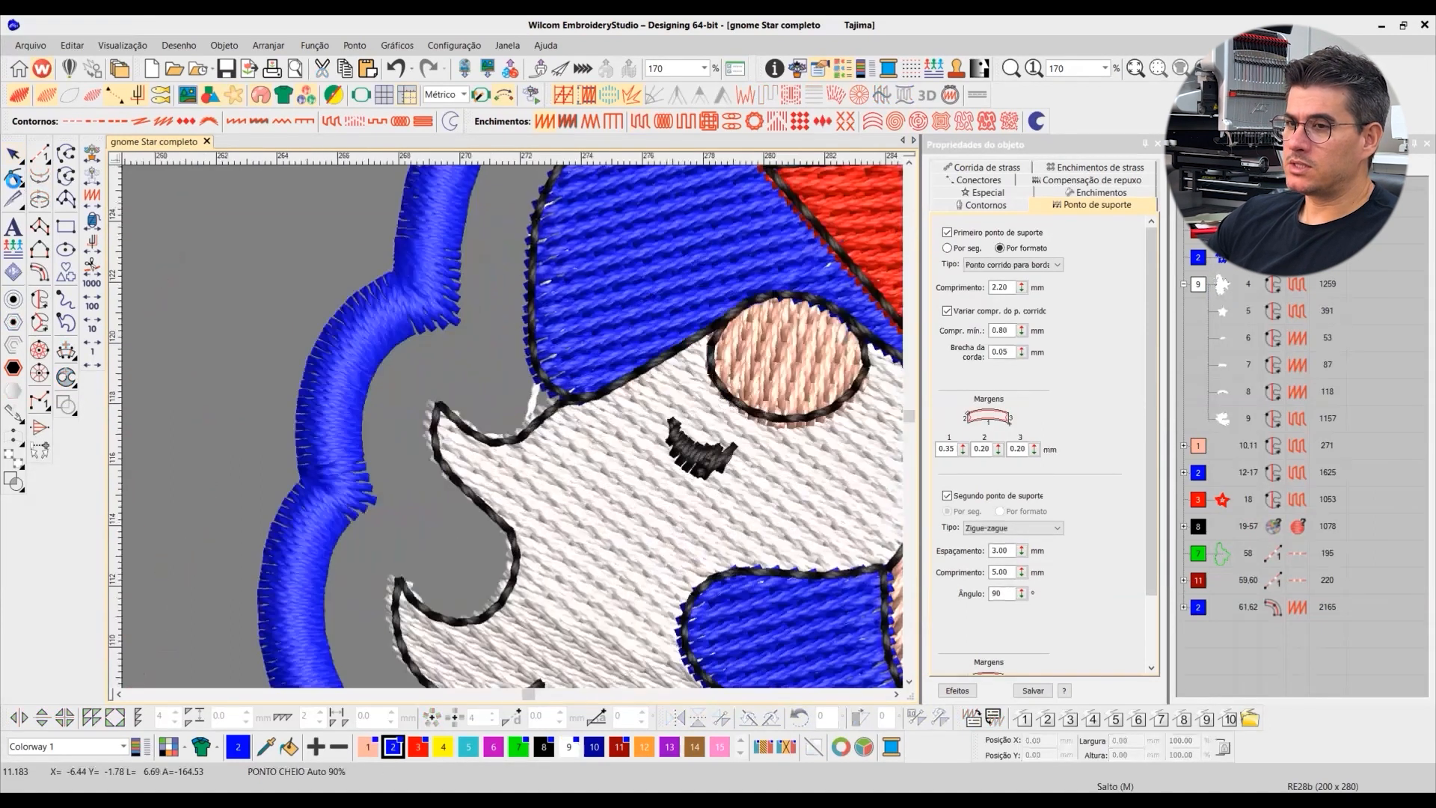
click(511, 395)
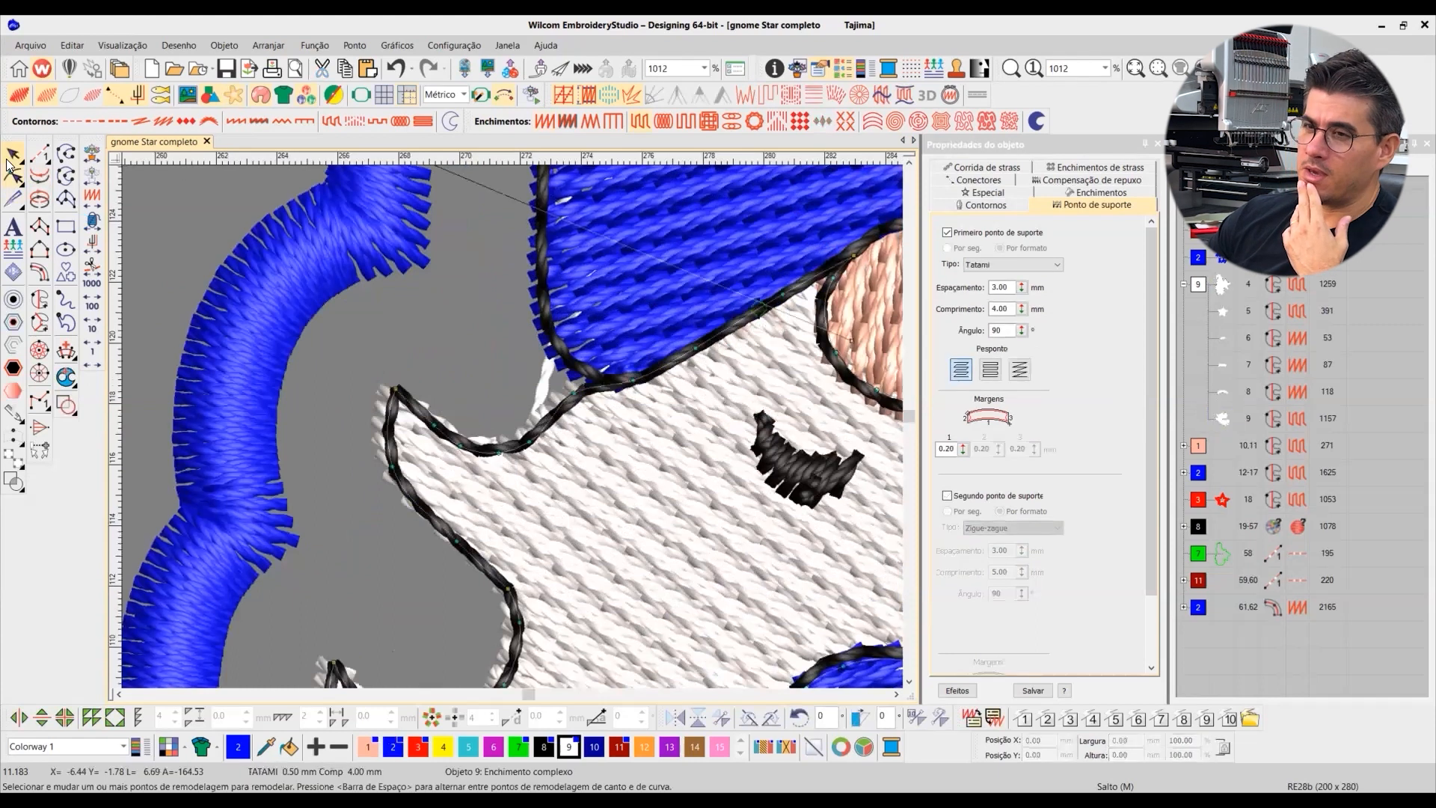
scroll(512, 426, down, 3)
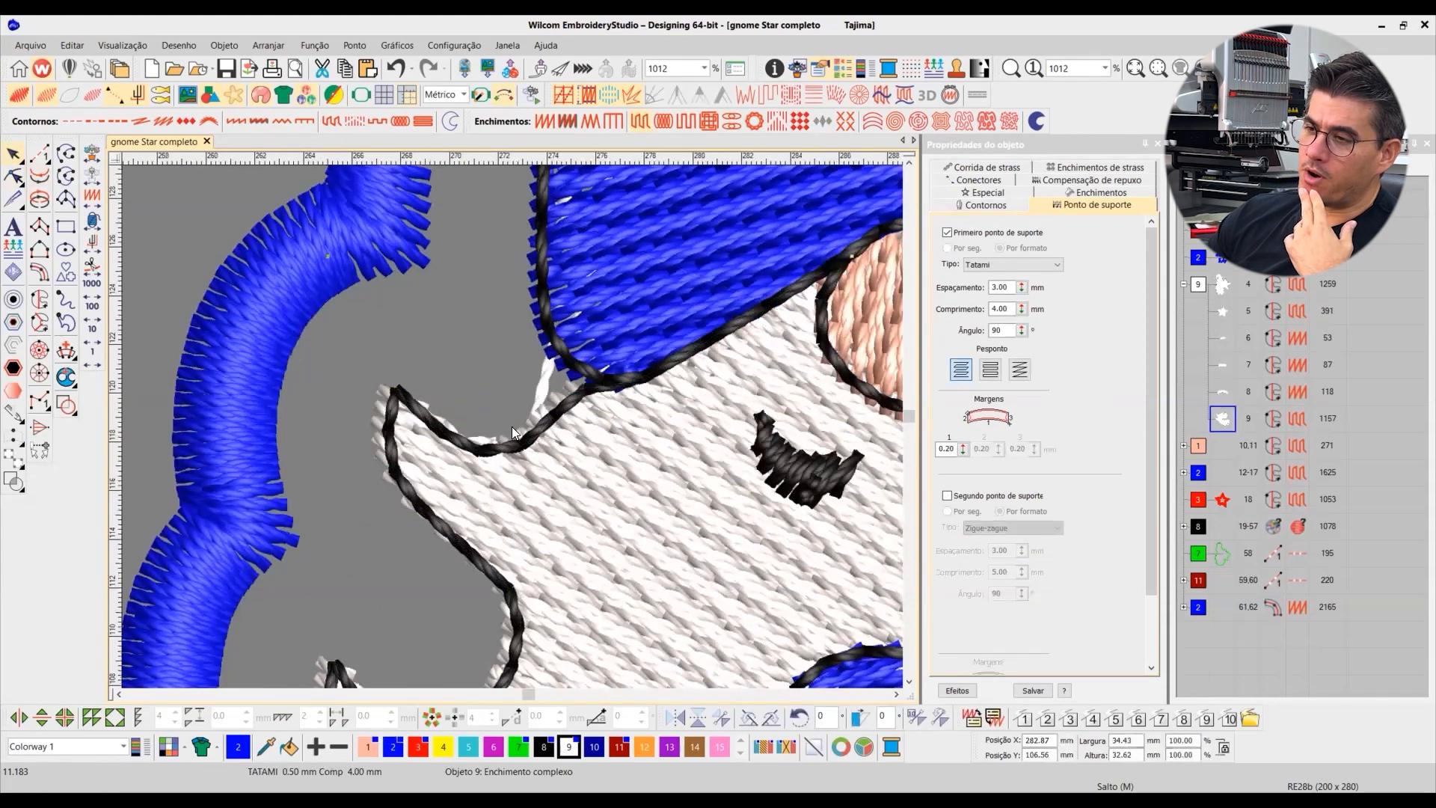
scroll(513, 426, down, 3)
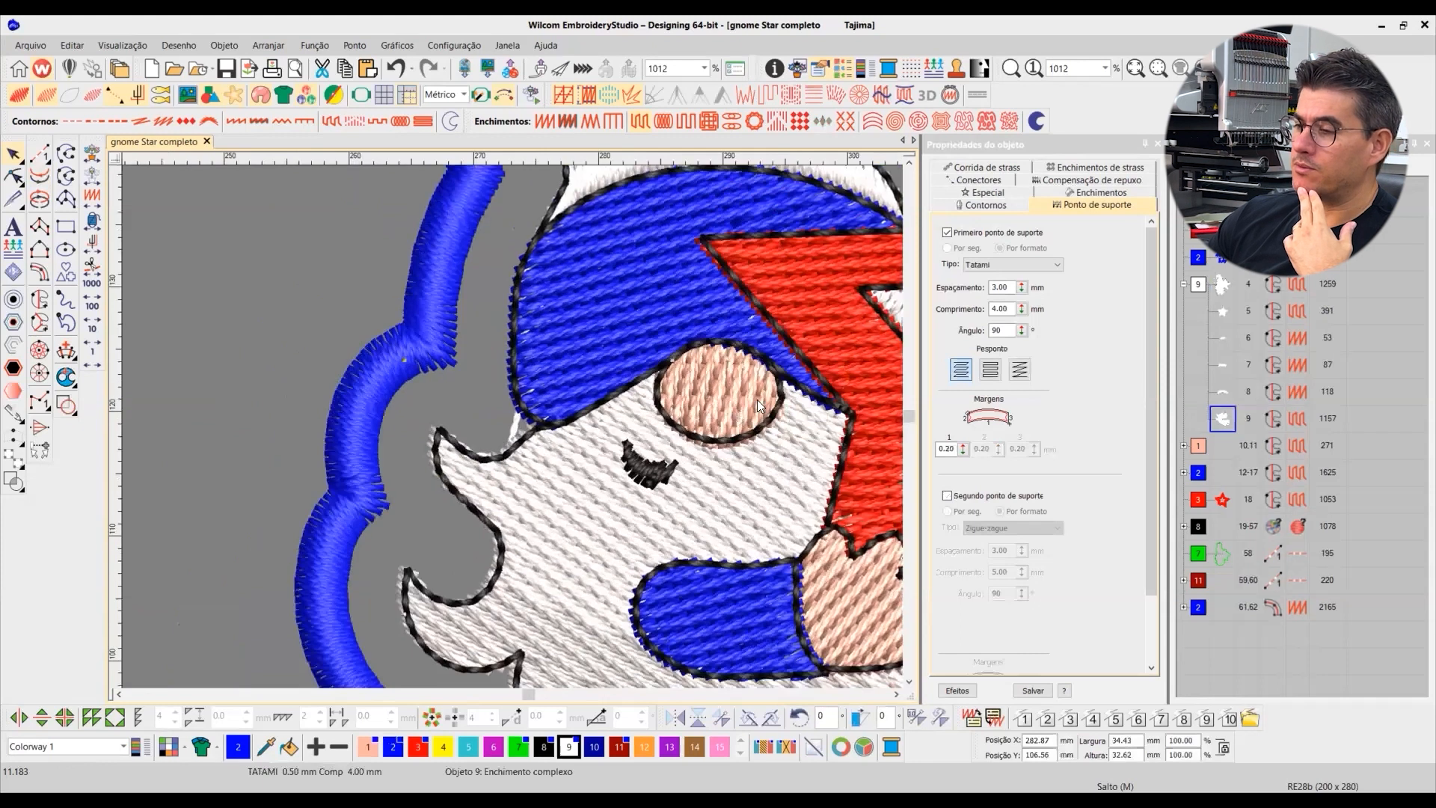
Step: Delete the white silhouette base fill from the stitching sequence
key(1)
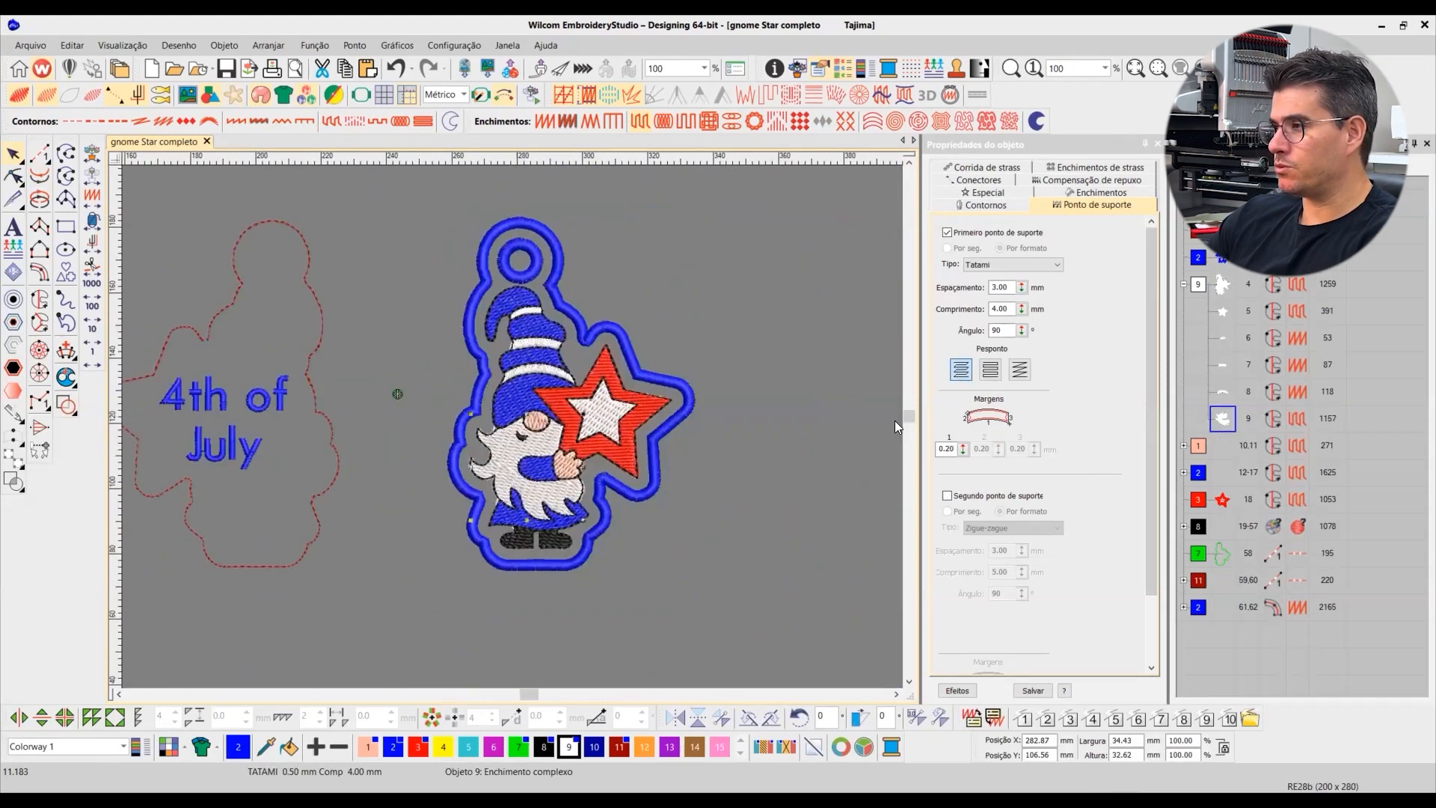
click(695, 423)
click(1206, 285)
key(Delete)
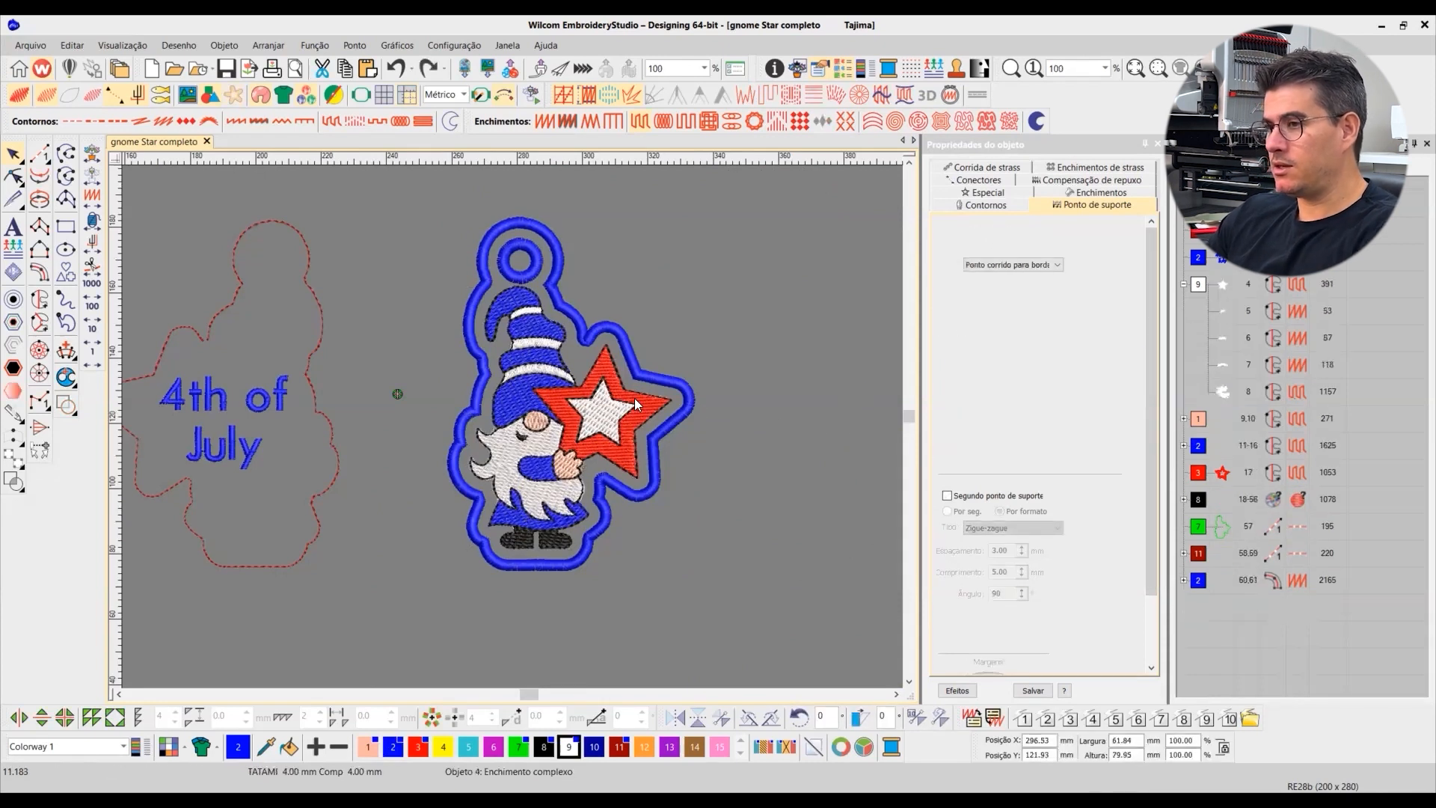
click(412, 283)
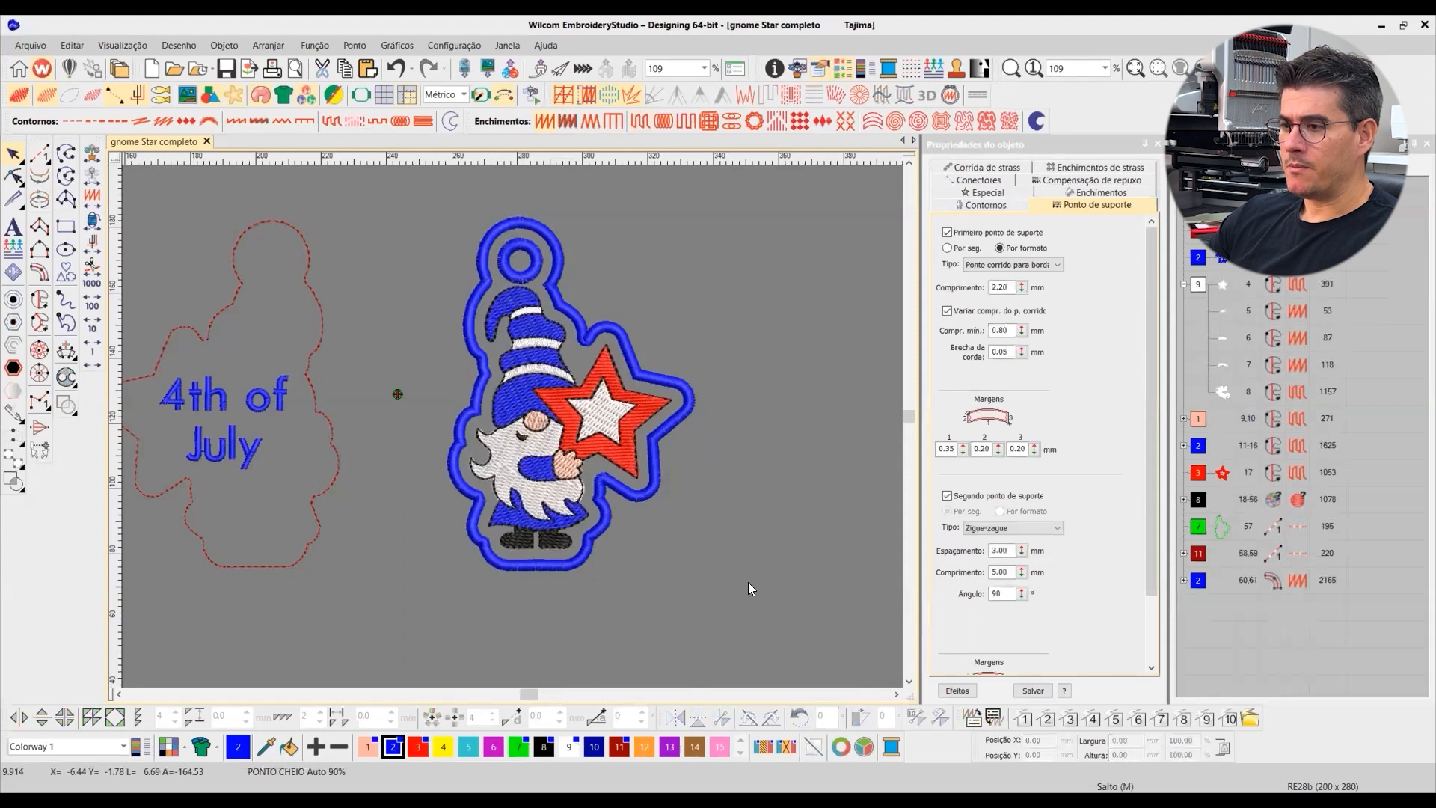
Step: Isolate the gnome and star objects without the border and select all of them
drag(751, 564, 751, 561)
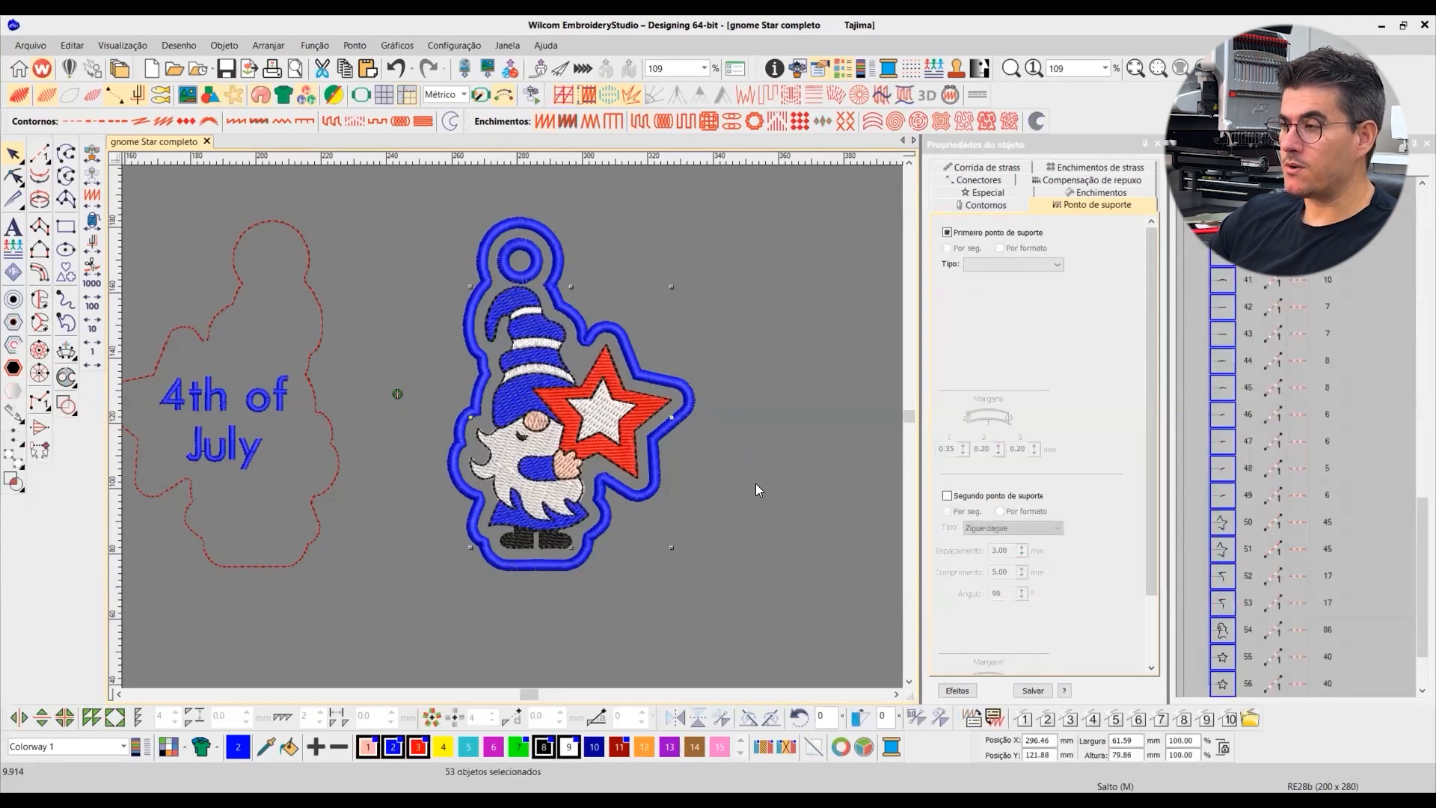
key(shift+s)
click(745, 360)
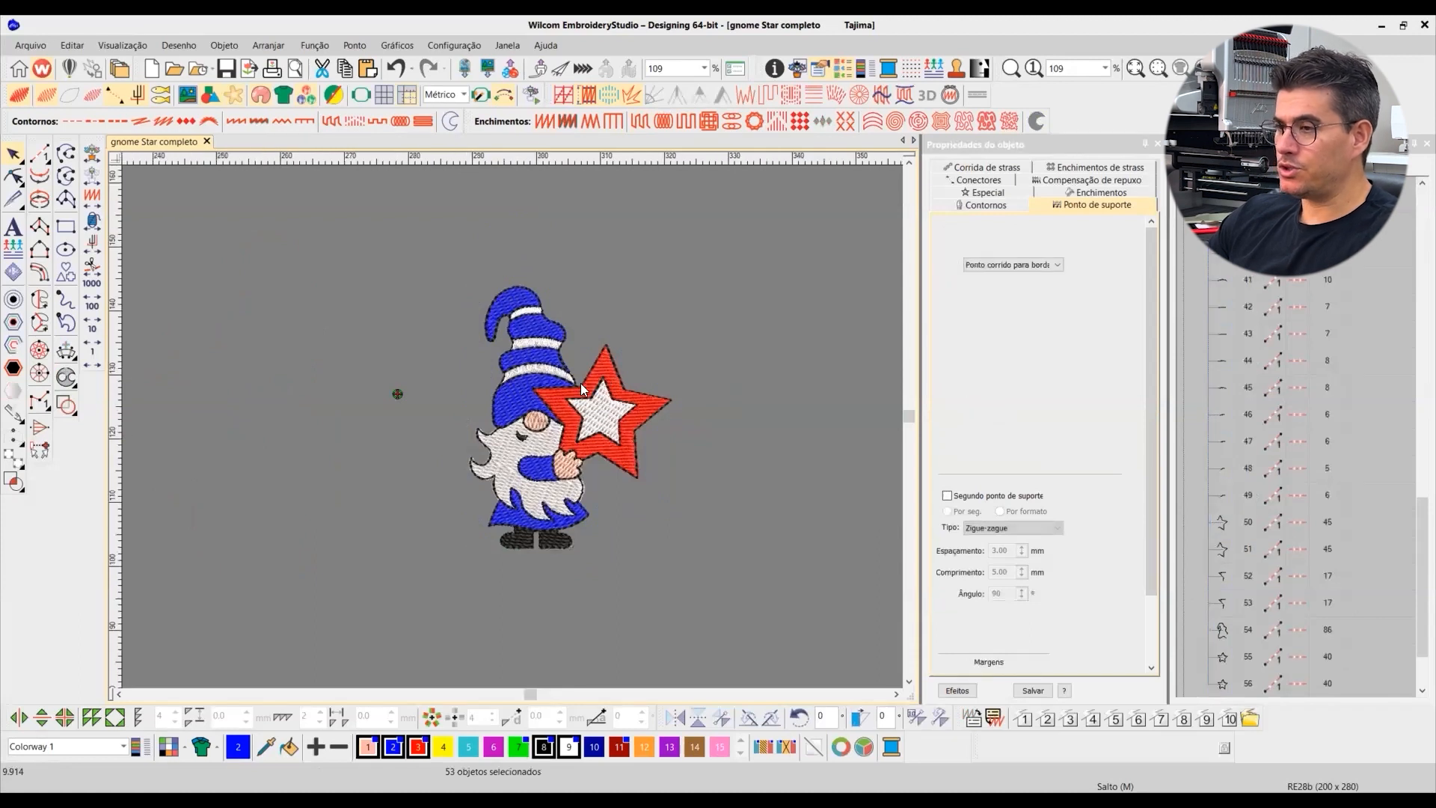
scroll(580, 383, up, 2)
key(ctrl+a)
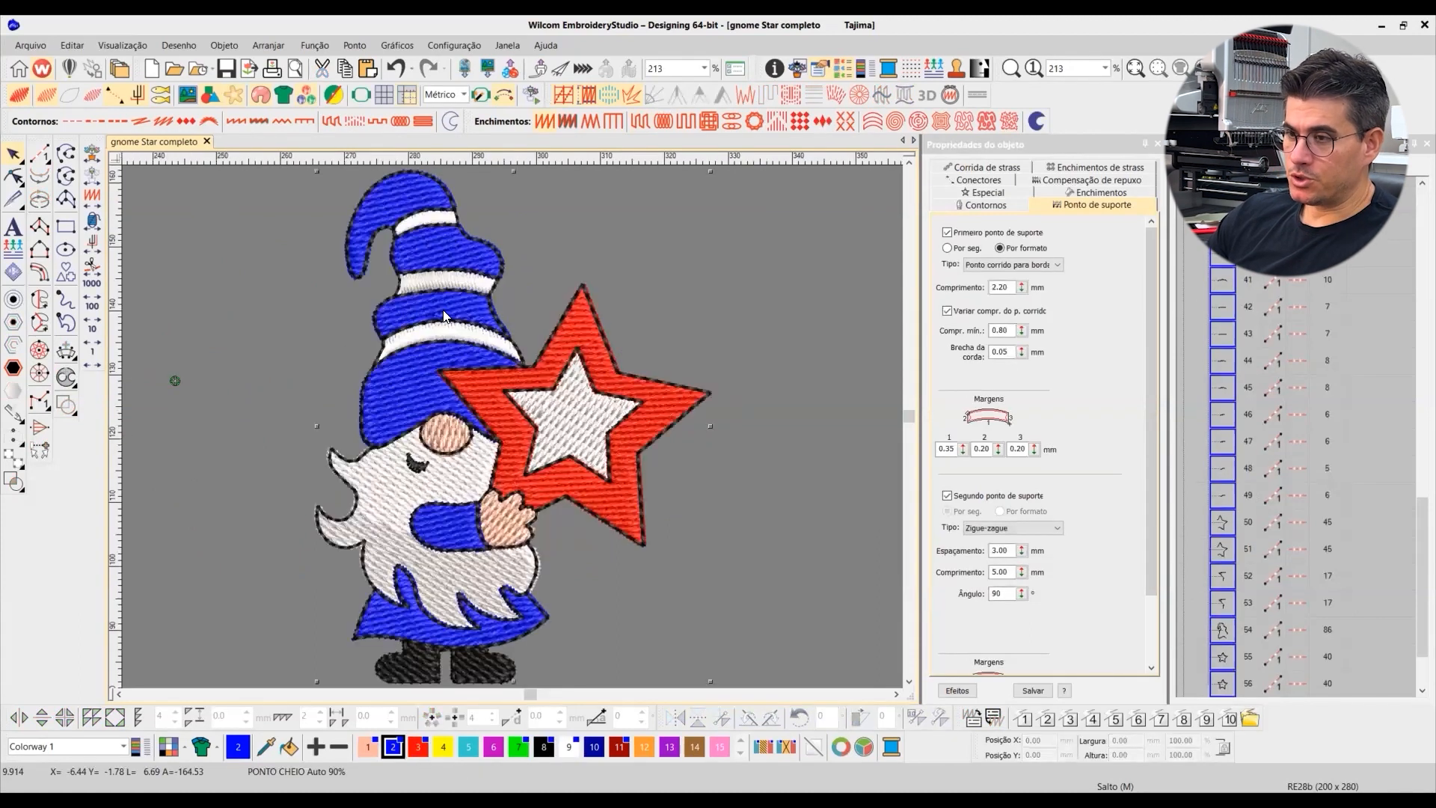
Step: Create one simple run-stitch offset of the gnome and star at -1 mm spacing, including offsets for holes
click(13, 301)
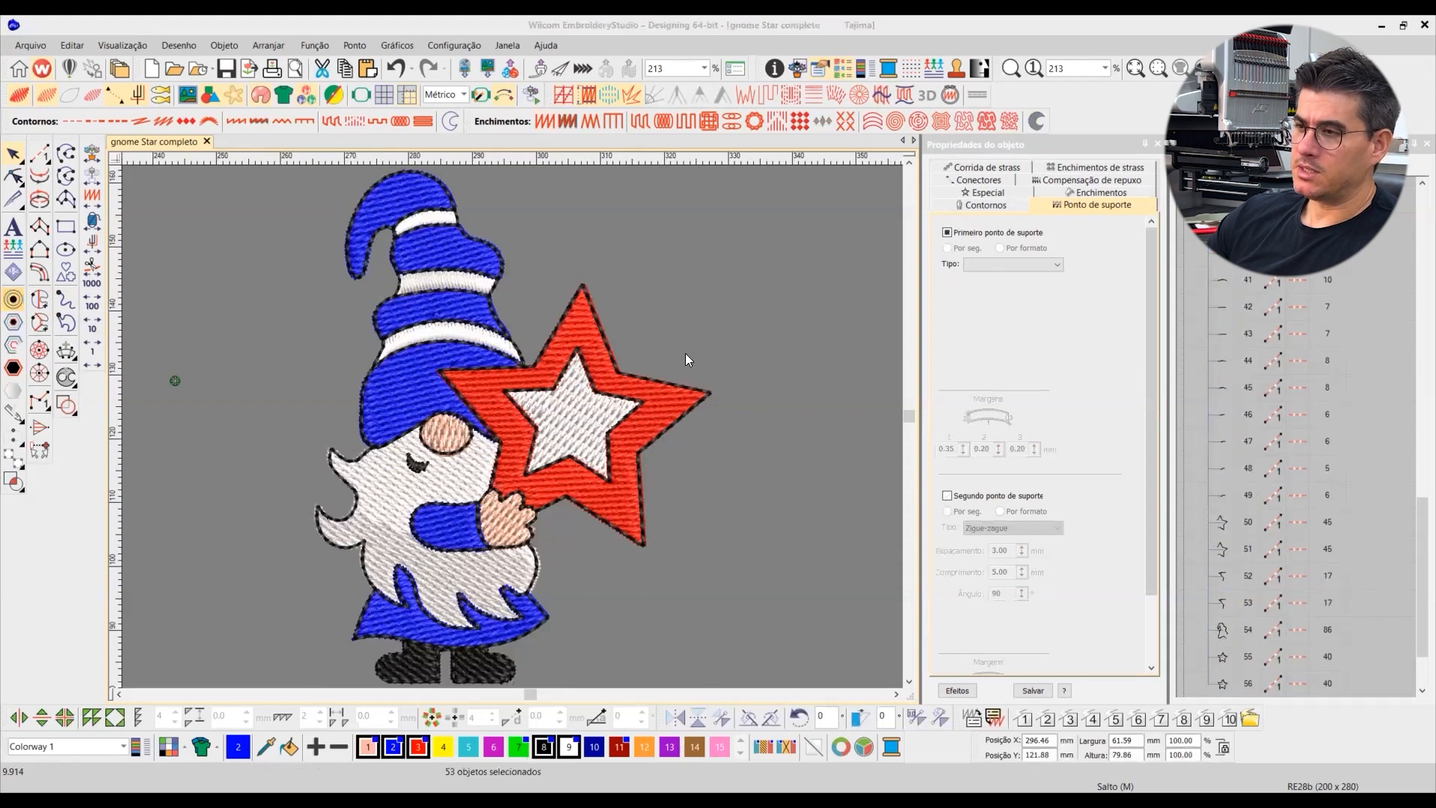
double_click(739, 366)
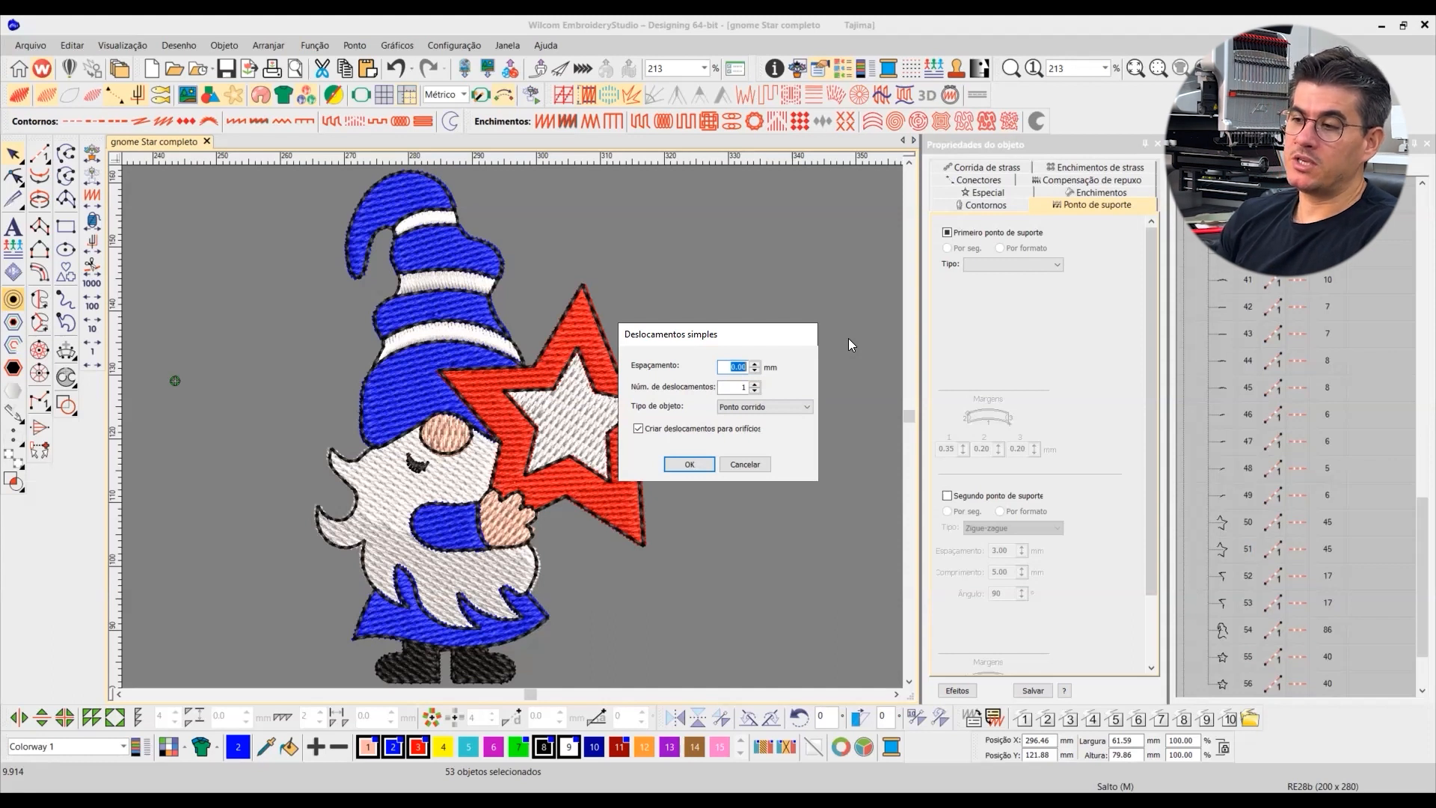
click(732, 367)
drag(733, 367, 798, 367)
text(1)
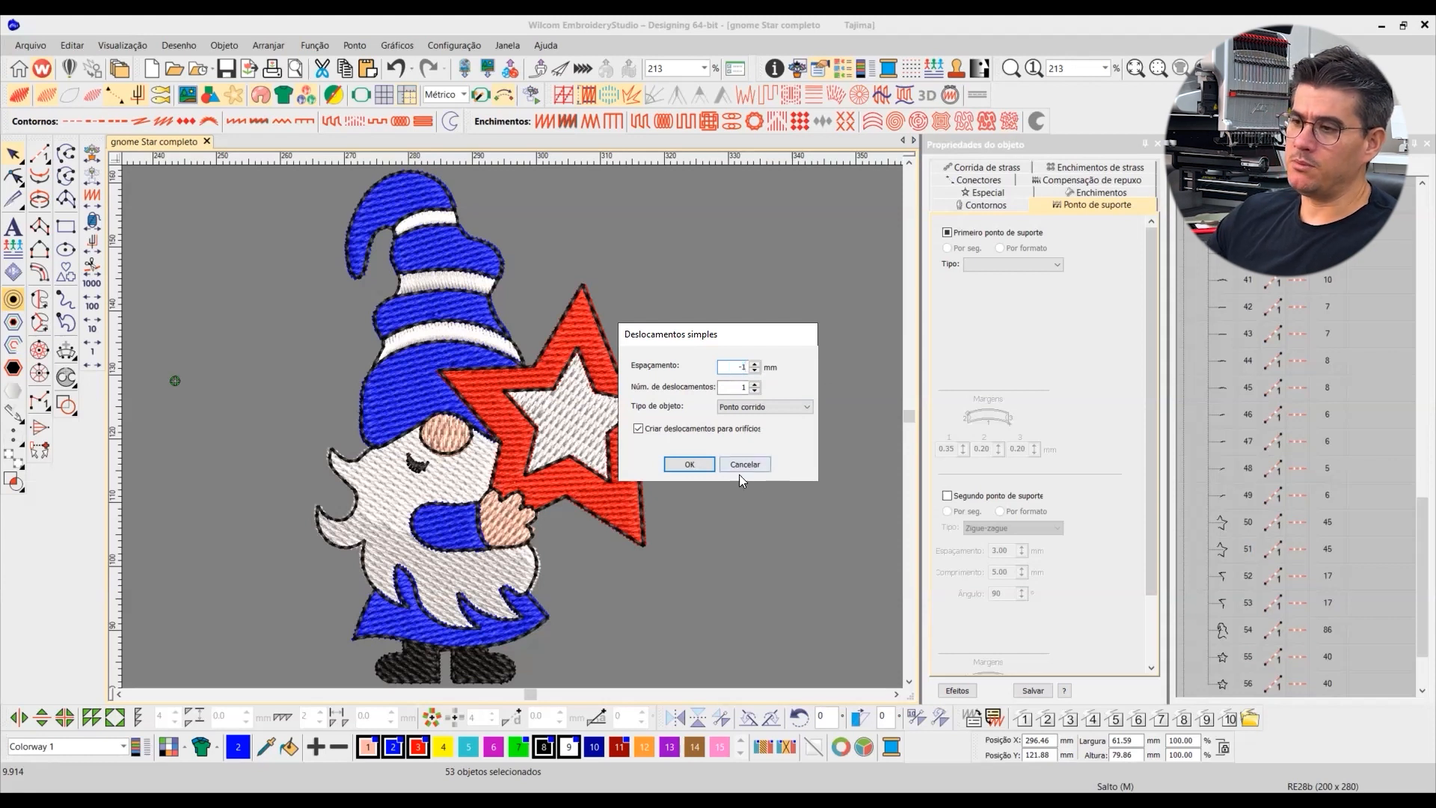
click(689, 465)
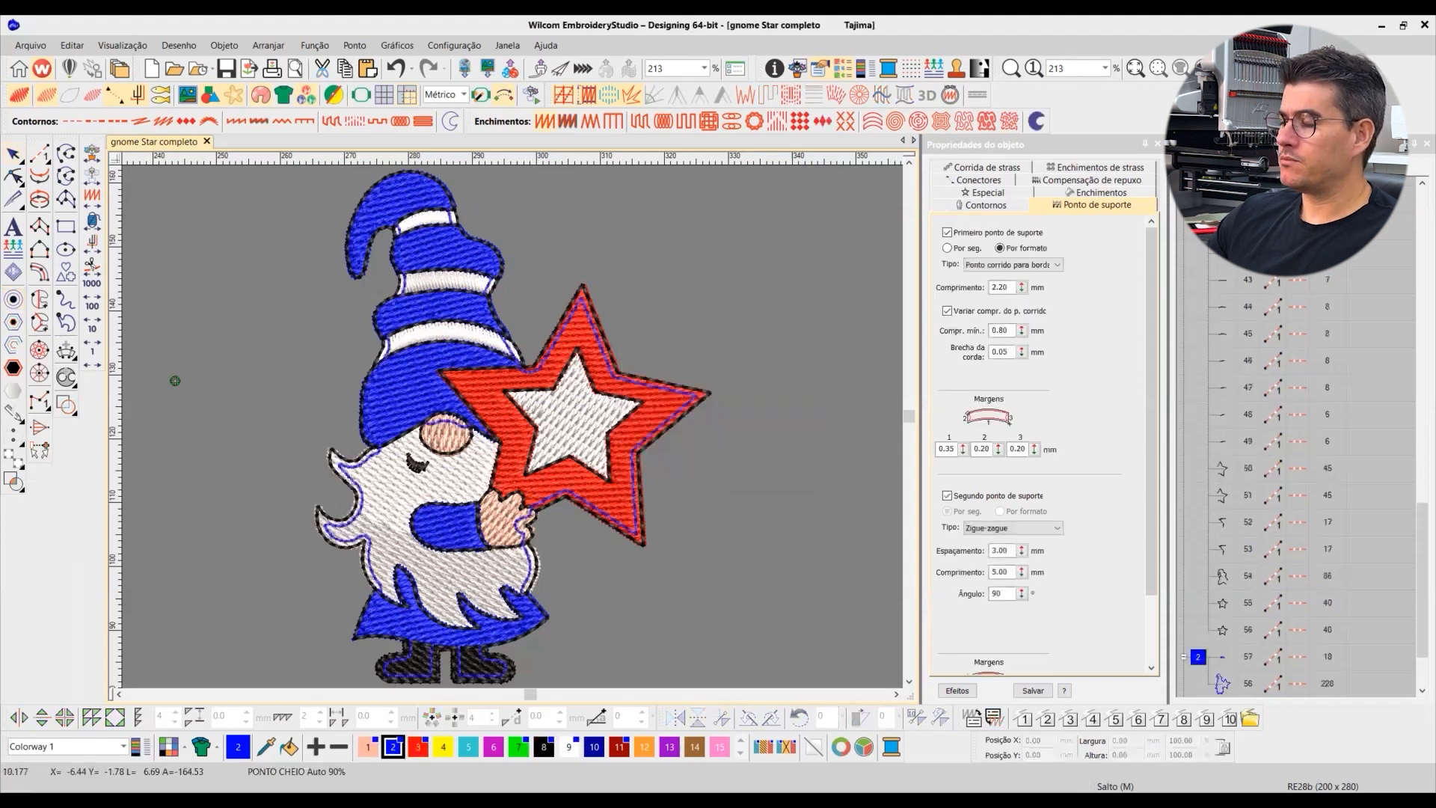
Step: Recolour the inset outline of the gnome and star green (colour 7) and check its position along the hat and beard
click(1227, 162)
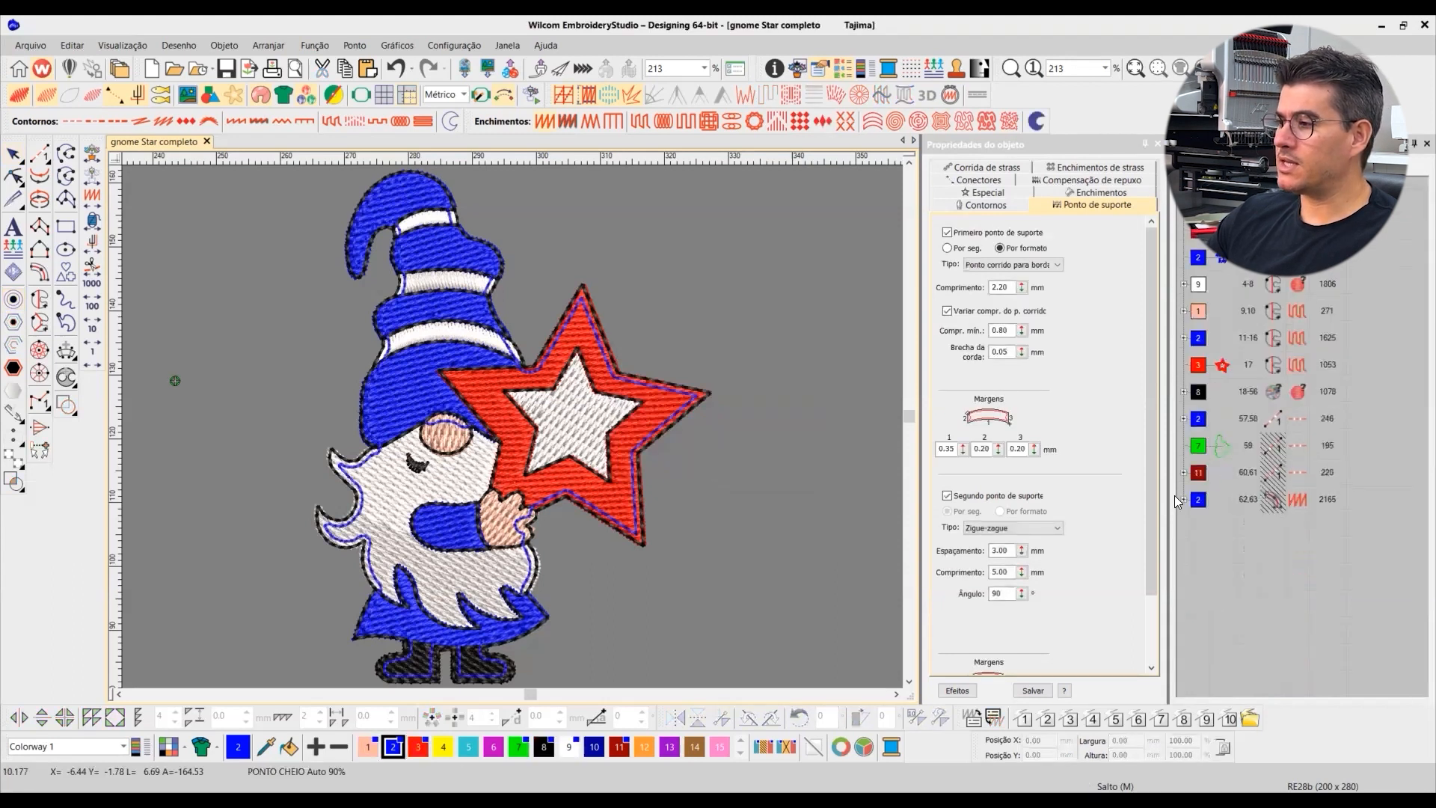
click(553, 380)
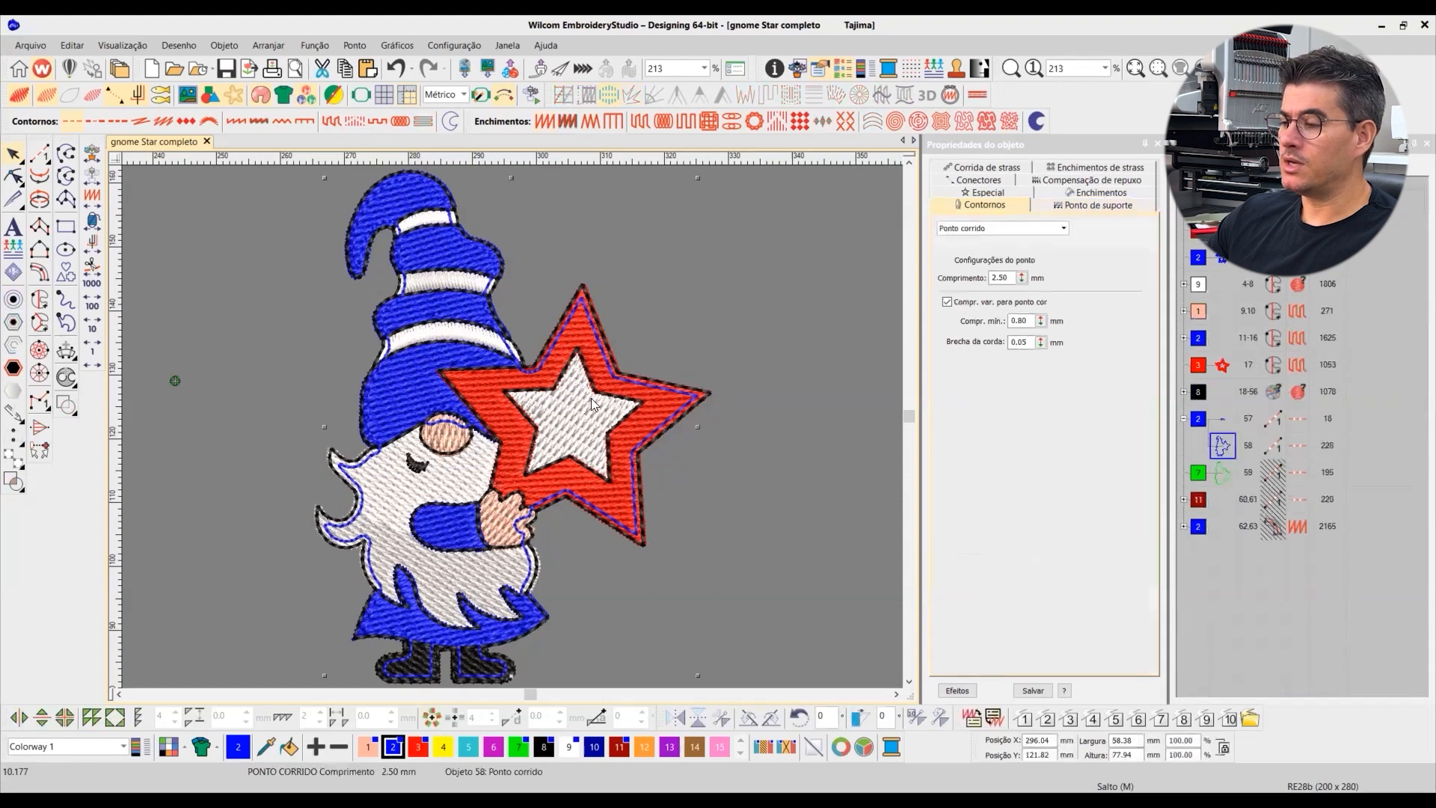
click(521, 749)
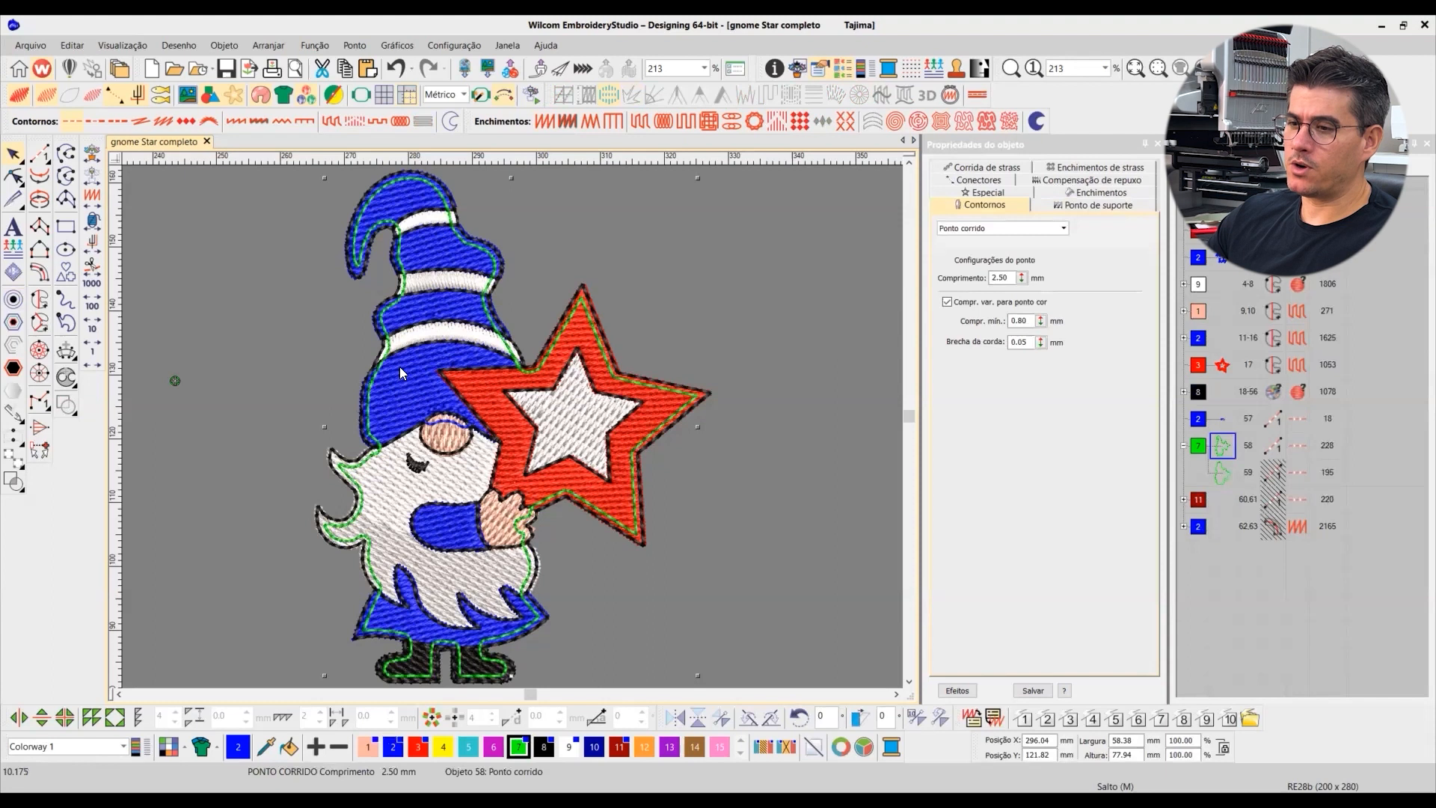
scroll(391, 231, up, 1)
scroll(511, 430, up, 2)
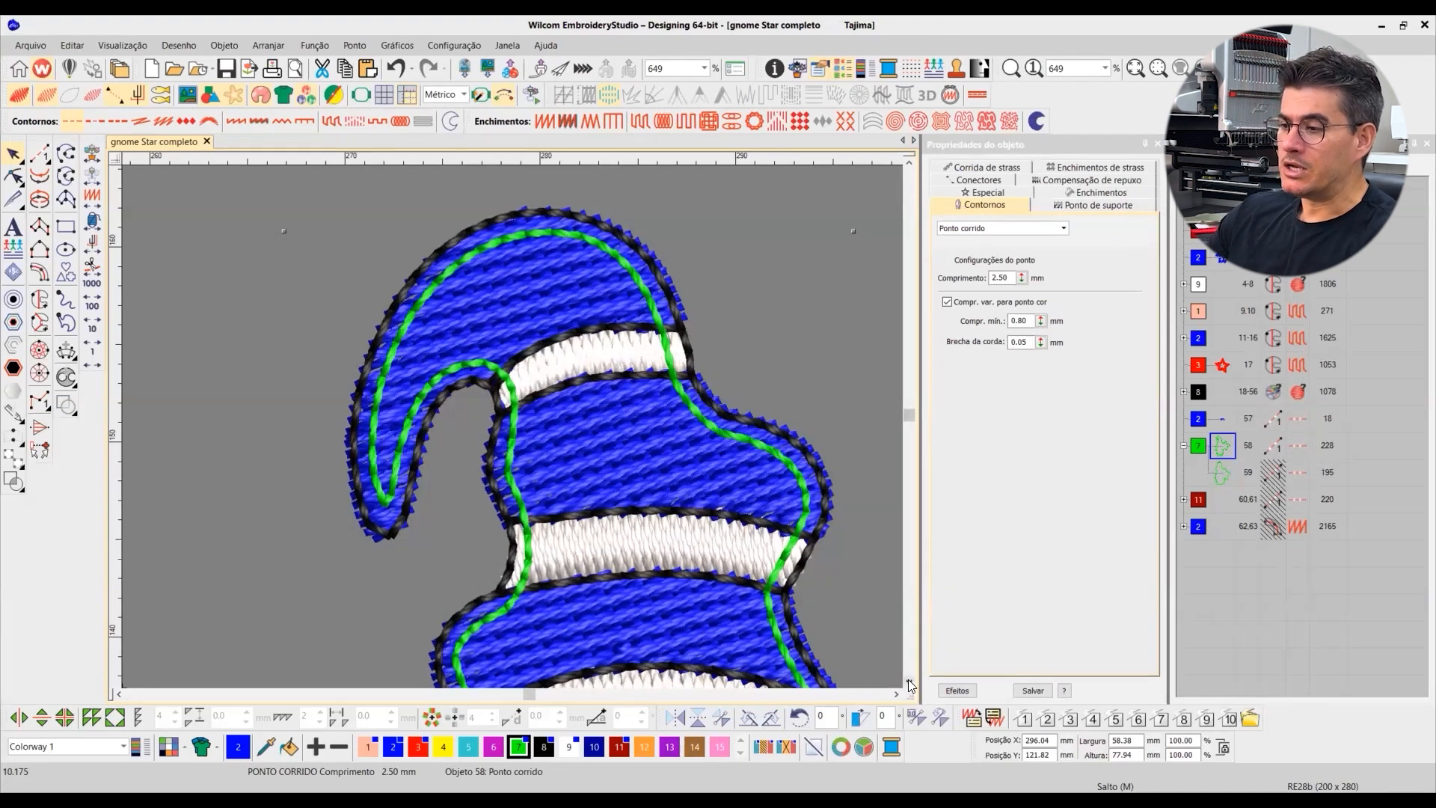
scroll(908, 679, down, 5)
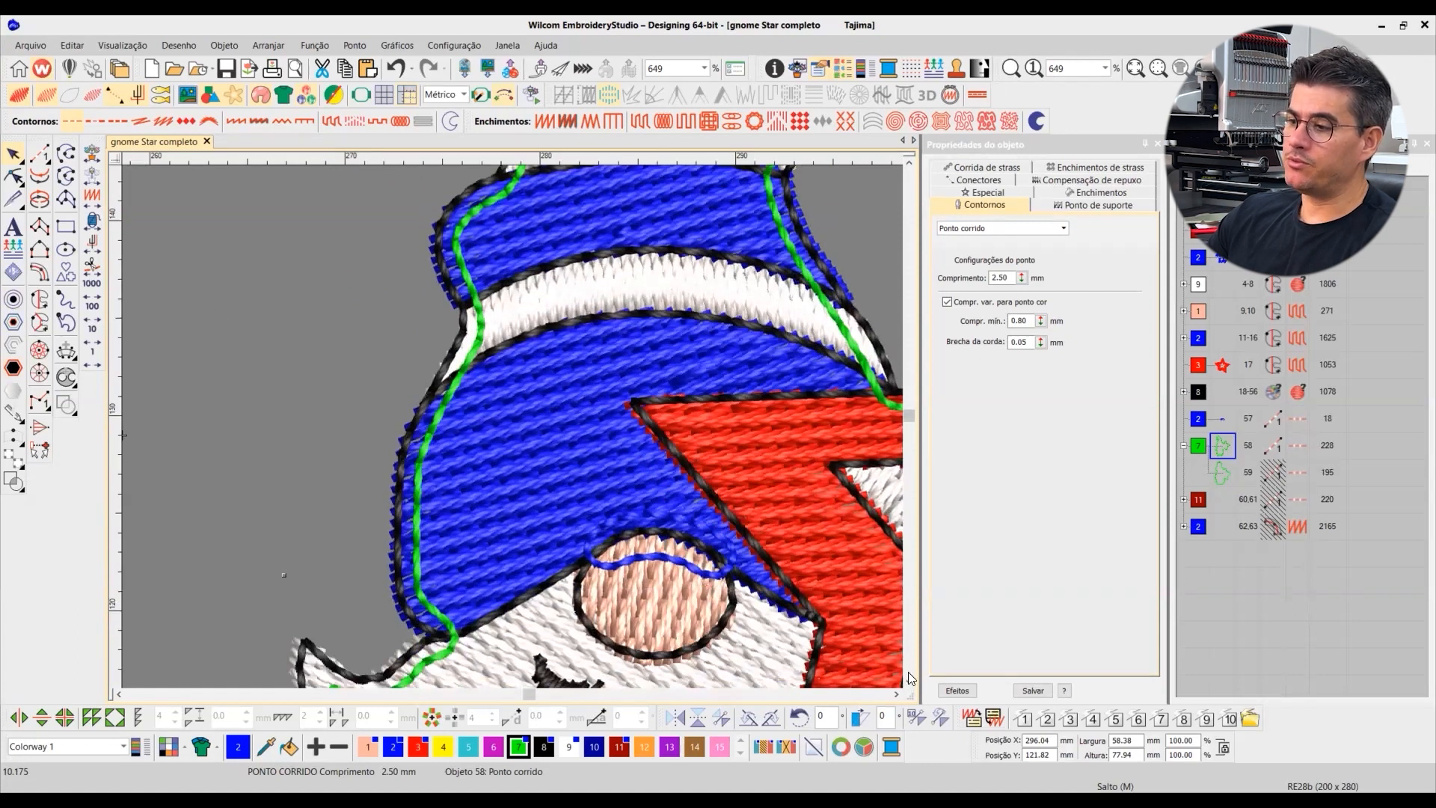
scroll(912, 687, down, 3)
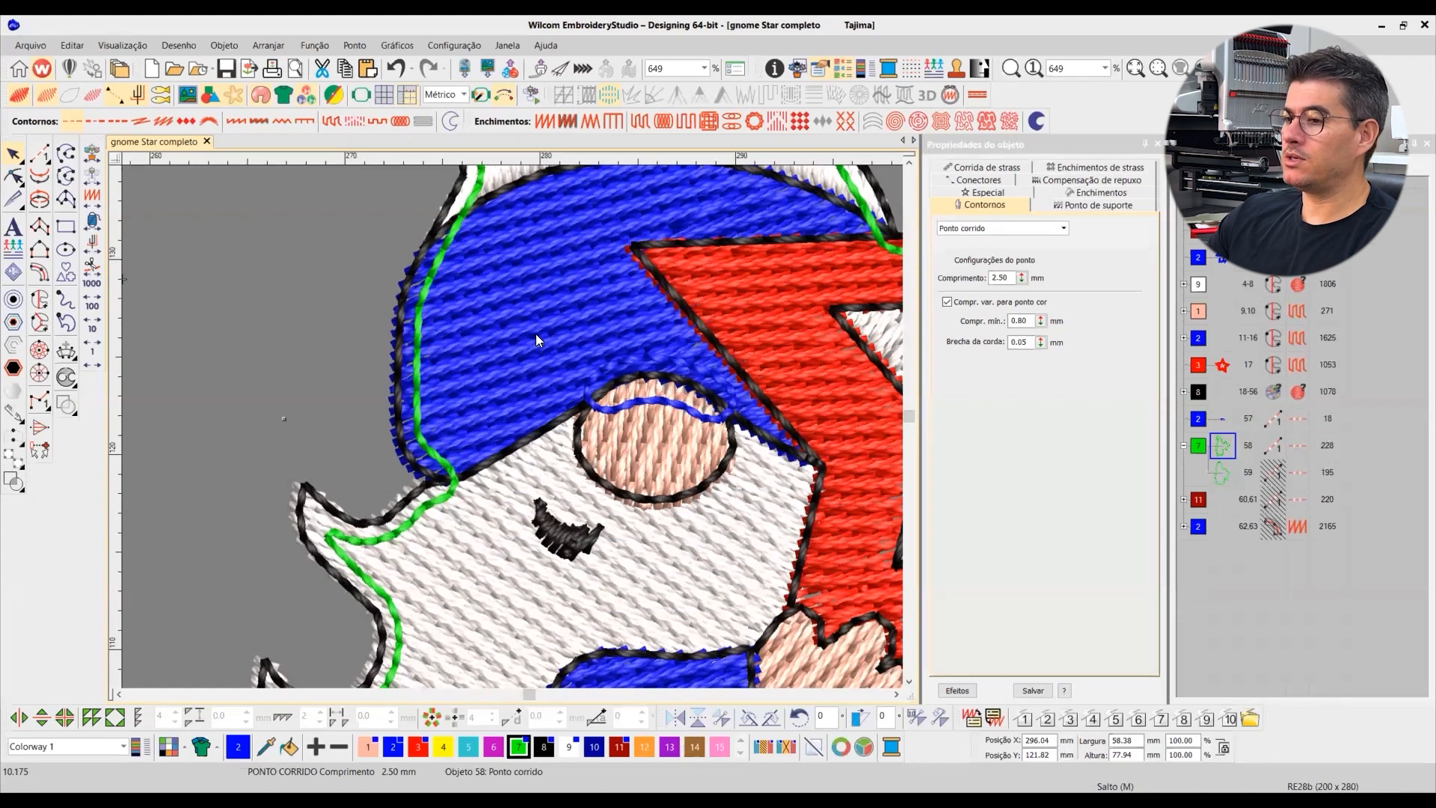
Step: Isolate the lowest blue fill of the hat in stitch view and examine its underlay settings and left edge
click(522, 320)
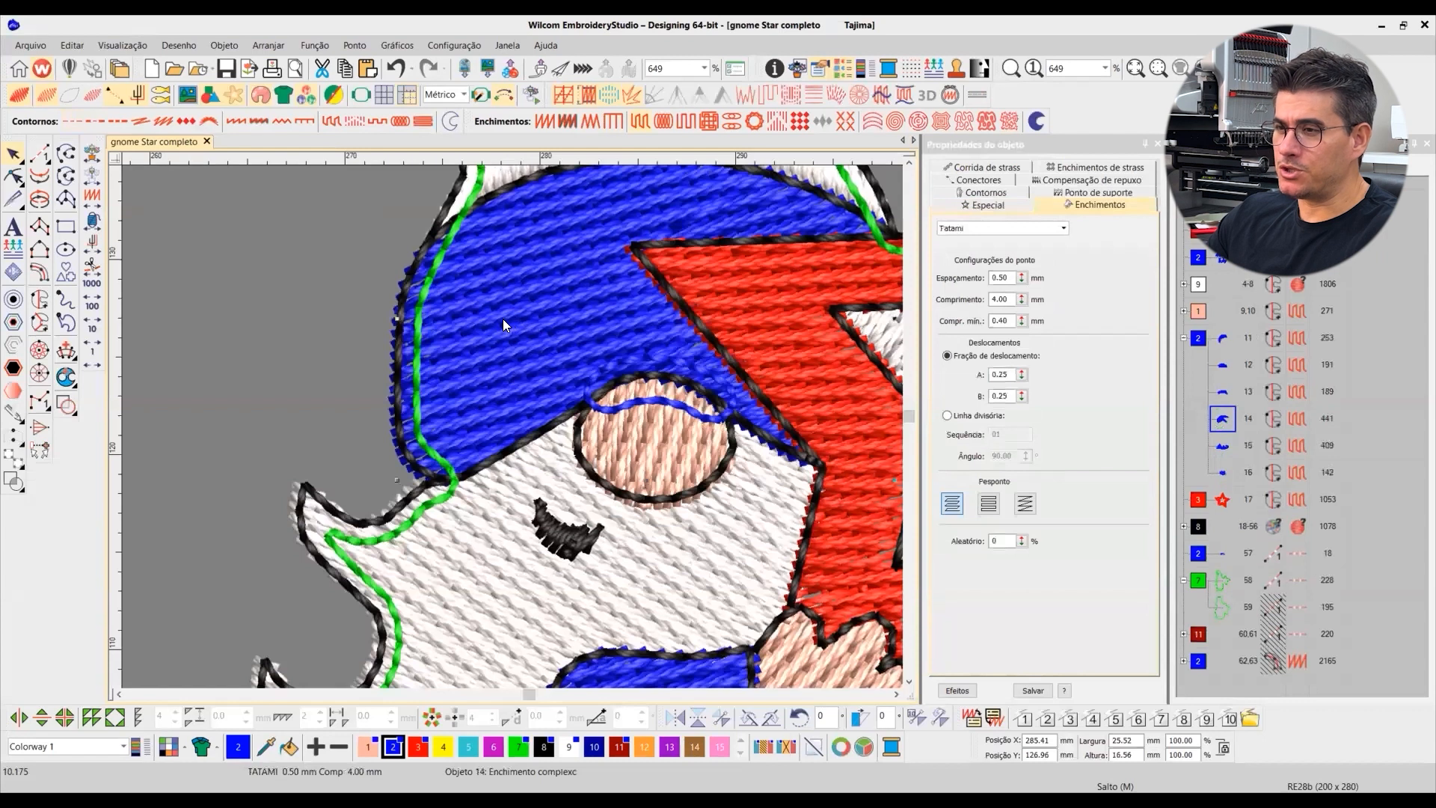
key(t)
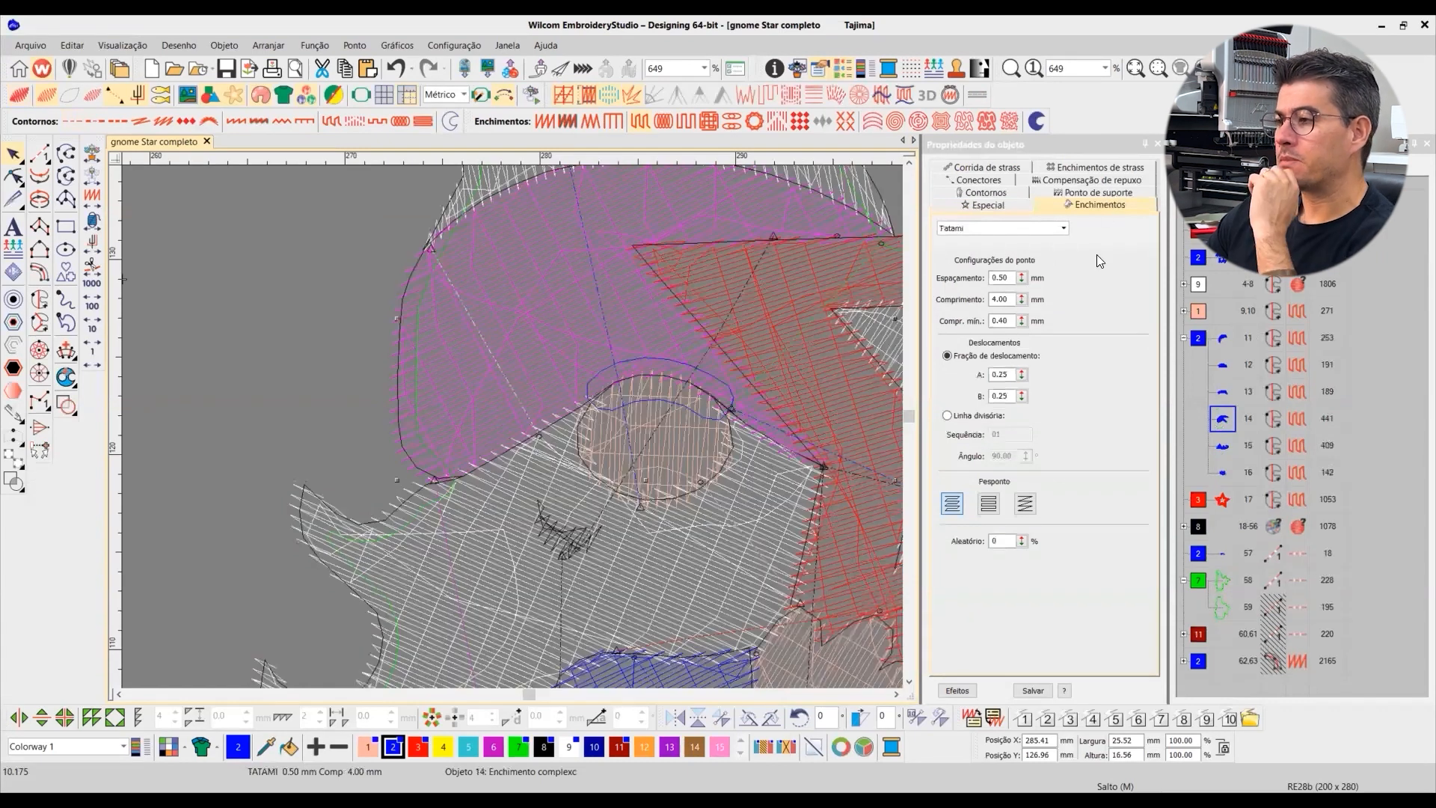
click(1097, 192)
mouse_move(1154, 409)
mouse_down()
mouse_move(1155, 513)
mouse_move(1145, 499)
mouse_up()
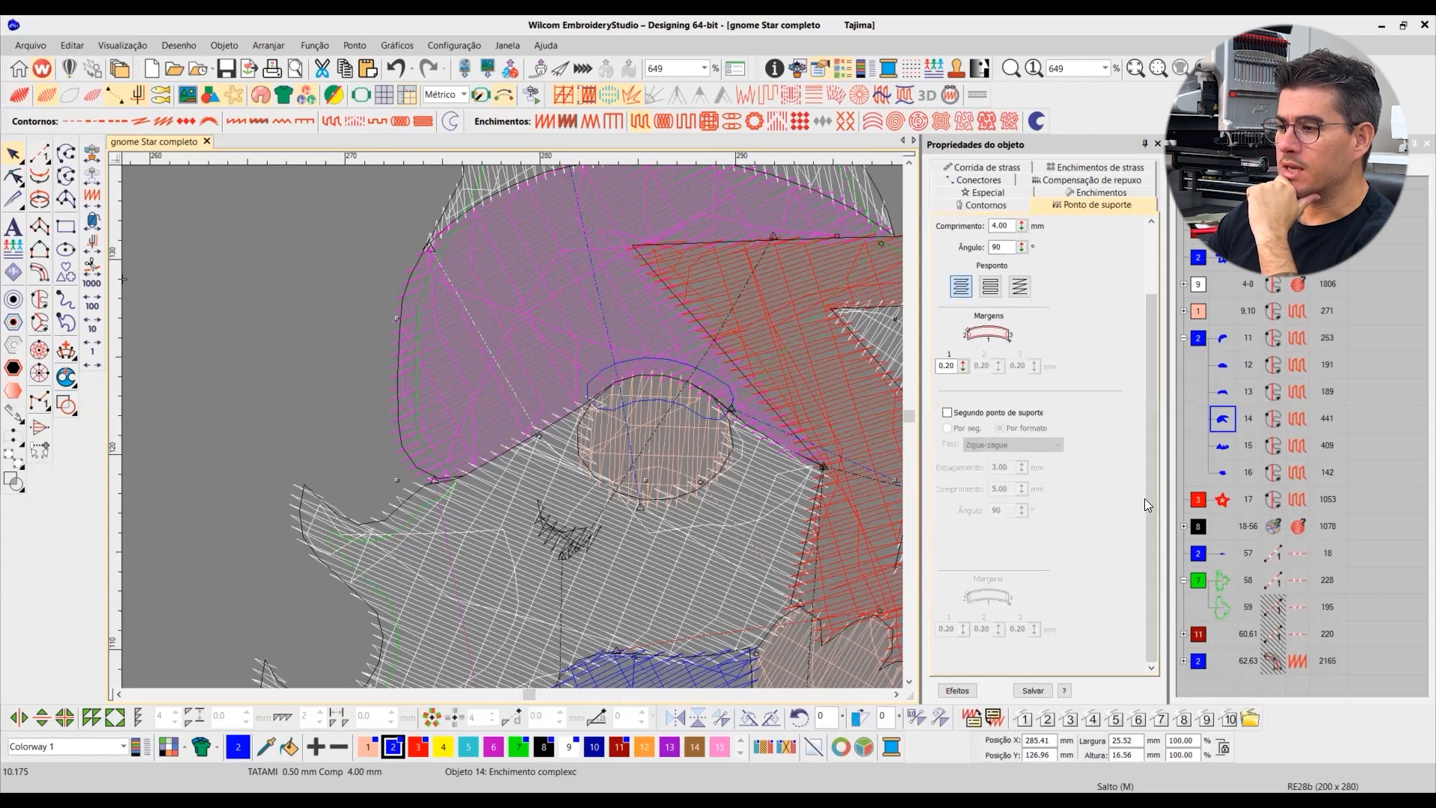
drag(1153, 434, 1139, 313)
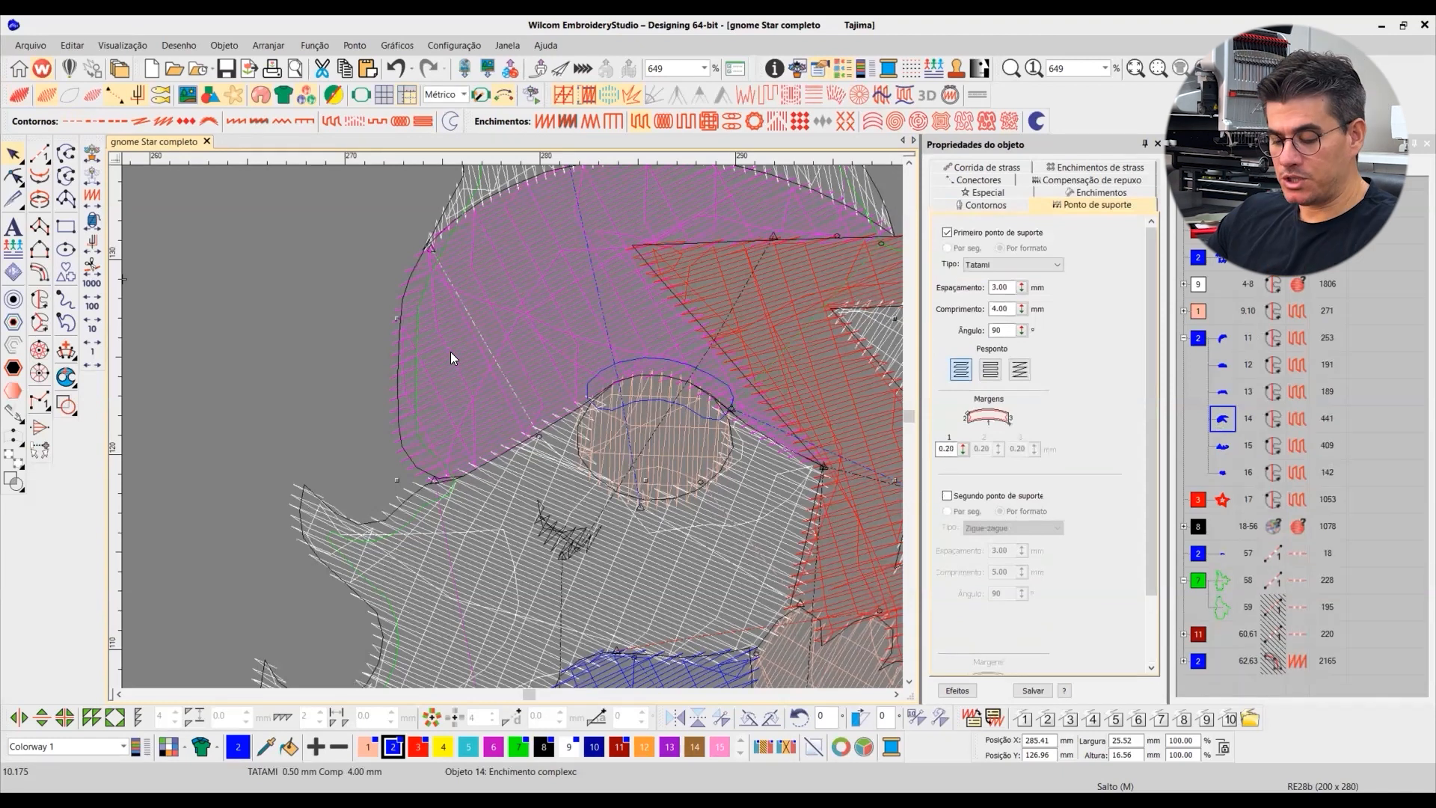
key(shift+s)
scroll(516, 444, up, 3)
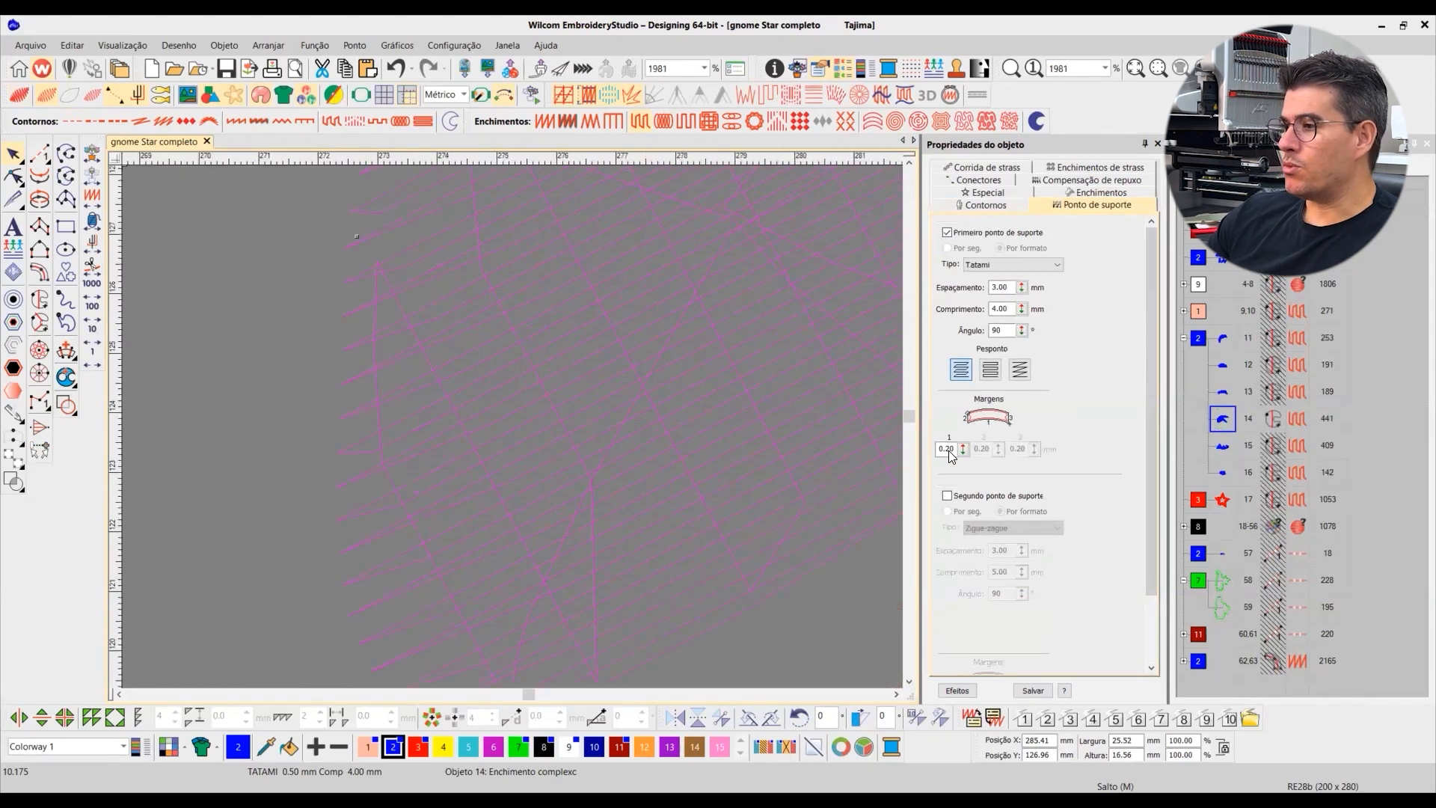
Step: Recolour the isolated blue hat fill yellow (colour 4) and set its tatami underlay margin to 0.40 mm
drag(946, 451, 987, 447)
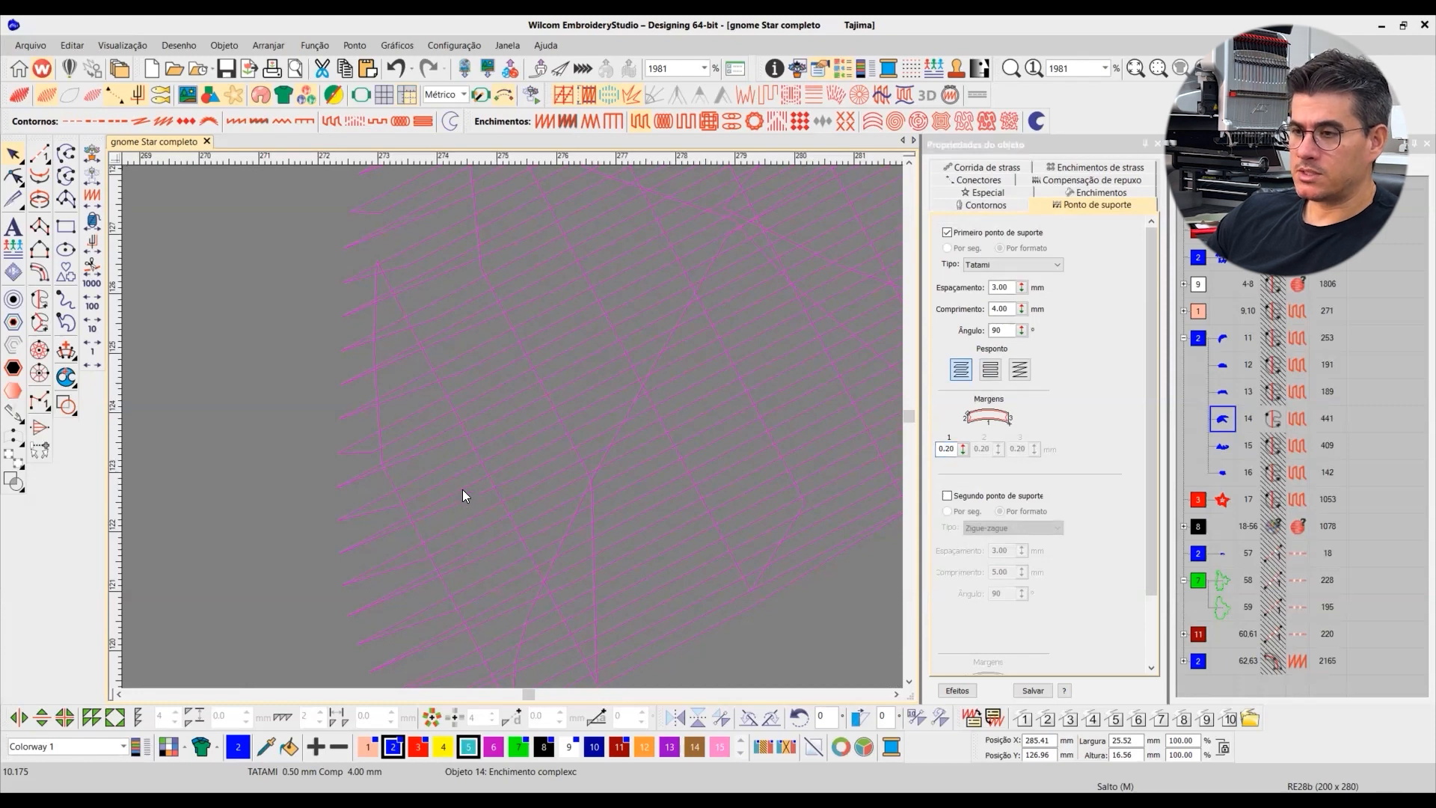
key(Escape)
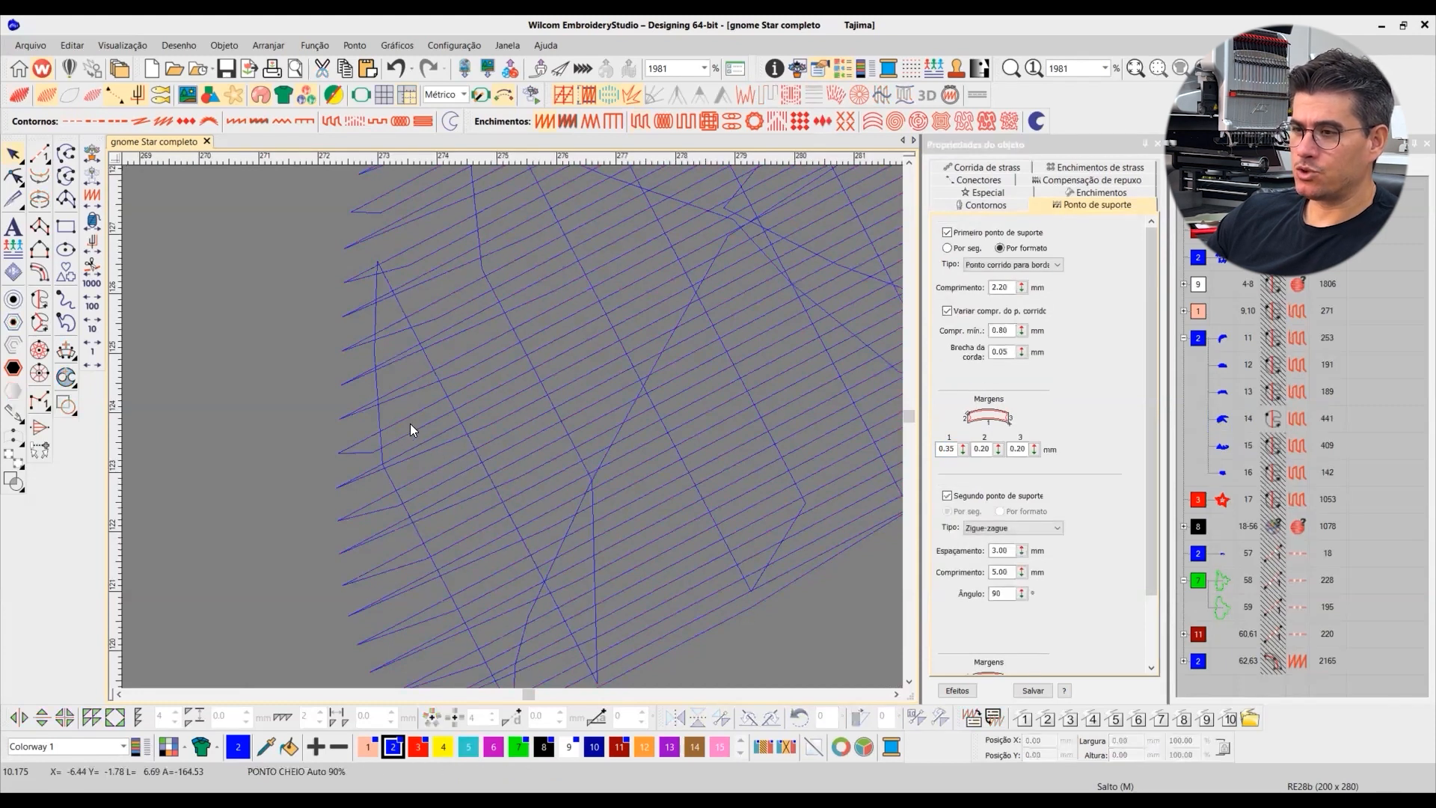
click(402, 384)
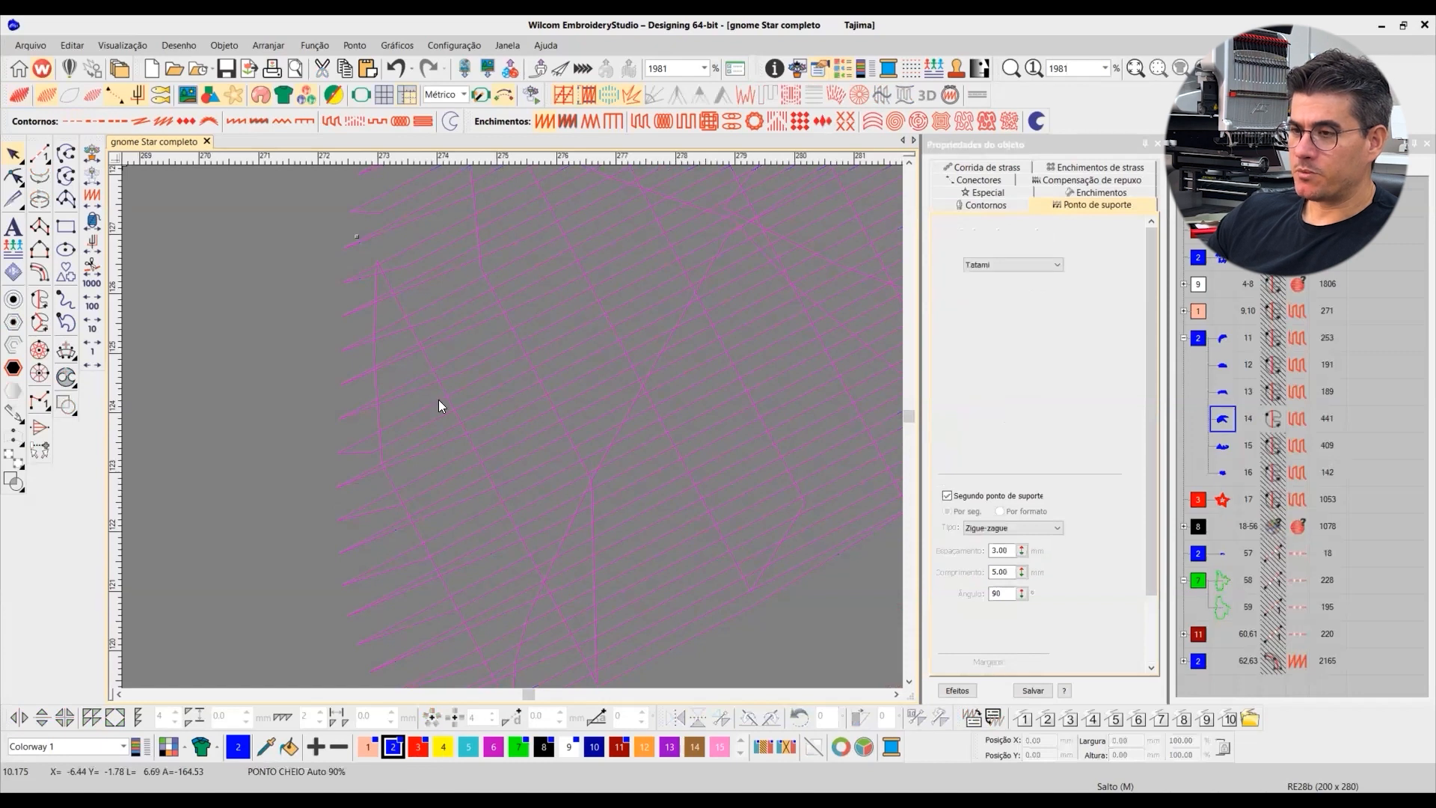
key(Escape)
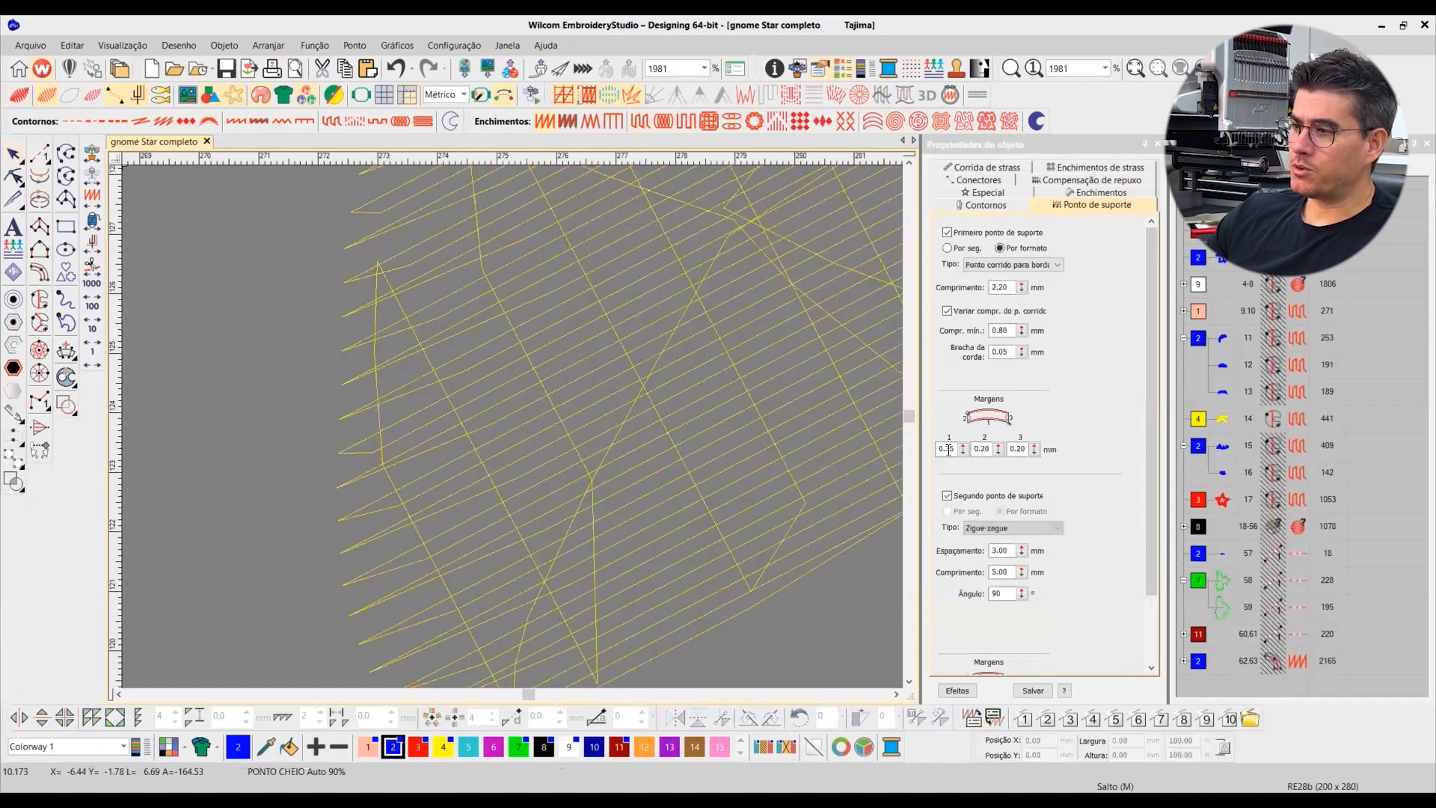
key(ctrl+z)
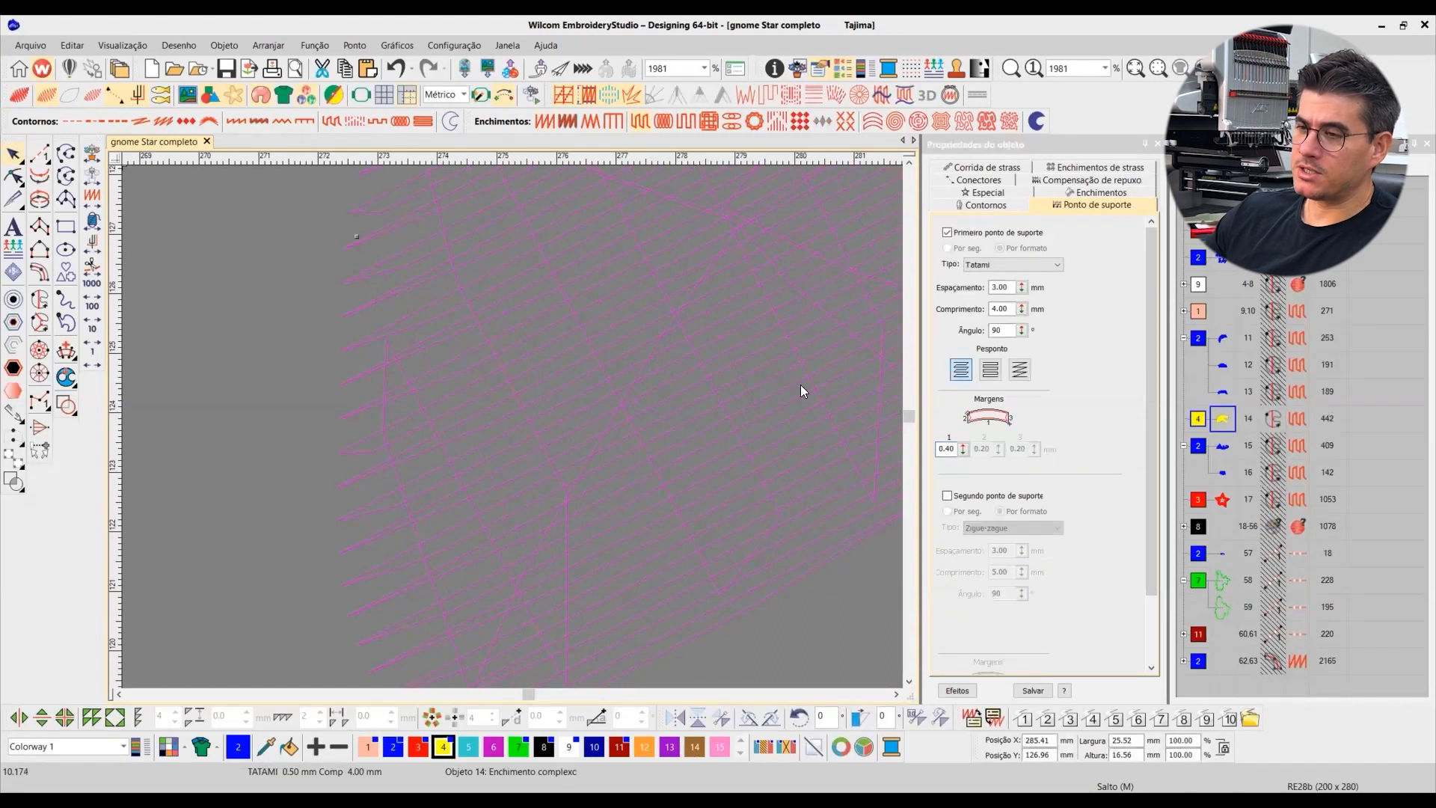
Step: Change the hat fill's first underlay to edge run (Ponto corrido para borda) and set its margin to 0.20 mm
click(1034, 263)
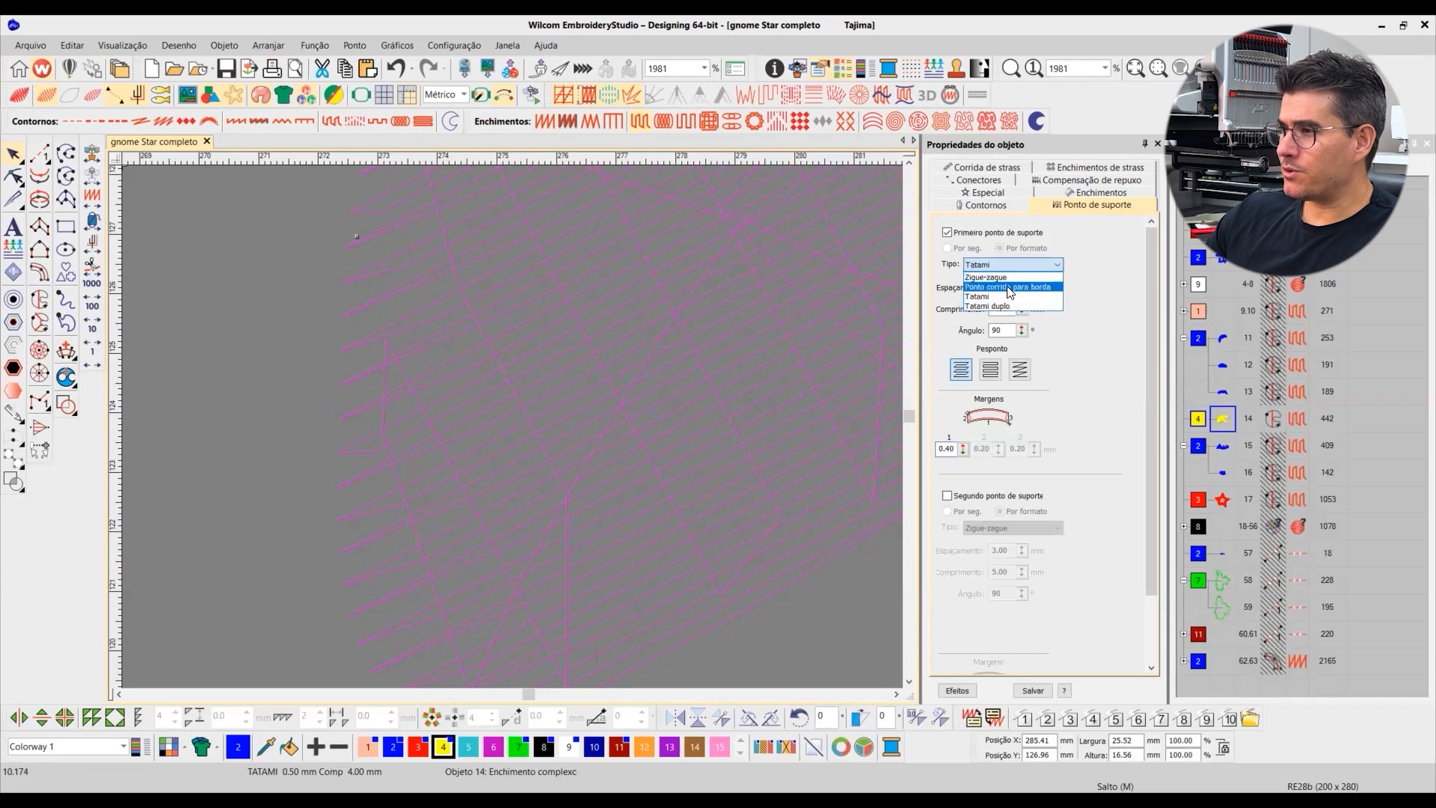
click(1010, 288)
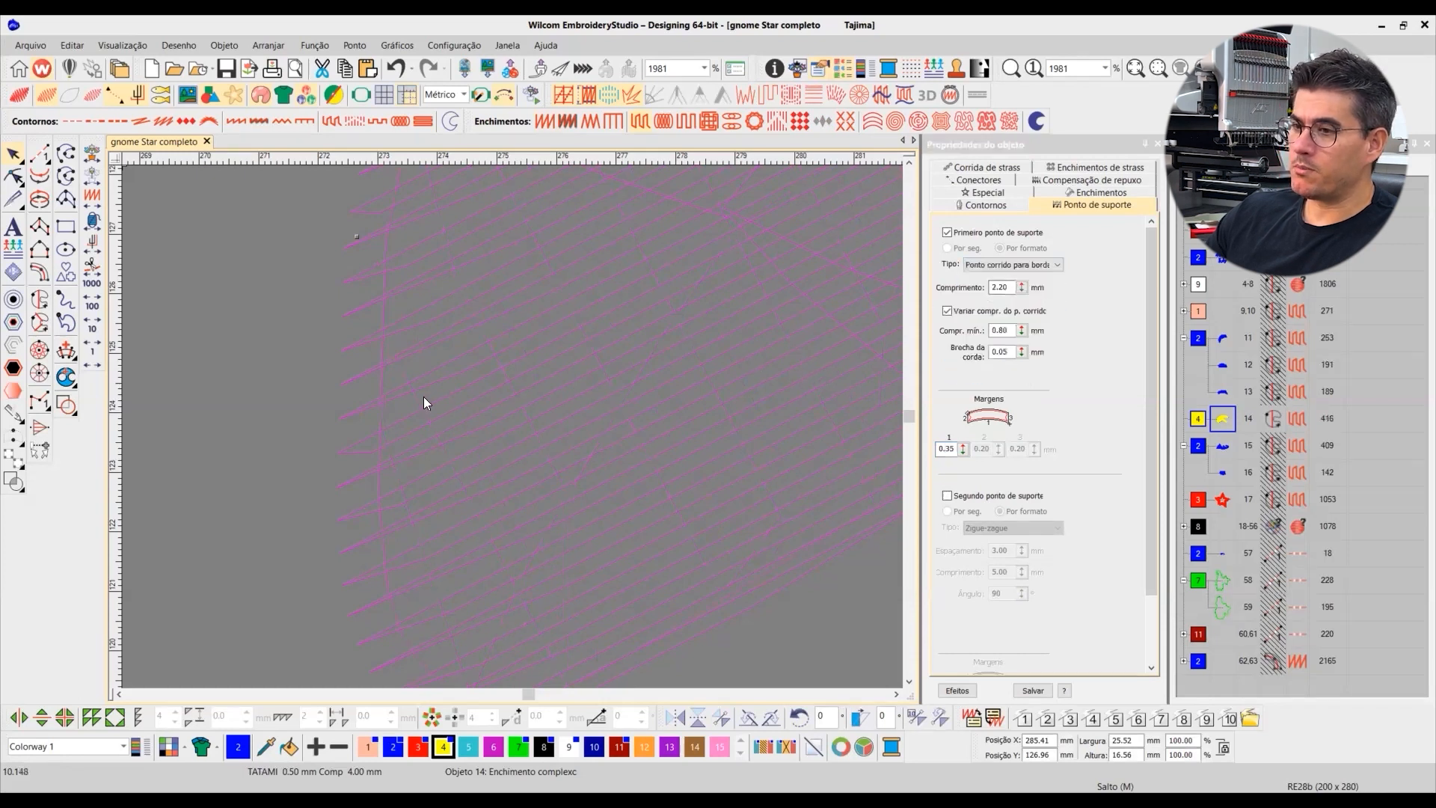
key(Escape)
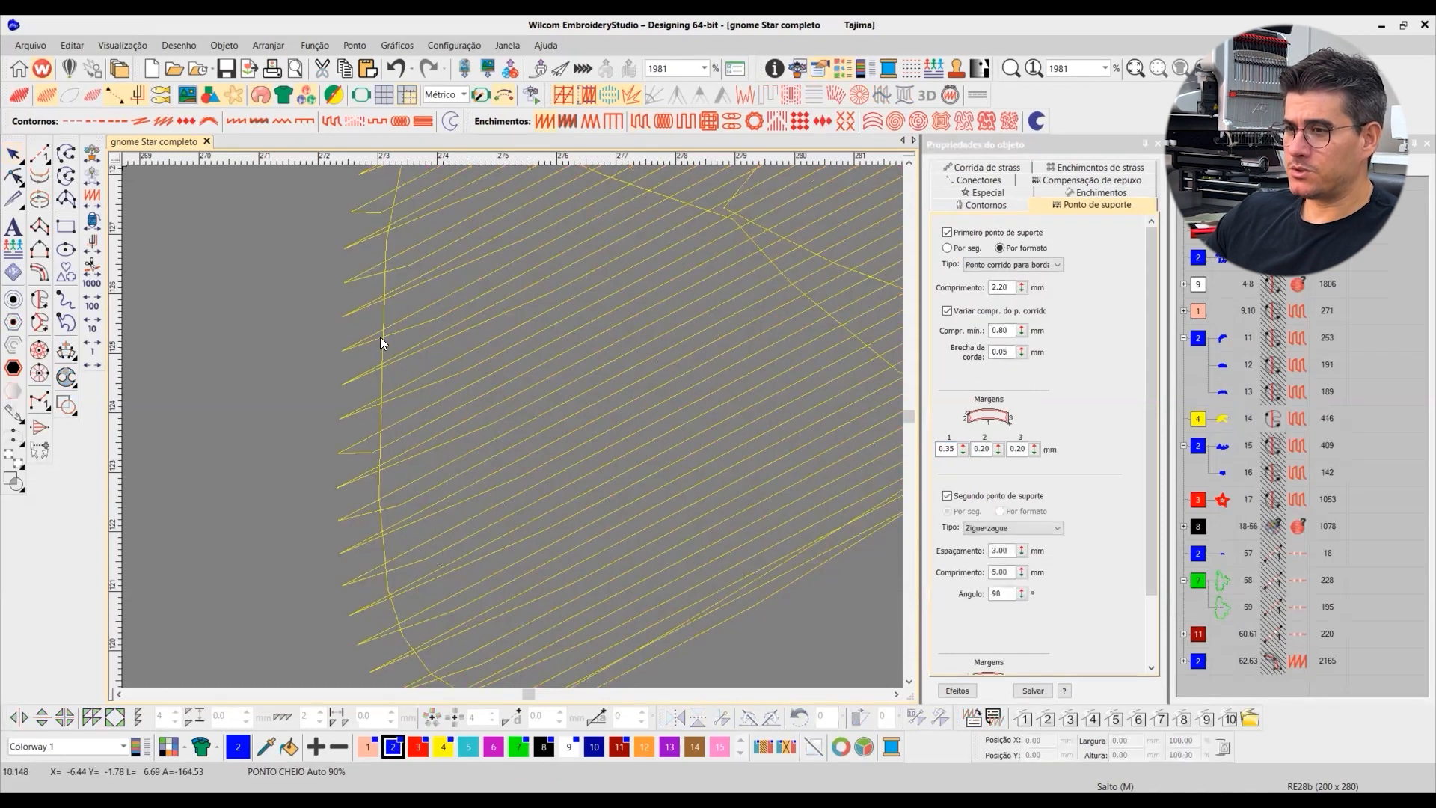
click(384, 405)
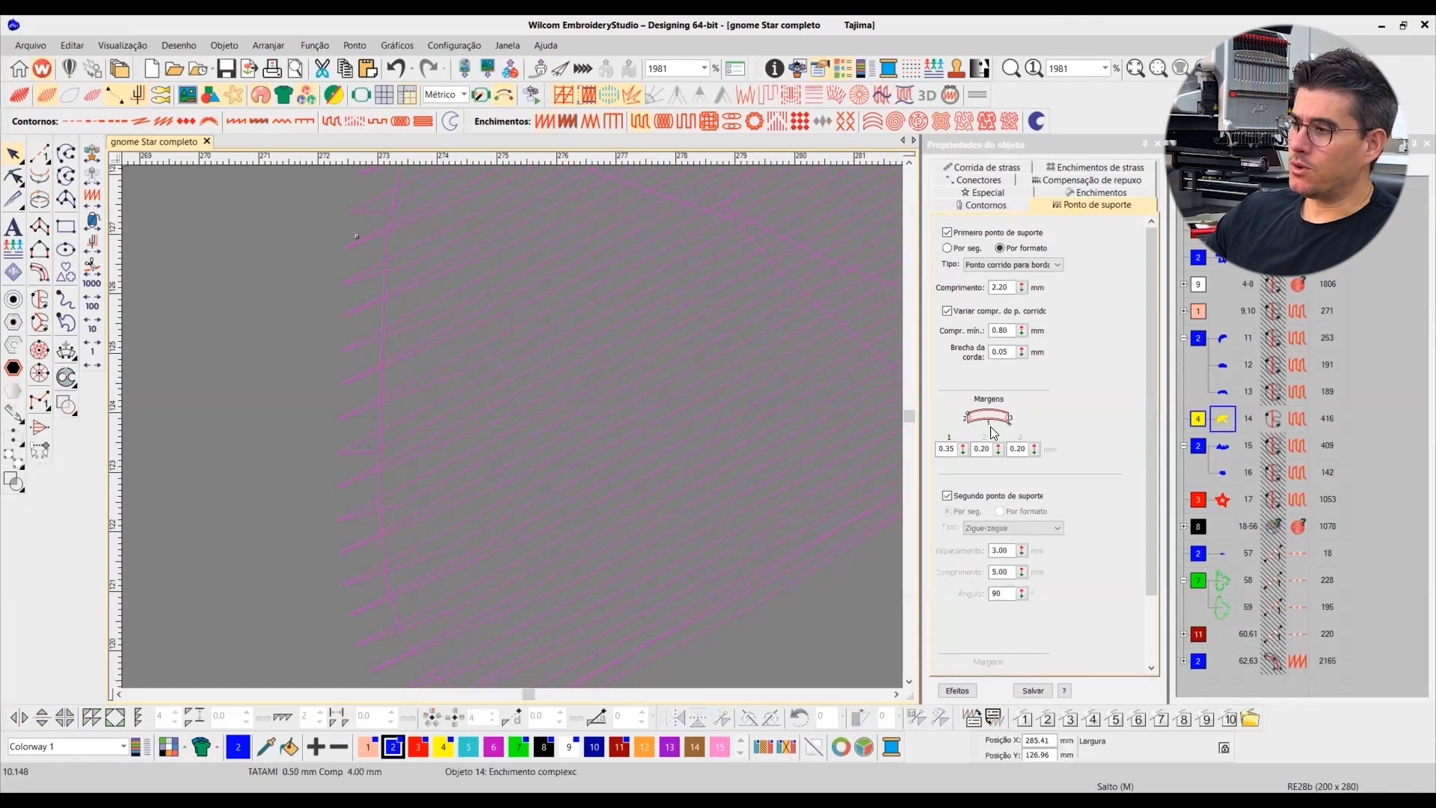
drag(947, 449, 988, 447)
text(20)
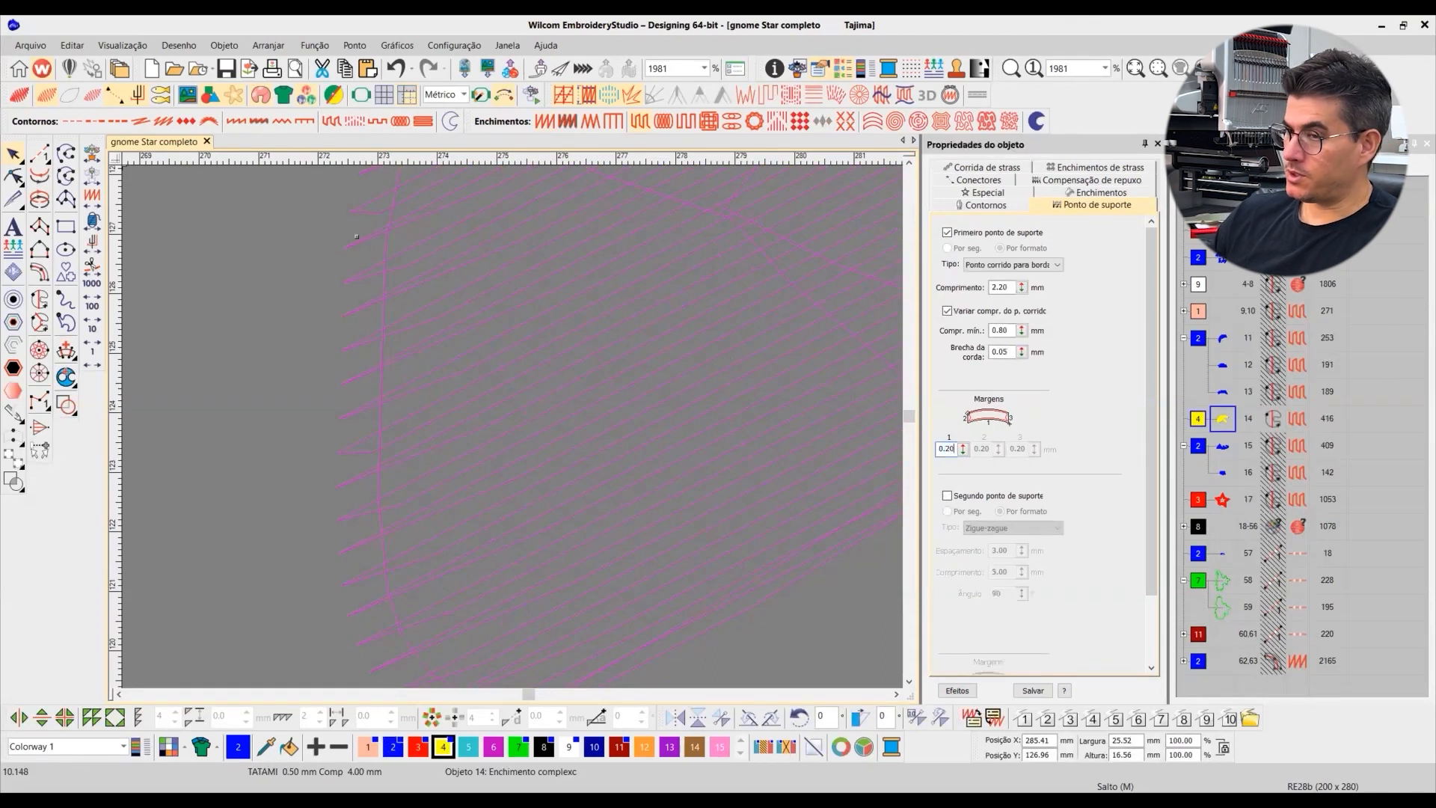
click(380, 349)
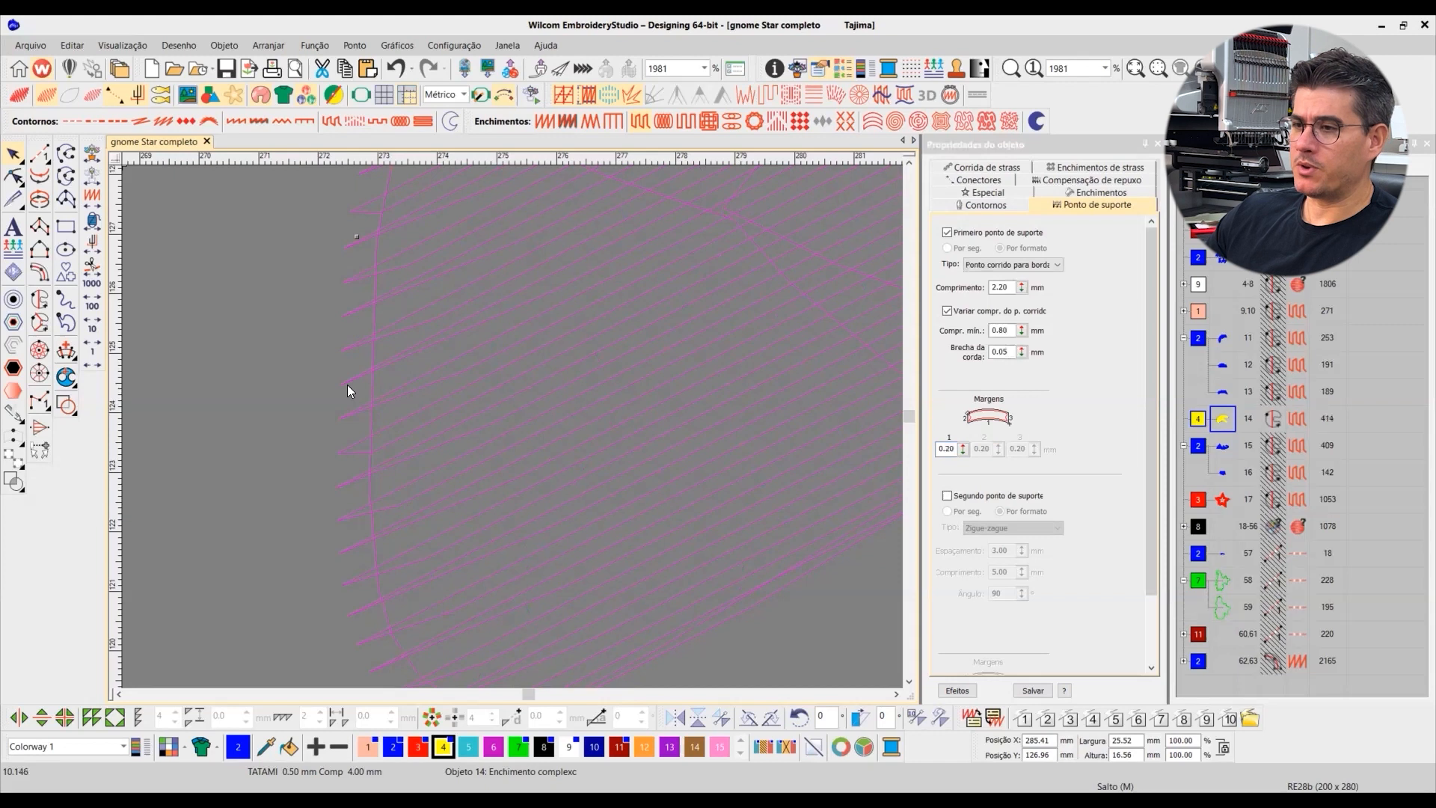
Step: Set the hat fill's edge-run underlay margin to 0.60 mm and check the run along the fill's edge
drag(947, 450, 1011, 455)
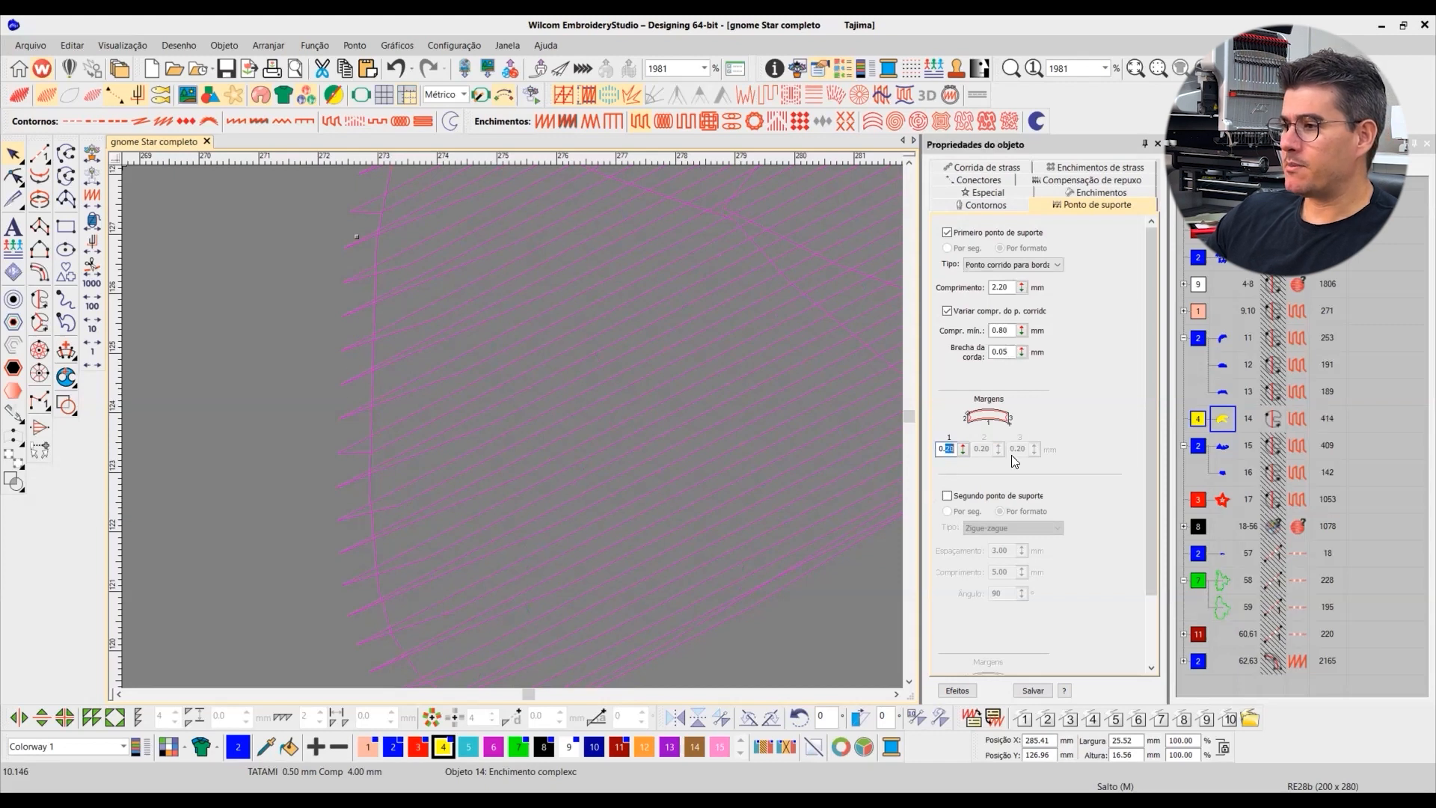
text(60)
key(Return)
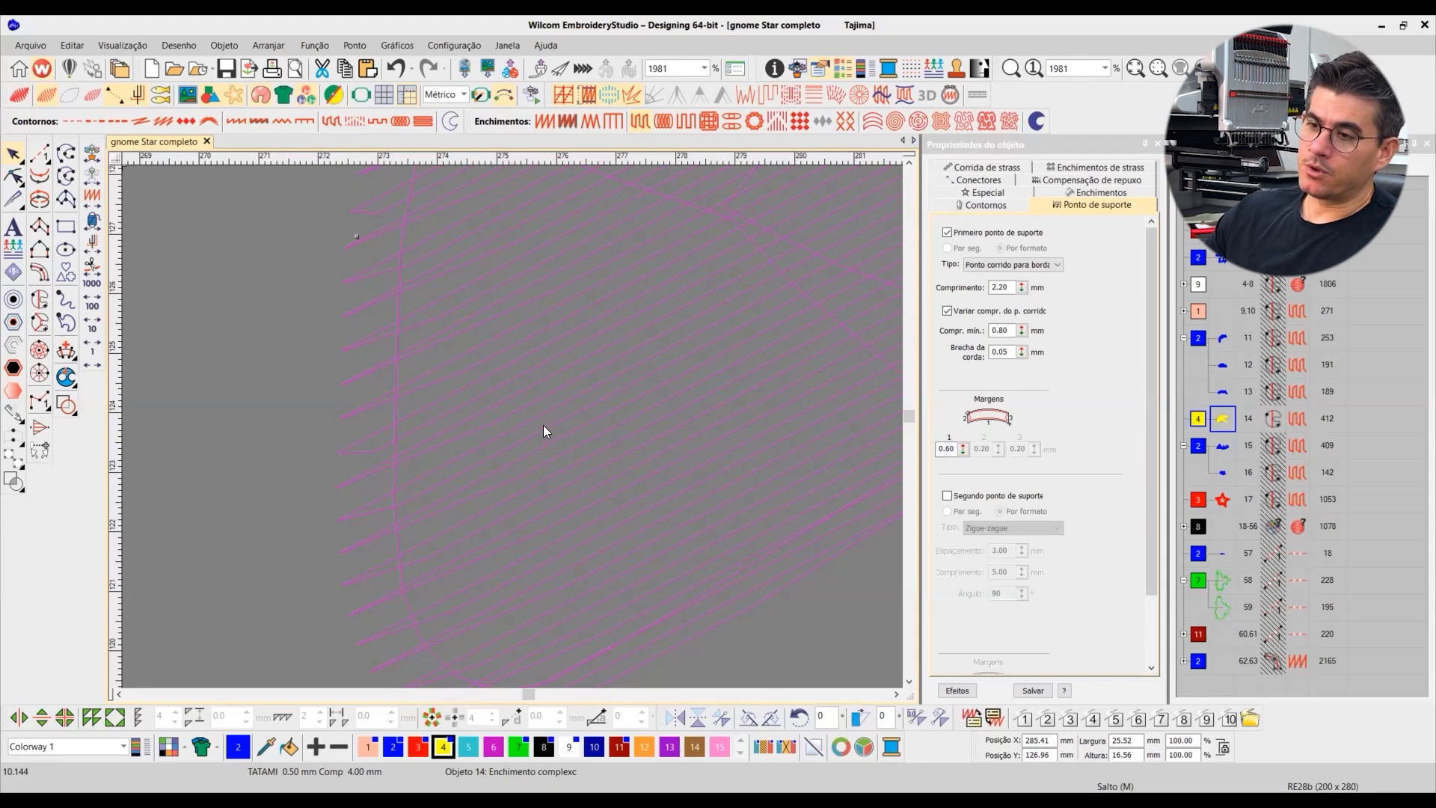
key(Escape)
scroll(731, 440, down, 7)
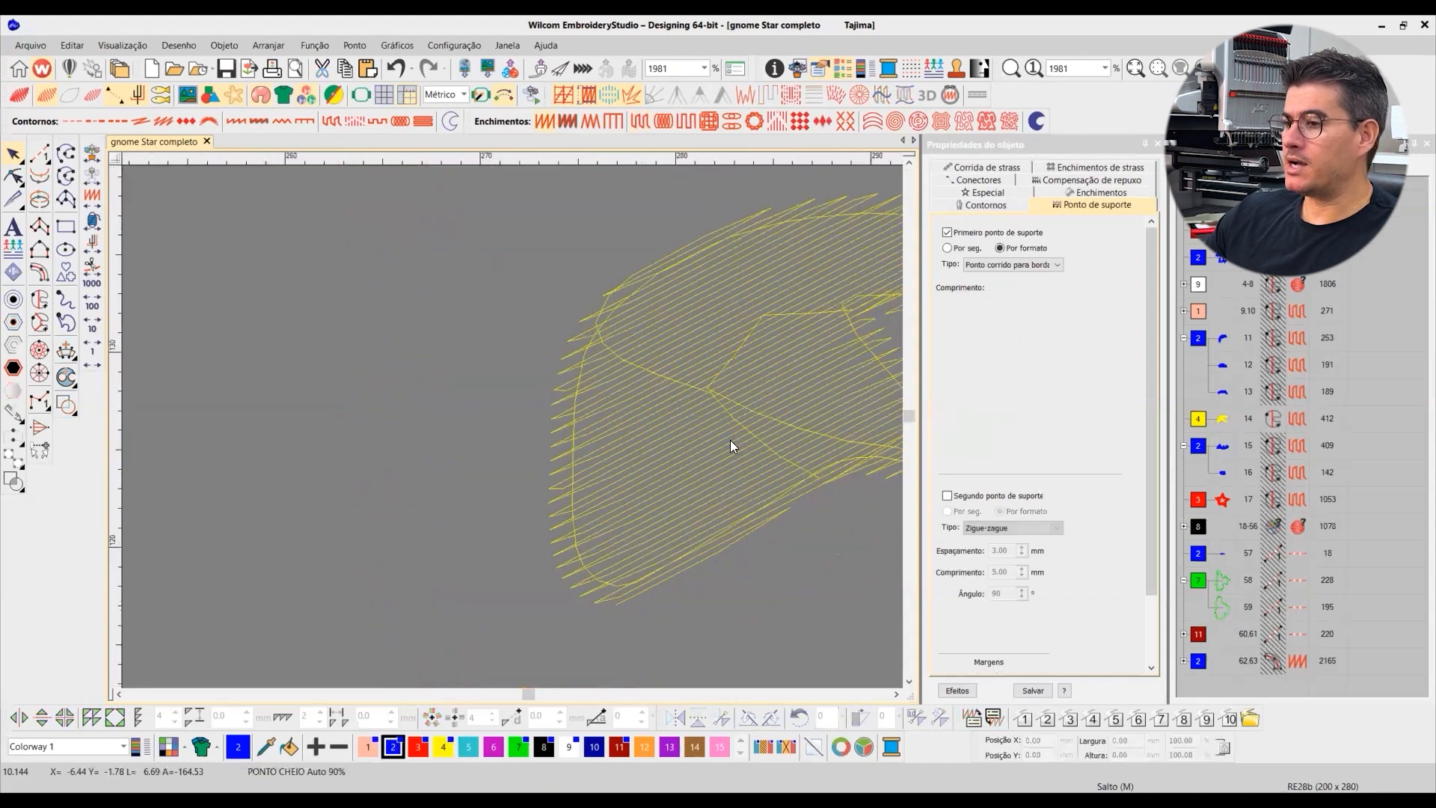
Step: Undo the trial recolouring and underlay changes on the lowest hat fill
key(ctrl+z)
key(ctrl+z)
key(ctrl+z)
key(ctrl+z)
key(ctrl+z)
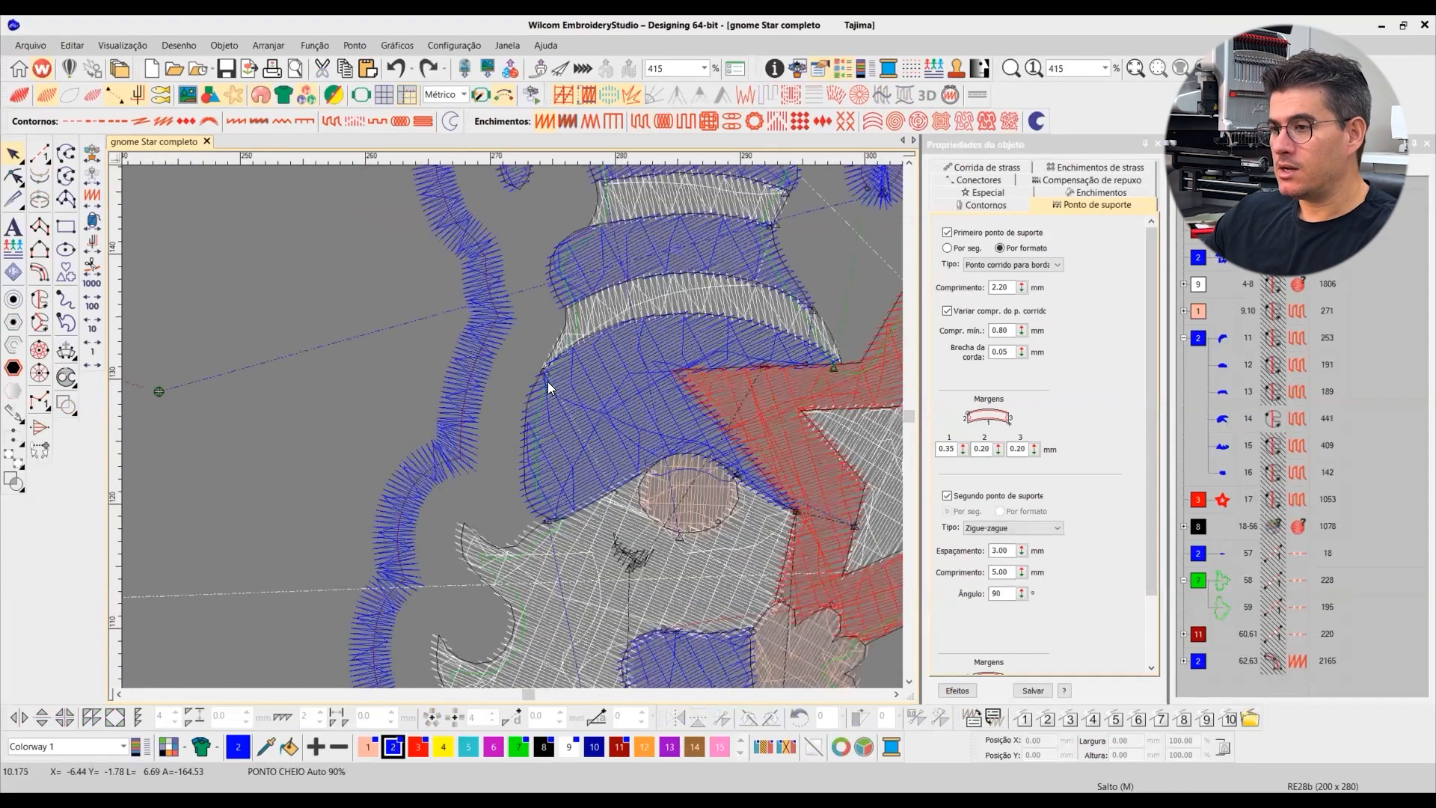
Step: Select the green inset outline and examine how it runs inside the fill edges at the hat's tip
click(628, 390)
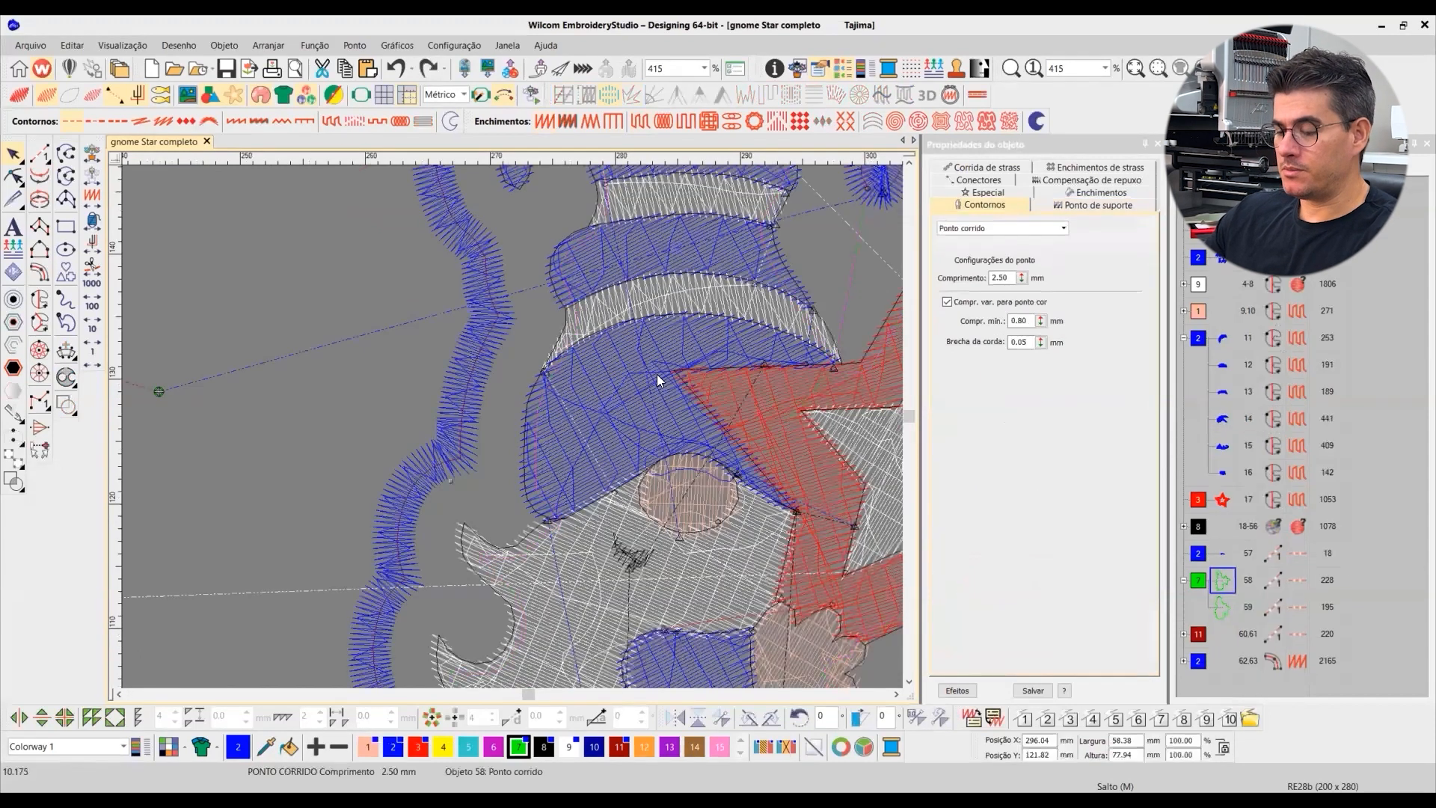
key(0)
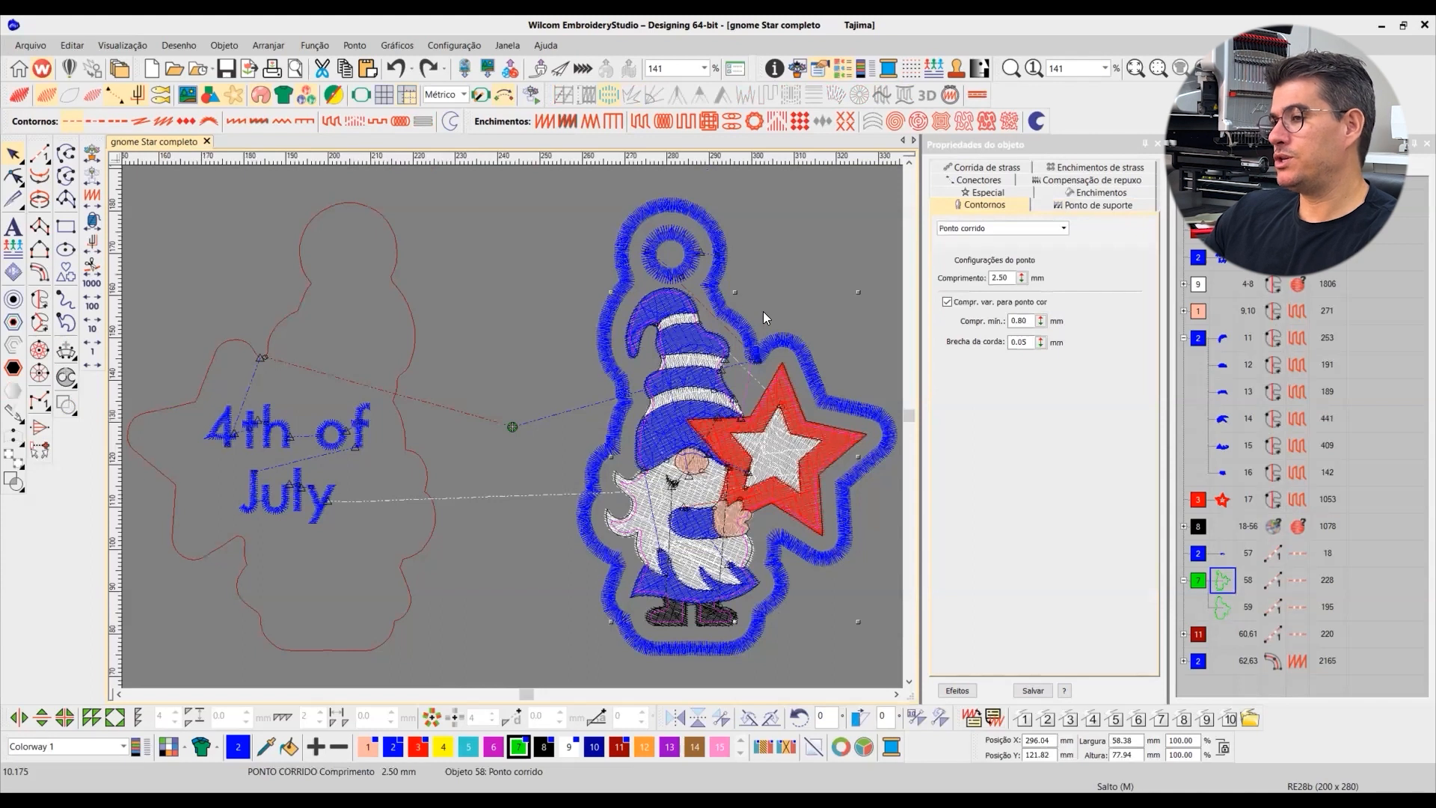
key(z)
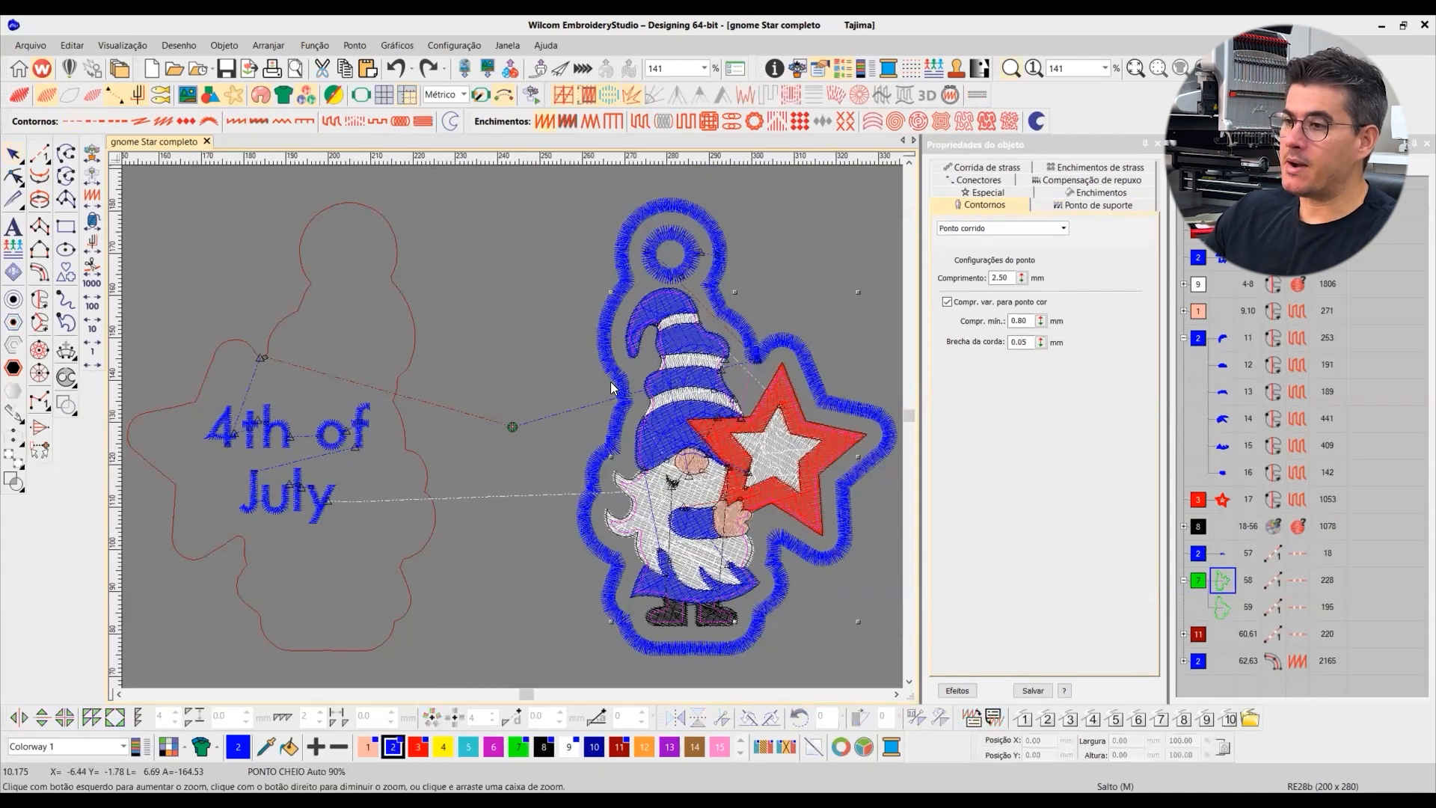
click(598, 322)
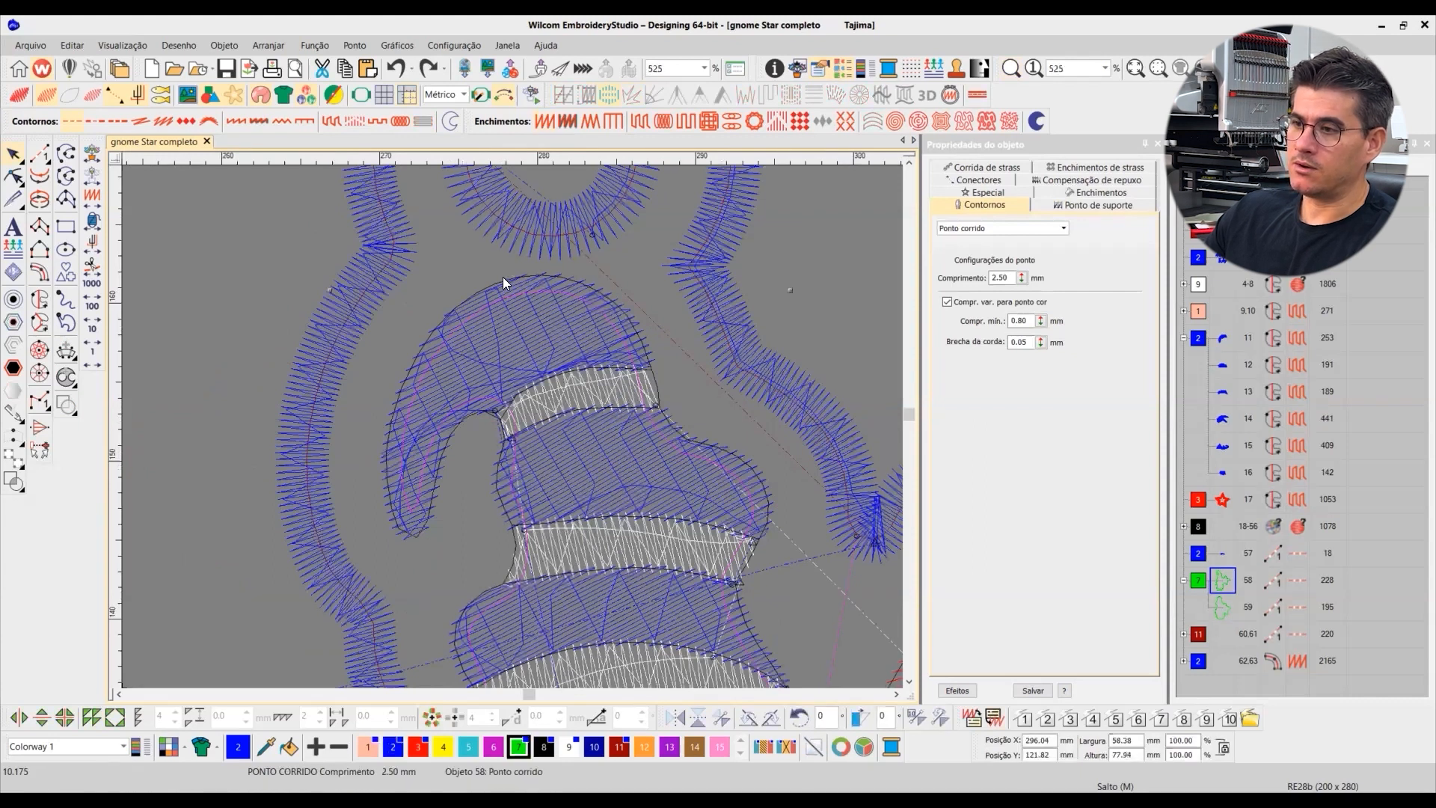
scroll(500, 330, up, 2)
scroll(487, 318, up, 1)
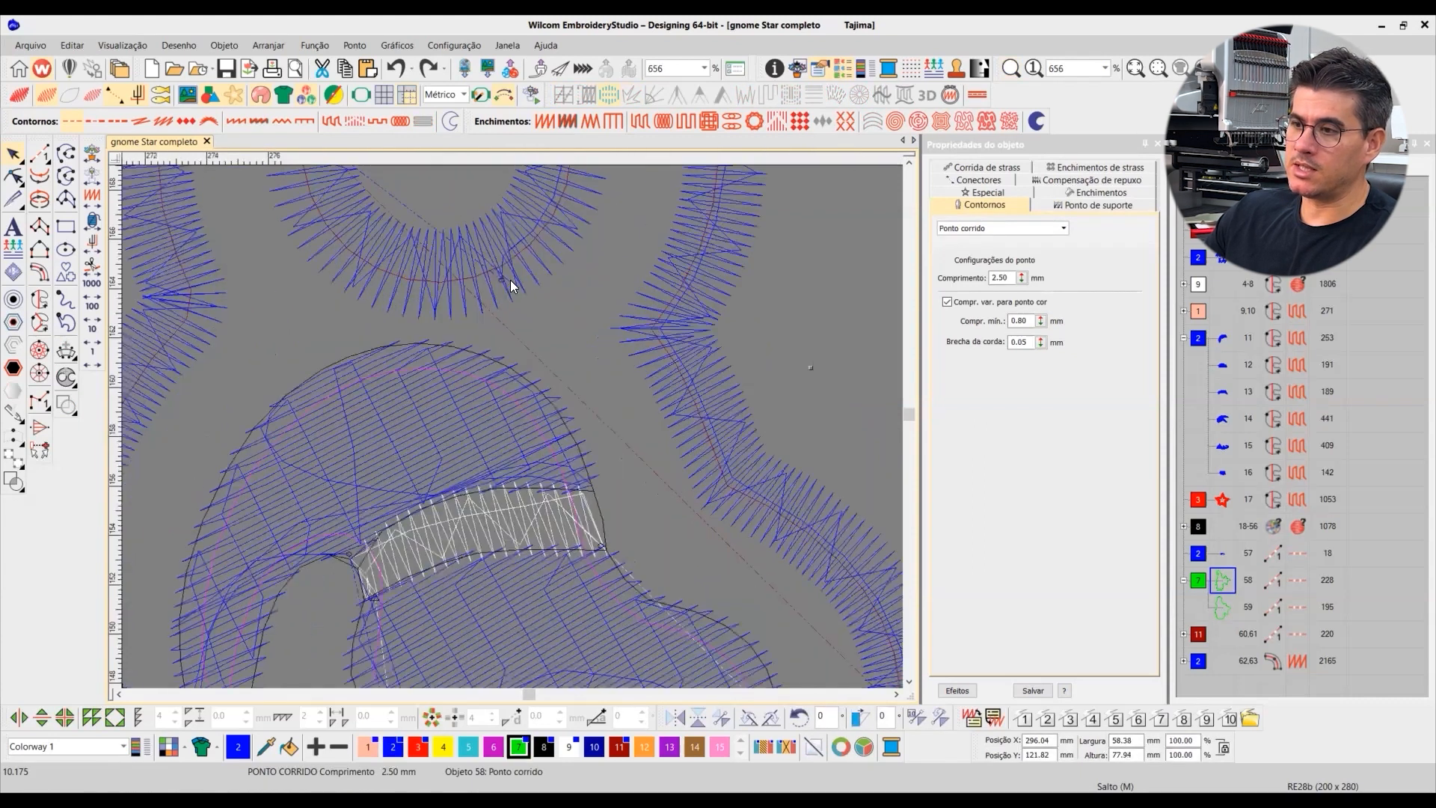
scroll(509, 303, up, 3)
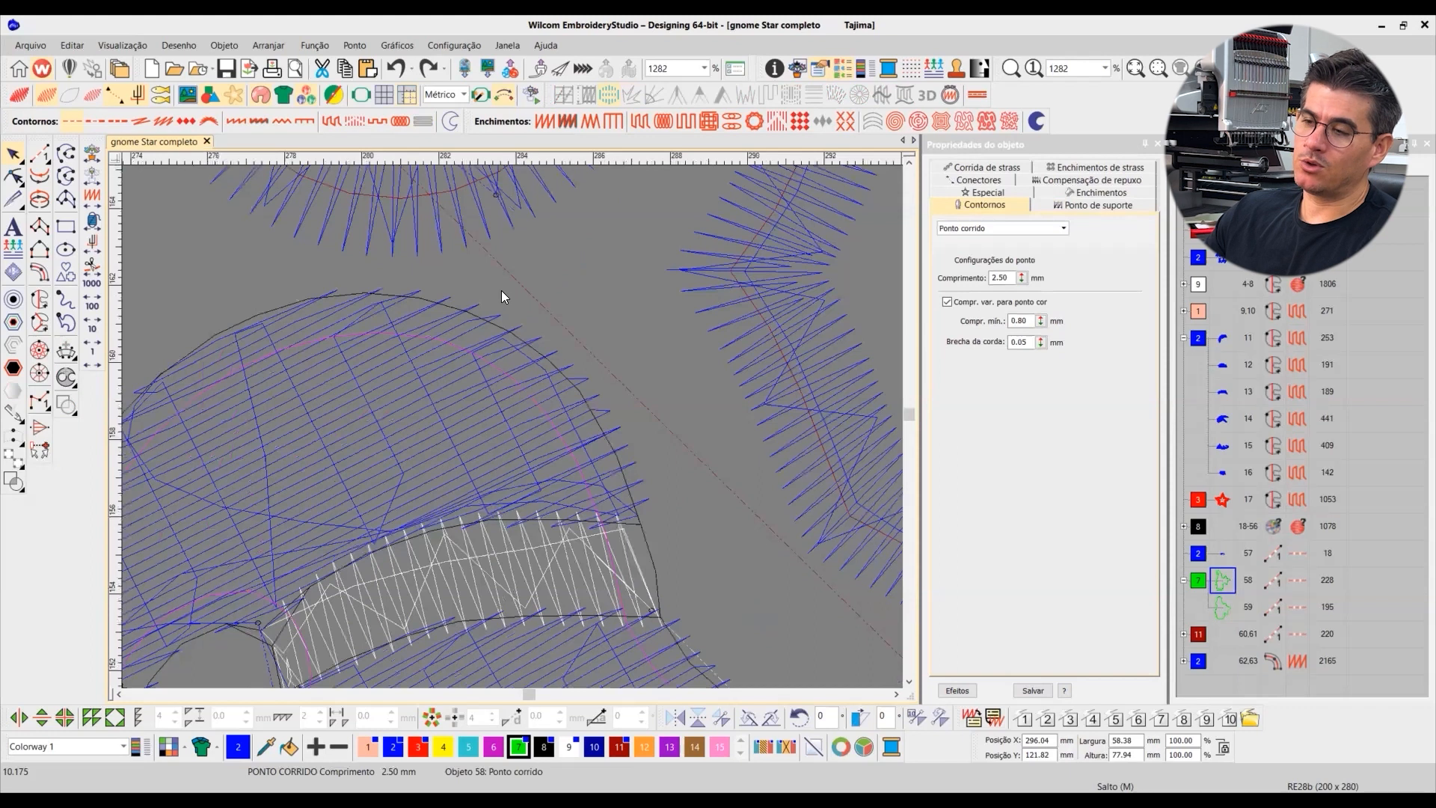
scroll(524, 287, up, 2)
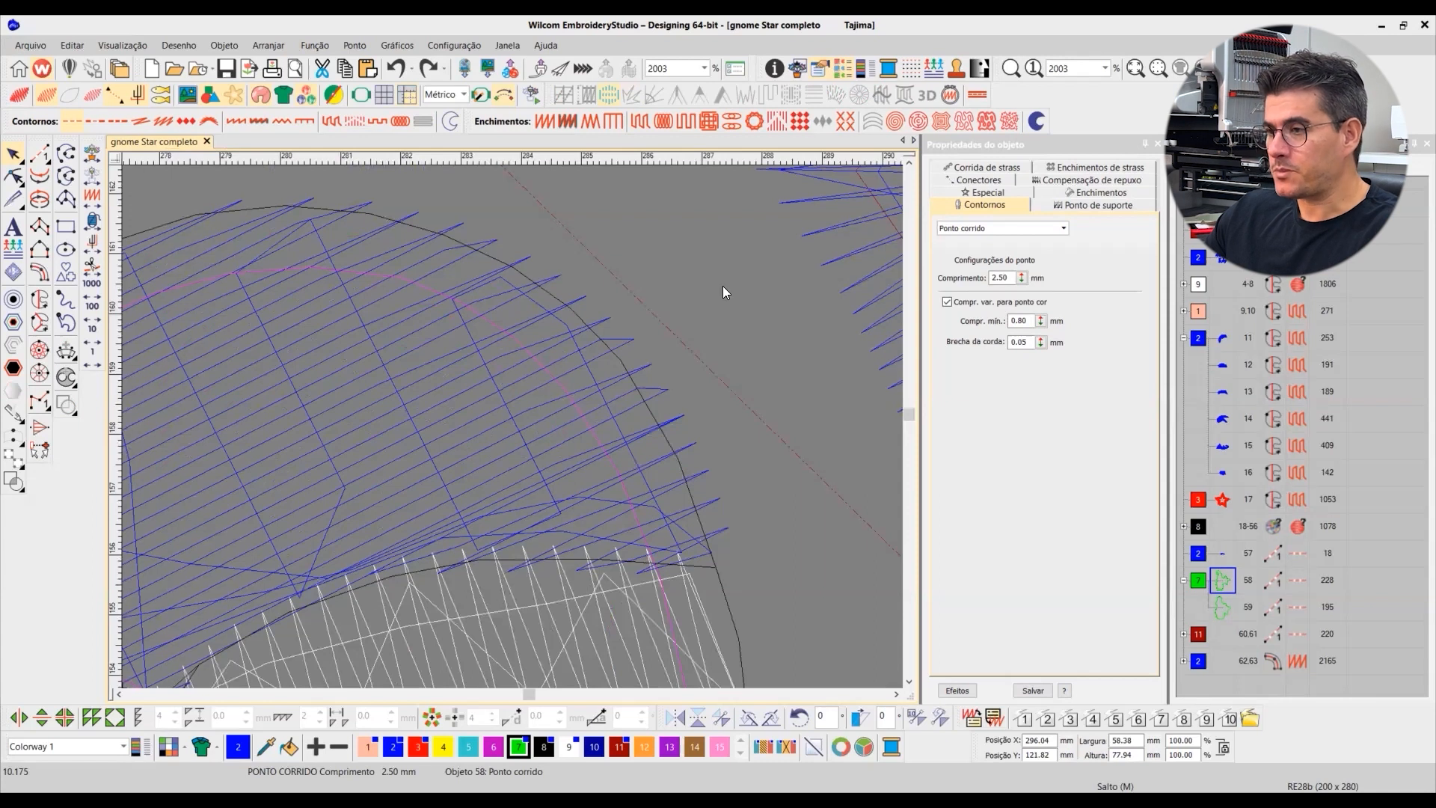
Step: Show the whole design in realistic stitch view and select the green inset outline of the gnome and star
key(1)
click(750, 238)
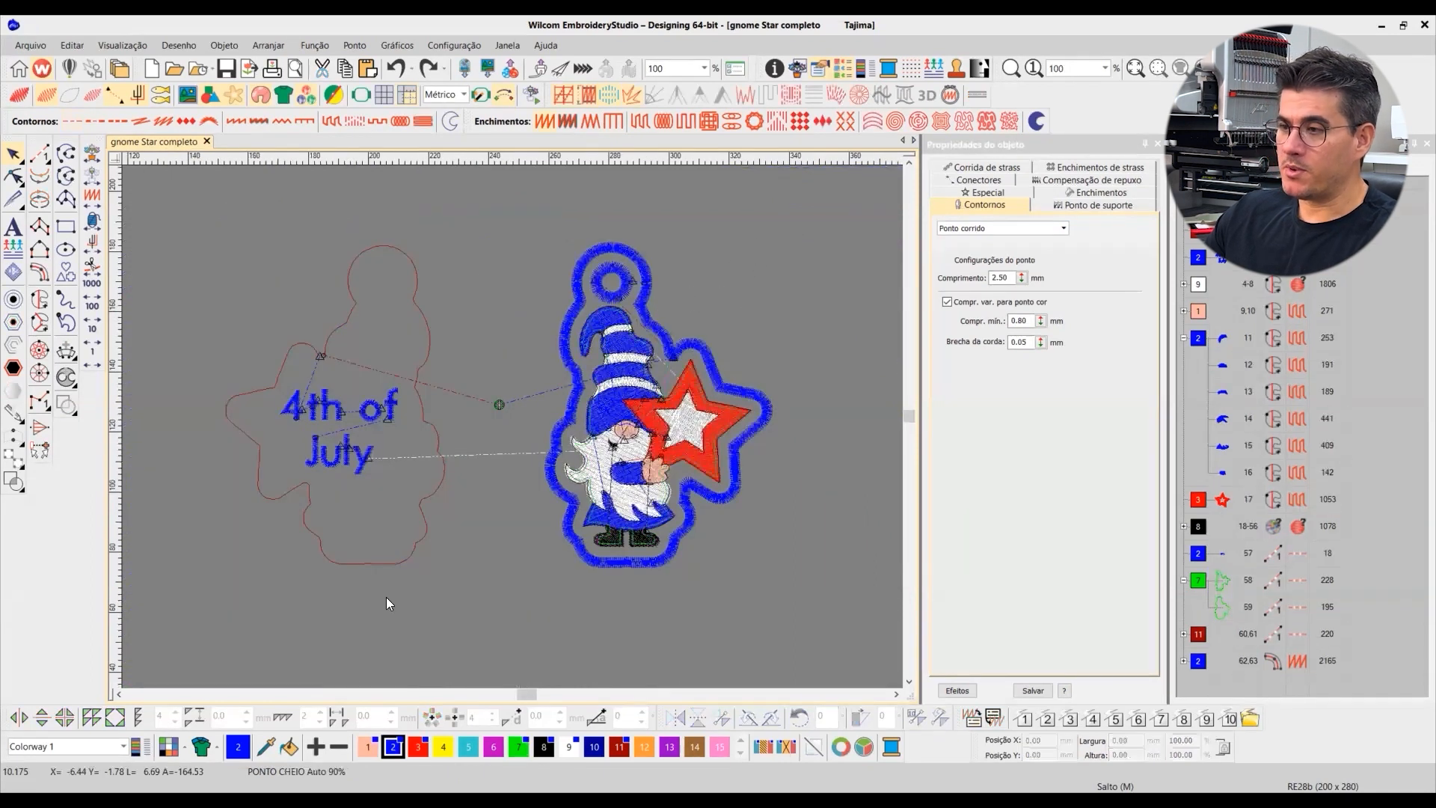
key(0)
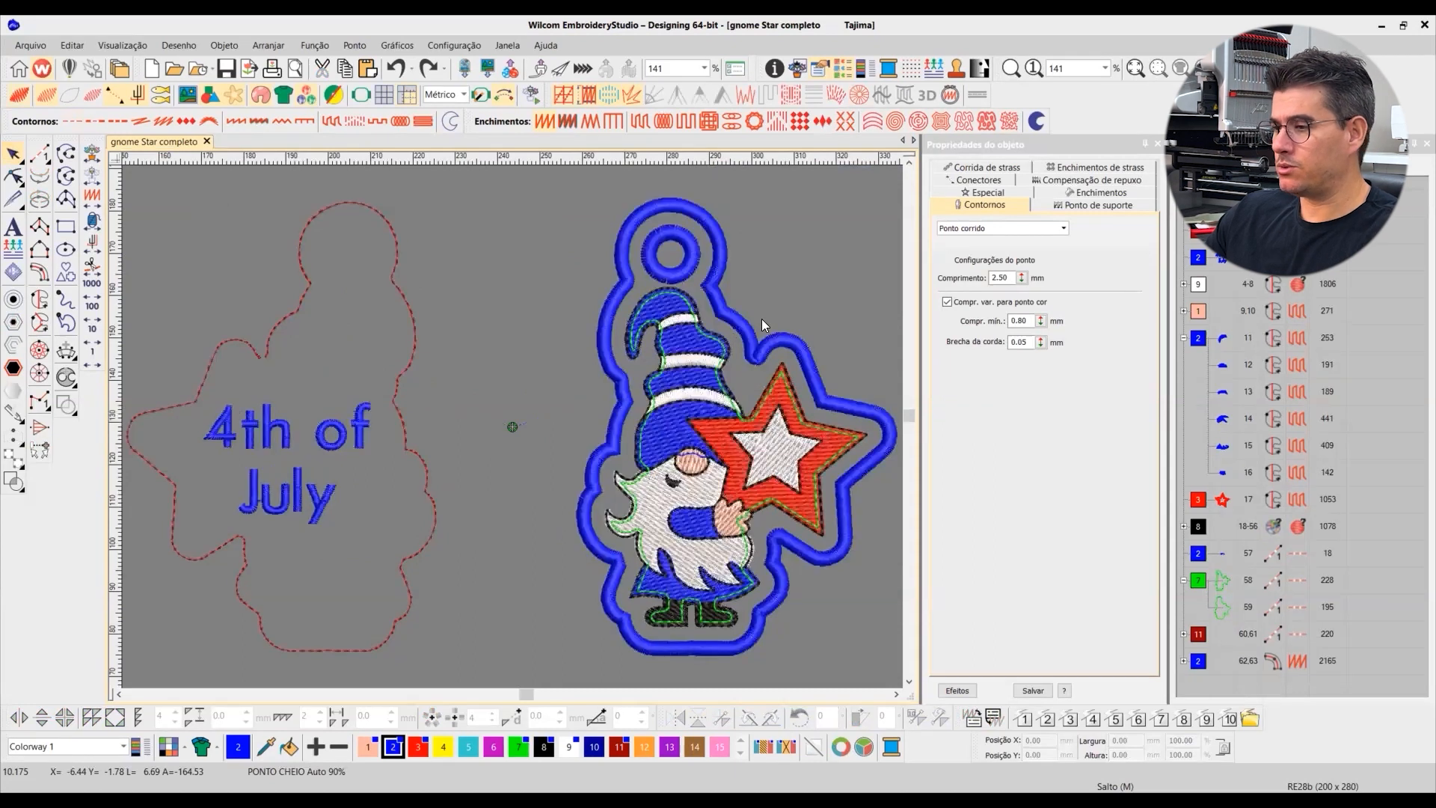
click(761, 319)
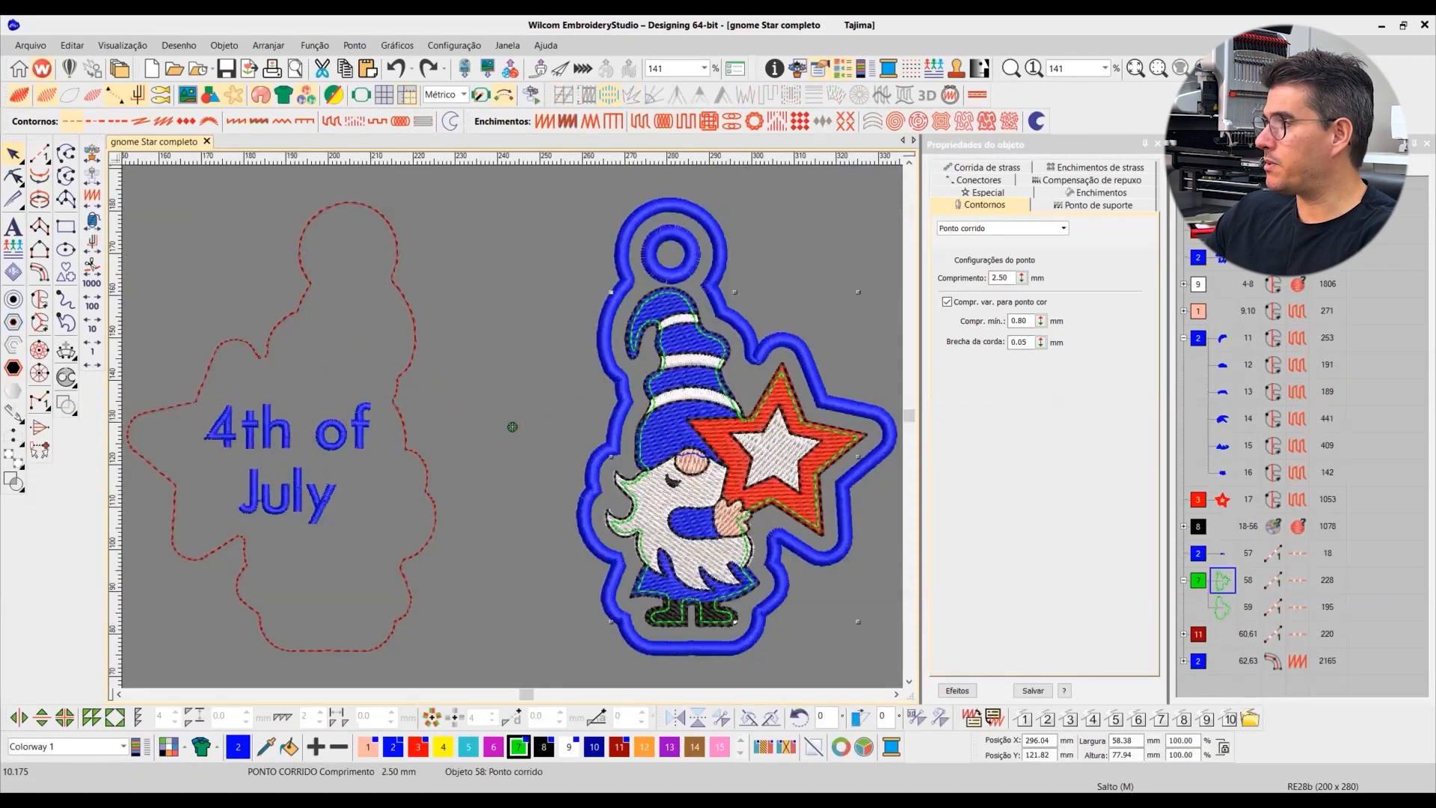